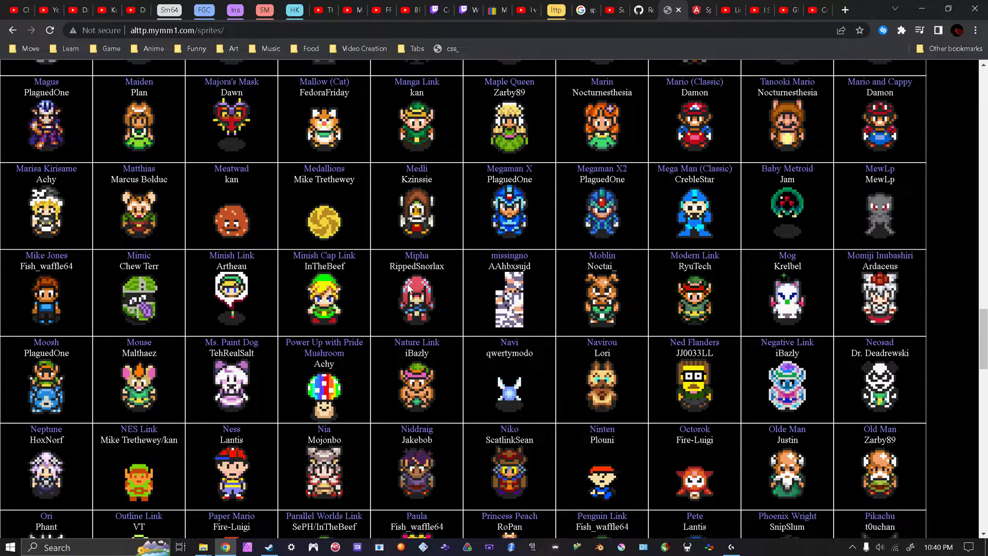
# Switch to File Explorer and open the lttp sprites 1 folder inside speedrun.
pyautogui.click(203, 547)
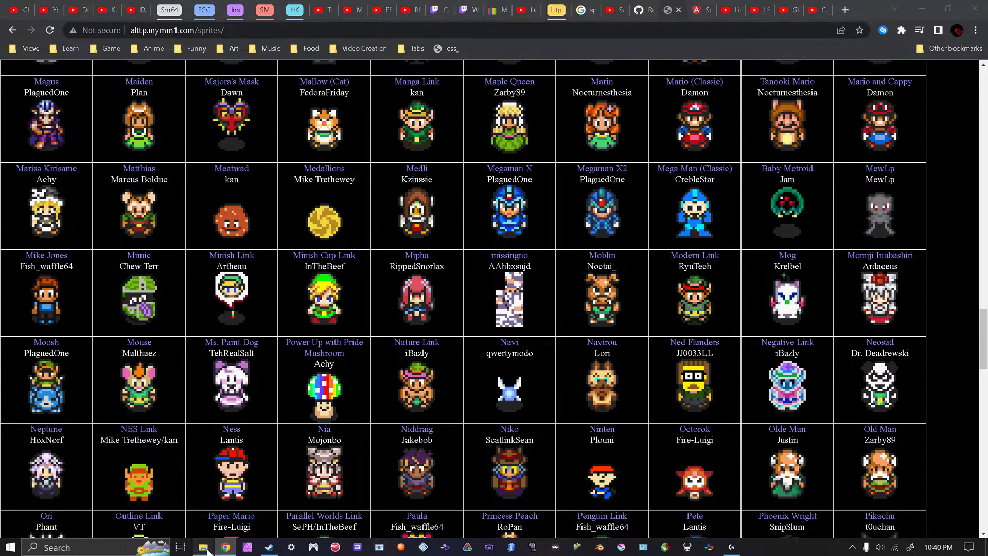
pyautogui.click(146, 511)
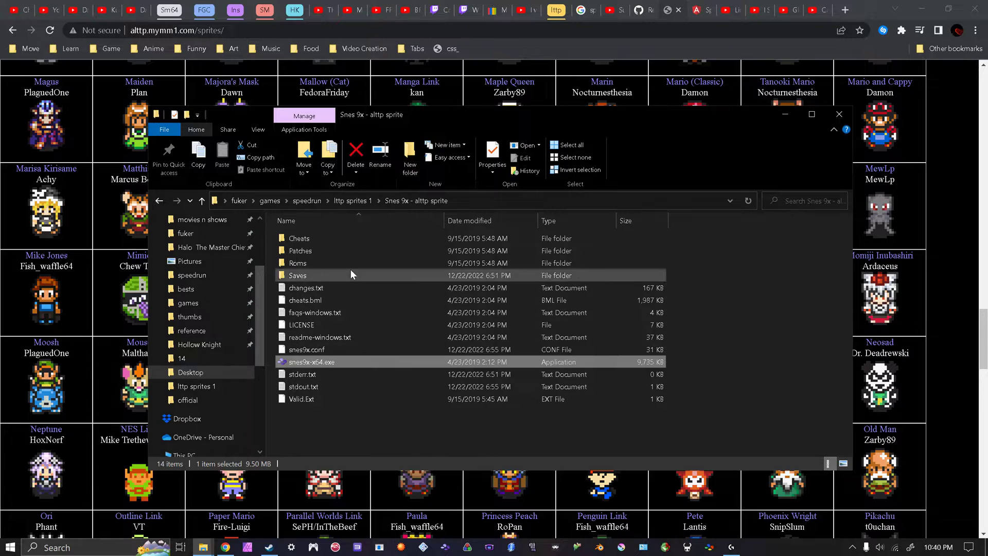
pyautogui.click(359, 200)
pyautogui.scroll(-1, 348, 428)
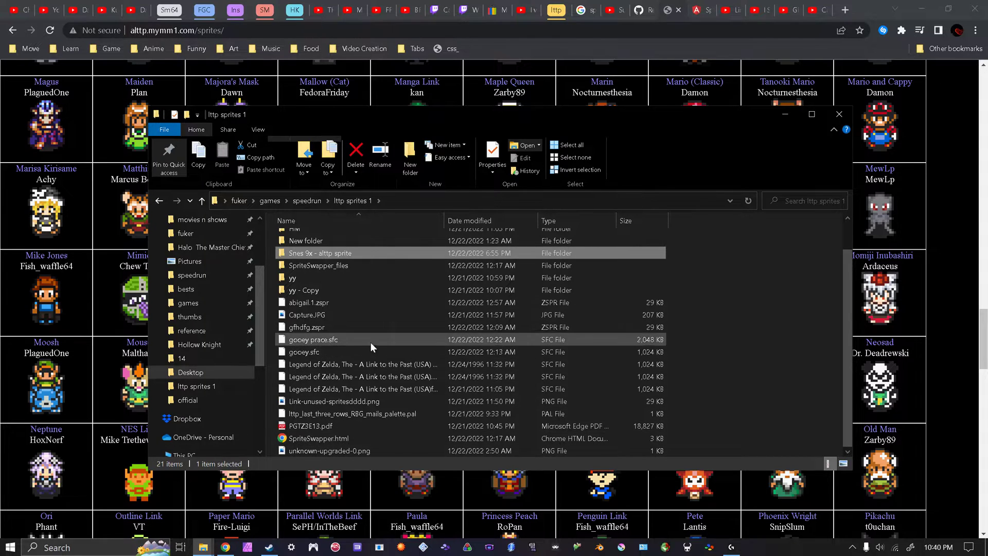
pyautogui.scroll(1, 353, 381)
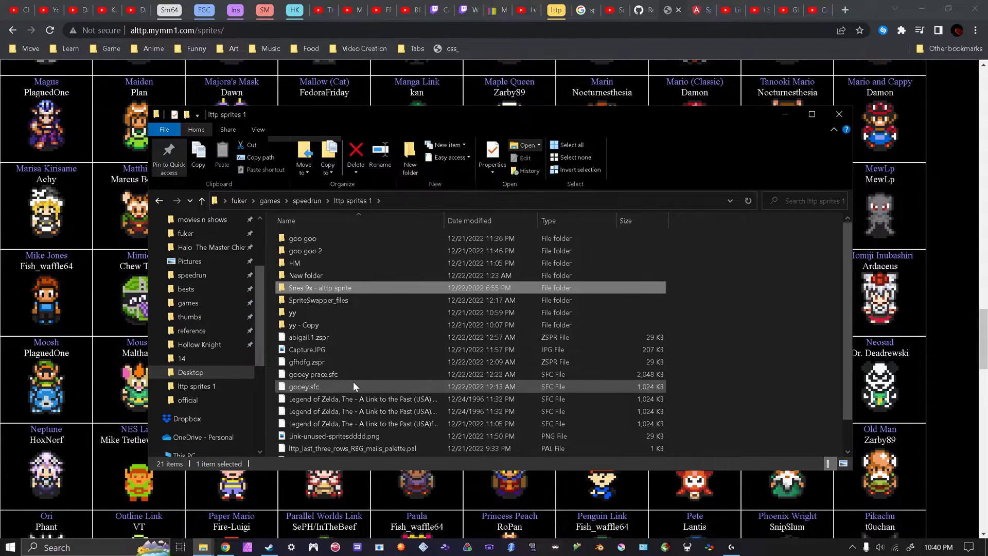
pyautogui.click(313, 204)
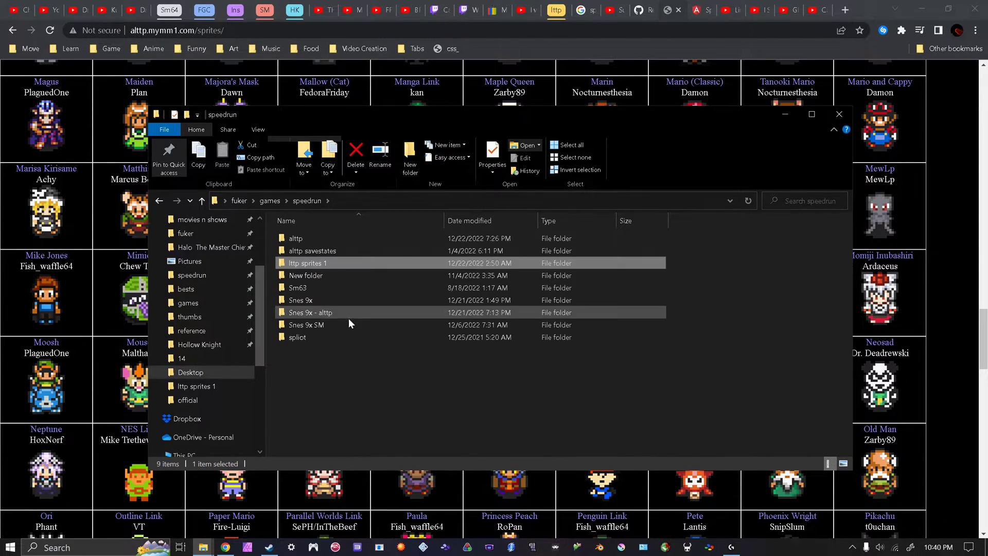
pyautogui.doubleClick(325, 264)
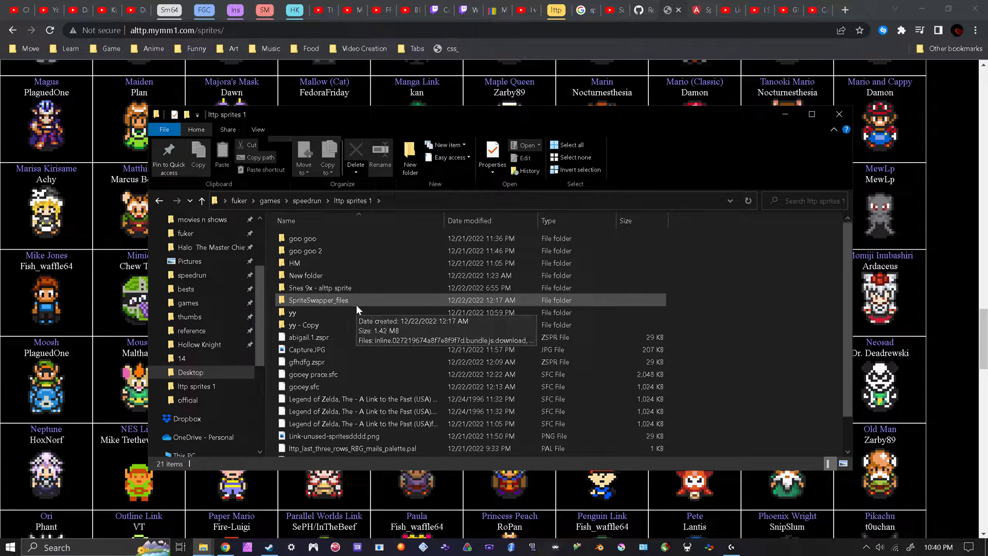
# View the sprite sheet Link-unused-spritesdddd.png enlarged in the image viewer and close it.
pyautogui.scroll(-1, 337, 390)
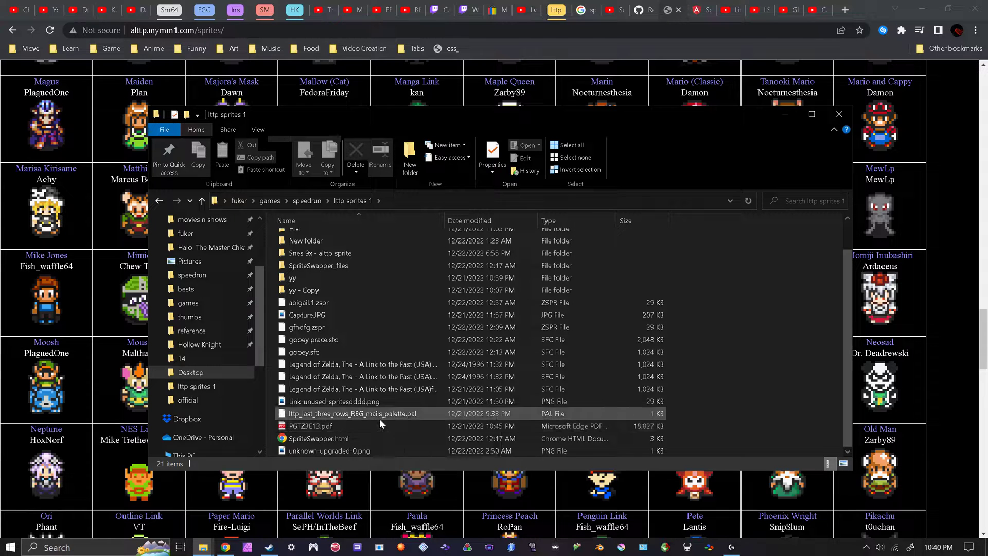
pyautogui.scroll(1, 380, 418)
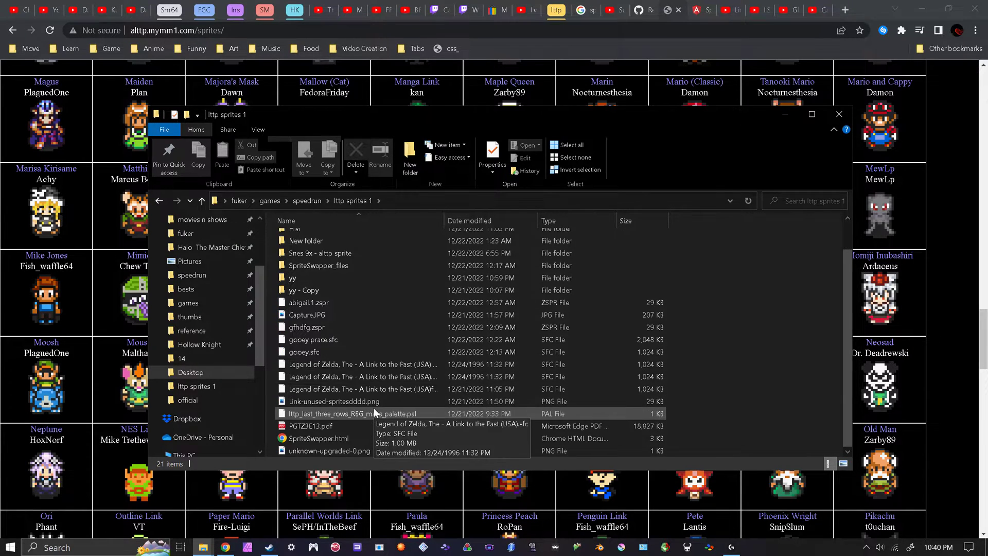
pyautogui.doubleClick(360, 399)
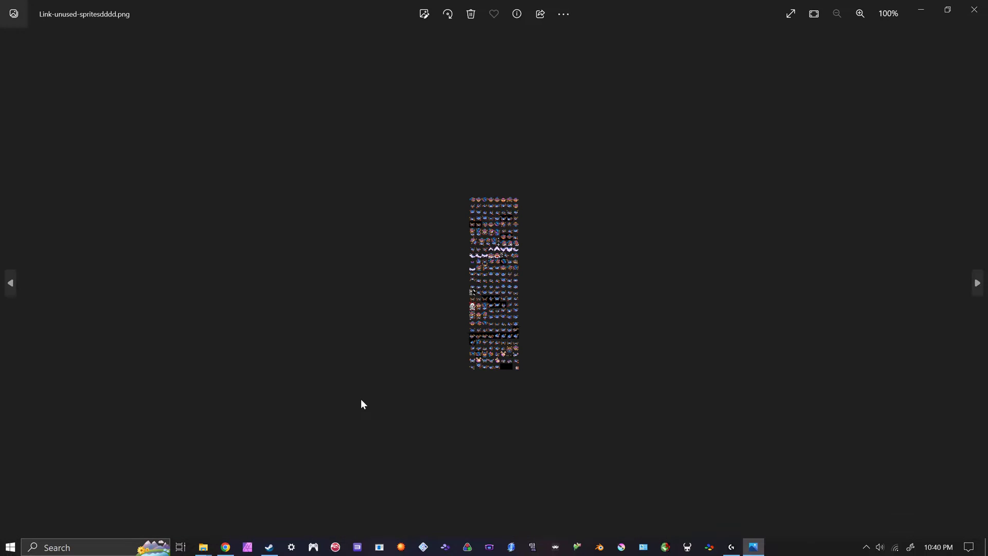
pyautogui.scroll(5, 460, 357)
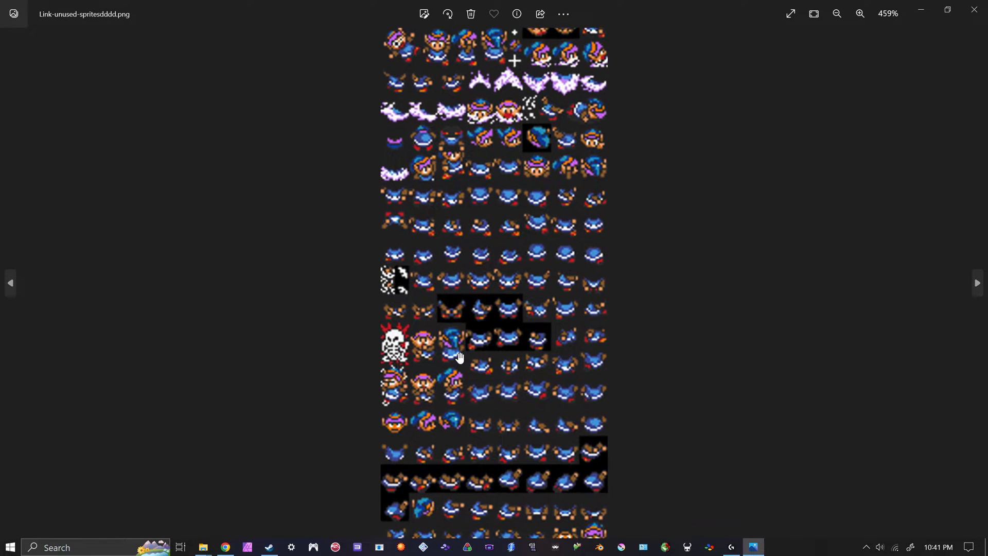
pyautogui.scroll(3, 460, 357)
pyautogui.scroll(-4, 459, 357)
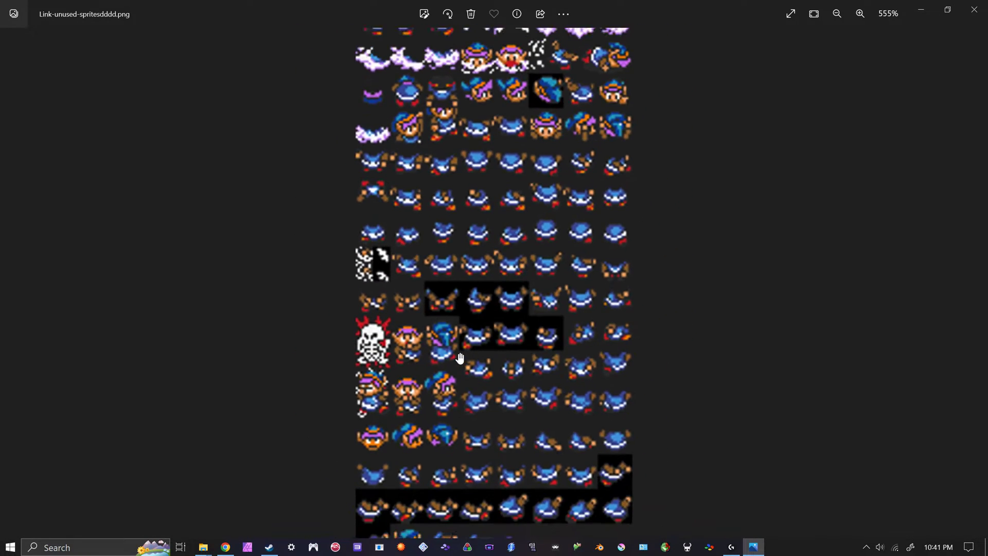
pyautogui.rightClick(760, 549)
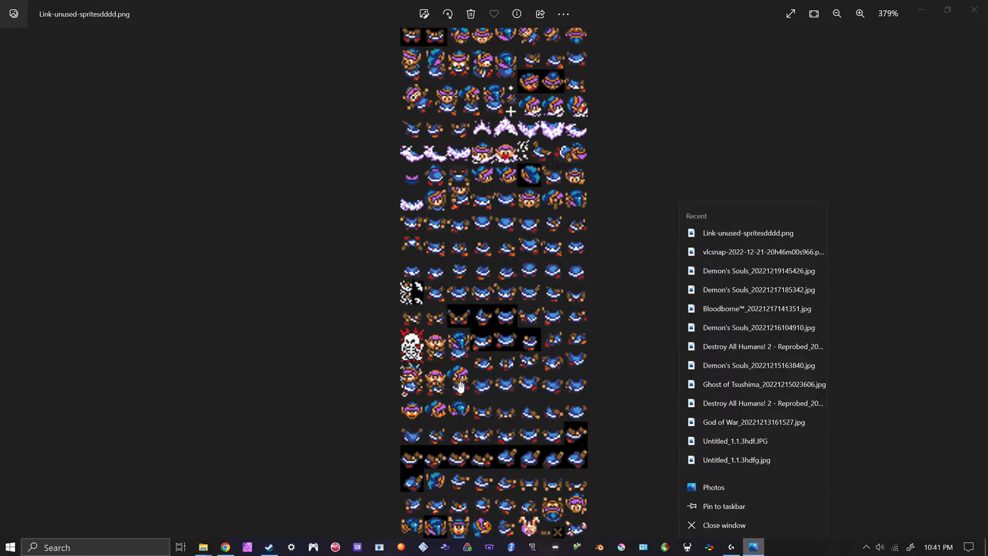
pyautogui.click(739, 518)
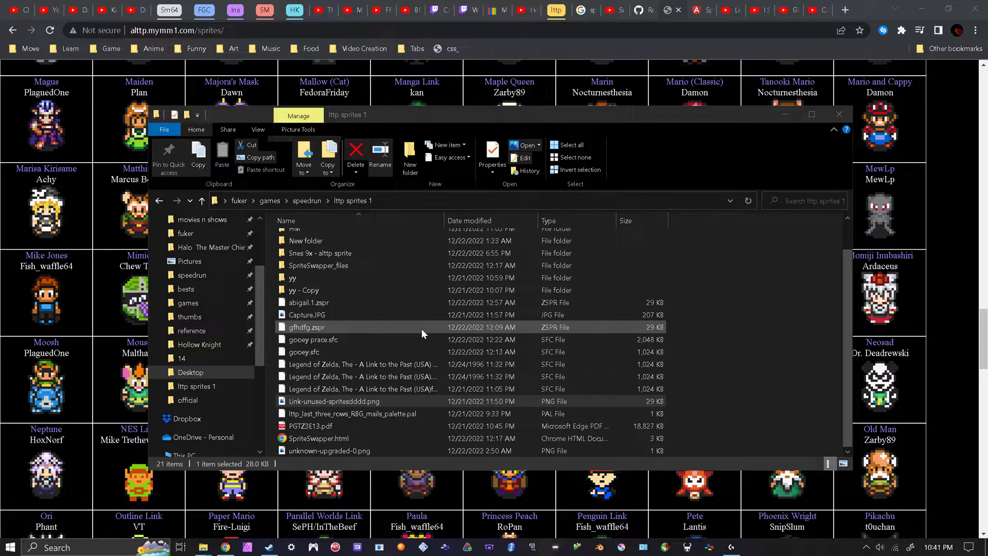
# Reopen Link-unused-spritesdddd.png, examine the whole sheet from the first to the last sprite row, and close the viewer.
pyautogui.click(356, 401)
pyautogui.doubleClick(356, 401)
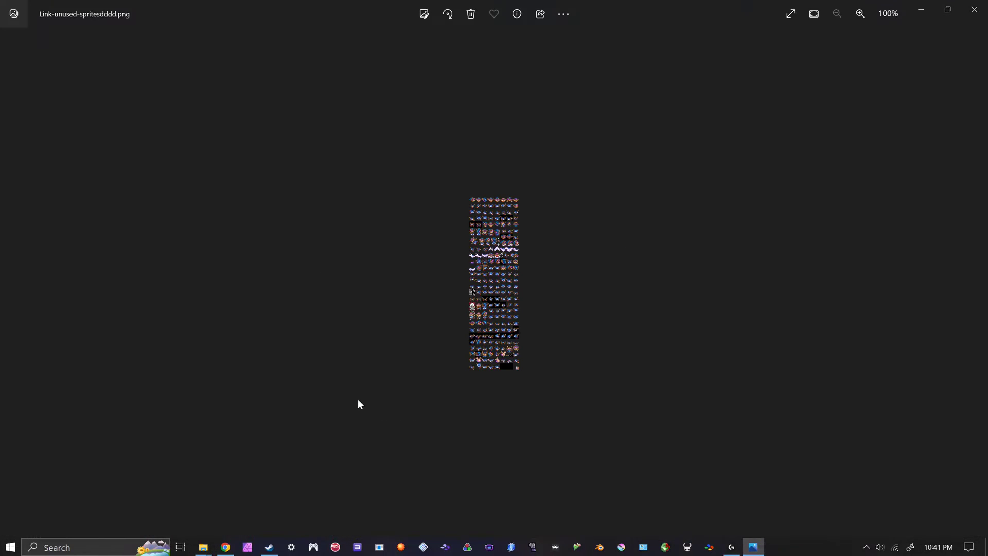
pyautogui.scroll(5, 499, 294)
pyautogui.scroll(3, 499, 294)
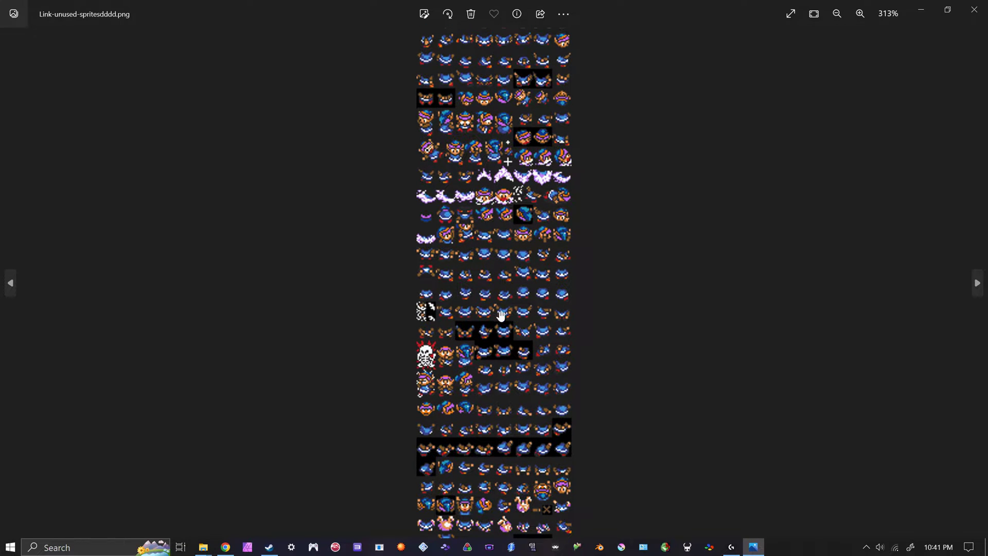
pyautogui.scroll(-1, 505, 322)
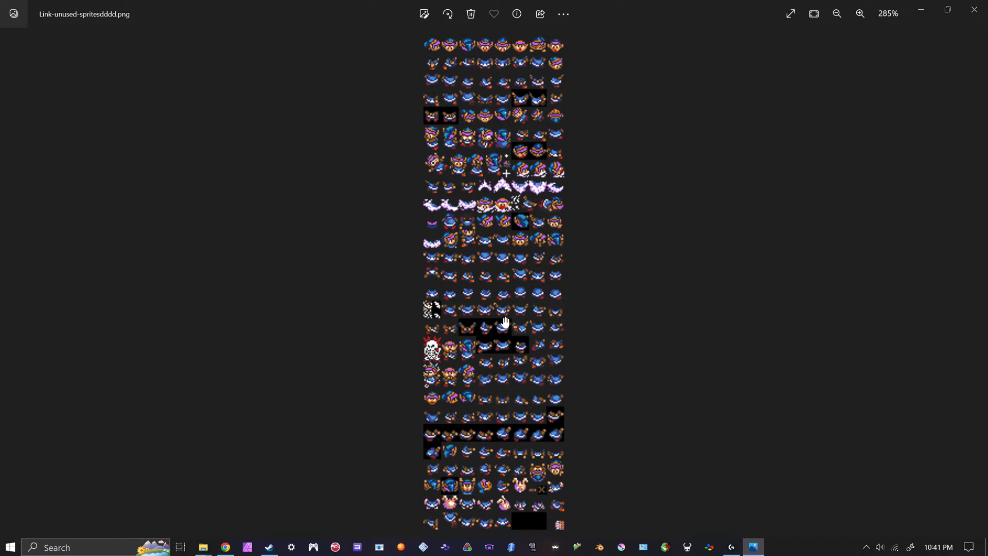
pyautogui.scroll(-1, 507, 327)
pyautogui.rightClick(753, 547)
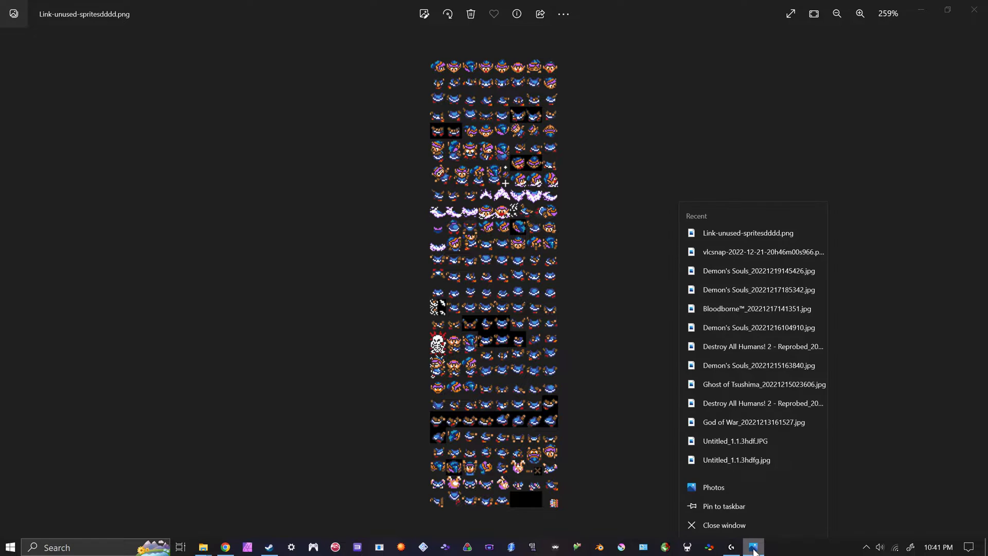
pyautogui.click(756, 529)
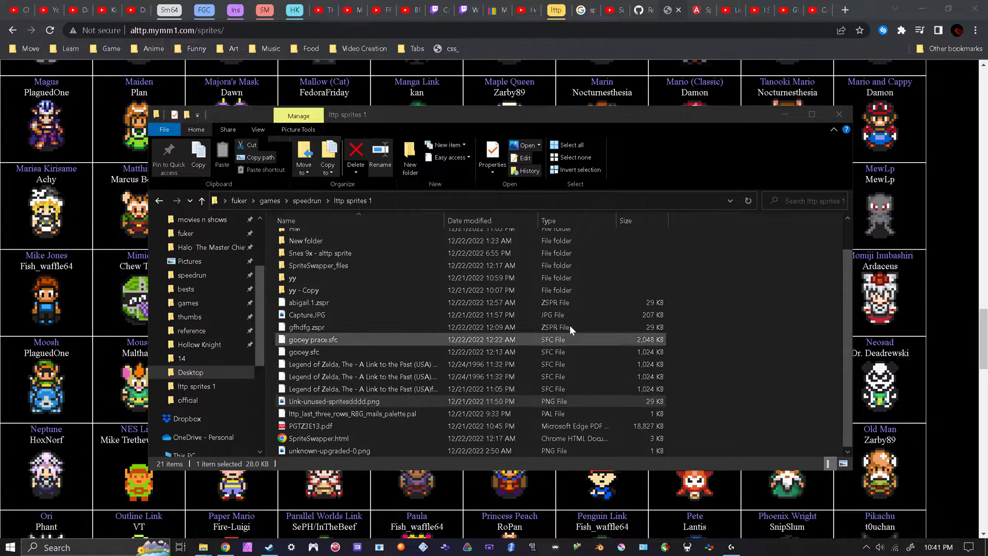
# Switch to Chrome, examine the SpriteSomething v1.70 releases page on GitHub, and return to the alttp sprites page.
pyautogui.click(945, 271)
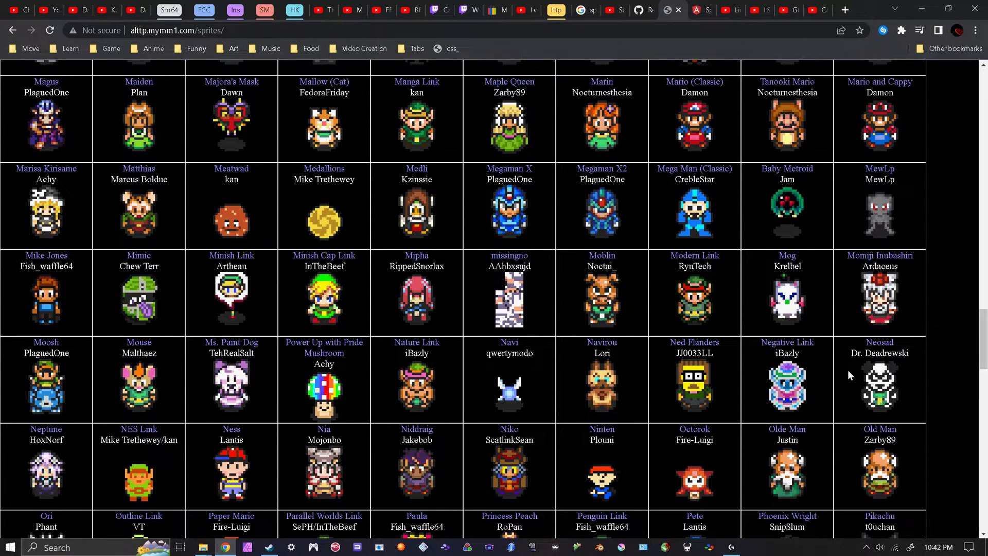
pyautogui.scroll(8, 825, 433)
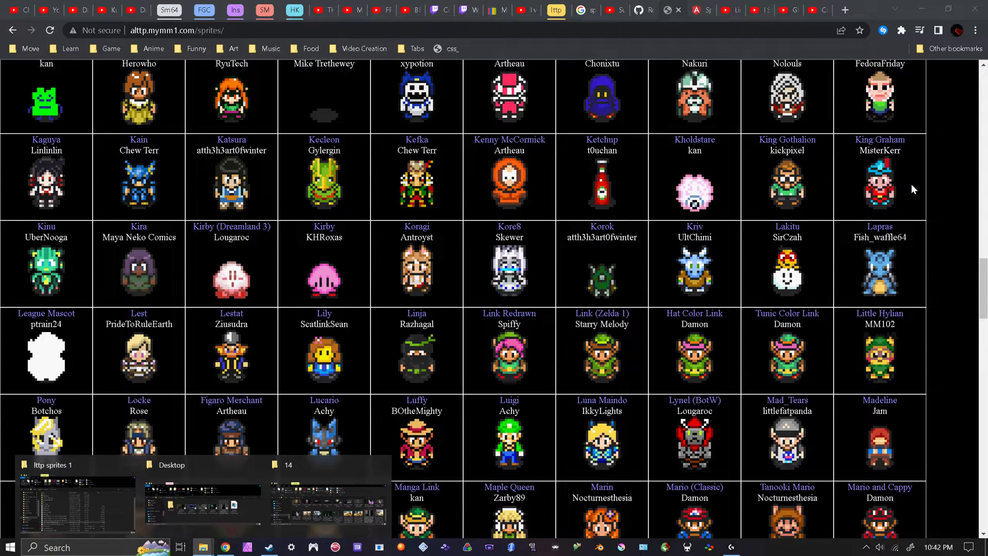
pyautogui.click(637, 8)
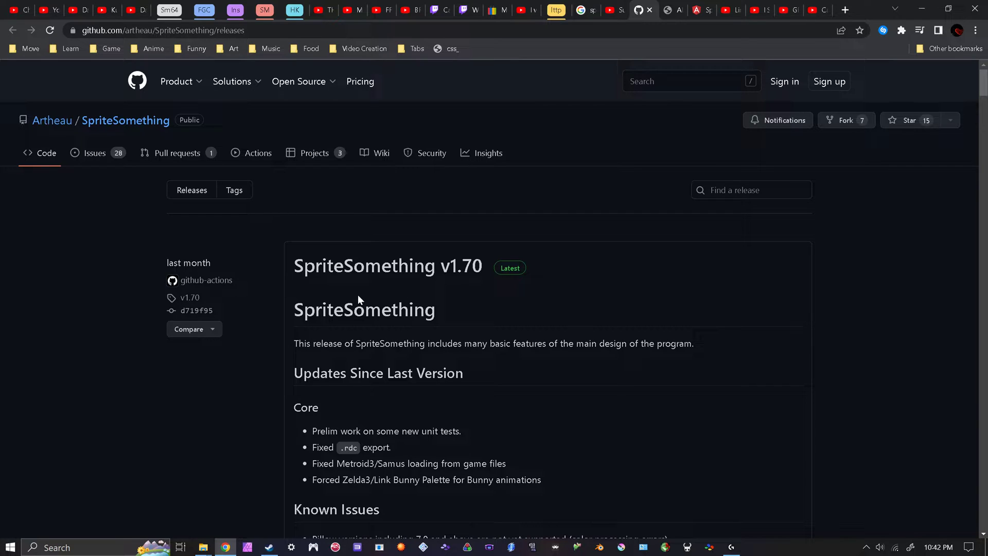
pyautogui.scroll(-2, 248, 443)
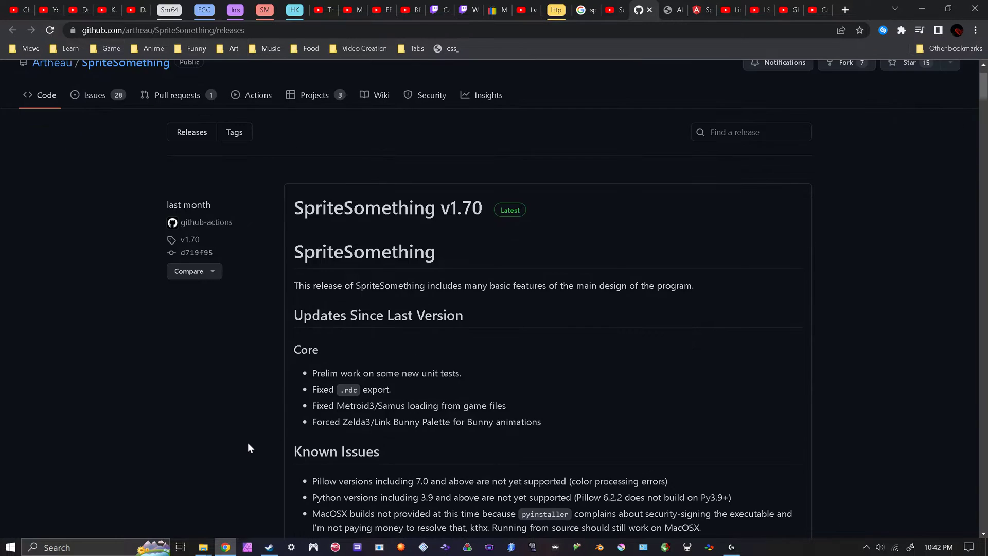
pyautogui.scroll(2, 248, 443)
pyautogui.scroll(-2, 248, 437)
pyautogui.scroll(2, 277, 369)
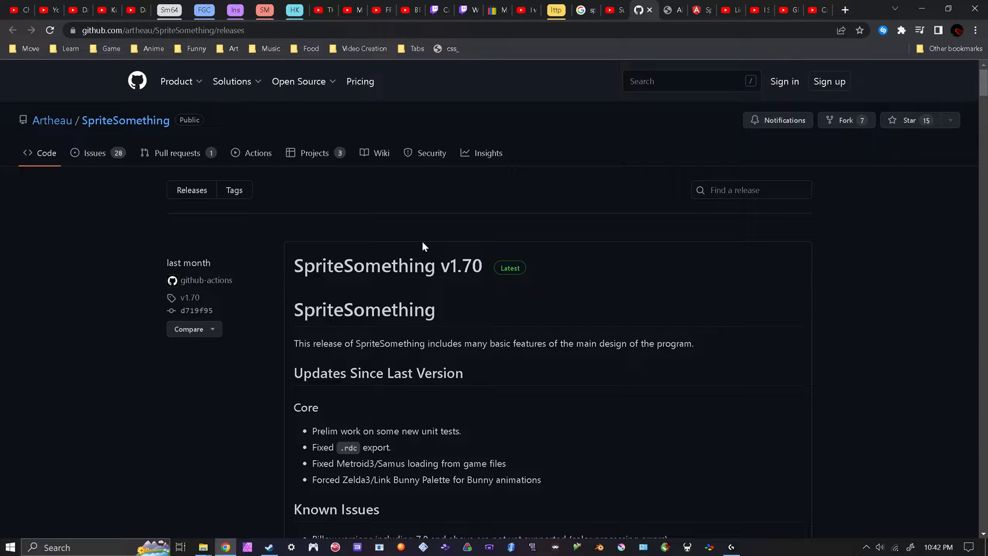
pyautogui.click(674, 6)
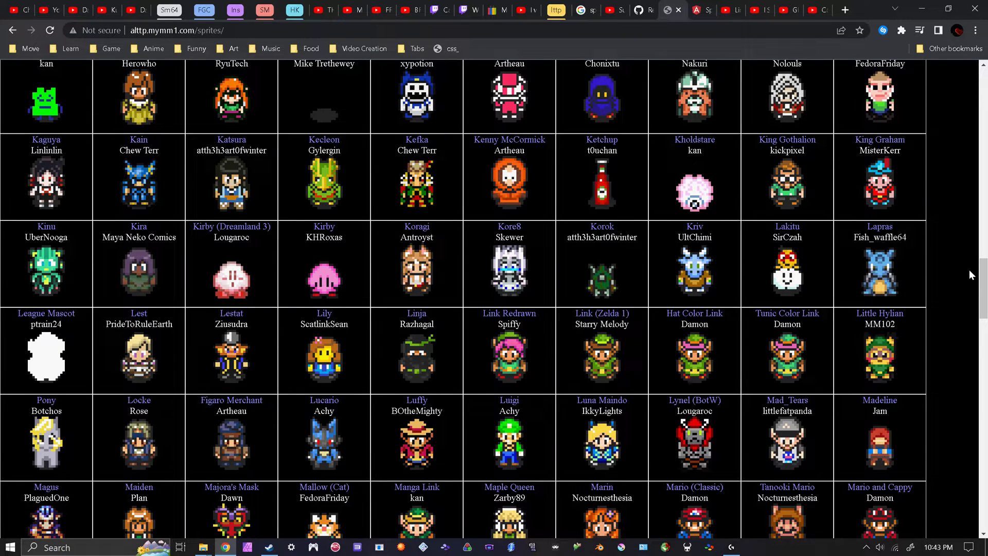
# In File Explorer, create a folder named tut inside New folder of lttp sprites 1.
pyautogui.moveTo(203, 547)
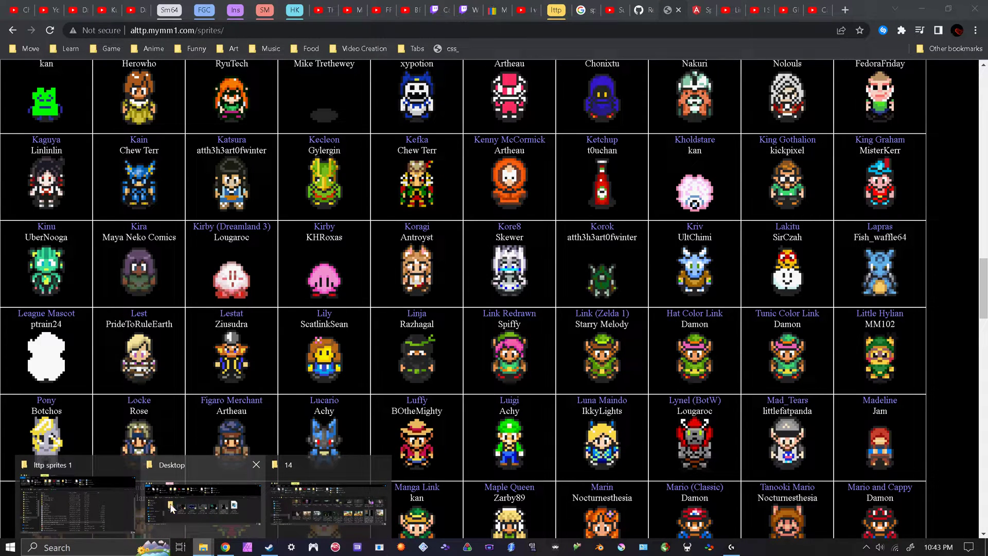
pyautogui.click(47, 502)
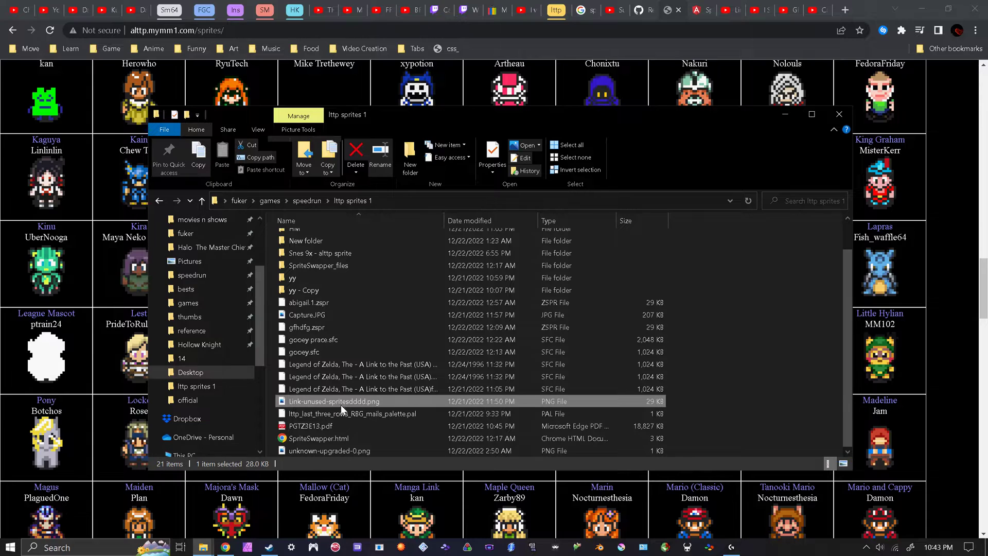
pyautogui.scroll(1, 322, 304)
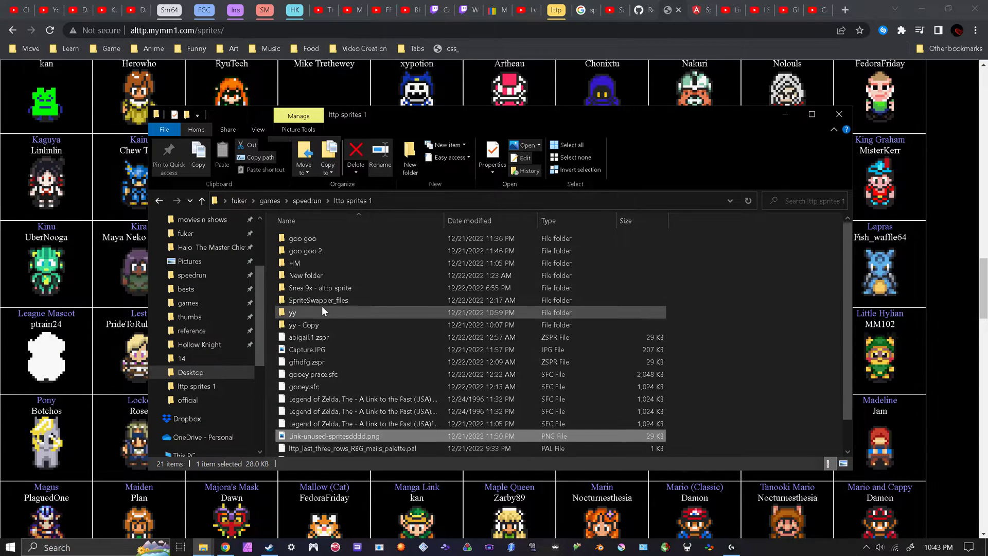
pyautogui.doubleClick(327, 275)
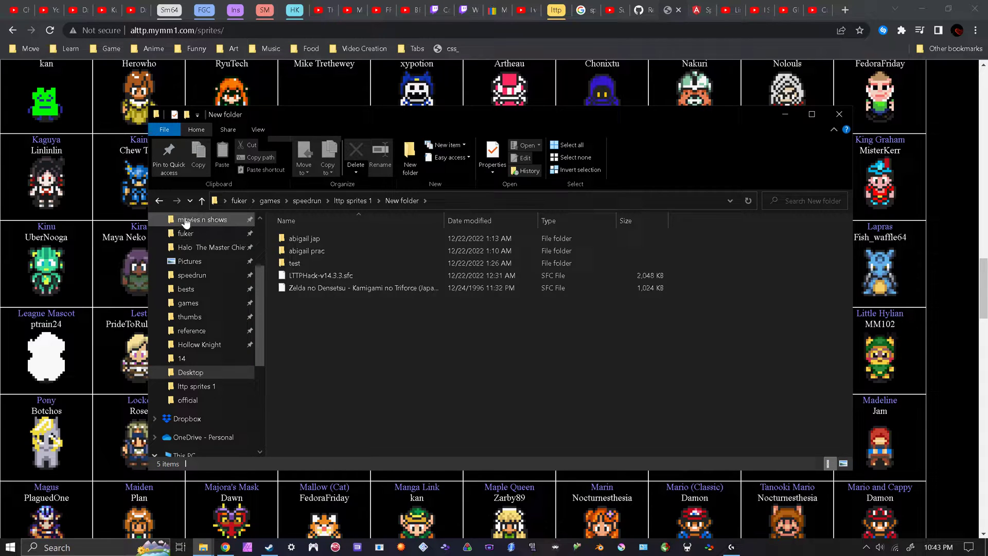
pyautogui.click(410, 164)
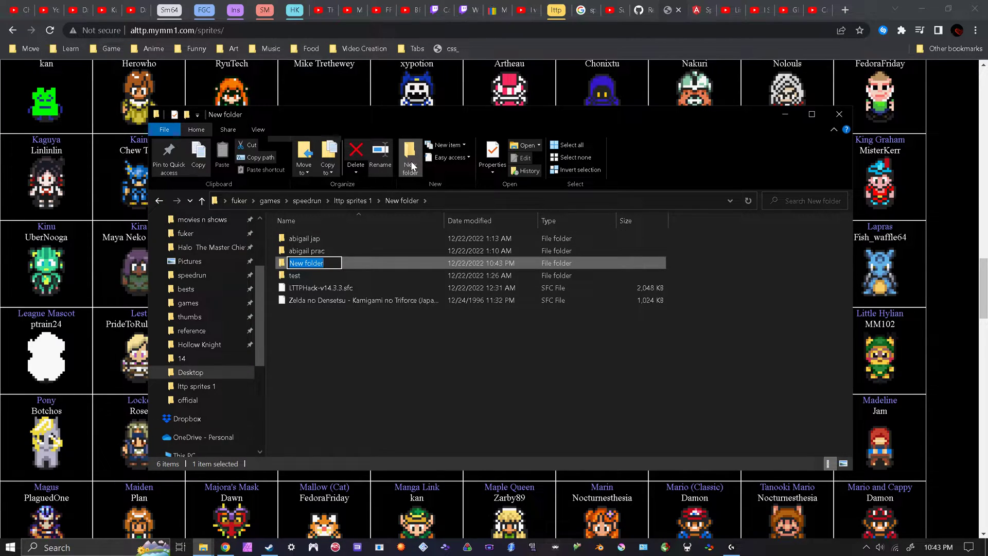
pyautogui.write('tut')
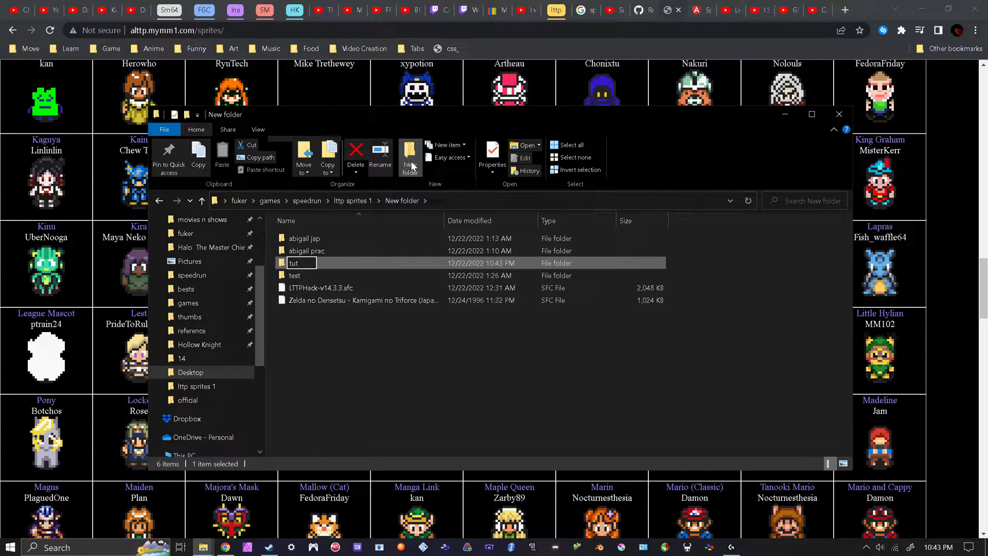
pyautogui.press('Return')
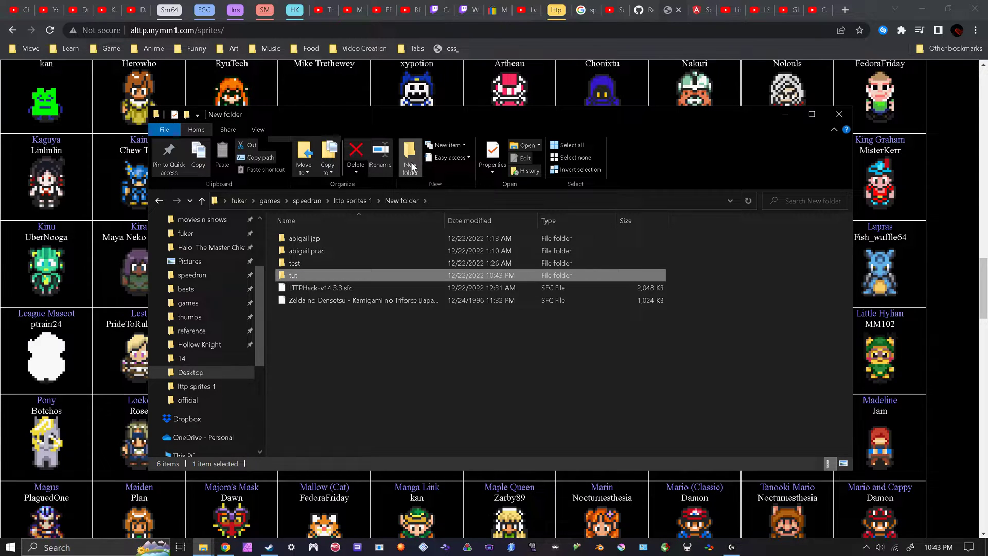
# Copy the Zelda no Densetsu - Kamigami no Triforce (Japan) (Rev 1).sfc ROM from the New folder inside speedrun's alttp folder.
pyautogui.click(370, 200)
pyautogui.click(305, 201)
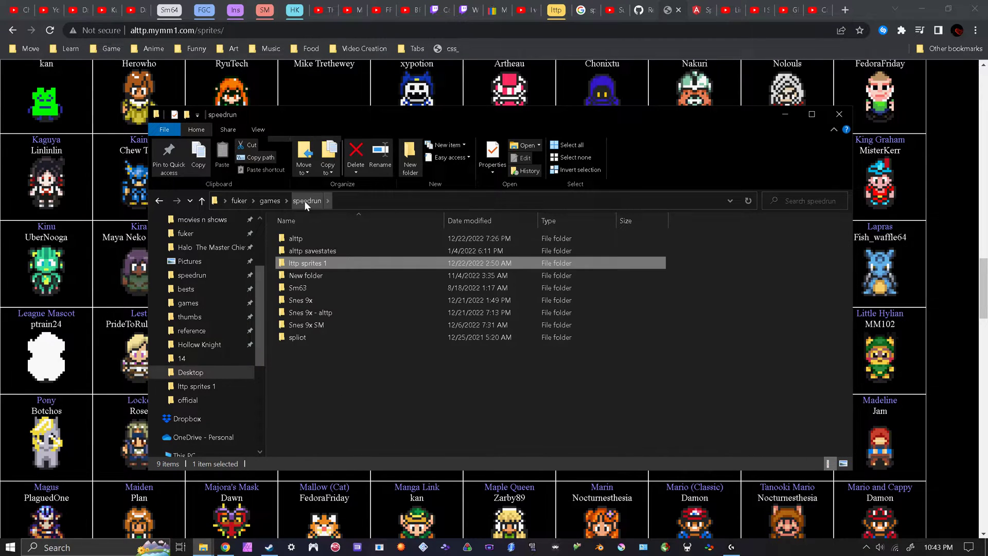
pyautogui.doubleClick(308, 239)
pyautogui.doubleClick(335, 239)
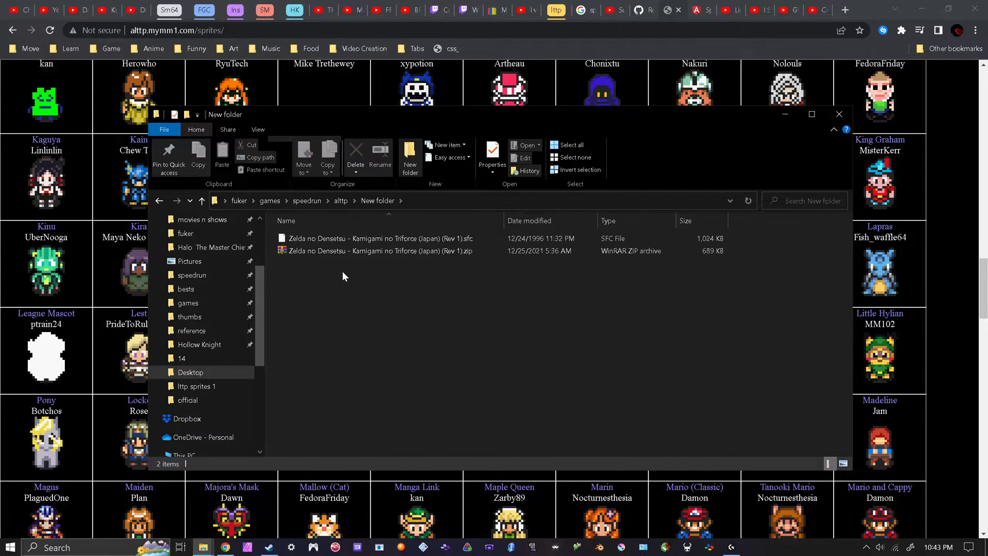
pyautogui.click(313, 238)
pyautogui.rightClick(313, 238)
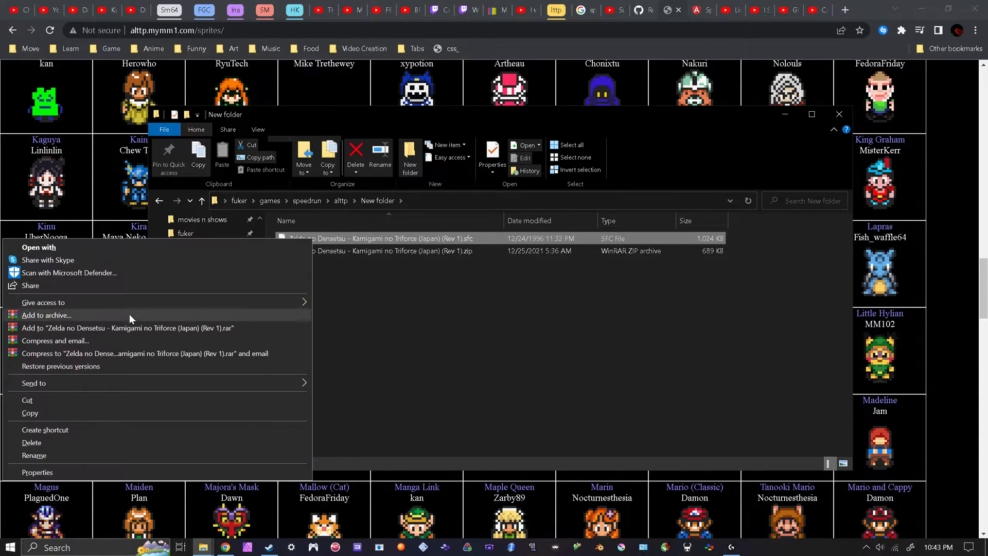
pyautogui.click(87, 412)
# Copy LTTPHack-v14.3.3.sfc from the alttp folder into the tut folder inside New folder of lttp sprites 1.
pyautogui.click(340, 201)
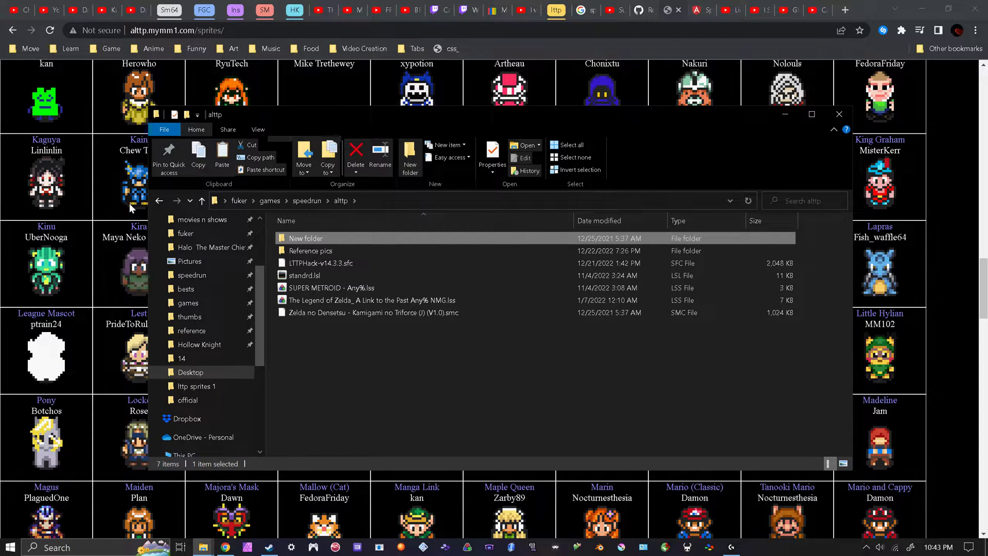
pyautogui.click(324, 261)
pyautogui.rightClick(324, 262)
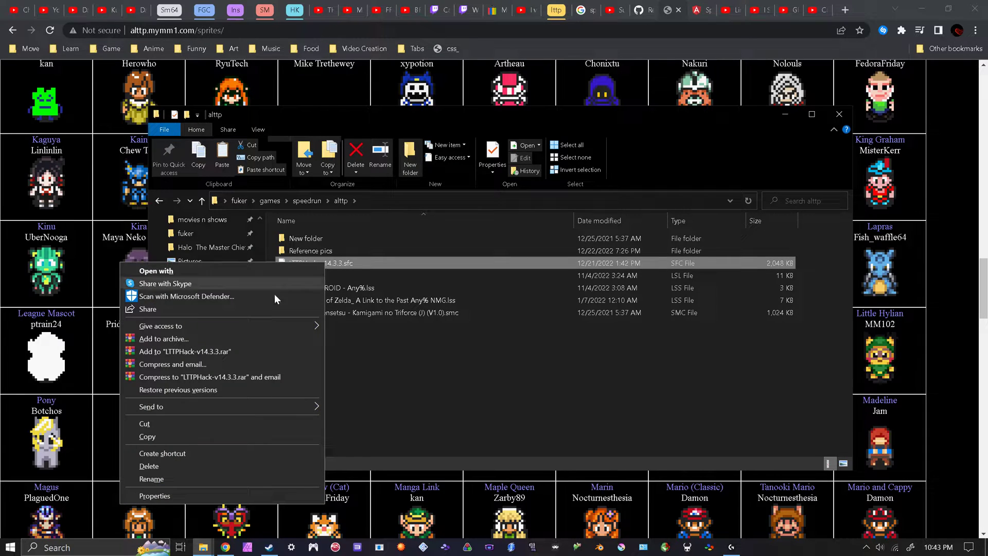
pyautogui.click(197, 434)
pyautogui.click(314, 203)
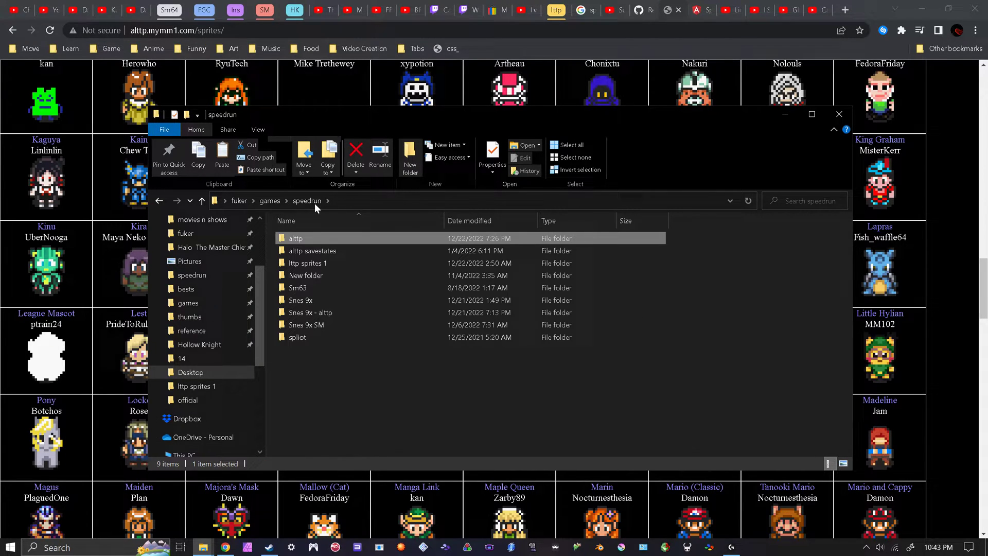
pyautogui.doubleClick(340, 265)
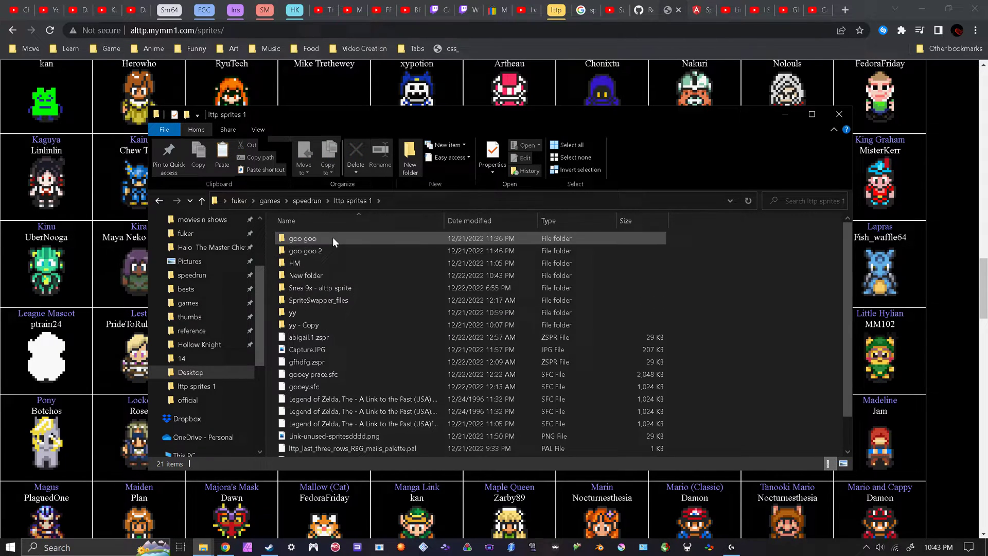
pyautogui.doubleClick(329, 272)
pyautogui.click(324, 275)
pyautogui.doubleClick(324, 276)
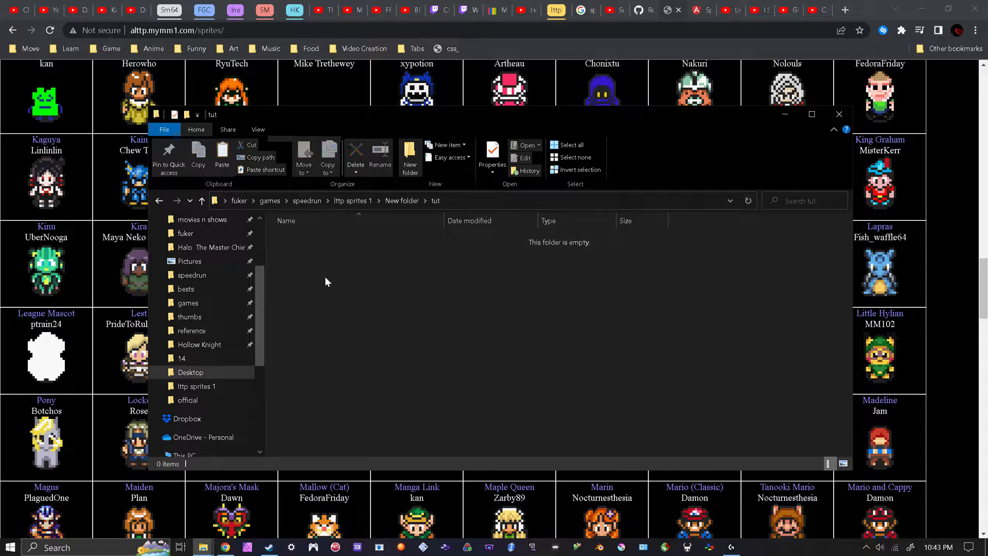
pyautogui.rightClick(325, 277)
pyautogui.click(269, 359)
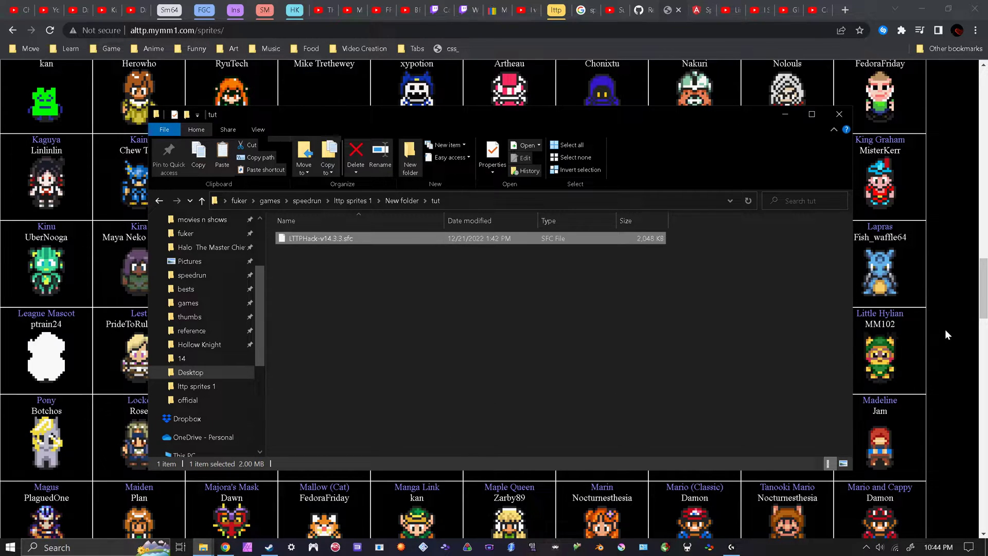
# Look through the lttp sprites 1 folder and its HM, Snes 9x - alttp sprite and New folder subfolders.
pyautogui.click(405, 194)
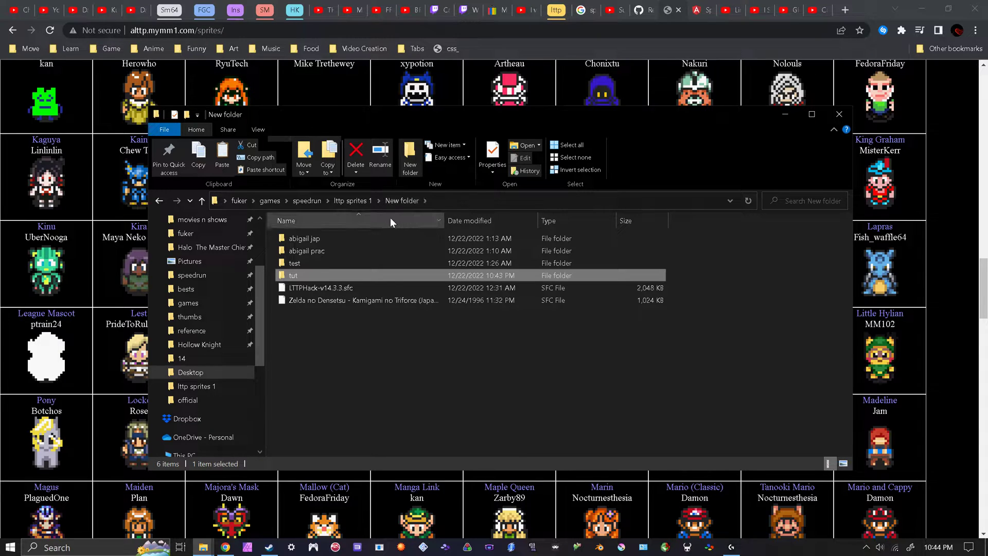
pyautogui.click(366, 204)
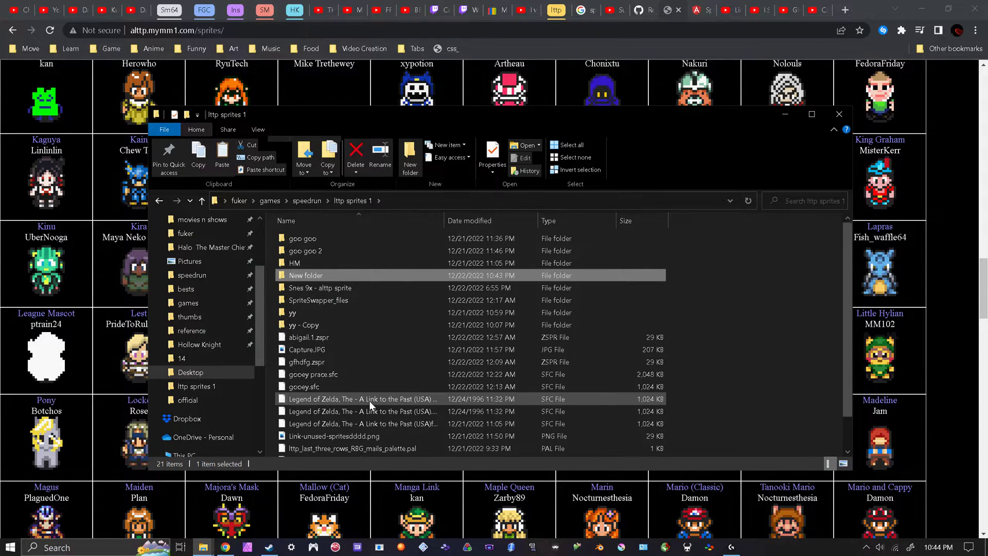
pyautogui.scroll(-1, 350, 395)
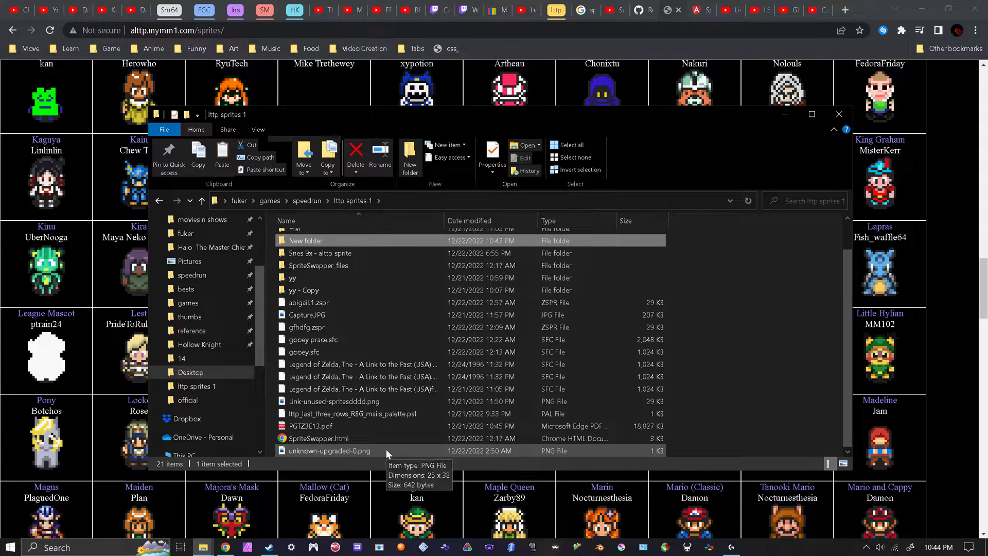
pyautogui.scroll(1, 366, 387)
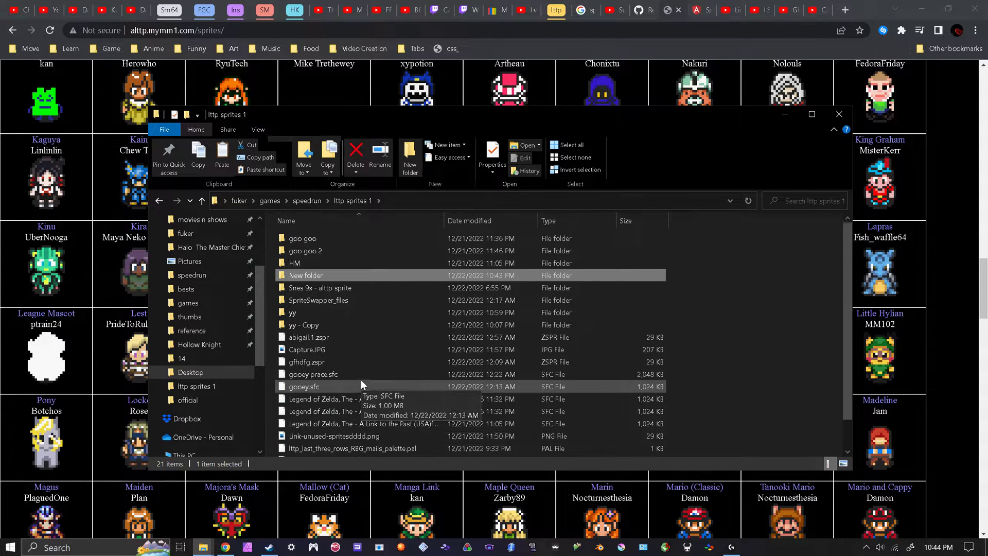
pyautogui.doubleClick(329, 262)
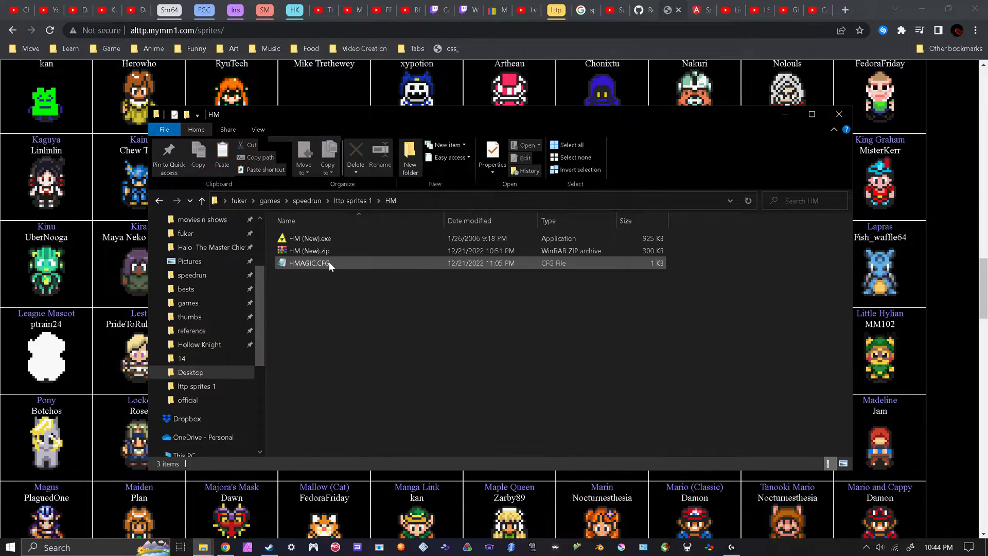
pyautogui.click(160, 200)
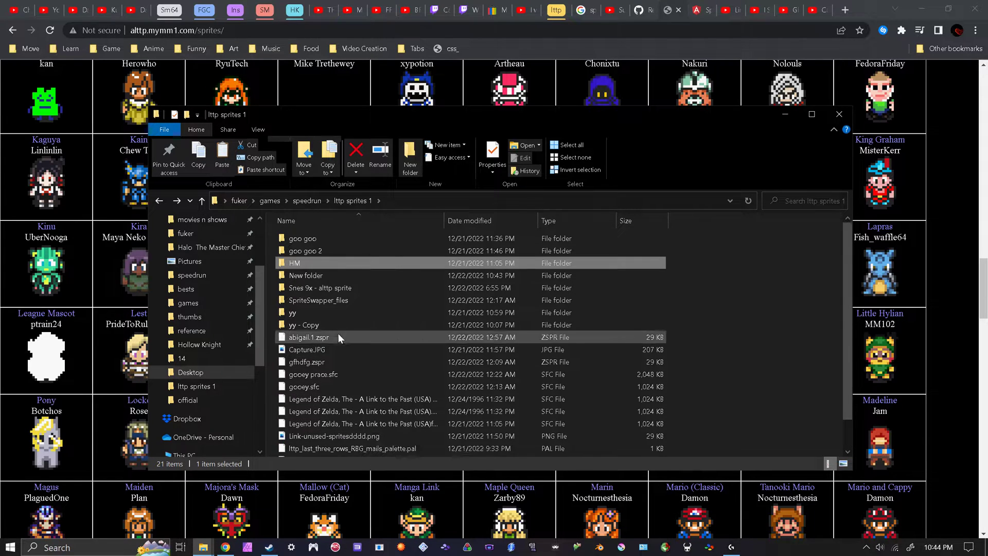
pyautogui.doubleClick(341, 286)
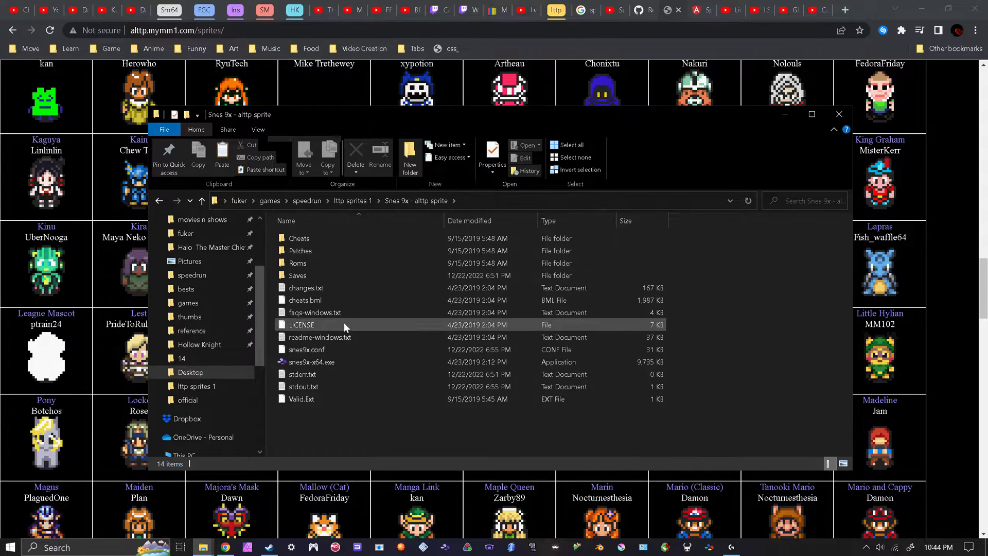
pyautogui.click(163, 198)
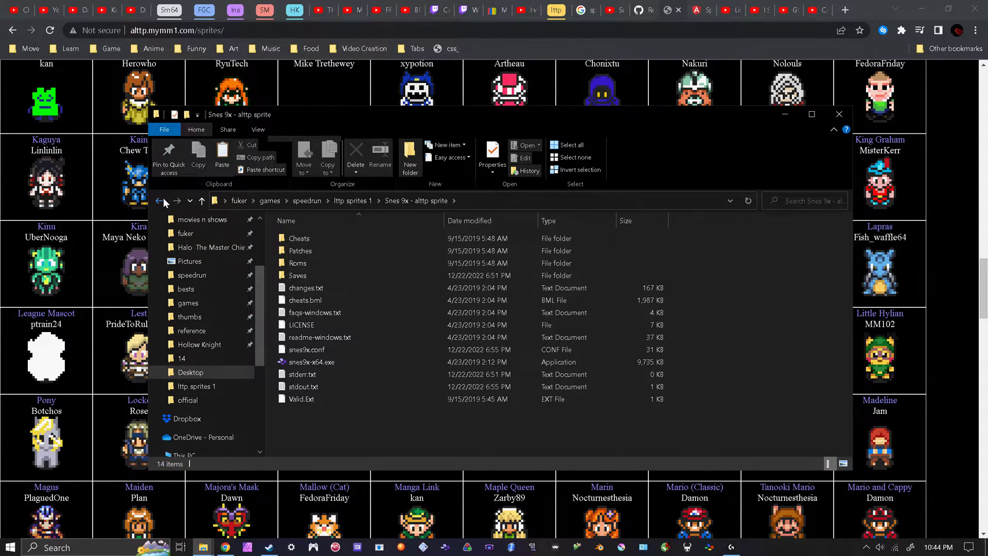
pyautogui.click(334, 274)
pyautogui.doubleClick(335, 275)
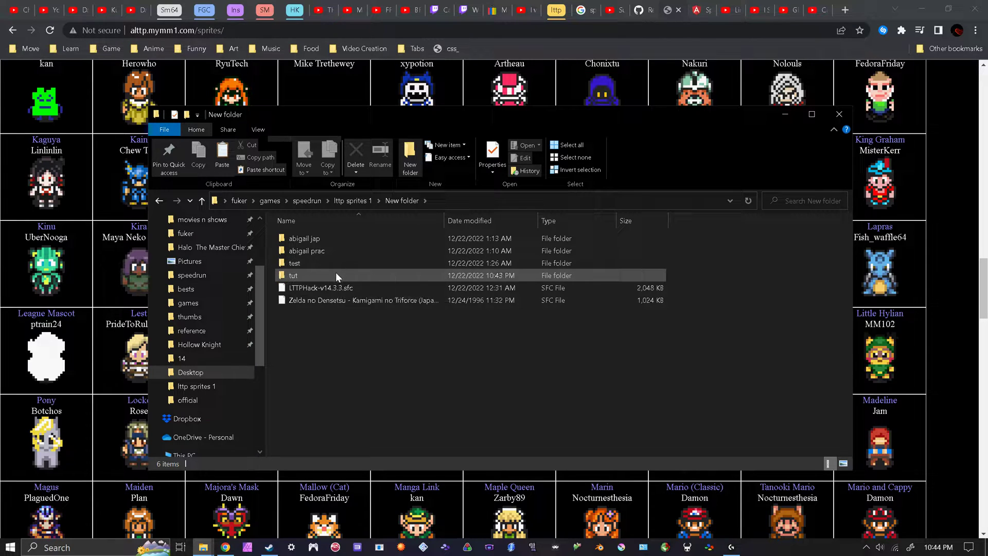
pyautogui.click(161, 202)
# Open the official Link sprite folder in goo goo 2, under resources, user, snes, zelda3, link and sheets.
pyautogui.doubleClick(346, 249)
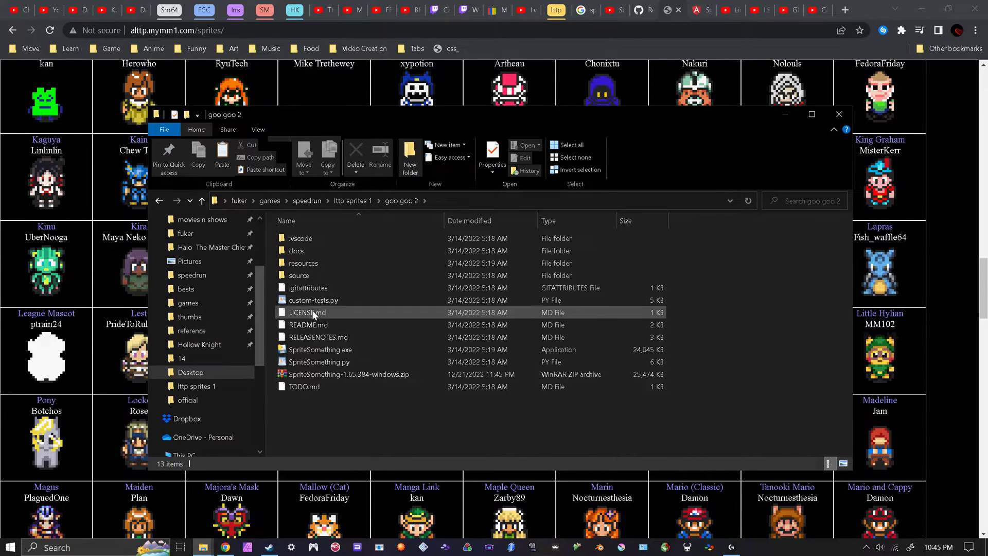
pyautogui.doubleClick(320, 262)
pyautogui.doubleClick(319, 261)
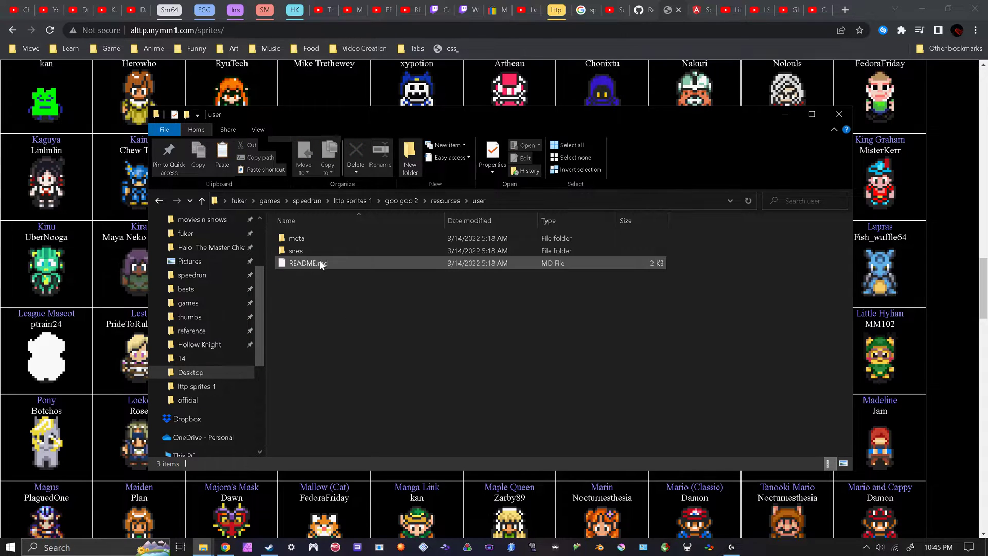
pyautogui.doubleClick(318, 249)
pyautogui.doubleClick(324, 254)
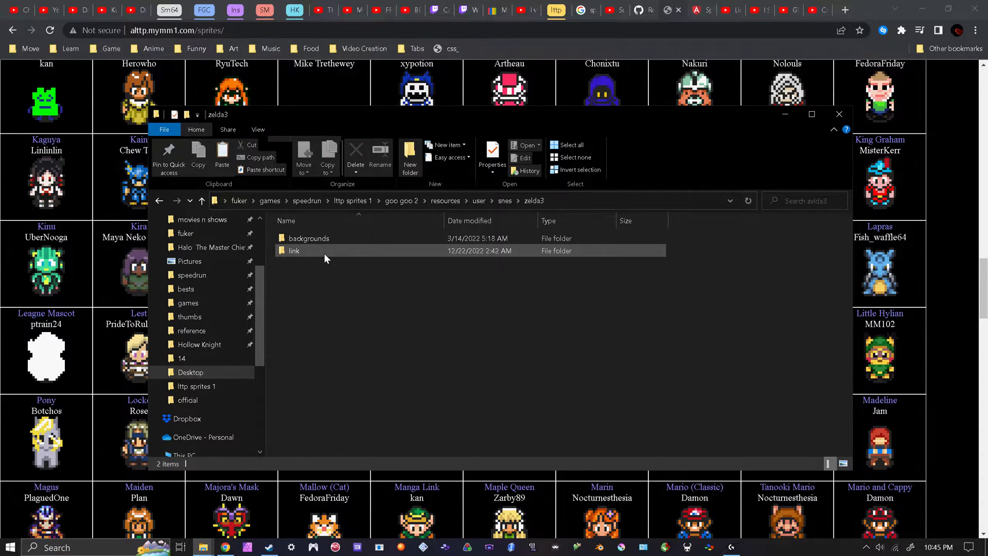
pyautogui.doubleClick(325, 254)
pyautogui.doubleClick(325, 256)
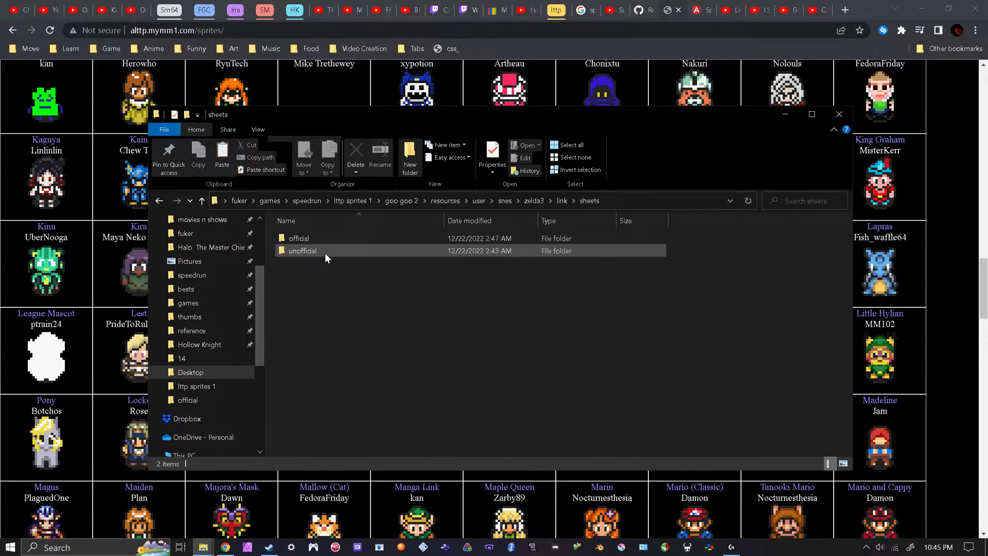
pyautogui.doubleClick(323, 239)
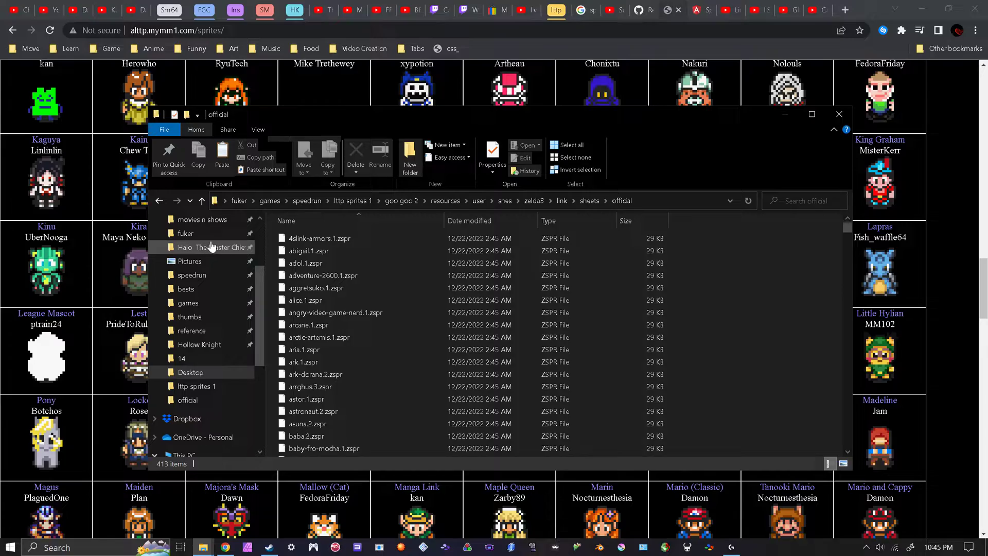
# Switch to Chrome, view the start of the alttp sprites list, and return to the official folder in File Explorer.
pyautogui.click(967, 319)
pyautogui.scroll(9, 178, 294)
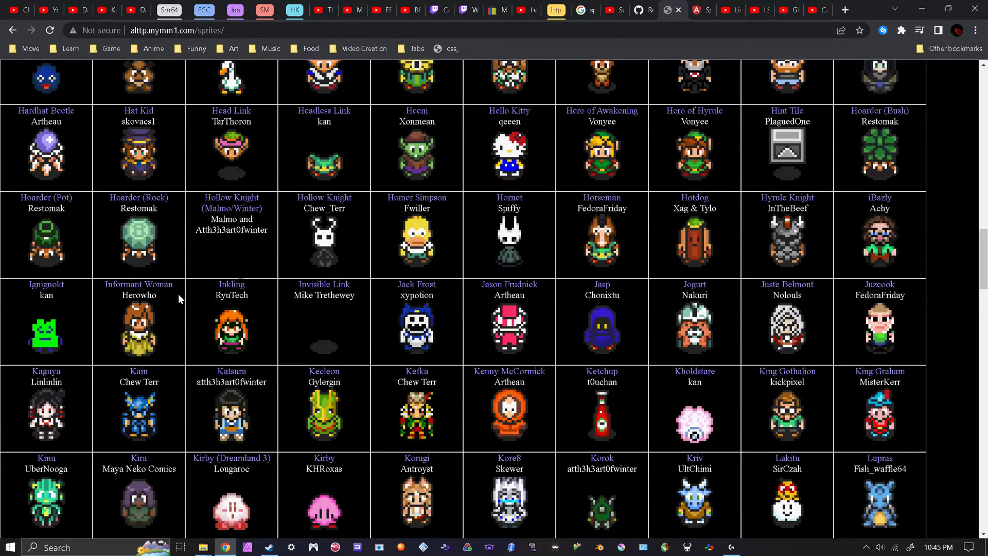
pyautogui.scroll(20, 178, 294)
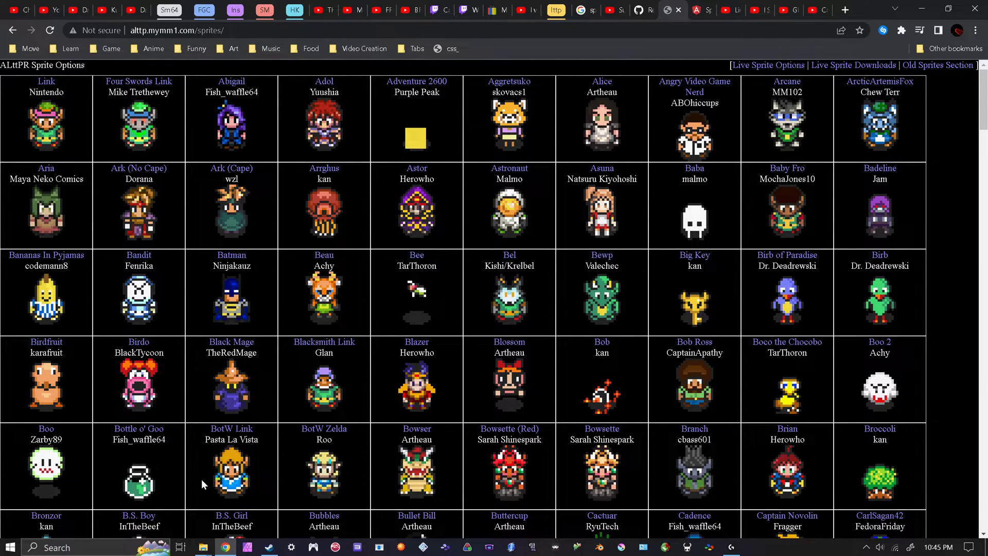
pyautogui.moveTo(203, 546)
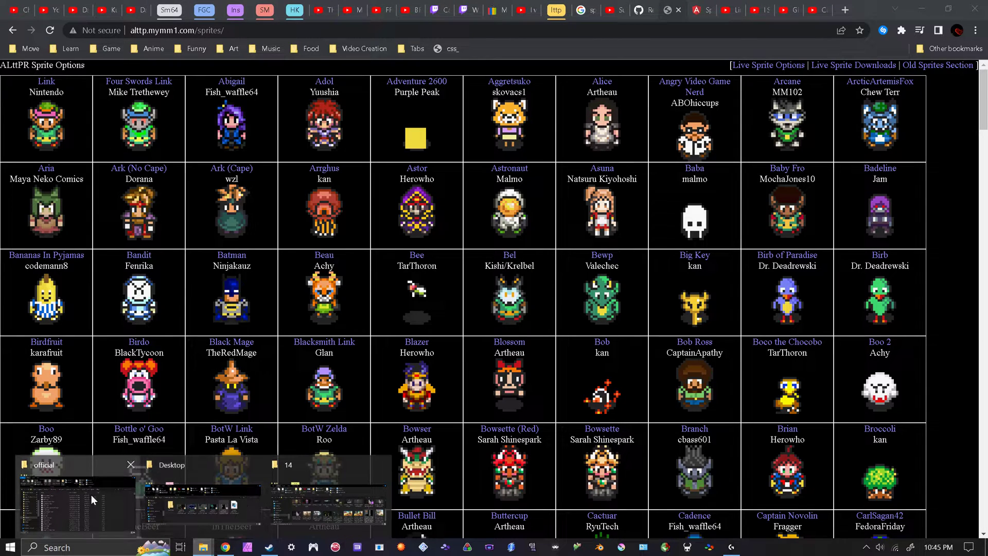
pyautogui.click(91, 495)
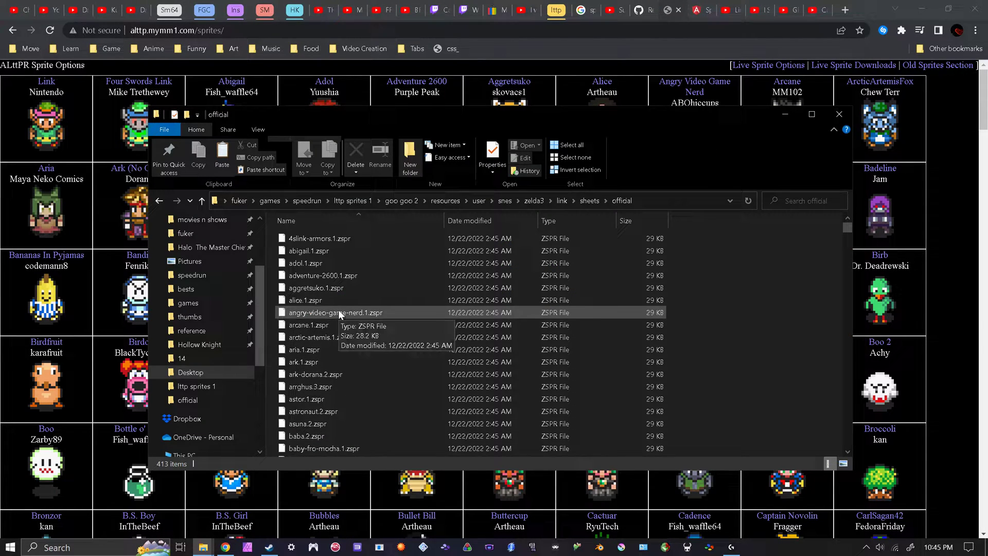
# Copy the sprite file 4slink-armors.1.zspr from the official folder into the tut folder inside New folder of lttp sprites 1.
pyautogui.click(339, 238)
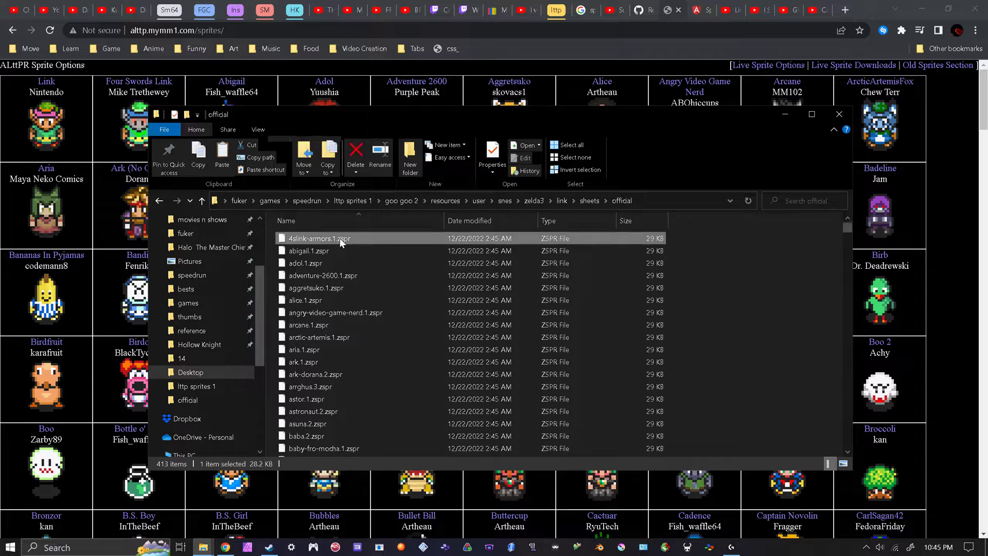
pyautogui.rightClick(340, 238)
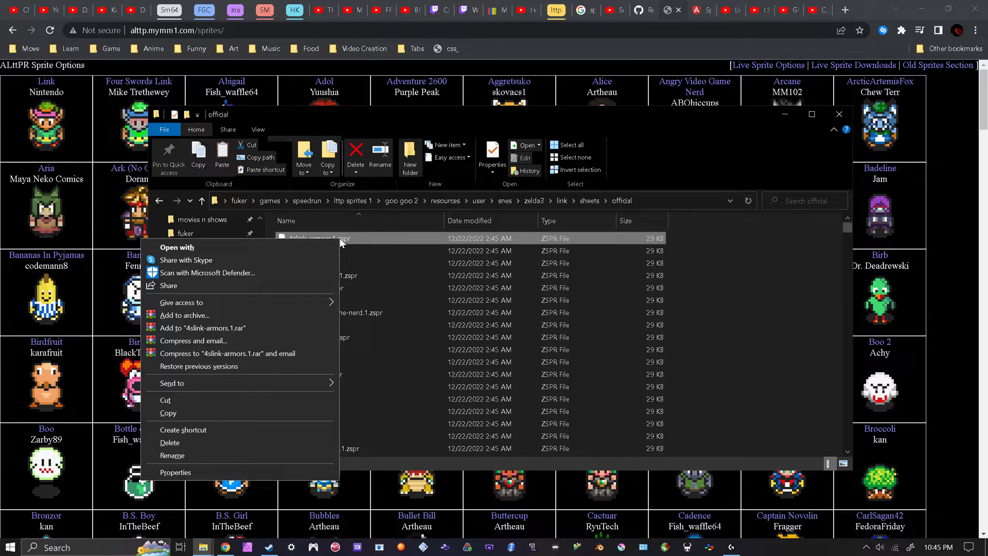
pyautogui.click(211, 410)
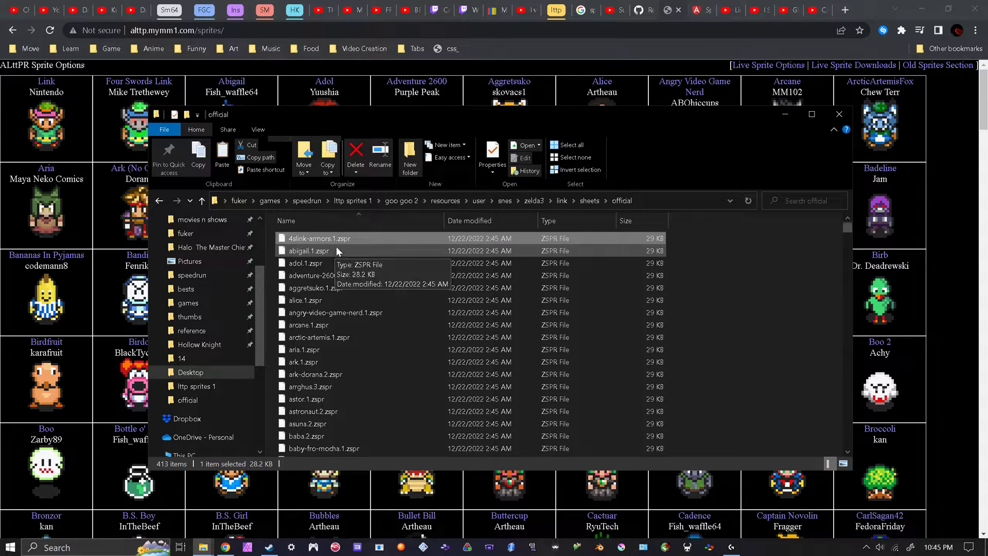
pyautogui.click(404, 202)
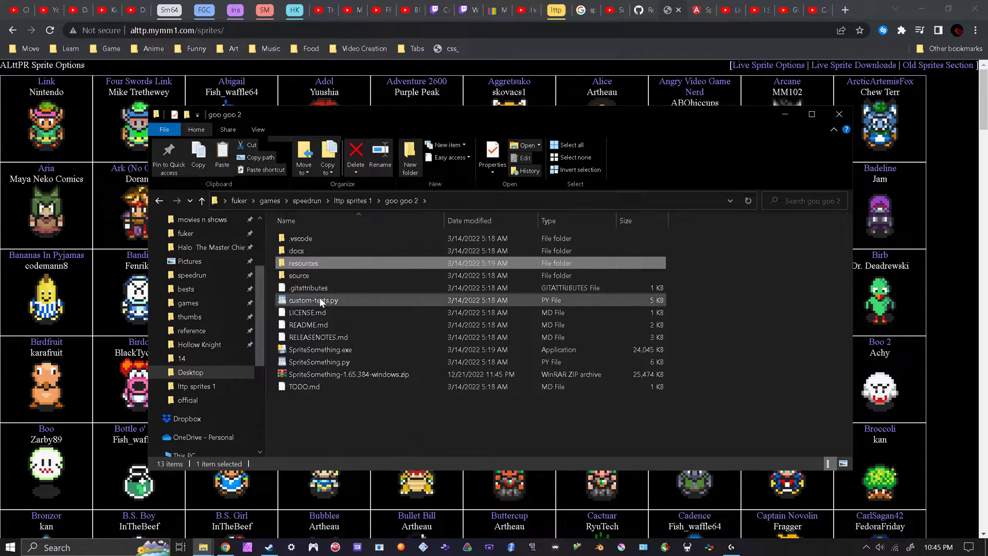
pyautogui.click(341, 202)
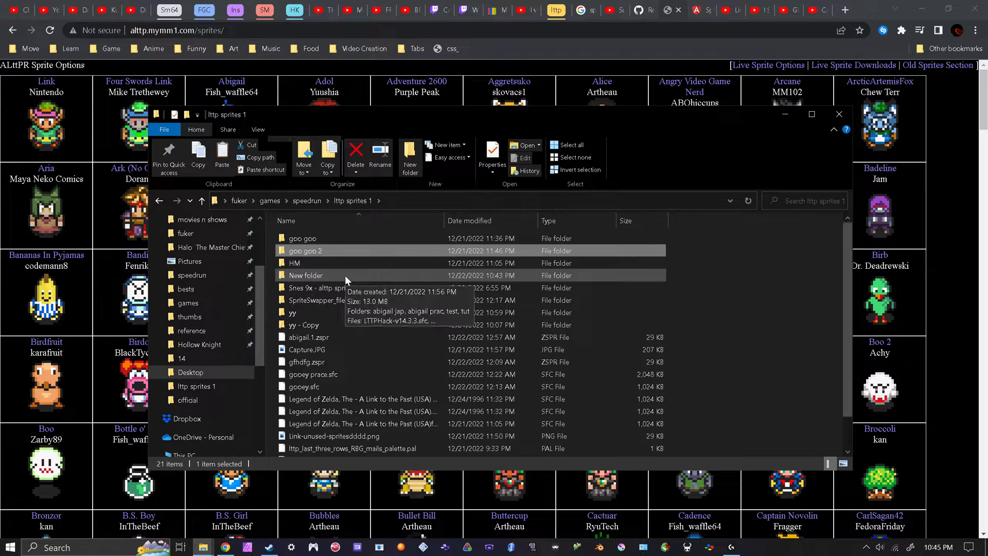
pyautogui.doubleClick(344, 276)
pyautogui.doubleClick(322, 273)
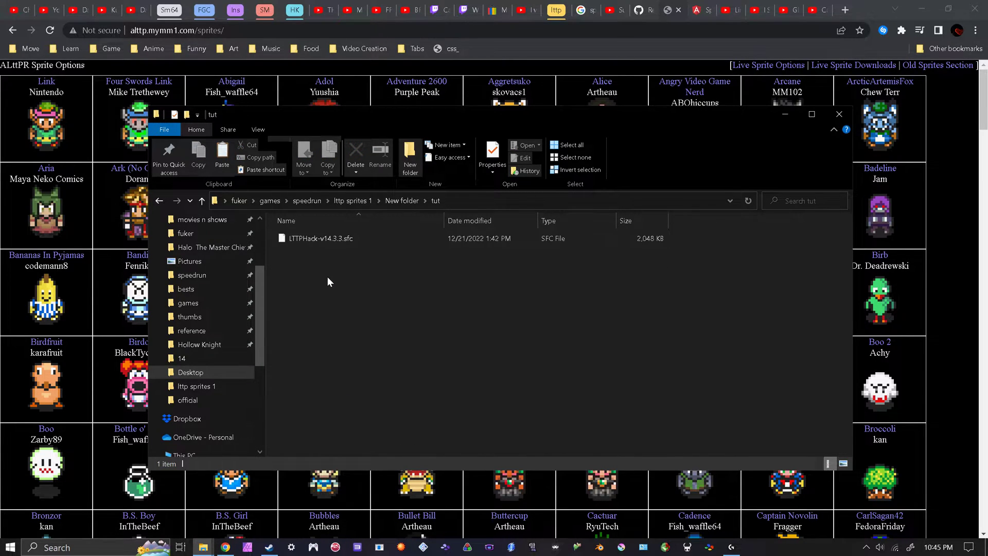
pyautogui.rightClick(328, 276)
pyautogui.click(253, 353)
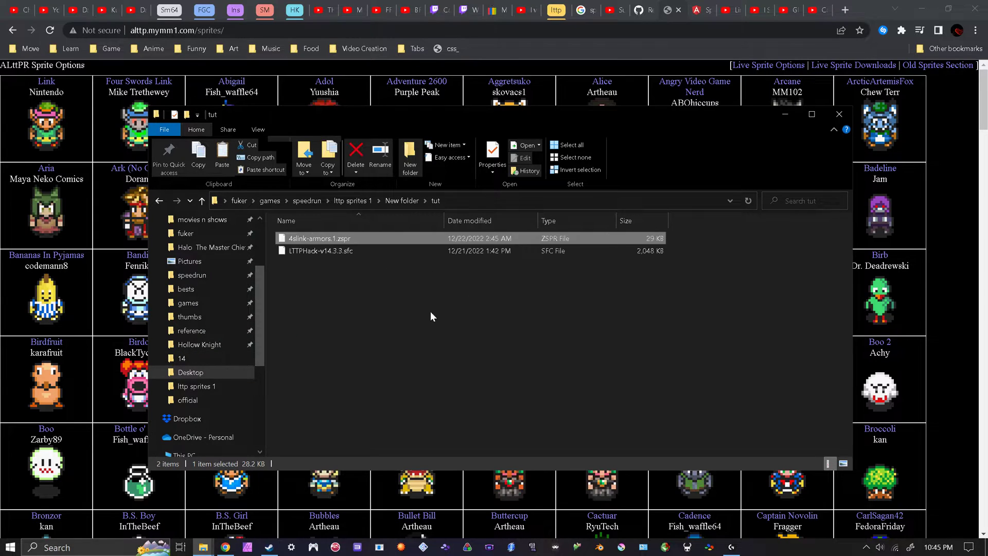
pyautogui.click(363, 283)
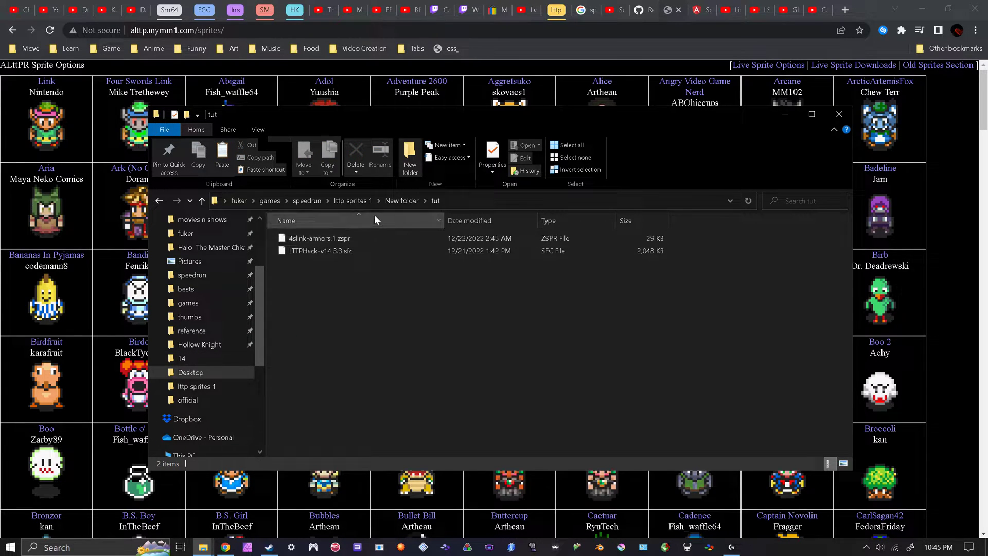
# Launch SpriteSomething.exe from the goo goo 2 folder inside lttp sprites 1.
pyautogui.click(389, 201)
pyautogui.click(351, 201)
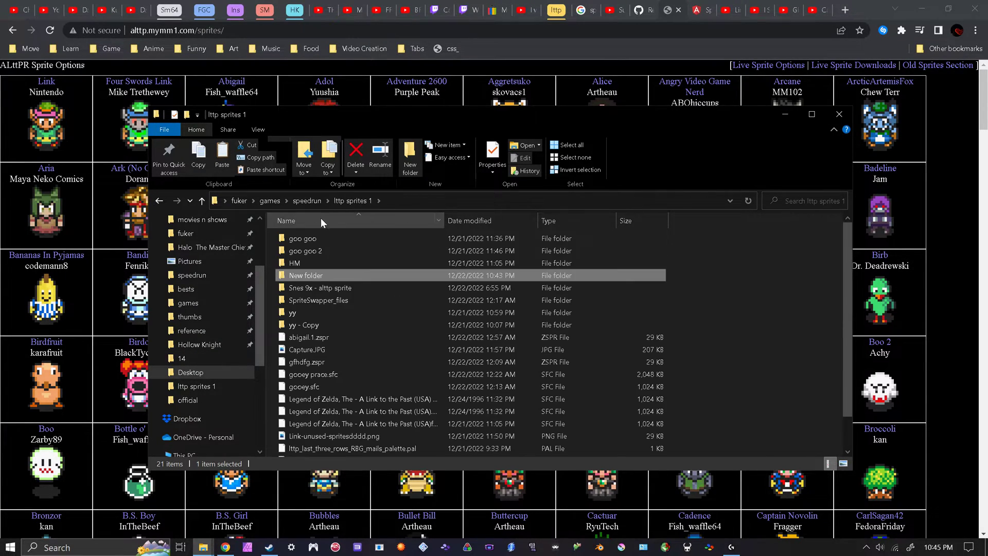
pyautogui.doubleClick(315, 252)
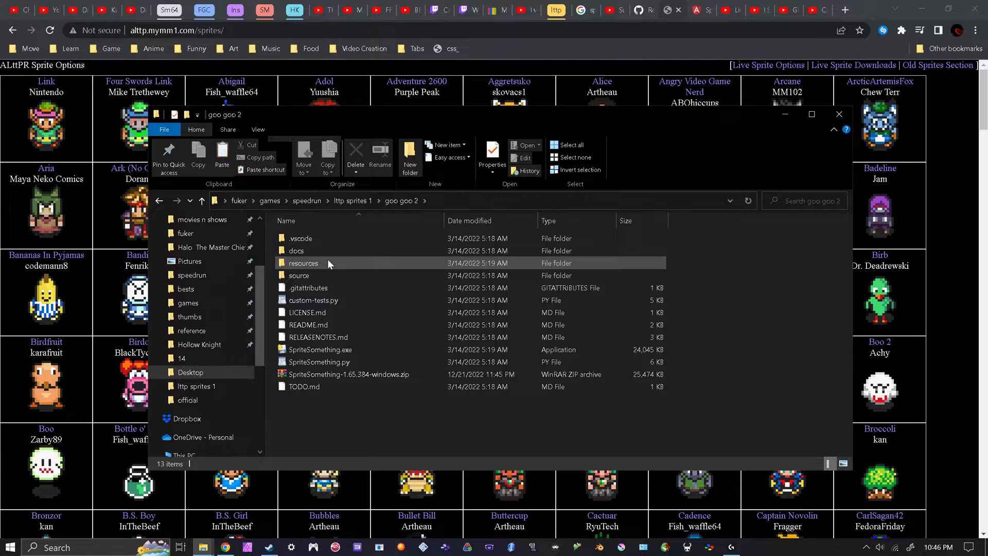
pyautogui.click(343, 204)
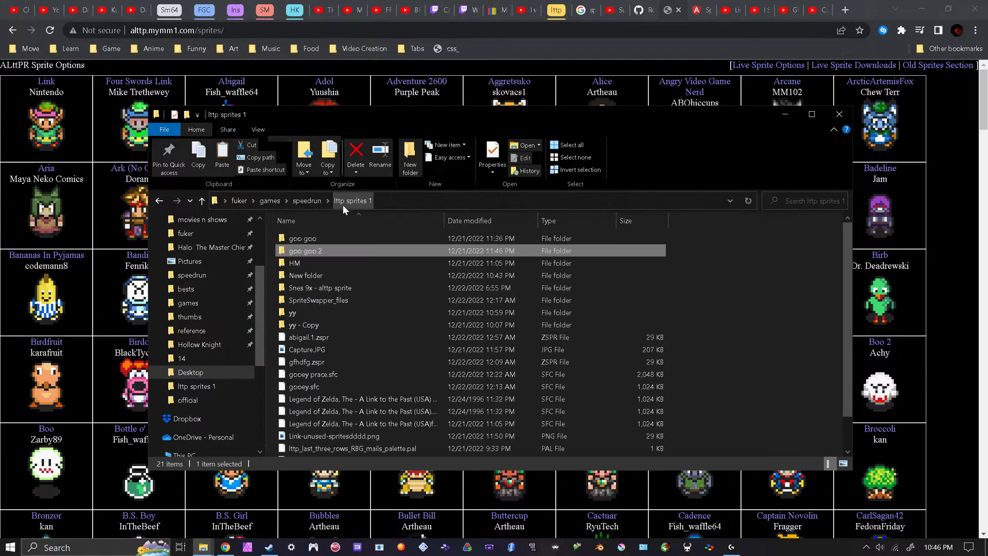
pyautogui.doubleClick(312, 250)
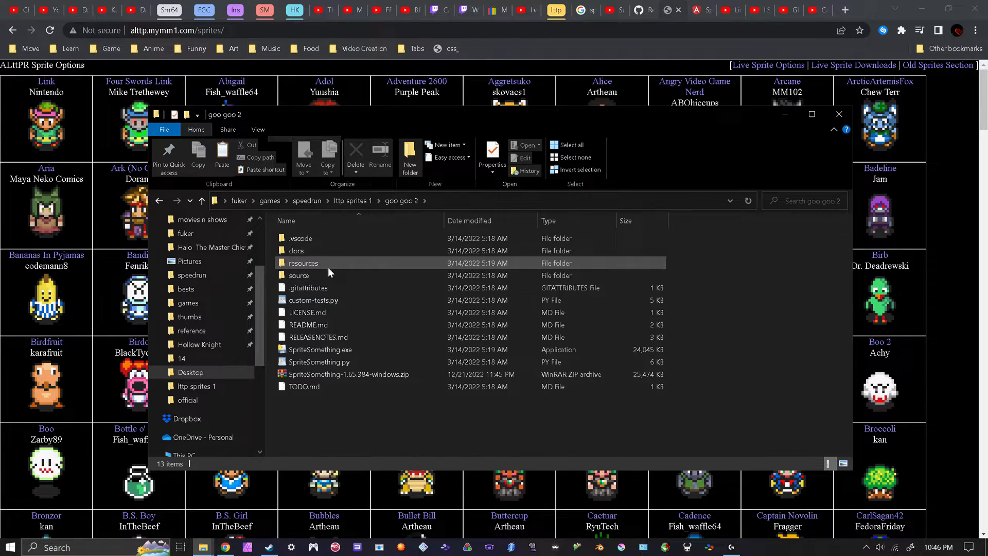
pyautogui.doubleClick(329, 350)
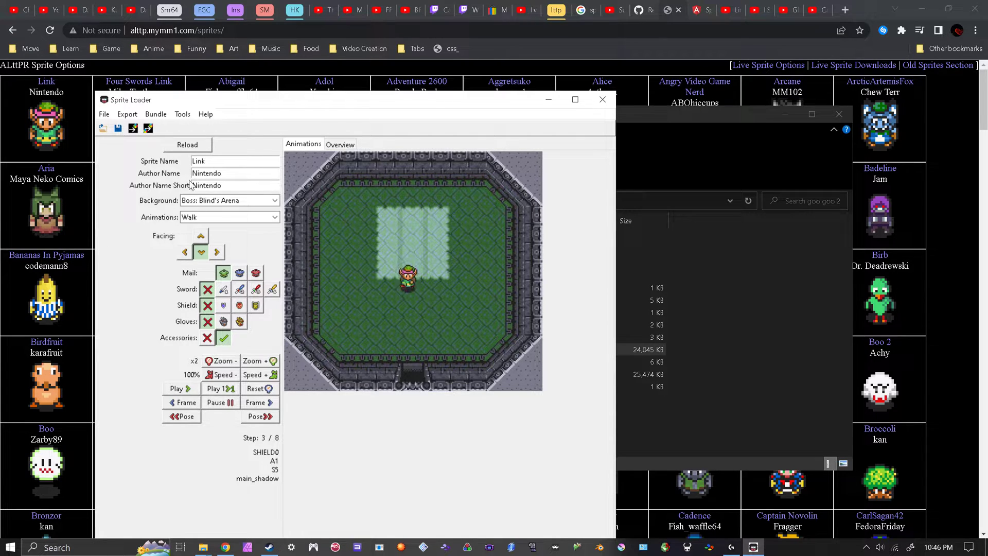
# Load 4slink-armors.1.zspr from the tut folder inside New folder of lttp sprites 1, and reposition the sprite in the animation preview.
pyautogui.click(181, 119)
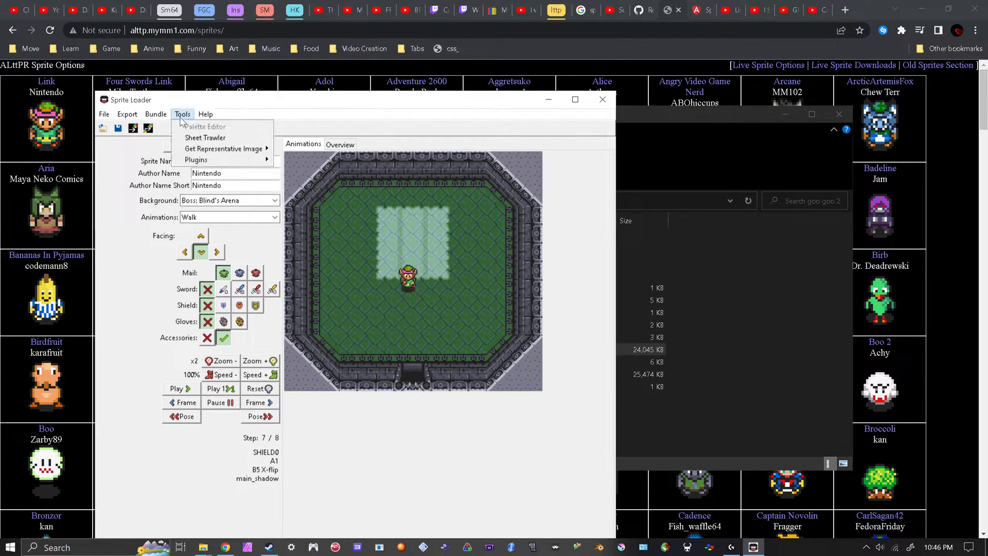
pyautogui.moveTo(156, 117)
pyautogui.moveTo(124, 118)
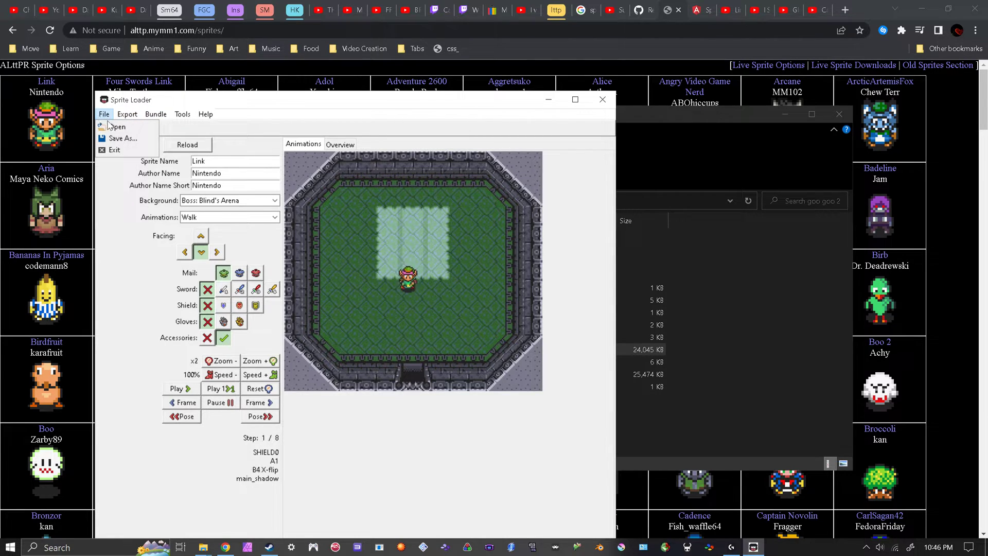
pyautogui.click(119, 127)
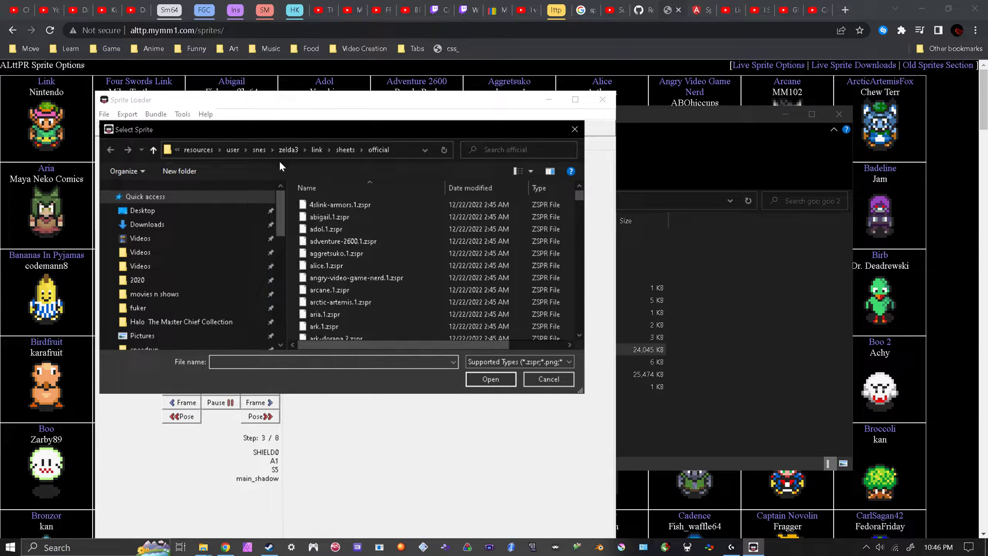
pyautogui.click(197, 150)
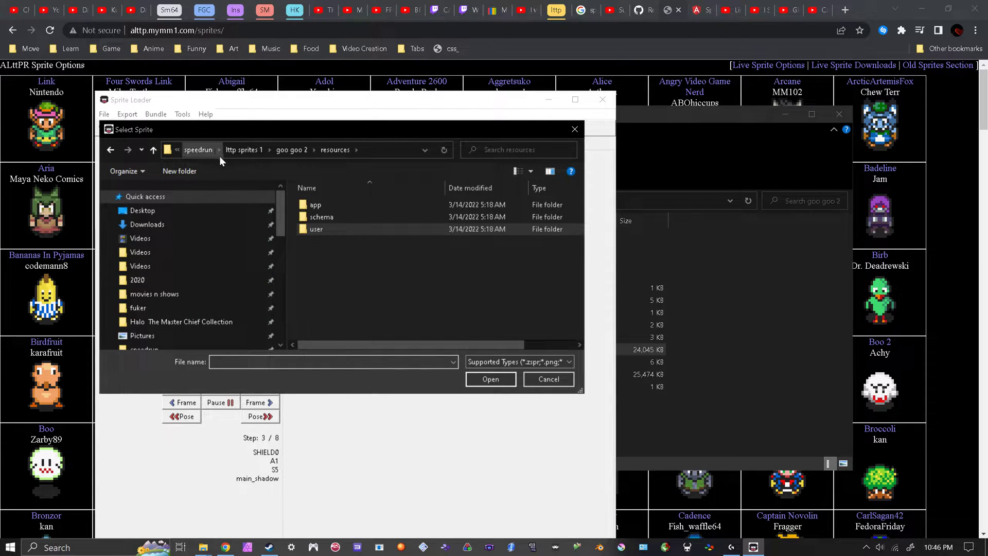
pyautogui.click(200, 151)
pyautogui.doubleClick(335, 232)
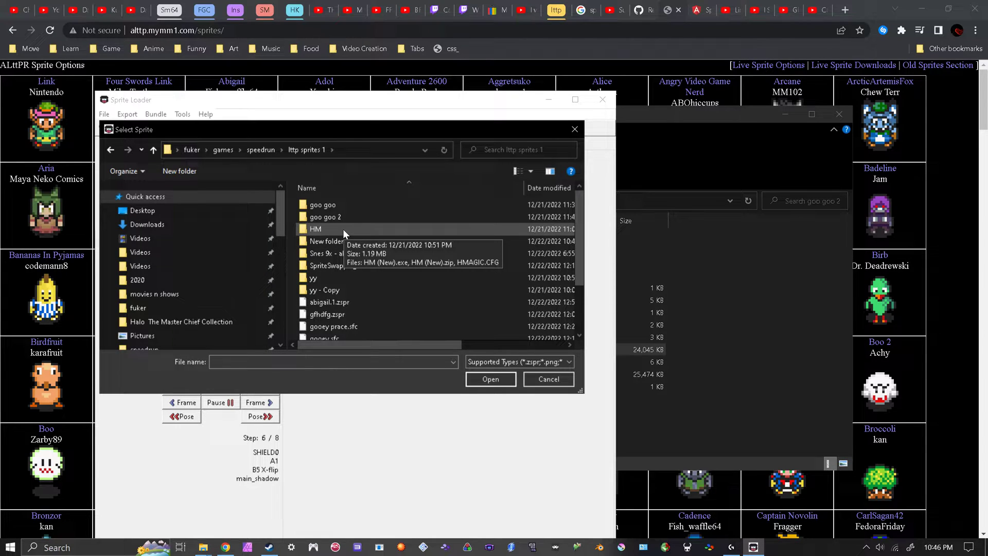
pyautogui.doubleClick(352, 241)
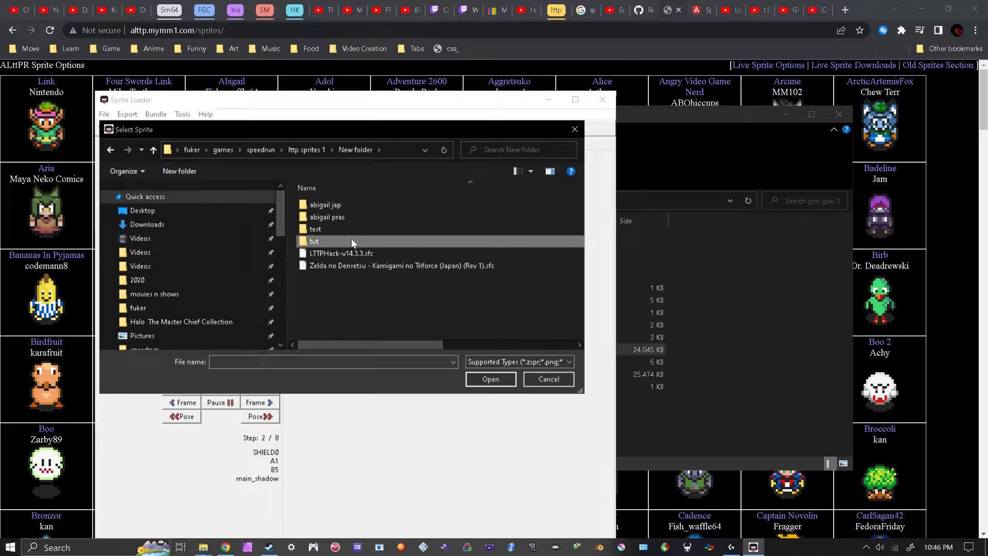
pyautogui.doubleClick(351, 240)
pyautogui.click(356, 209)
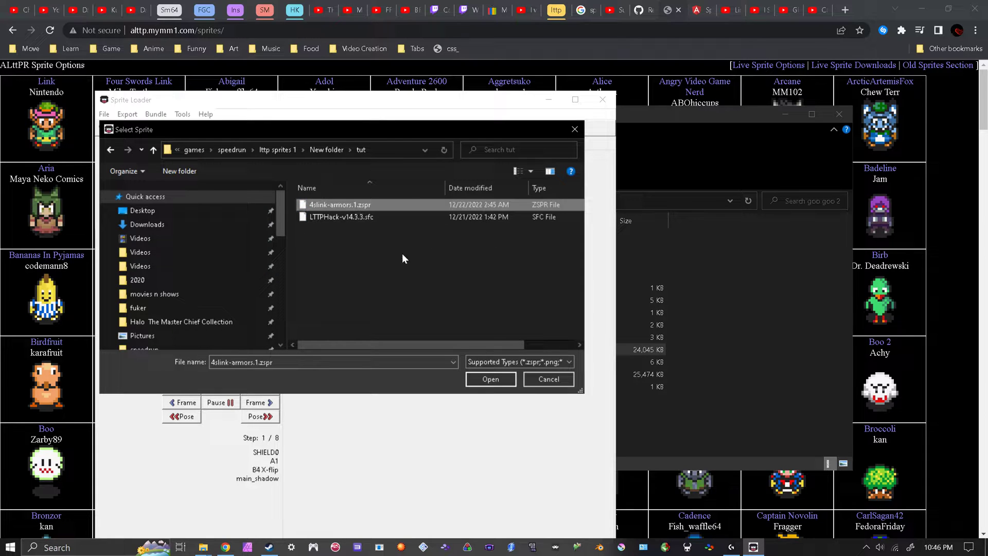
pyautogui.click(491, 379)
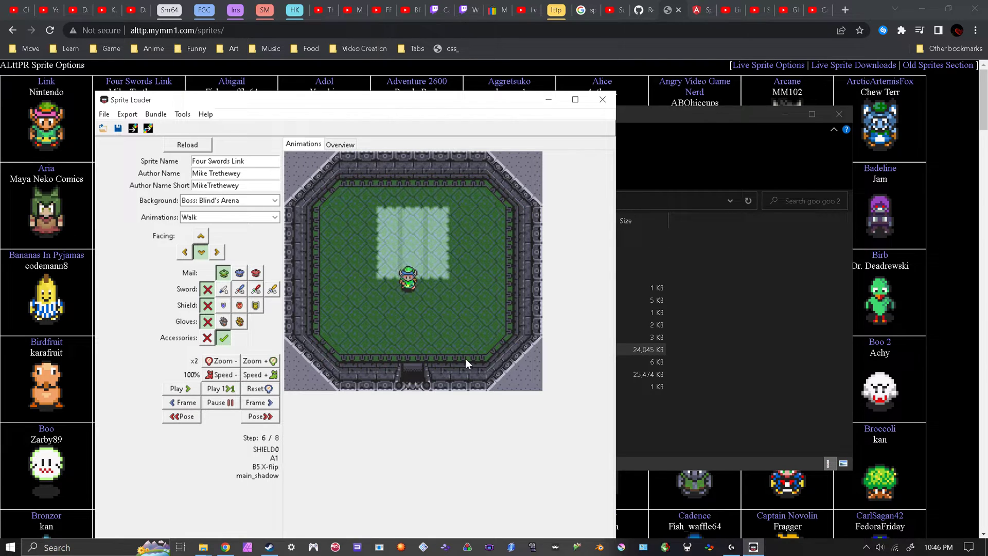
pyautogui.click(411, 297)
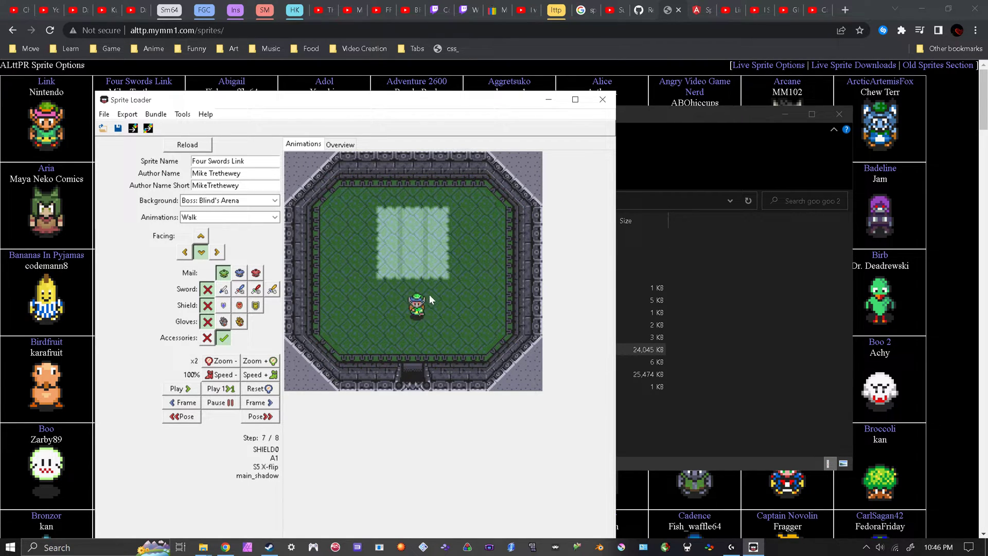
pyautogui.click(418, 254)
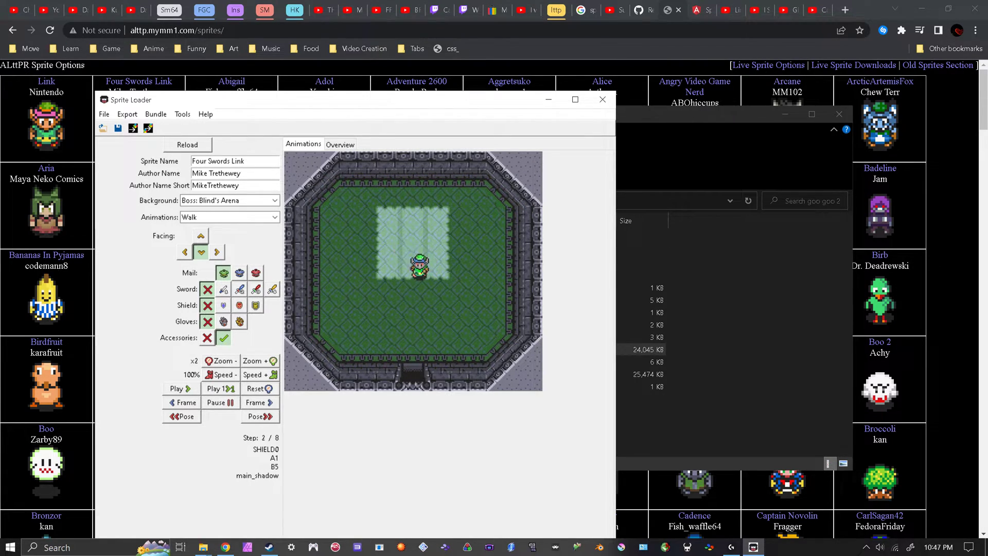
# Load the bundled SNES Link sprite for The Legend of Zelda: A Link to the Past.
pyautogui.click(182, 114)
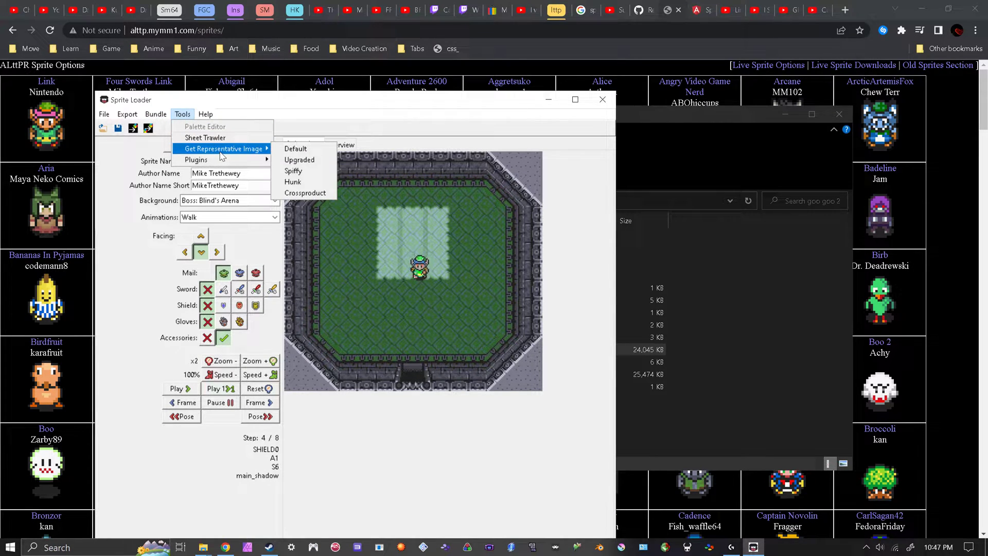
pyautogui.click(183, 115)
pyautogui.click(127, 114)
pyautogui.click(127, 114)
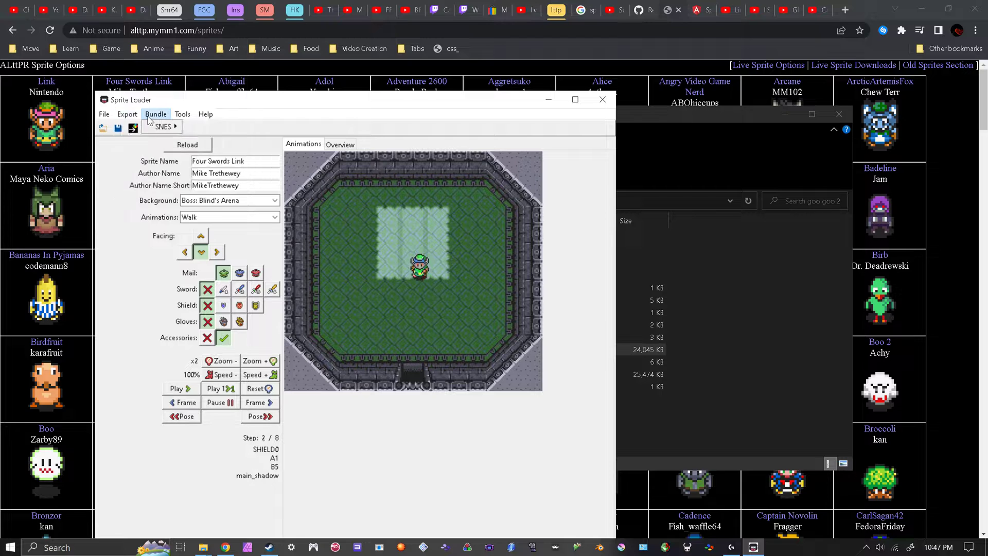
pyautogui.click(164, 114)
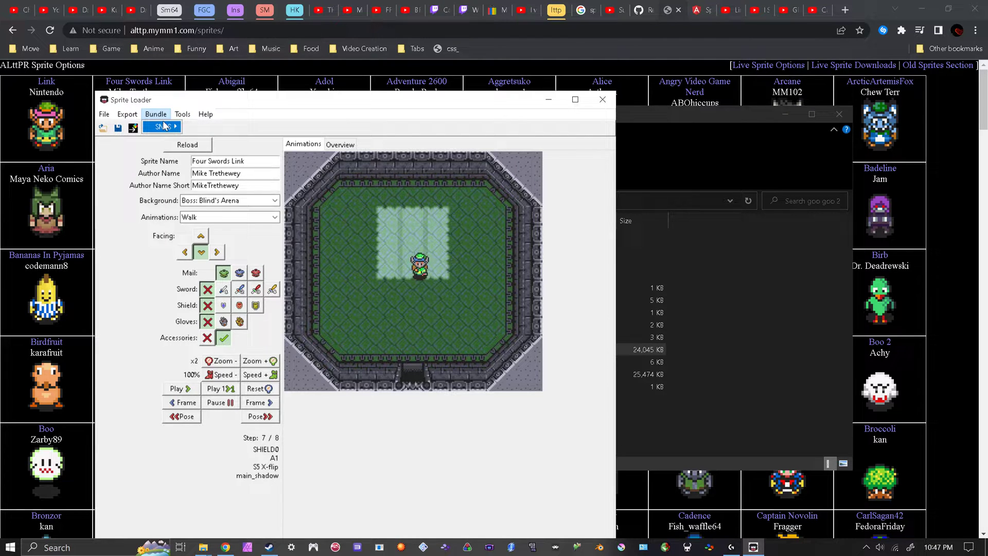
pyautogui.moveTo(176, 132)
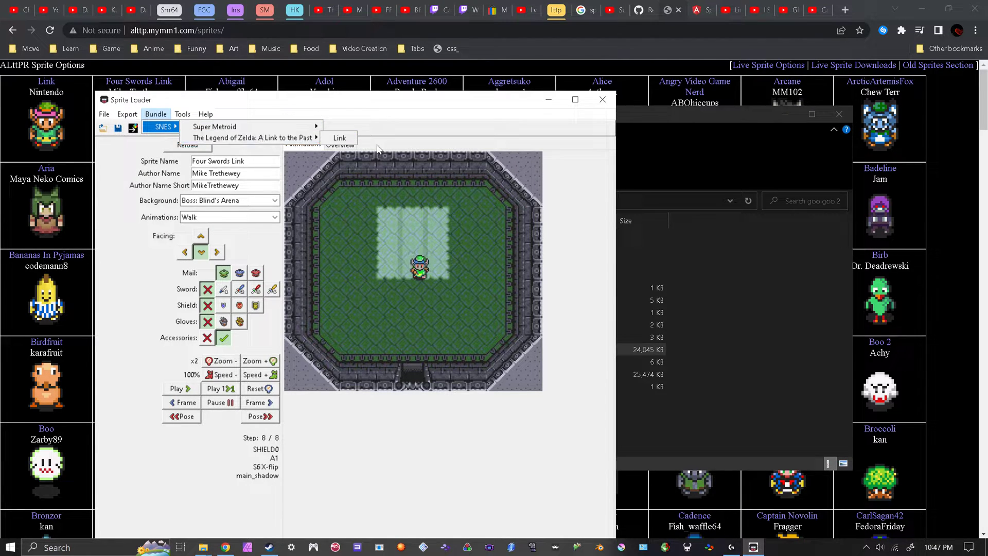
pyautogui.click(337, 138)
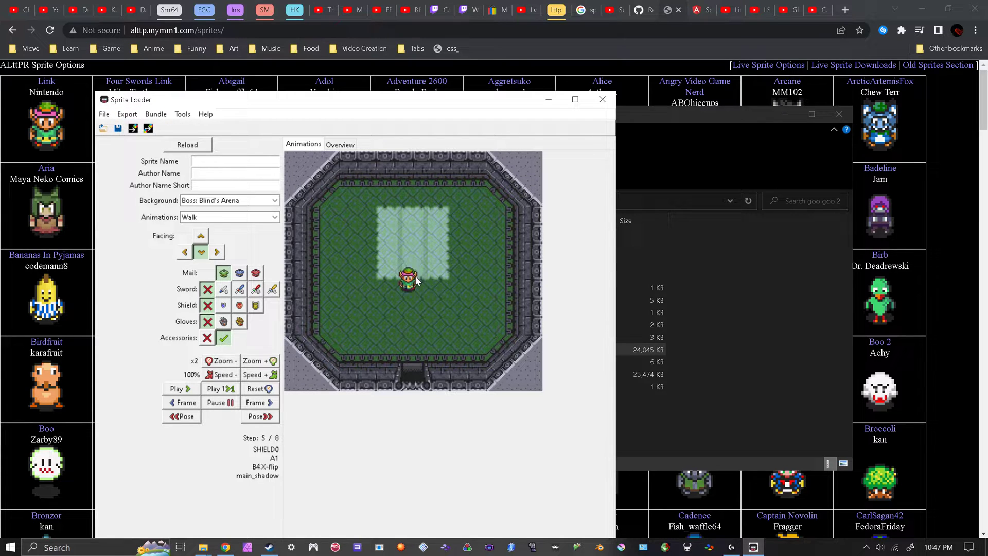
# Save the Link sprite as a PNG named tut purple in the tut folder inside New folder.
pyautogui.click(103, 114)
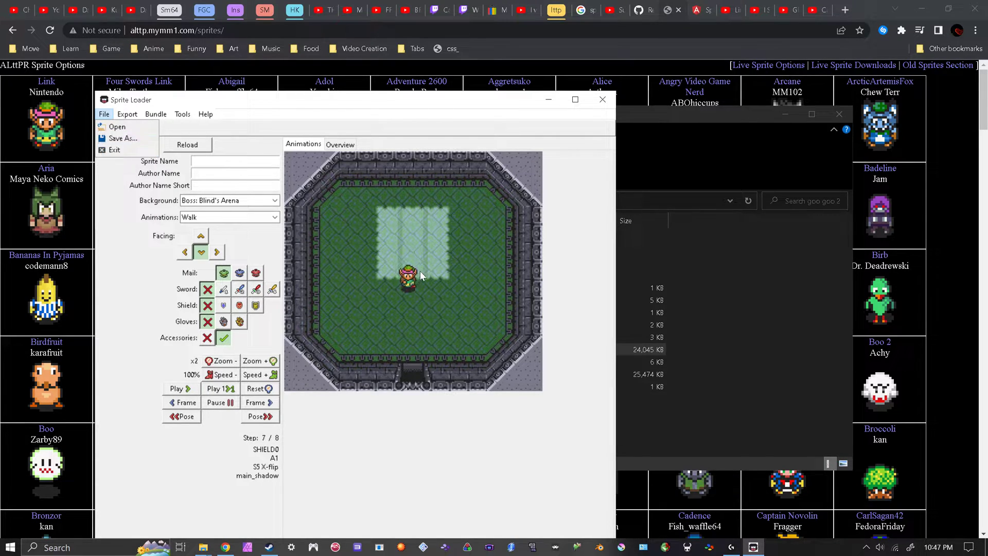
pyautogui.click(115, 138)
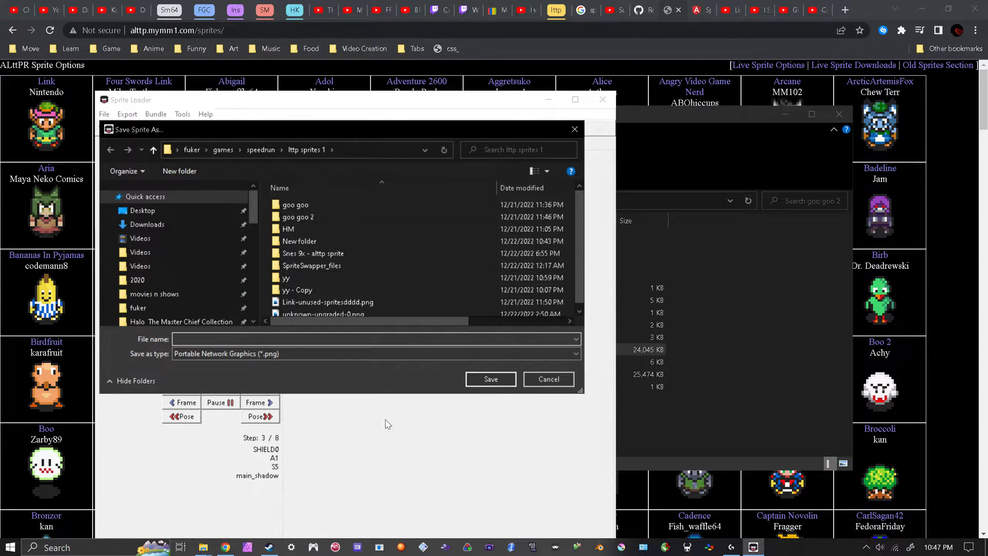
pyautogui.doubleClick(332, 243)
pyautogui.doubleClick(308, 245)
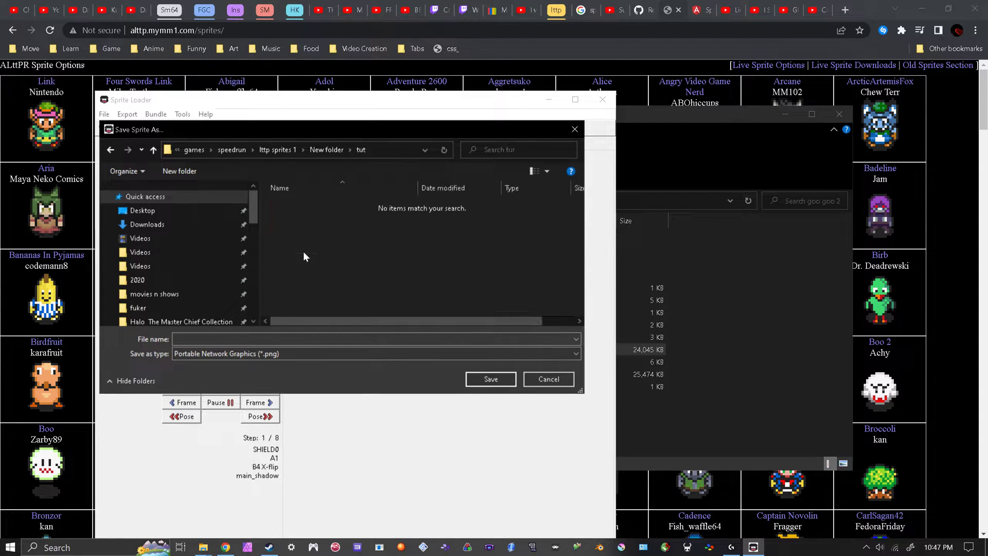
pyautogui.click(309, 339)
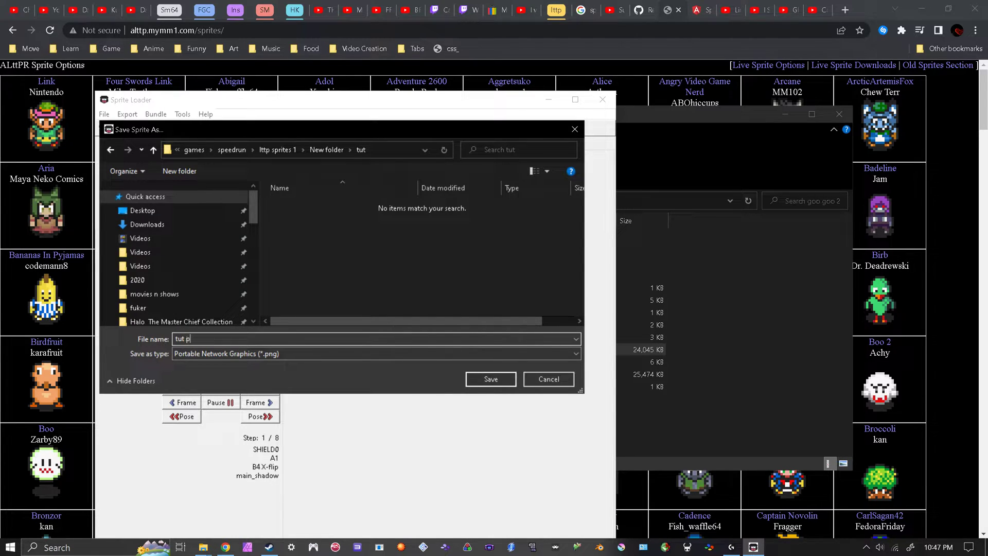
pyautogui.press('Return')
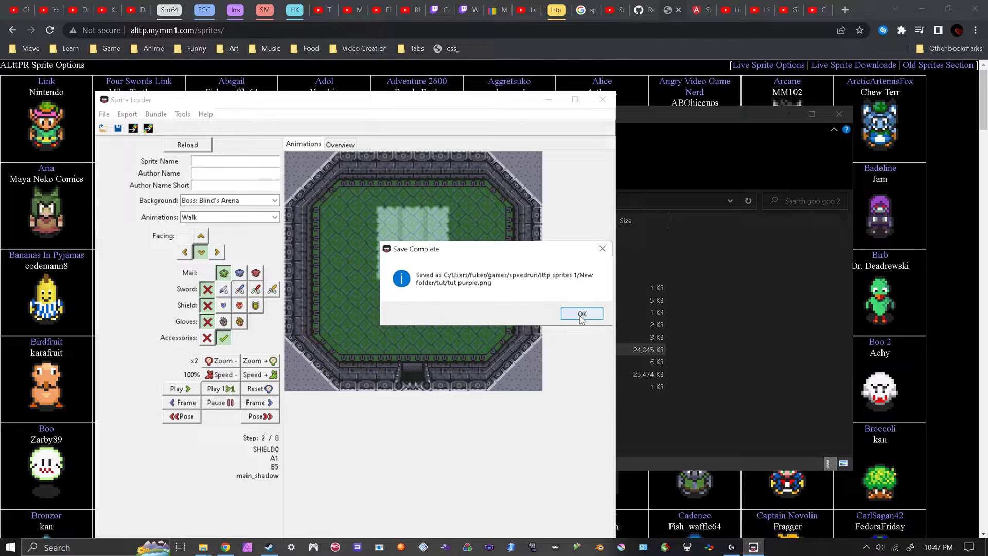
pyautogui.click(582, 315)
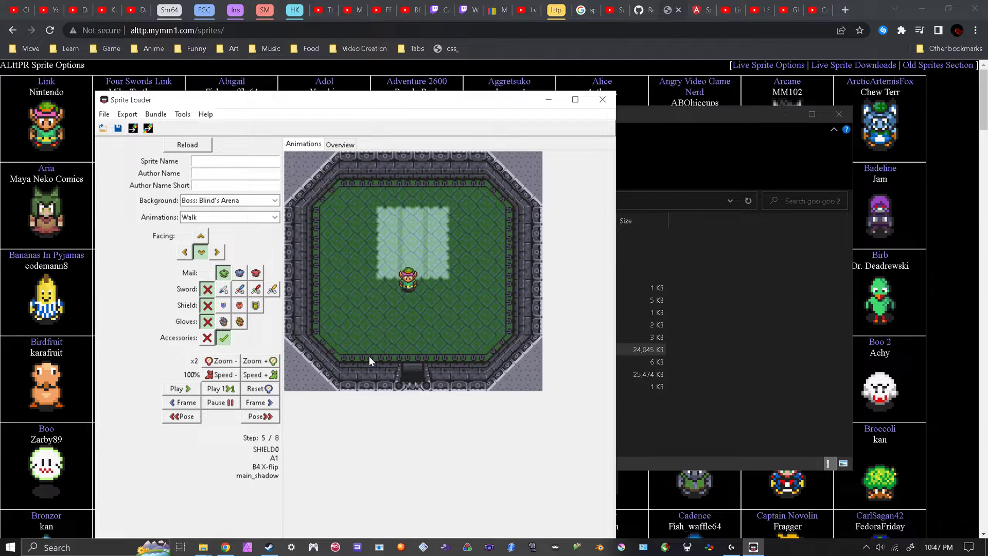
# Switch to Affinity Photo and dismiss its update notice and welcome panel.
pyautogui.click(242, 550)
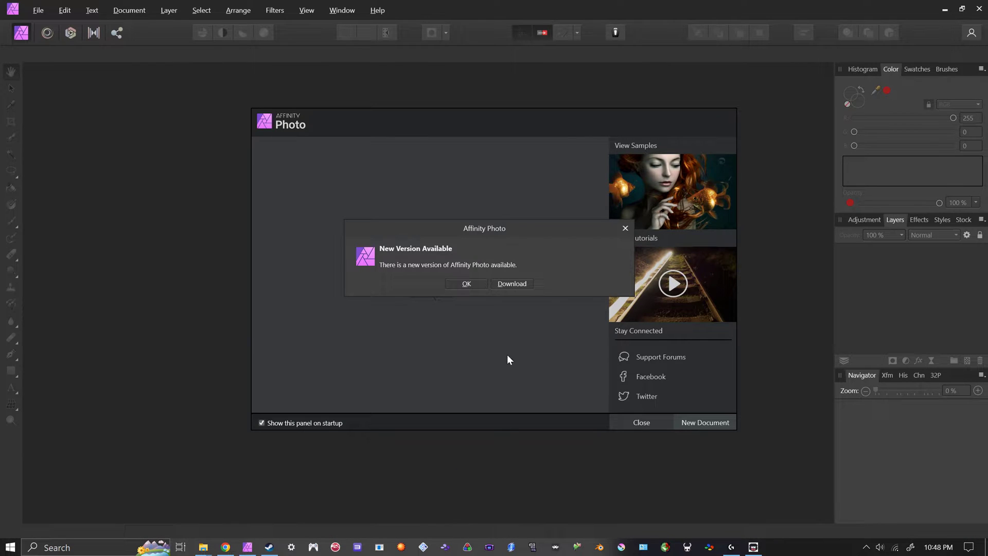
pyautogui.click(469, 285)
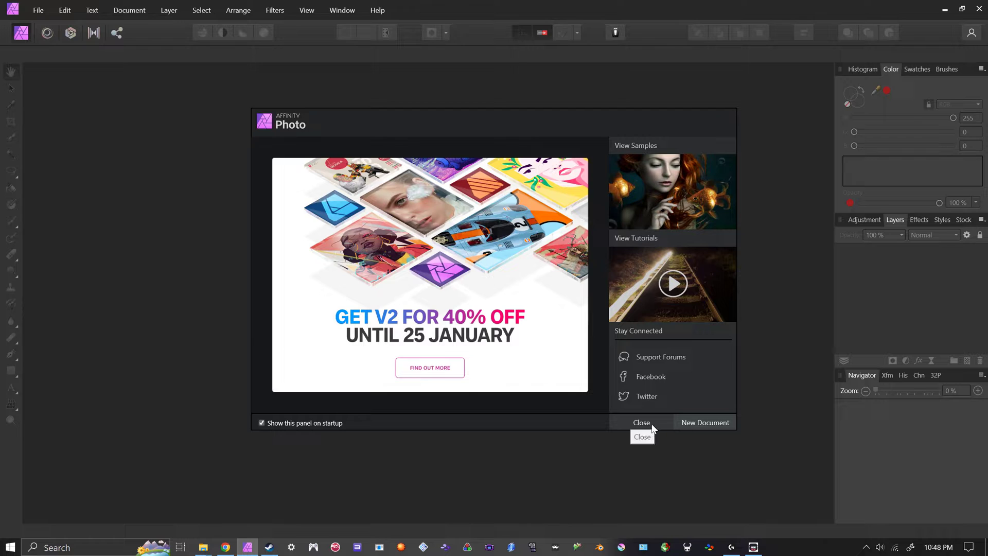
pyautogui.click(648, 423)
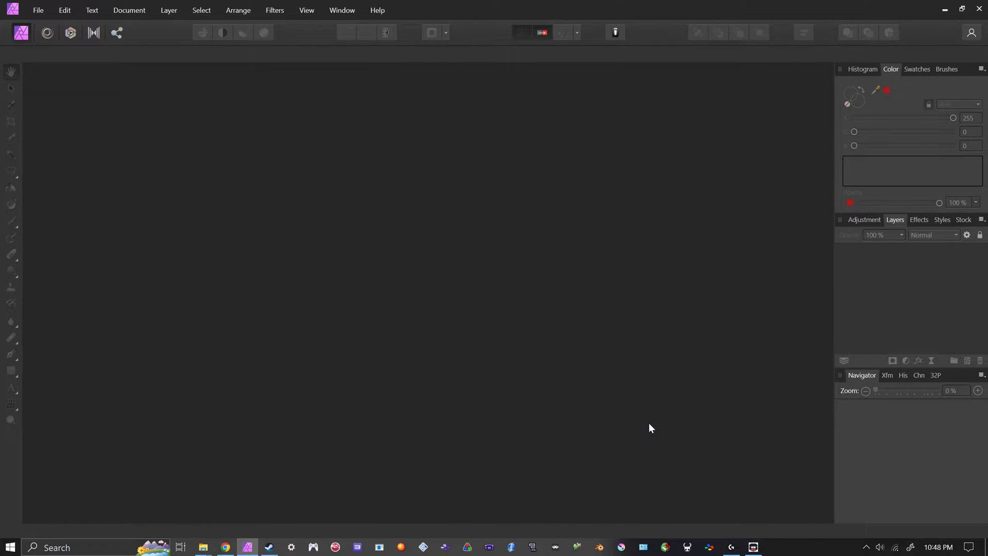
# Switch to File Explorer and go to the tut folder inside New folder of lttp sprites 1.
pyautogui.moveTo(204, 546)
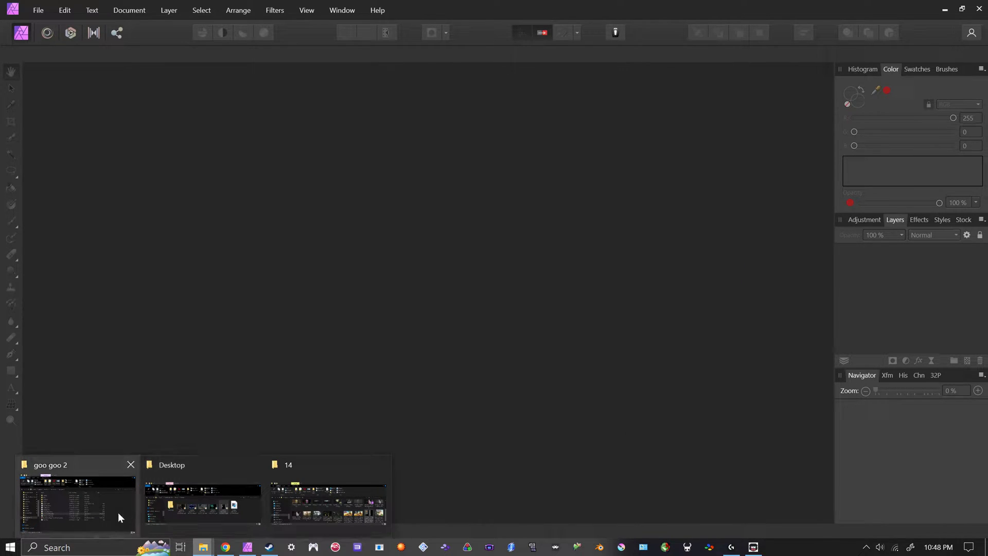
pyautogui.click(119, 512)
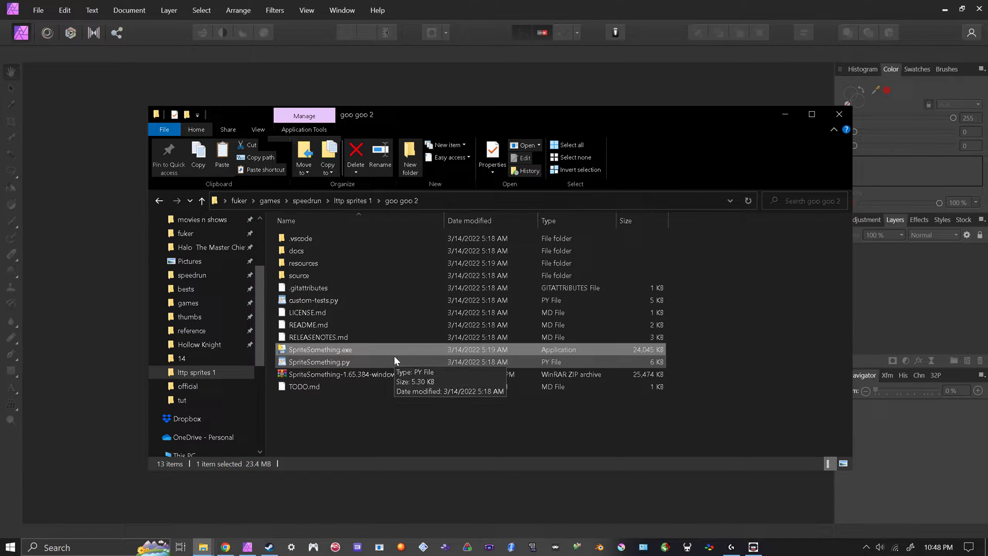
pyautogui.click(359, 201)
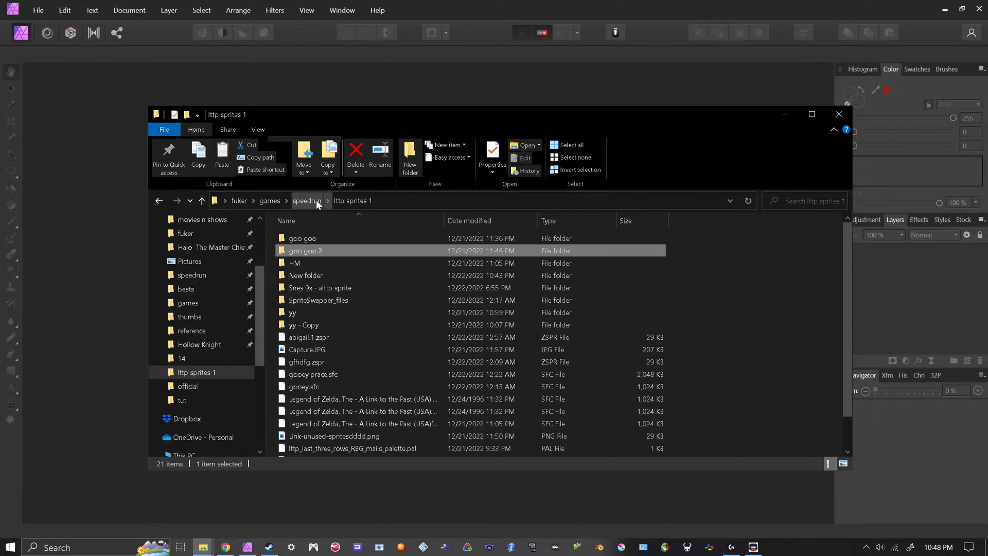
pyautogui.doubleClick(319, 274)
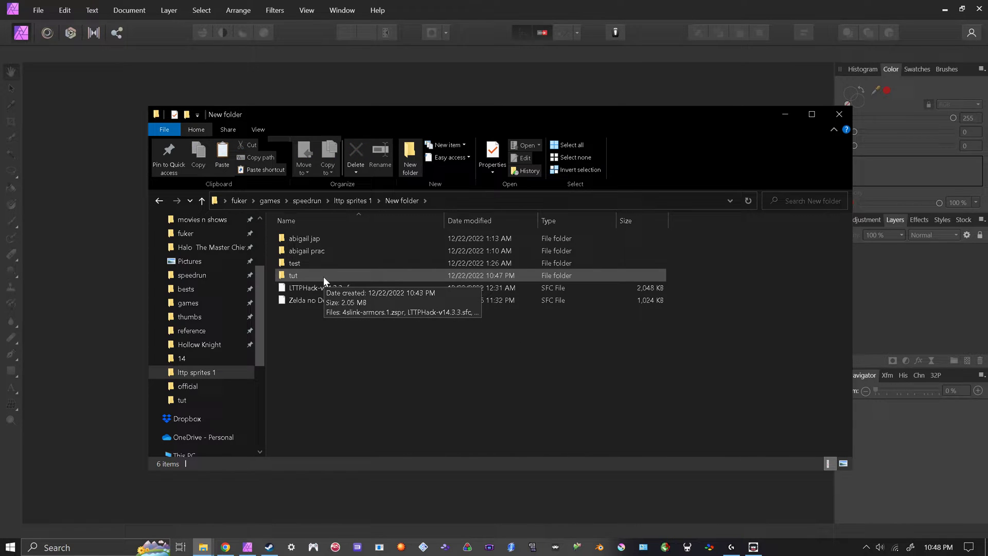
pyautogui.click(323, 277)
pyautogui.doubleClick(315, 276)
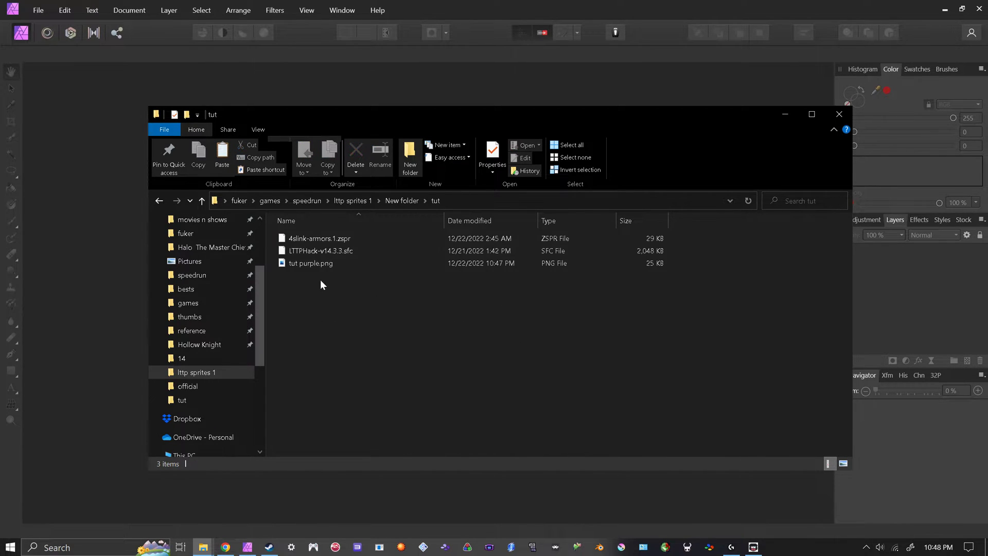
# Open tut purple.png from the tut folder in Affinity Photo.
pyautogui.click(316, 264)
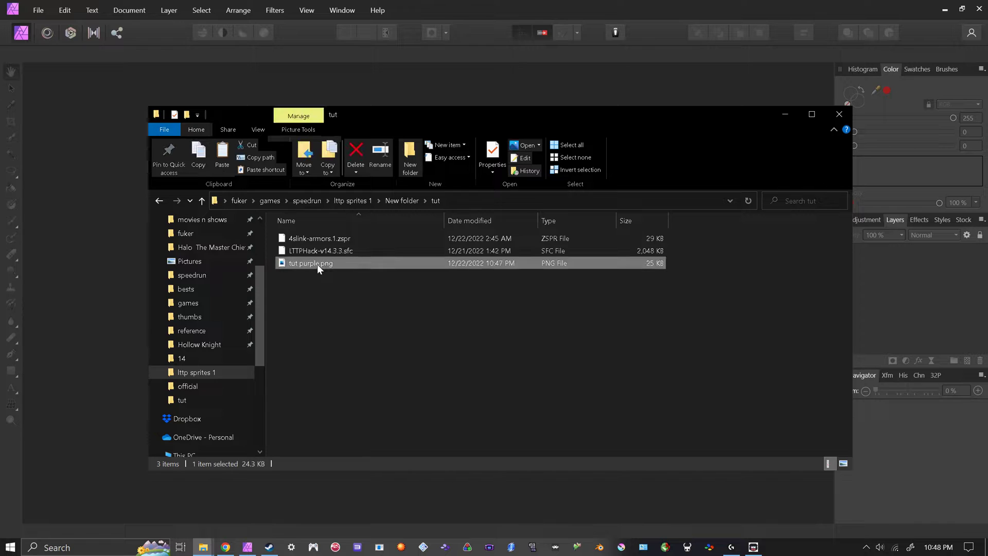
pyautogui.rightClick(317, 264)
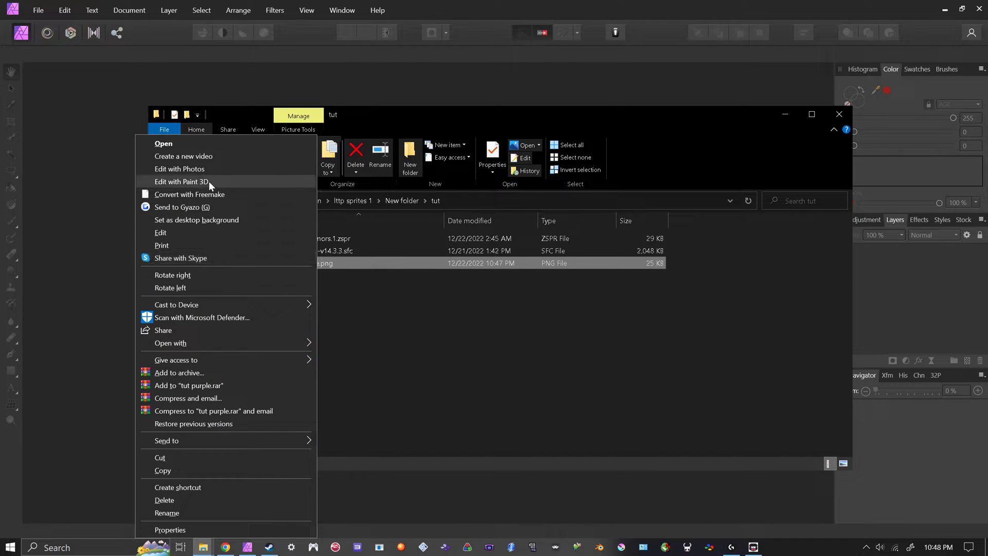
pyautogui.moveTo(242, 343)
pyautogui.click(334, 342)
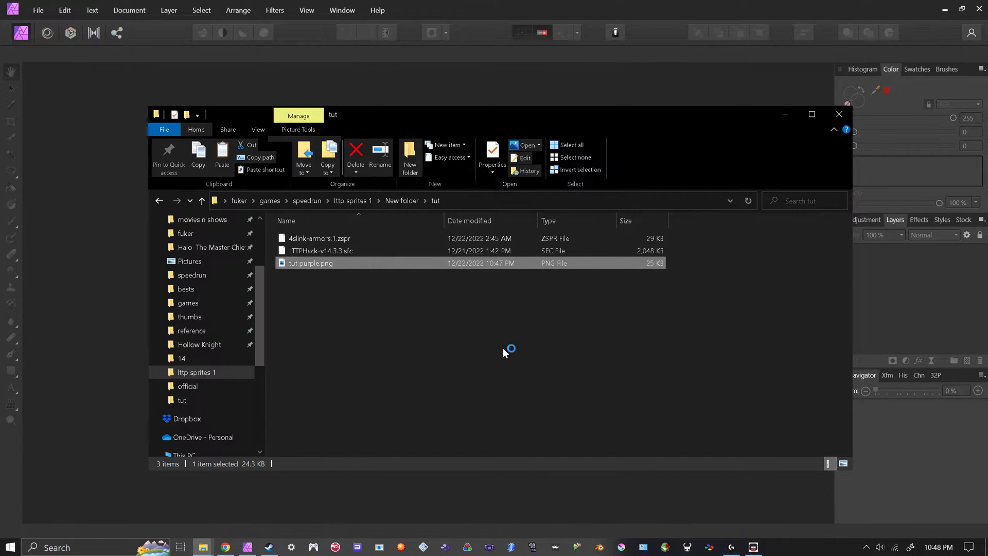
pyautogui.click(114, 184)
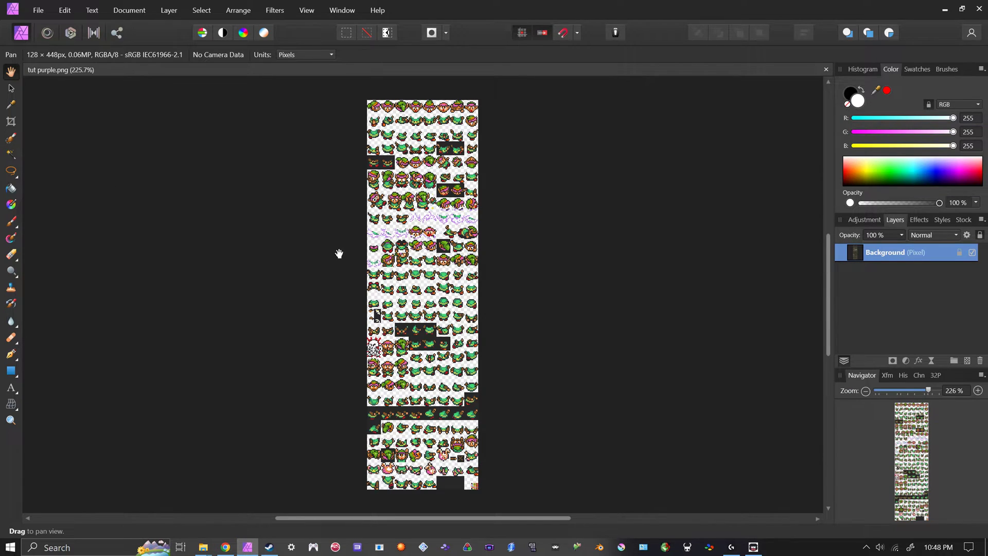
# Examine the rows of Link head and body sprites throughout the tut purple.png sheet.
pyautogui.scroll(8, 360, 245)
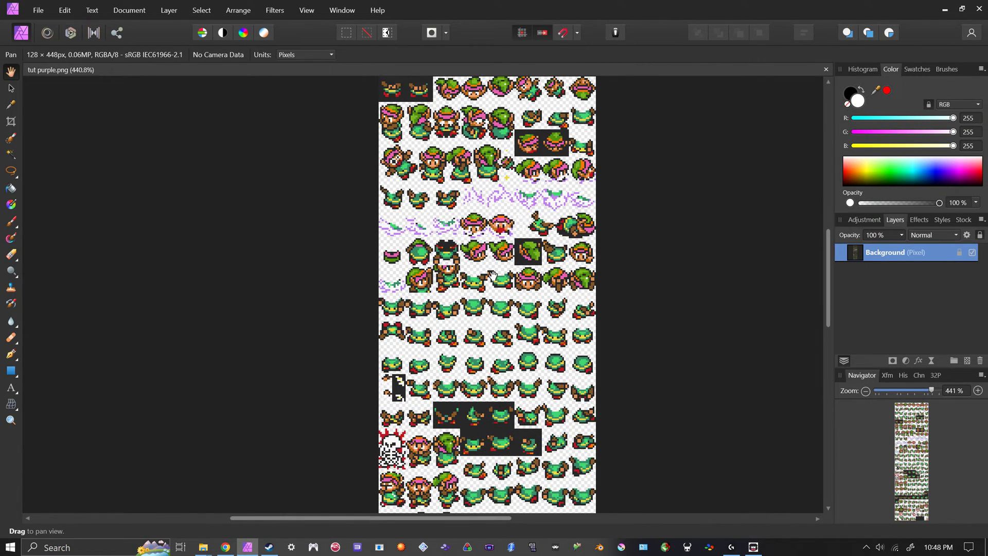
pyautogui.moveTo(504, 313); pyautogui.dragTo(497, 424)
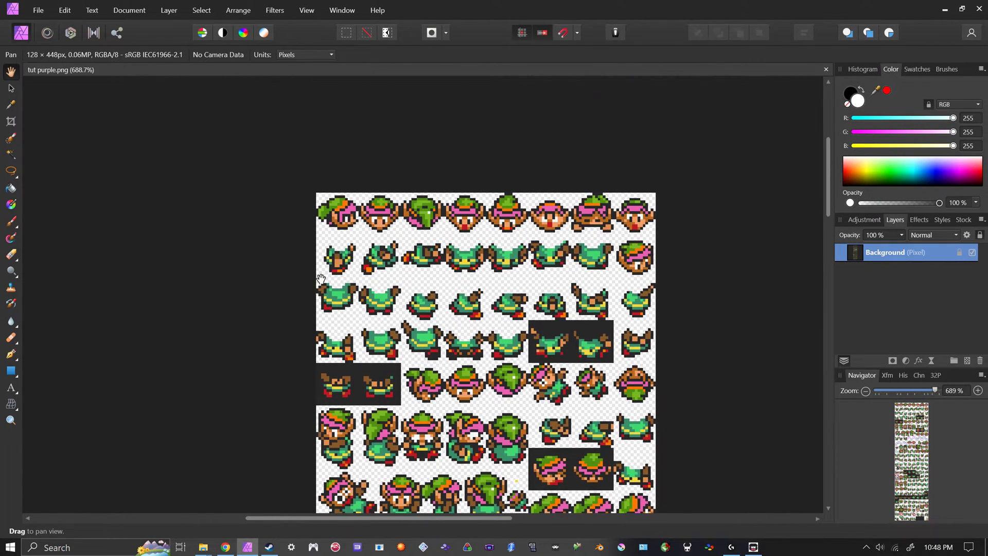
pyautogui.scroll(3, 488, 308)
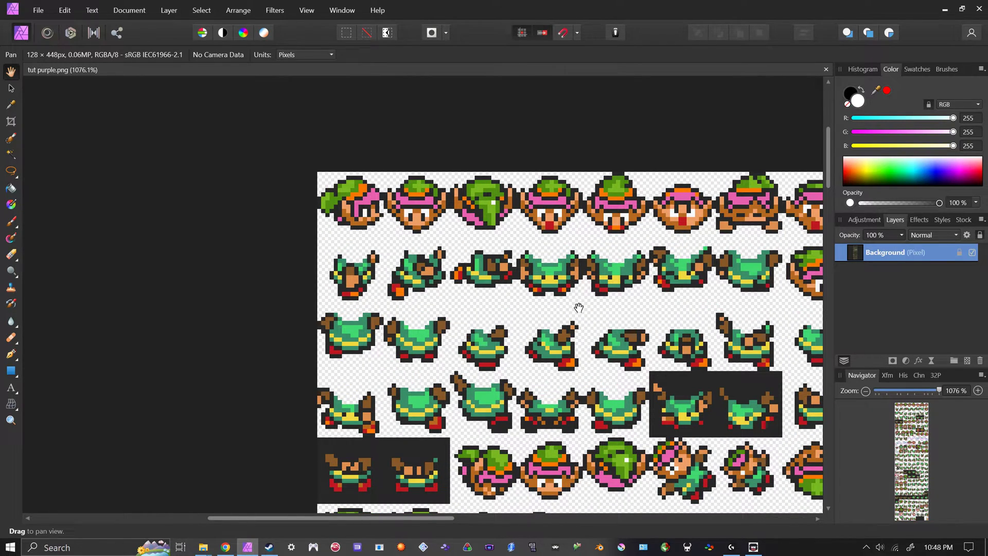
pyautogui.moveTo(577, 307); pyautogui.dragTo(451, 242)
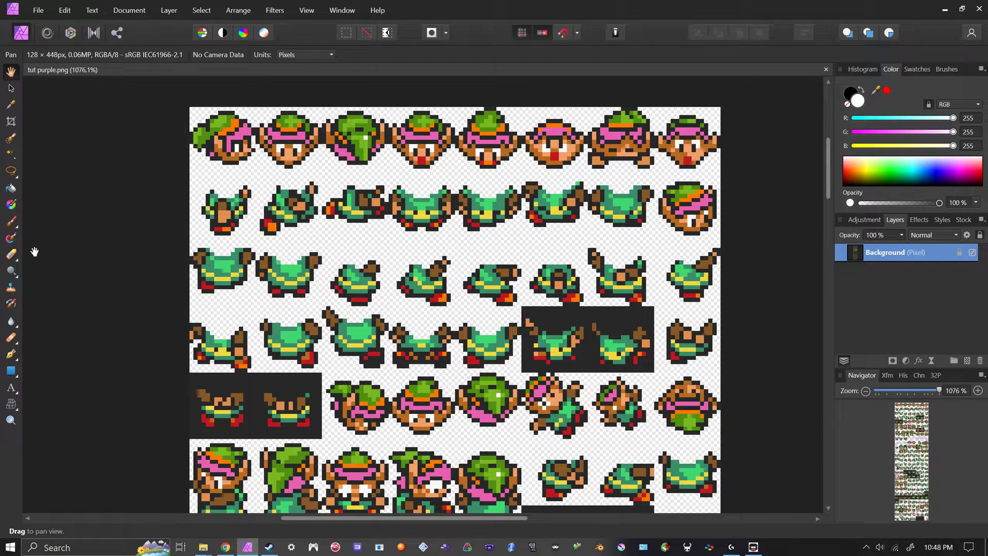
pyautogui.click(12, 189)
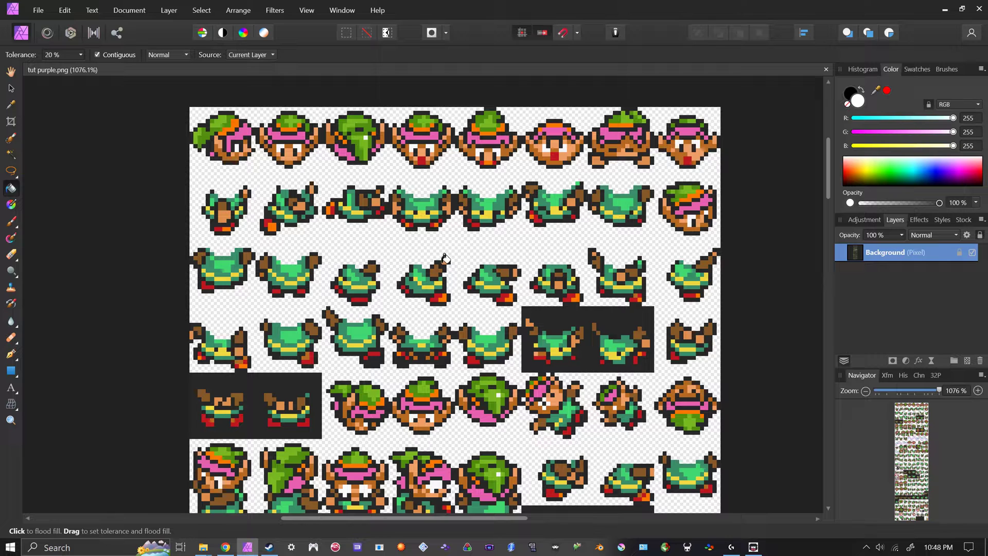
pyautogui.scroll(-5, 160, 256)
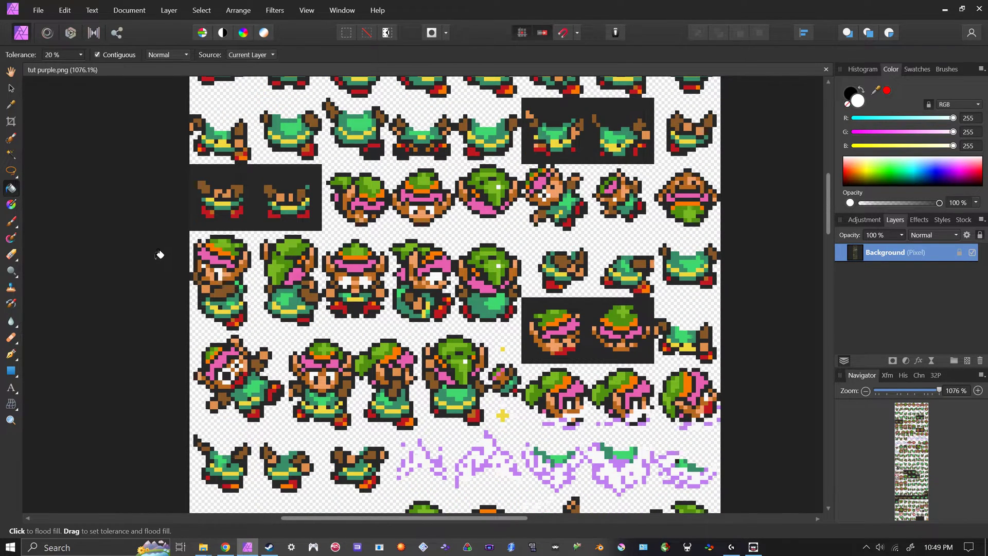
pyautogui.scroll(5, 247, 376)
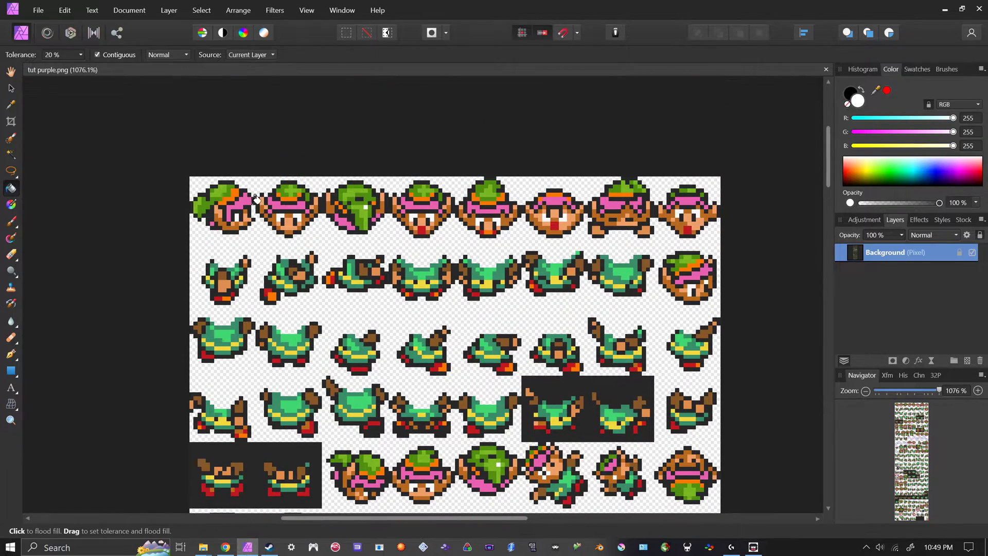
pyautogui.scroll(-5, 514, 311)
pyautogui.scroll(-6, 512, 313)
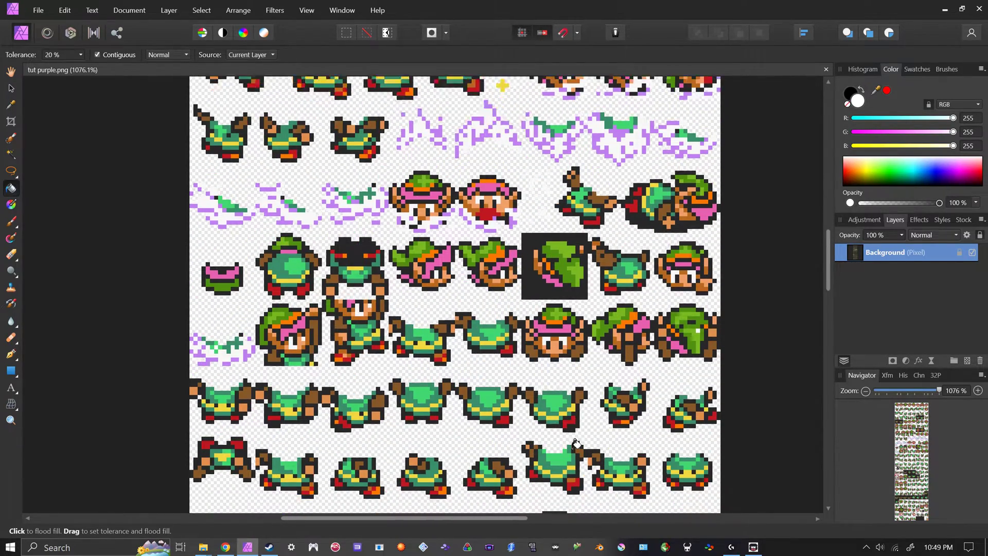
pyautogui.scroll(-2, 587, 400)
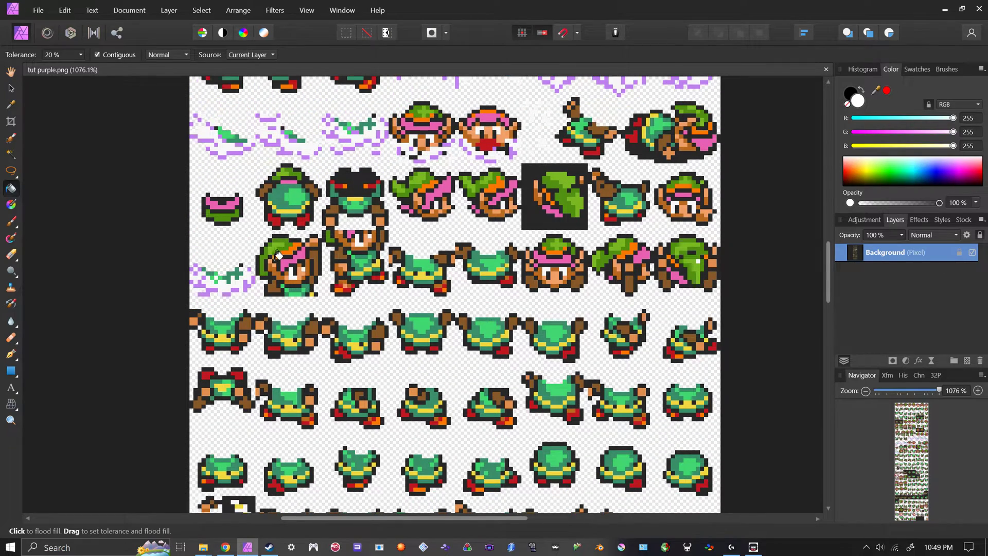
pyautogui.scroll(-4, 354, 347)
pyautogui.scroll(-3, 354, 347)
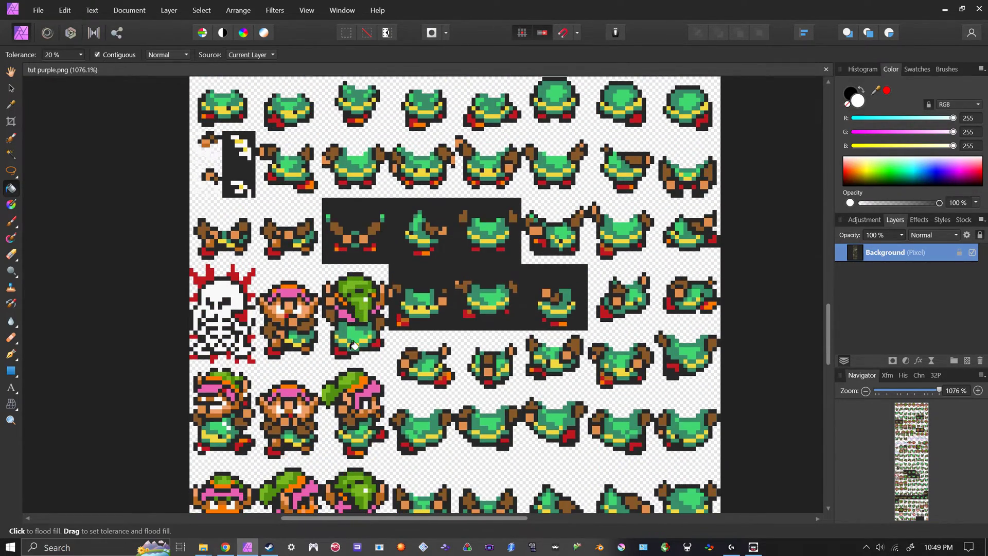
pyautogui.scroll(-4, 309, 393)
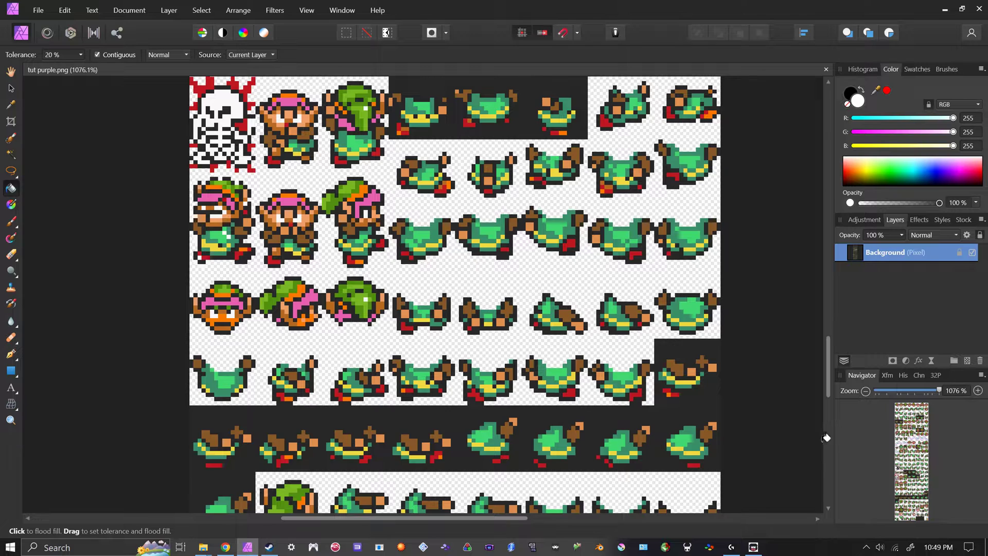
pyautogui.scroll(-1, 771, 435)
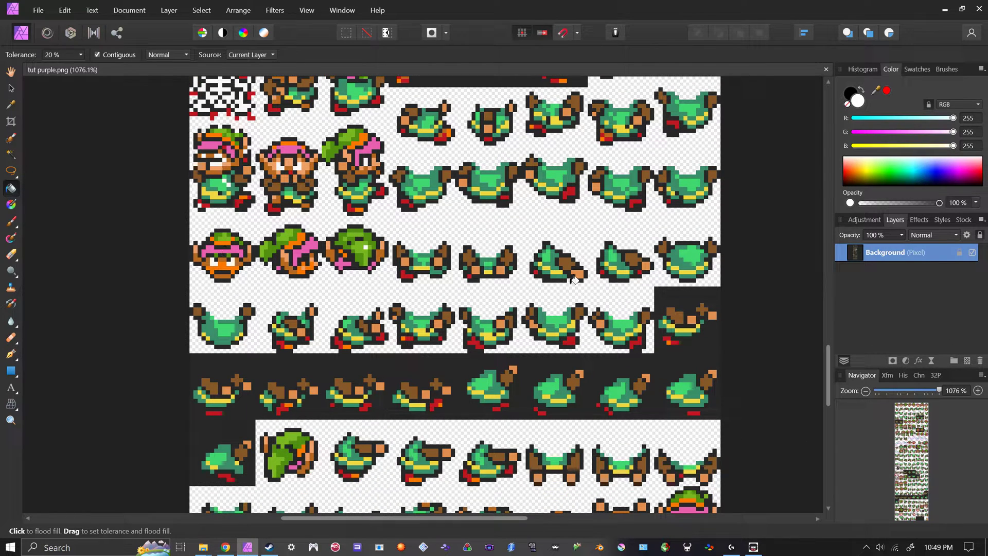
pyautogui.moveTo(826, 378); pyautogui.dragTo(802, 134)
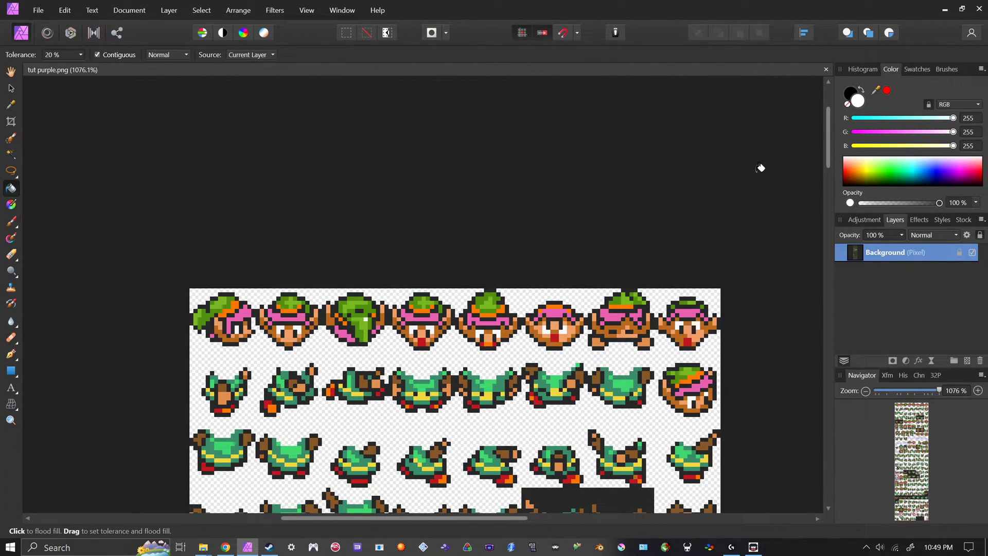
# Sample the light green of the first head's cap and shift the fill color's hue to magenta, B820B7.
pyautogui.click(10, 105)
pyautogui.click(229, 302)
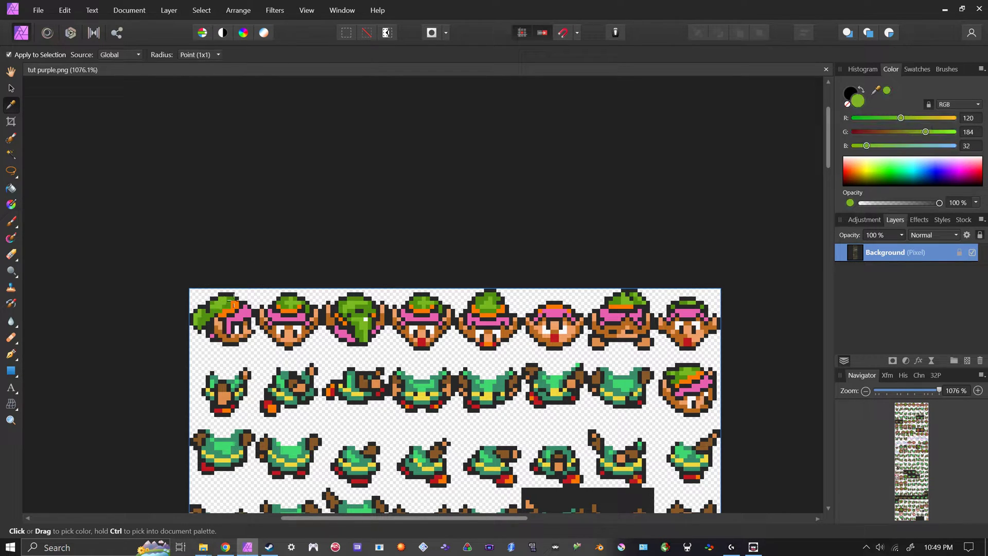
pyautogui.click(14, 190)
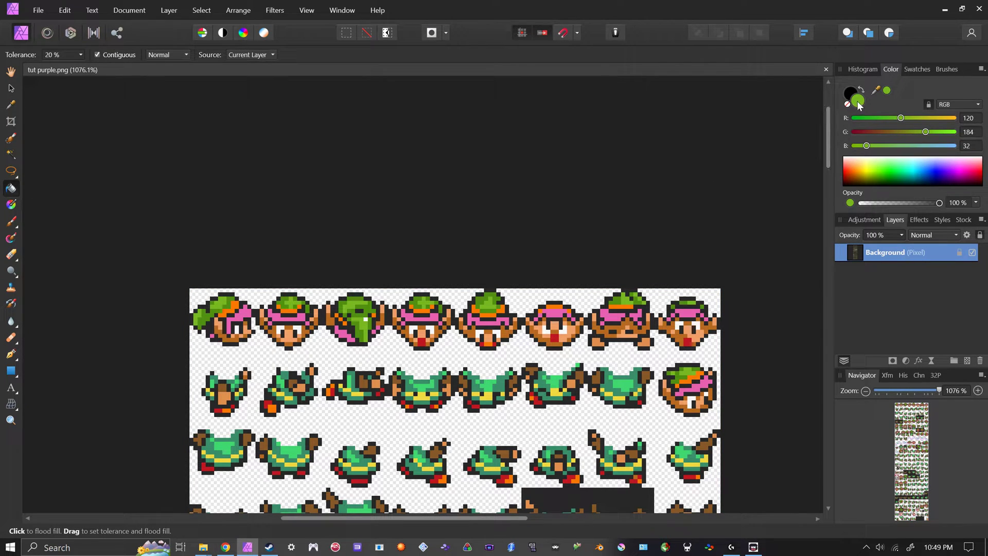
pyautogui.doubleClick(857, 100)
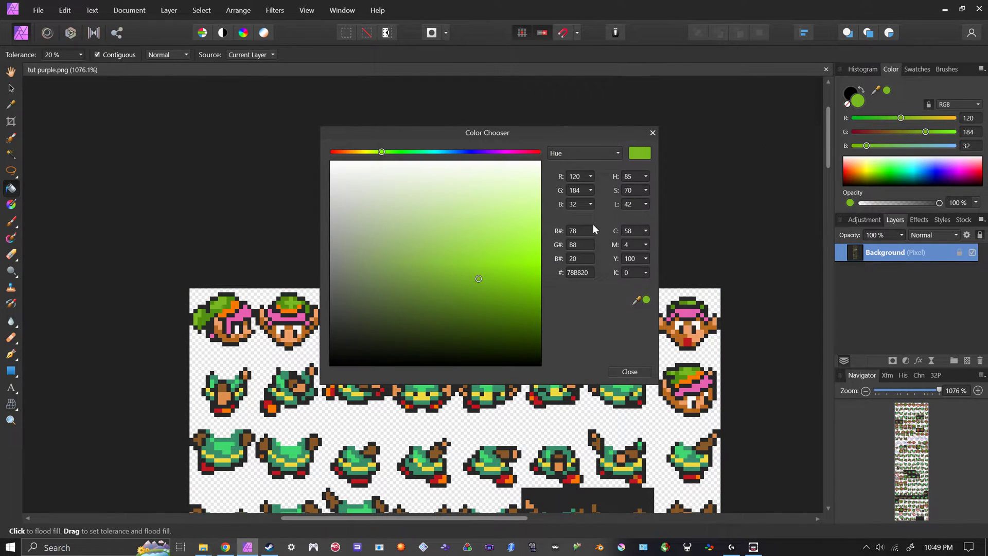
pyautogui.moveTo(381, 153); pyautogui.dragTo(507, 162)
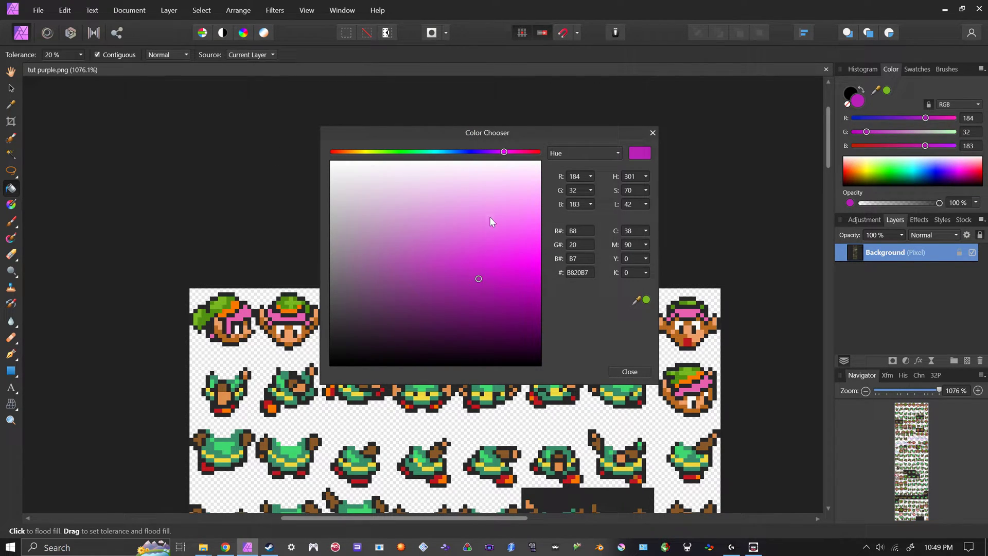
pyautogui.click(634, 371)
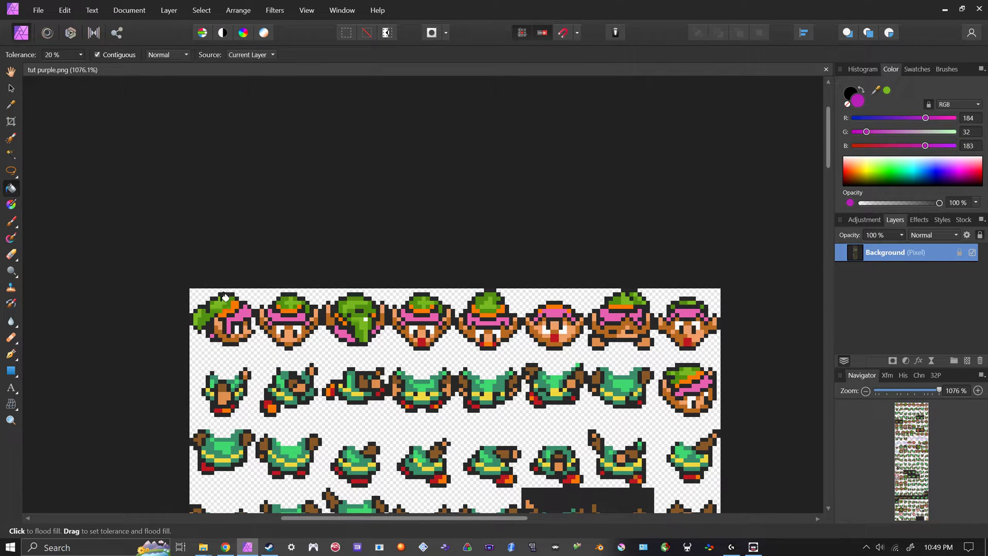
# Flood fill the caps' light green with magenta across the whole sheet, using 0% tolerance and Contiguous turned off.
pyautogui.click(225, 298)
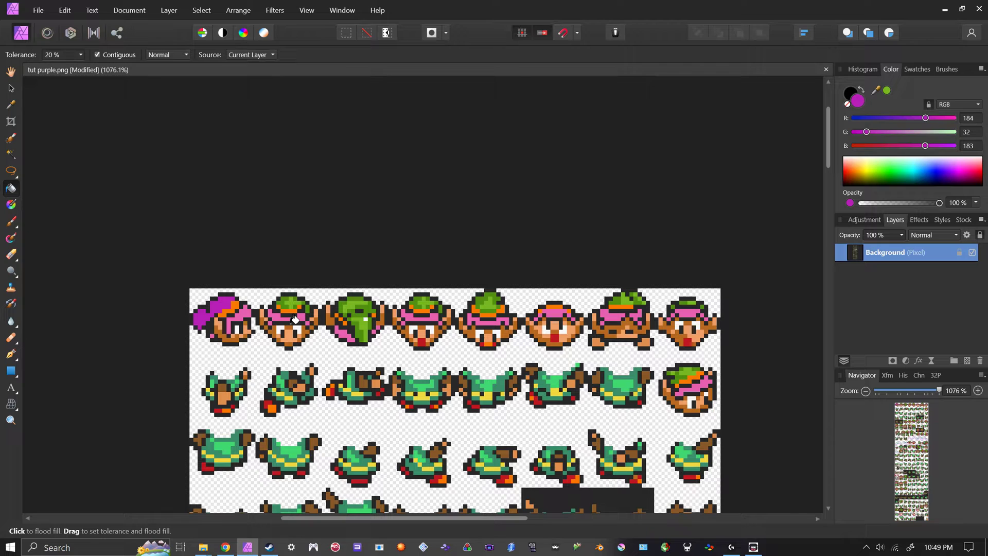
pyautogui.hotkey('ctrl', 'z')
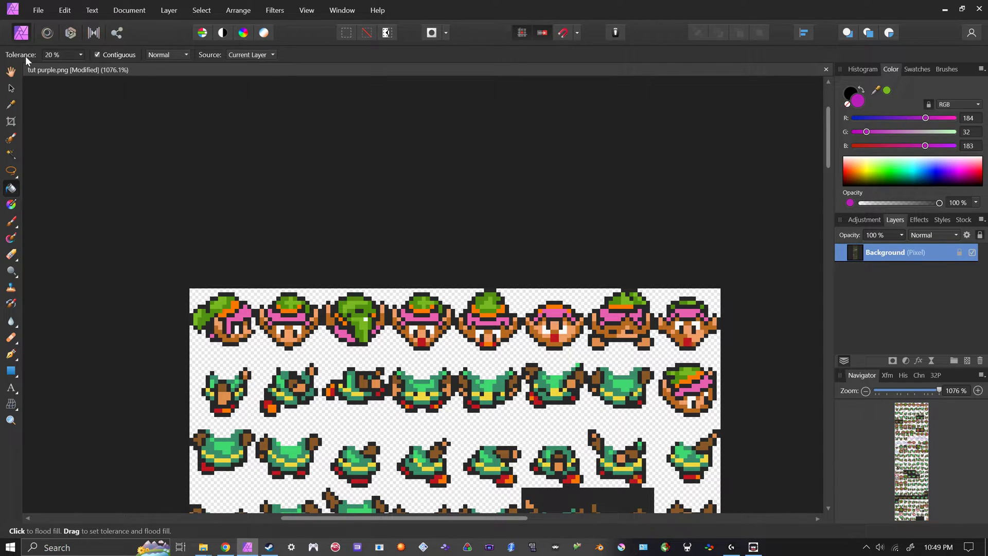
pyautogui.moveTo(25, 57); pyautogui.dragTo(4, 56)
pyautogui.hotkey('ctrl', 'z')
pyautogui.click(100, 55)
pyautogui.click(222, 299)
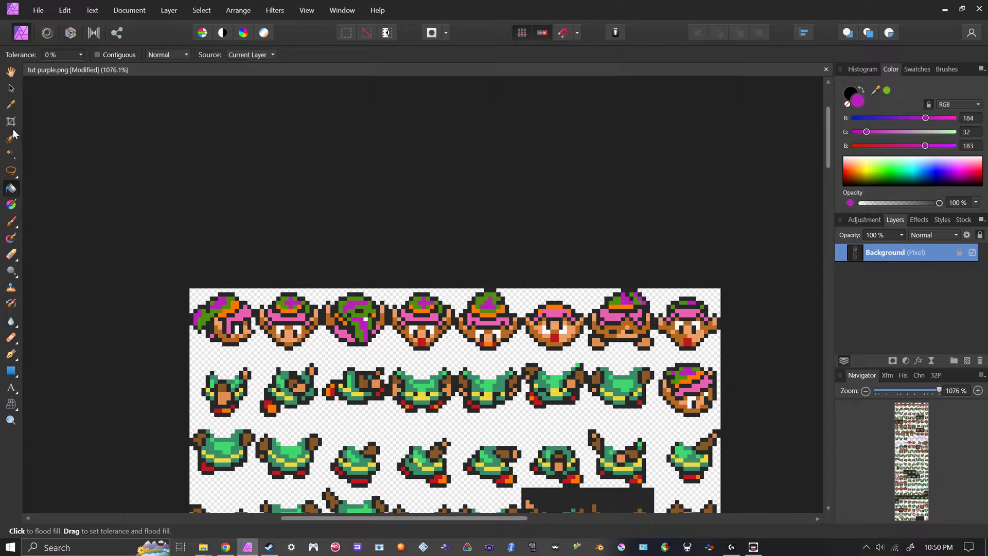
# Sample the dark green of the first head's cap, shift its hue to purple 6A1090, and activate the Flood Fill tool.
pyautogui.click(11, 105)
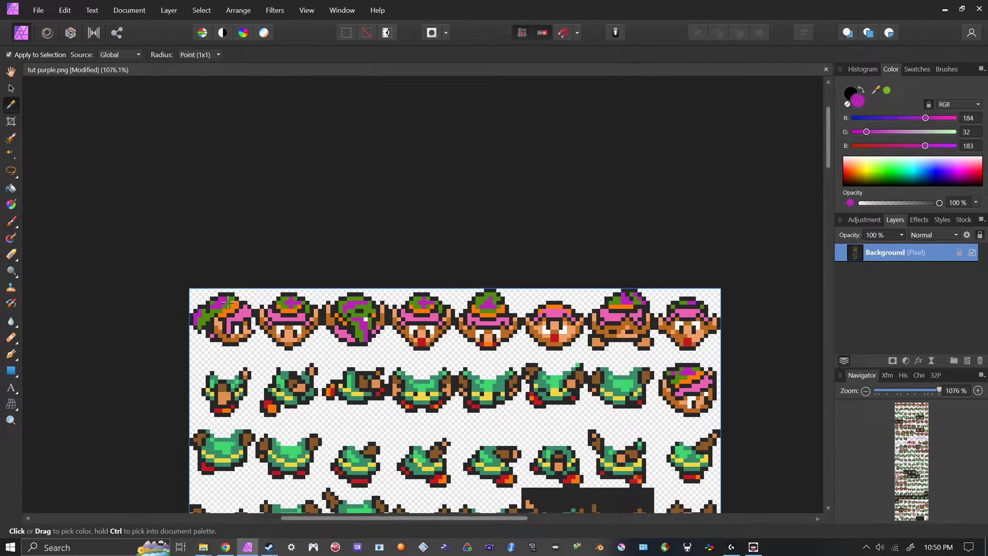
pyautogui.click(229, 303)
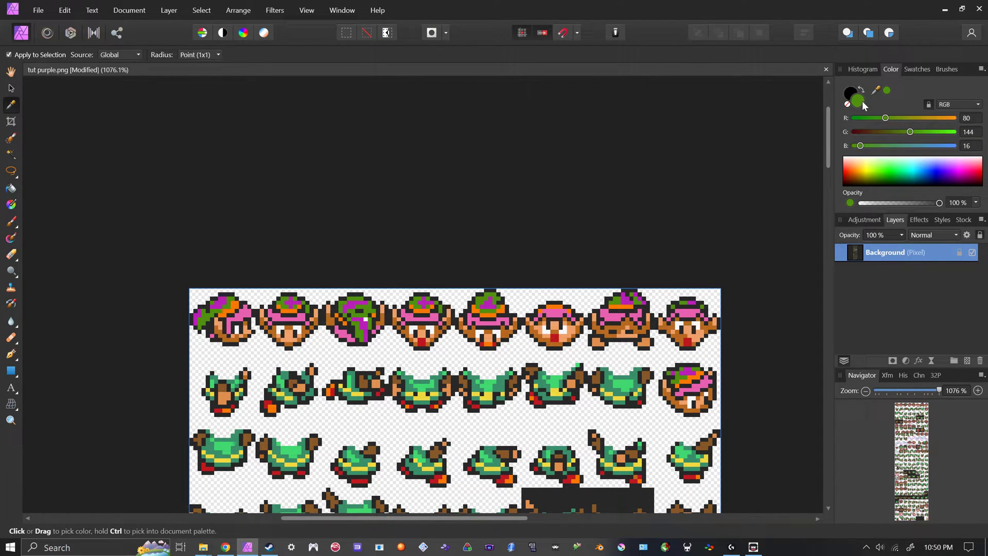
pyautogui.doubleClick(858, 101)
pyautogui.moveTo(384, 152); pyautogui.dragTo(535, 165)
pyautogui.moveTo(497, 161); pyautogui.dragTo(495, 162)
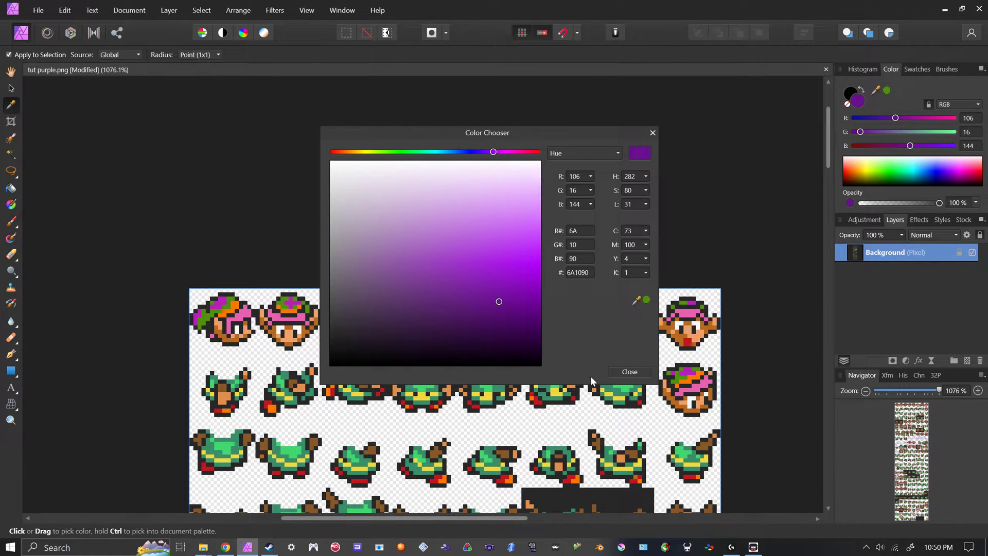
pyautogui.click(629, 372)
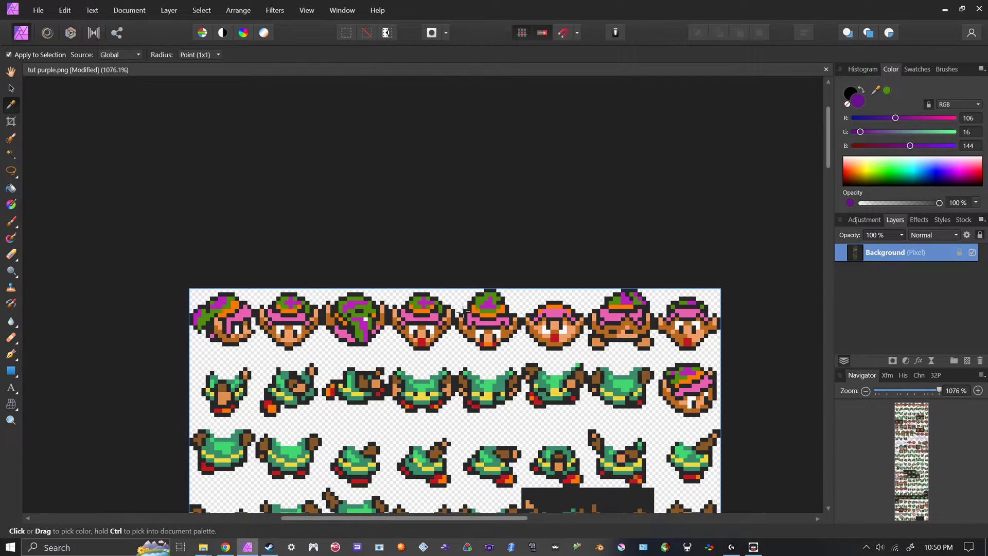
pyautogui.click(12, 188)
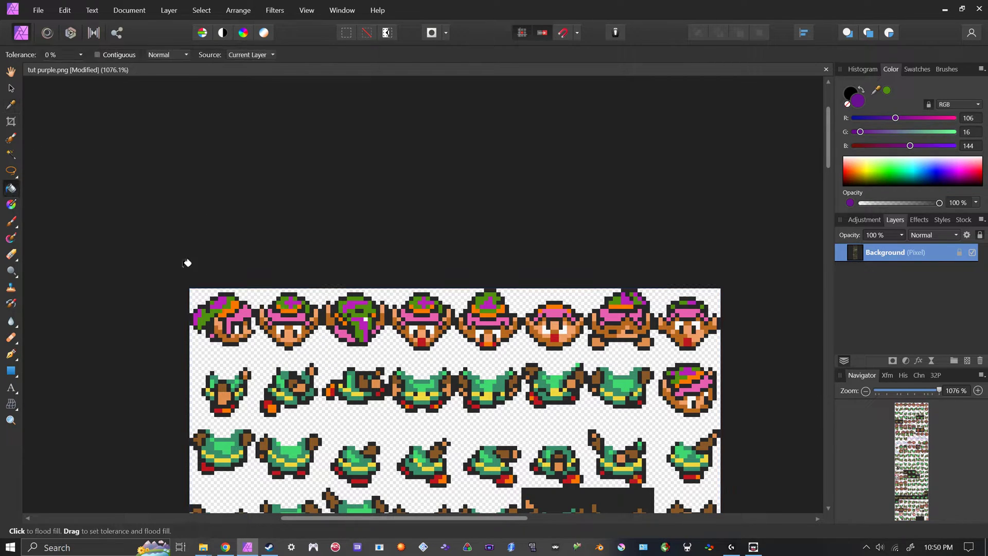
# Flood fill the caps' dark green with purple 6A1090 across the whole sheet and check the sprite rows.
pyautogui.click(234, 298)
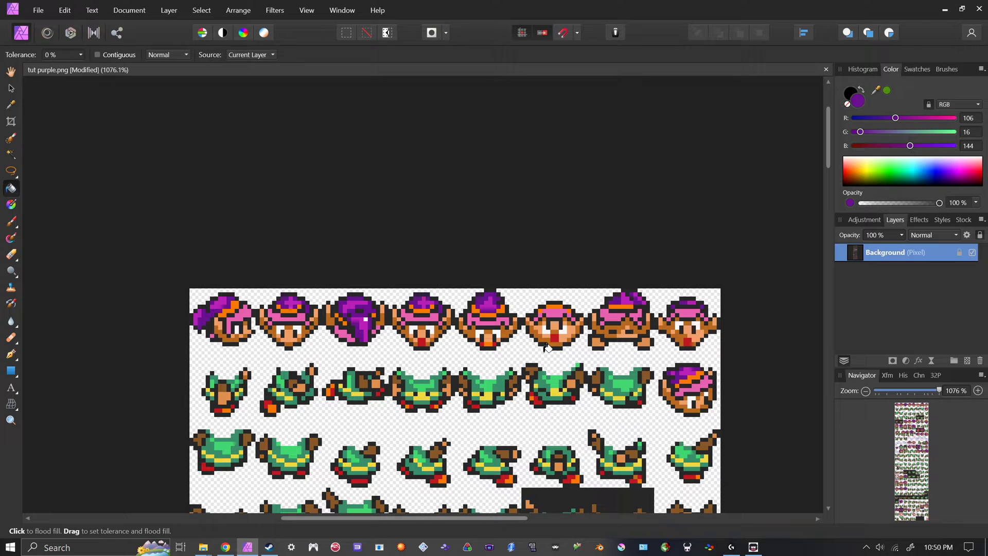
pyautogui.scroll(-5, 547, 347)
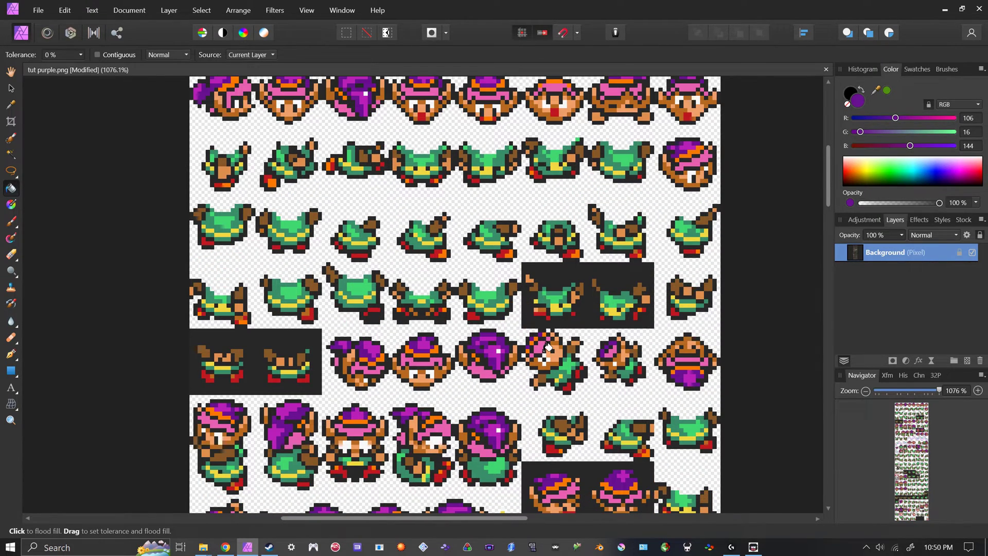
pyautogui.scroll(-3, 546, 347)
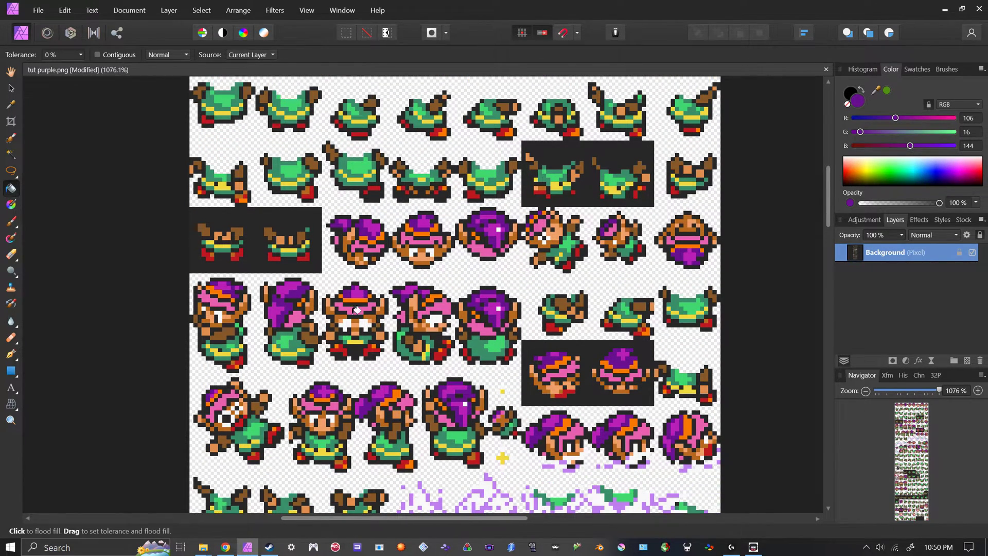
pyautogui.scroll(6, 357, 310)
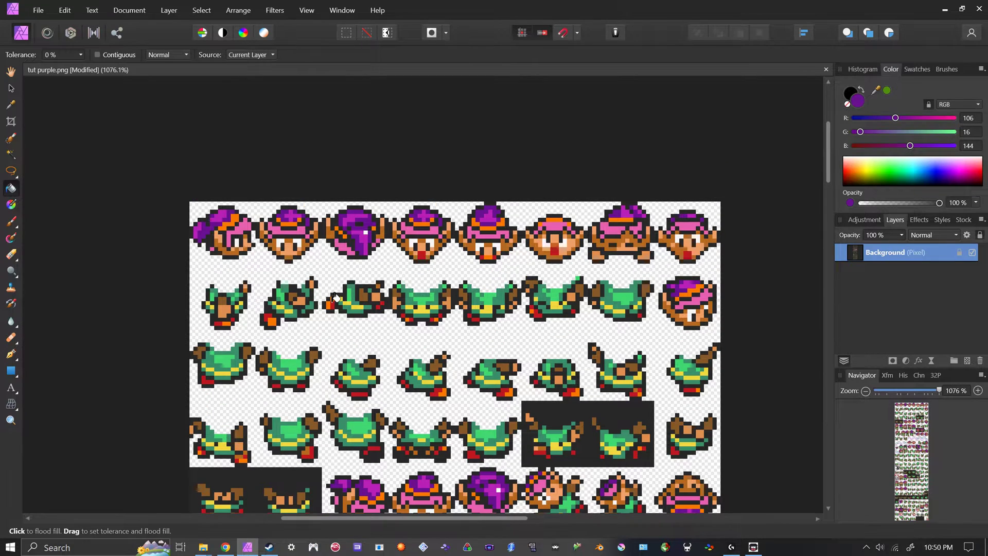
# Sample the tunics' light green, shift its hue to light blue (RGB 64, 160, 216), and flood fill it across the sheet.
pyautogui.click(11, 105)
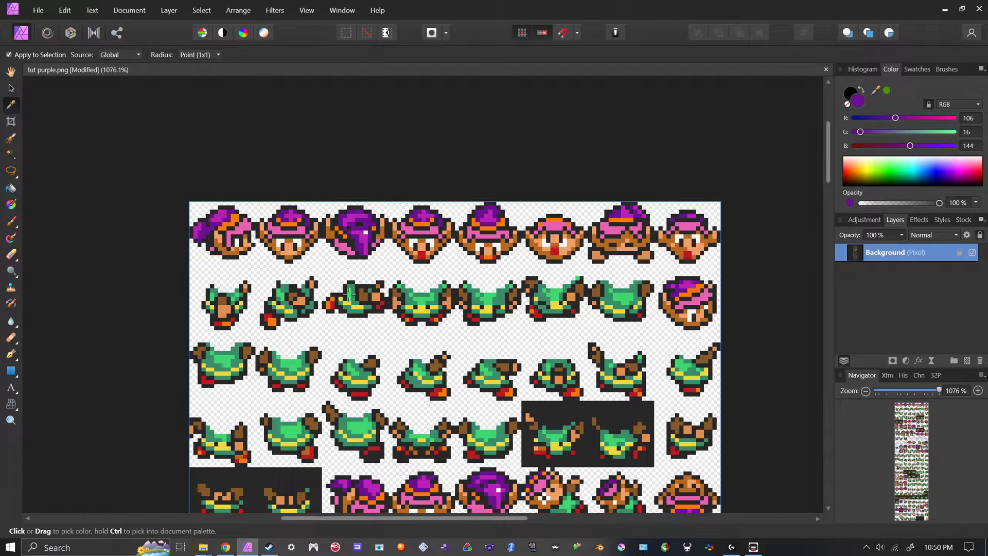
pyautogui.click(349, 293)
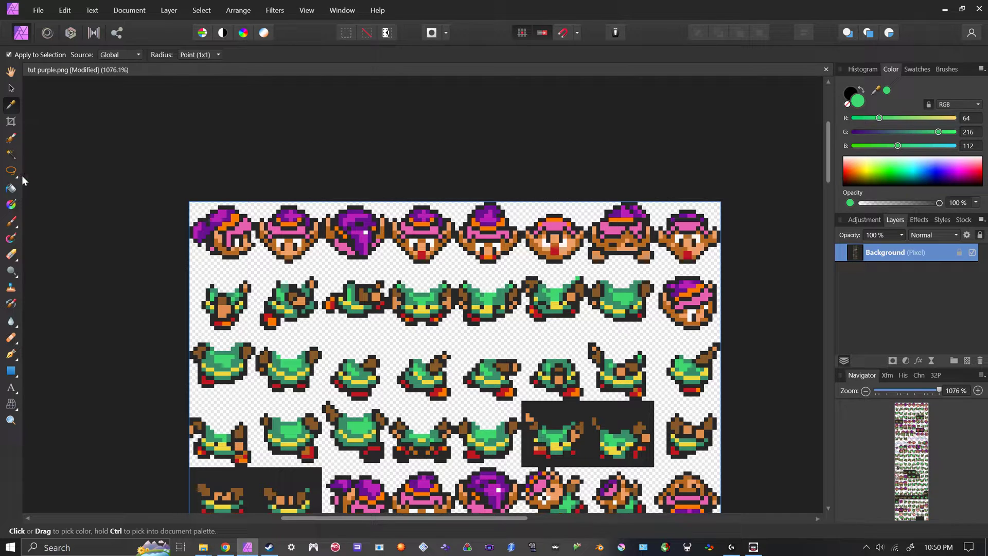
pyautogui.click(11, 188)
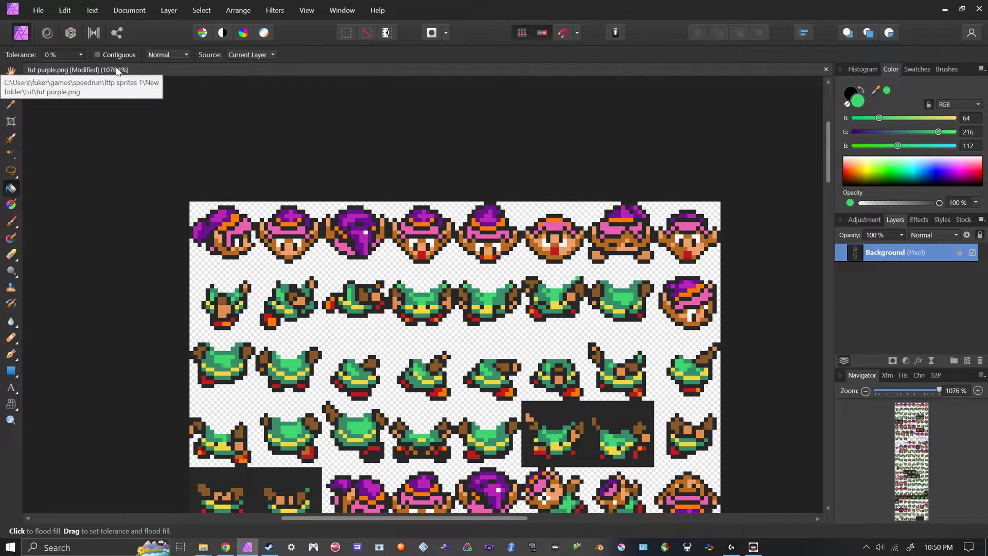
pyautogui.doubleClick(862, 100)
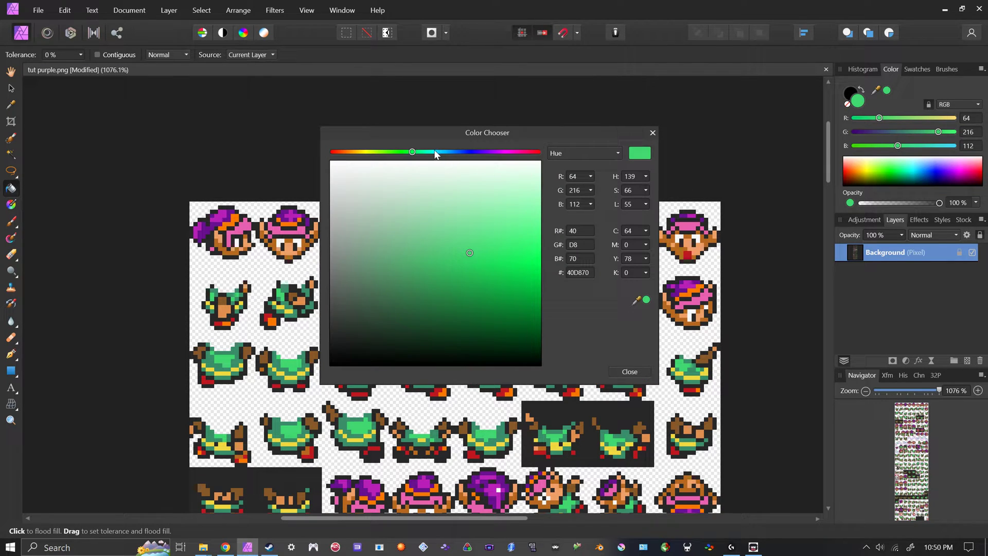
pyautogui.moveTo(413, 152); pyautogui.dragTo(477, 166)
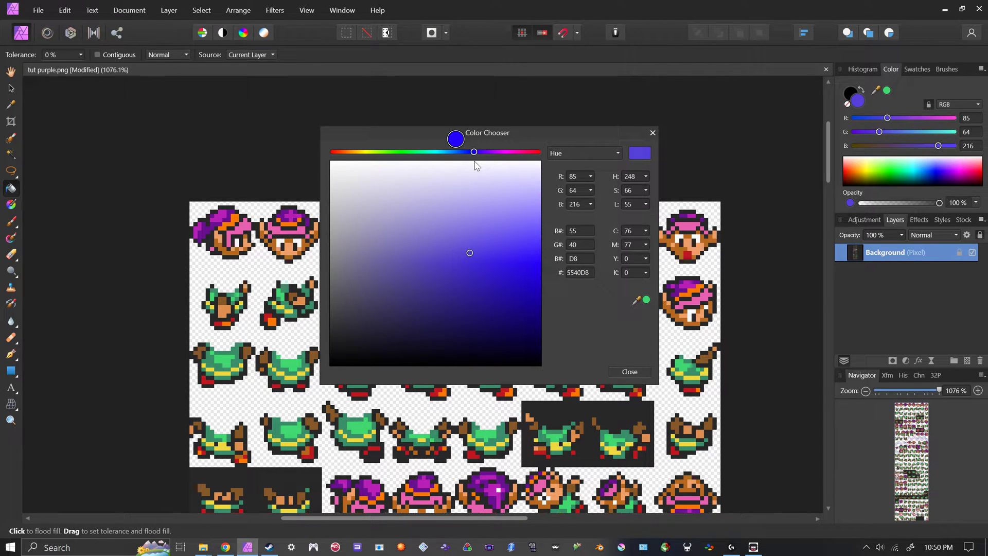
pyautogui.moveTo(475, 164); pyautogui.dragTo(448, 164)
pyautogui.click(628, 371)
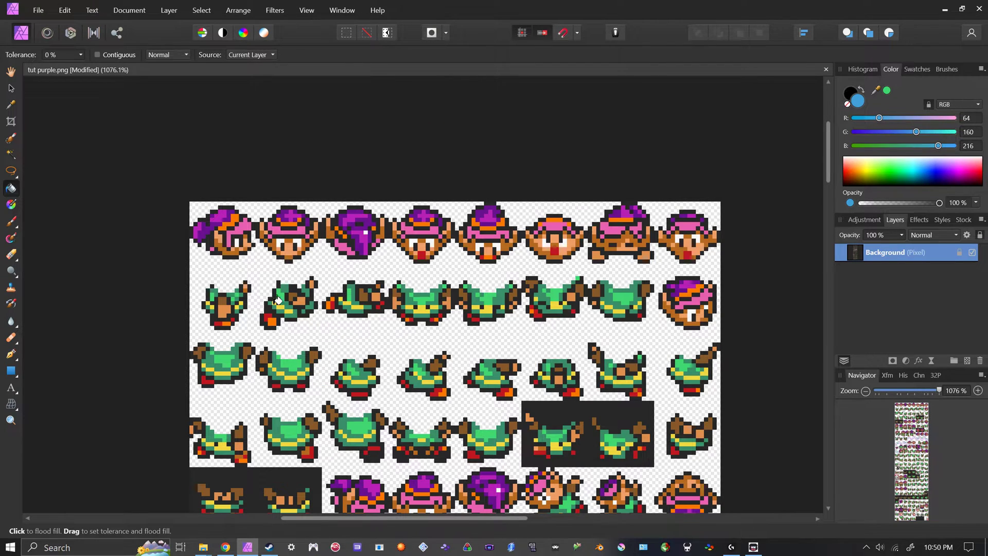
pyautogui.click(235, 361)
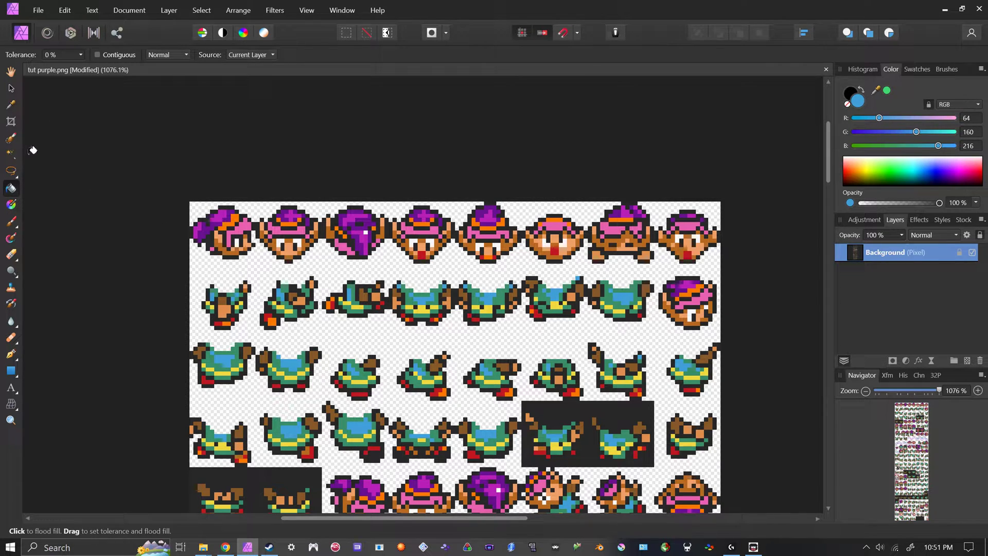
# Sample the tunics' dark green, shift its hue to dark blue (RGB 56, 93, 144), and flood fill it across the sheet.
pyautogui.click(10, 105)
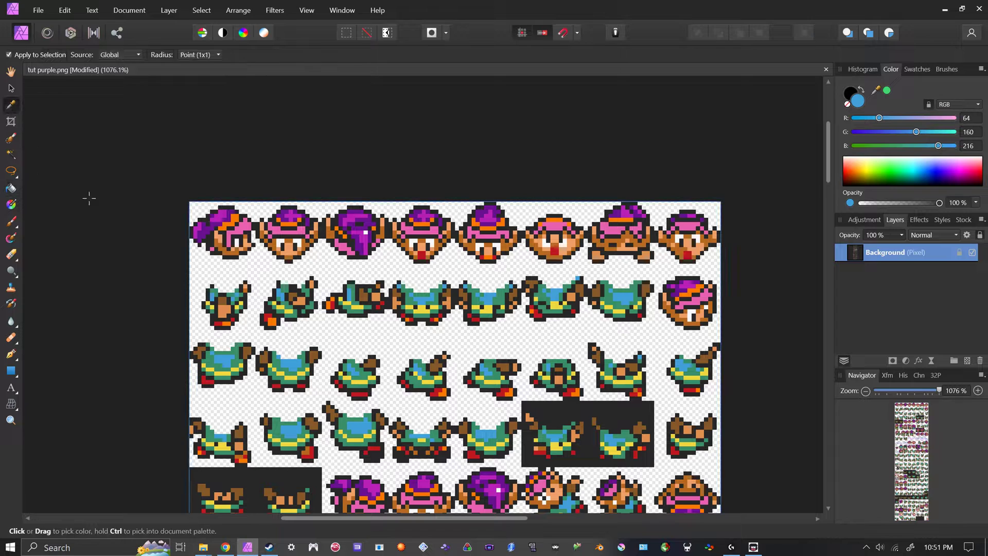
pyautogui.click(236, 361)
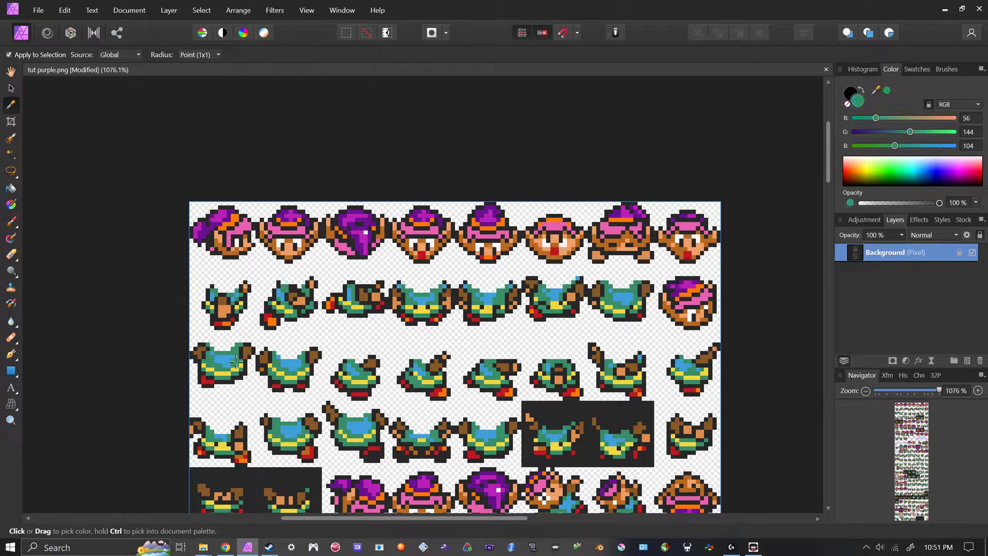
pyautogui.click(14, 188)
pyautogui.doubleClick(858, 100)
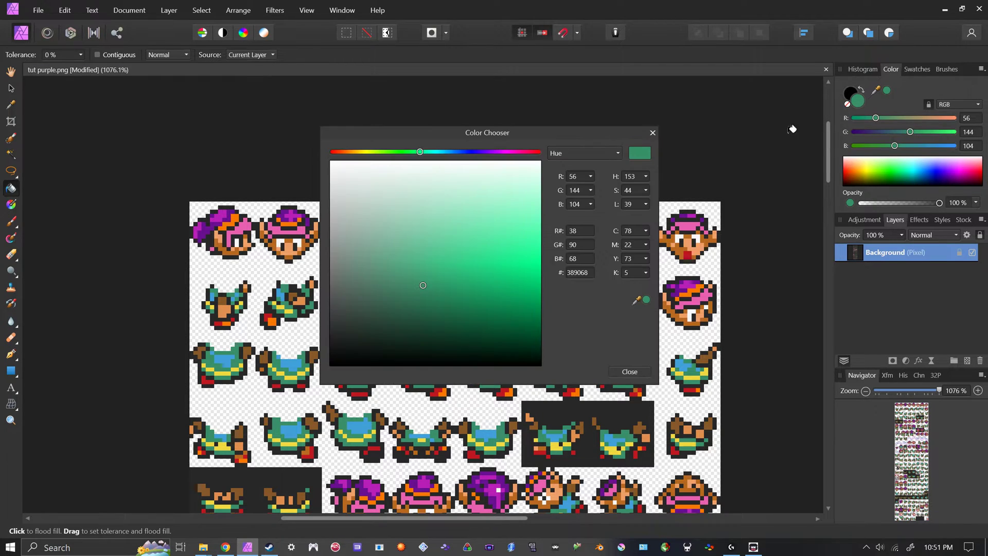
pyautogui.moveTo(418, 160); pyautogui.dragTo(457, 165)
pyautogui.click(631, 370)
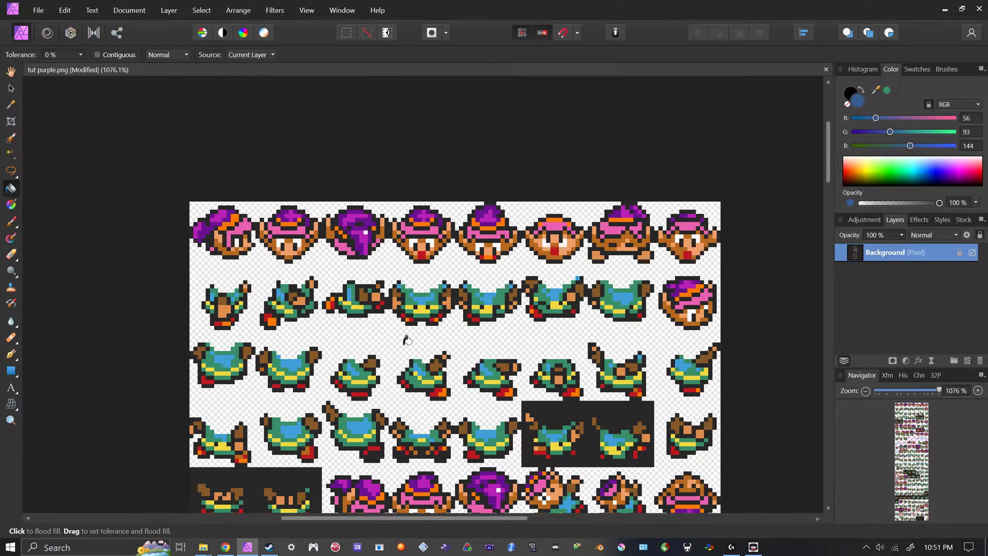
pyautogui.click(242, 355)
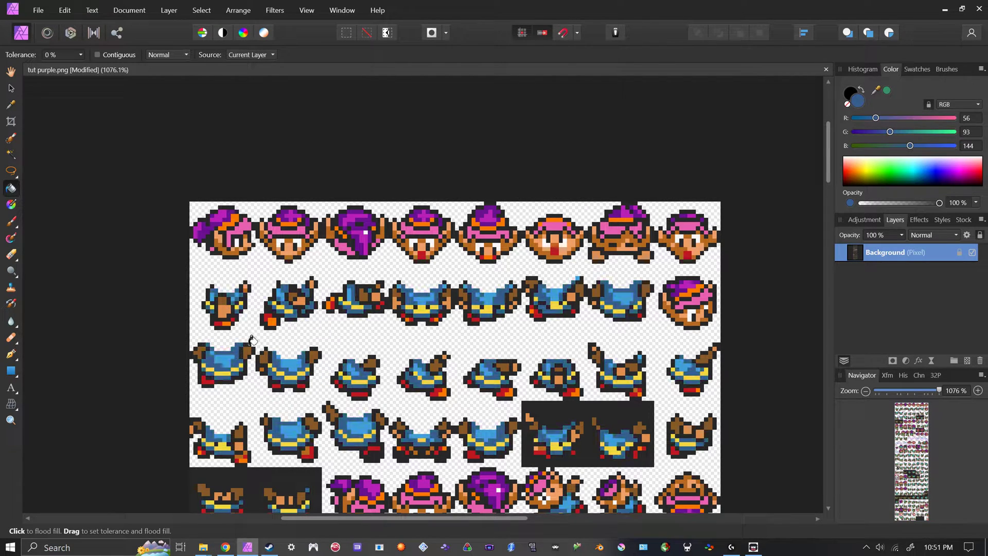
# Examine the recolored caps and tunics throughout the sheet's sprite rows.
pyautogui.scroll(-3, 118, 245)
pyautogui.scroll(-5, 119, 245)
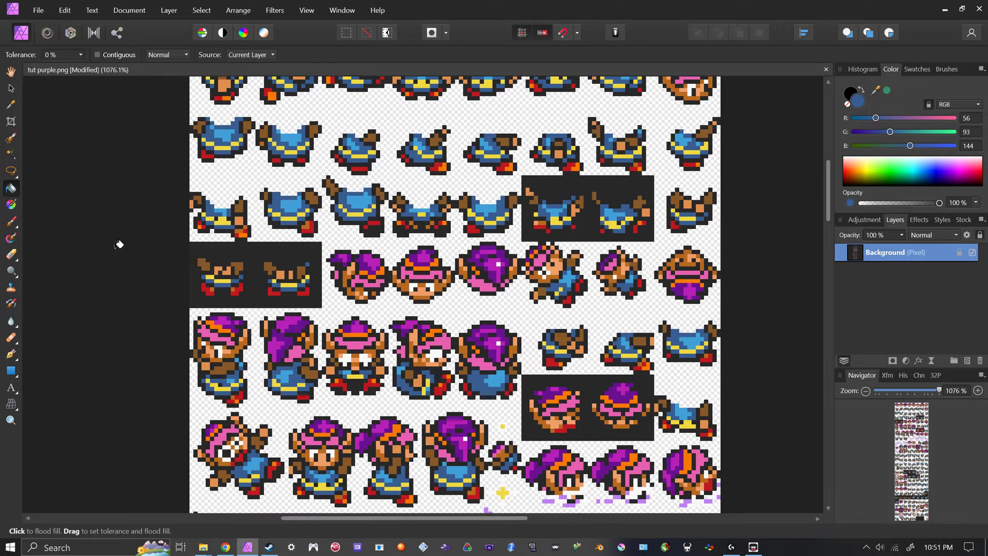
pyautogui.scroll(-1, 117, 260)
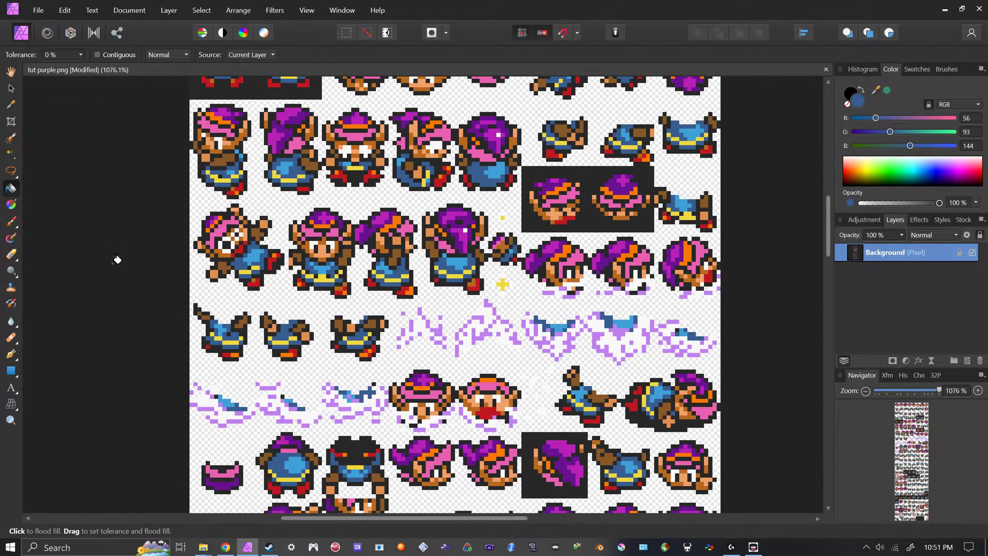
pyautogui.scroll(-4, 118, 260)
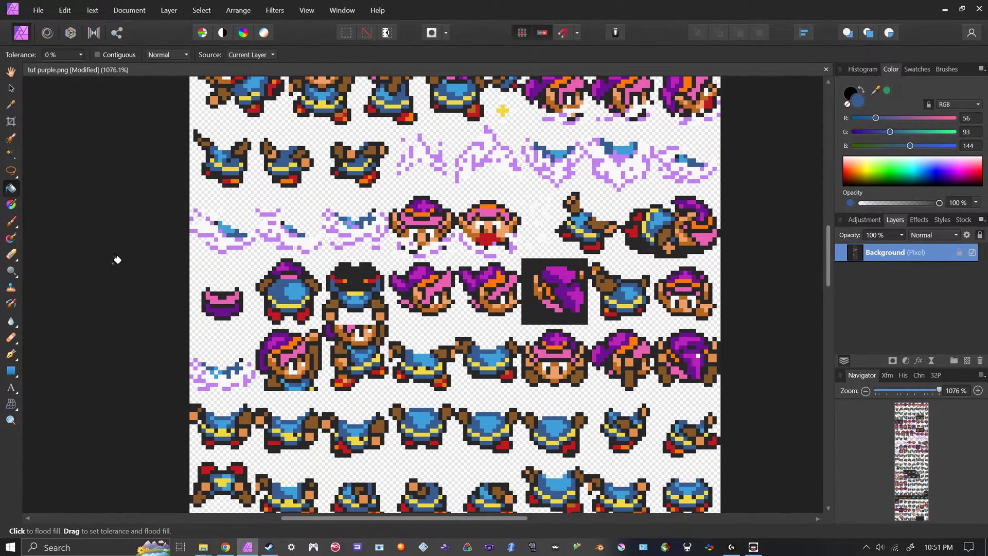
pyautogui.scroll(5, 206, 284)
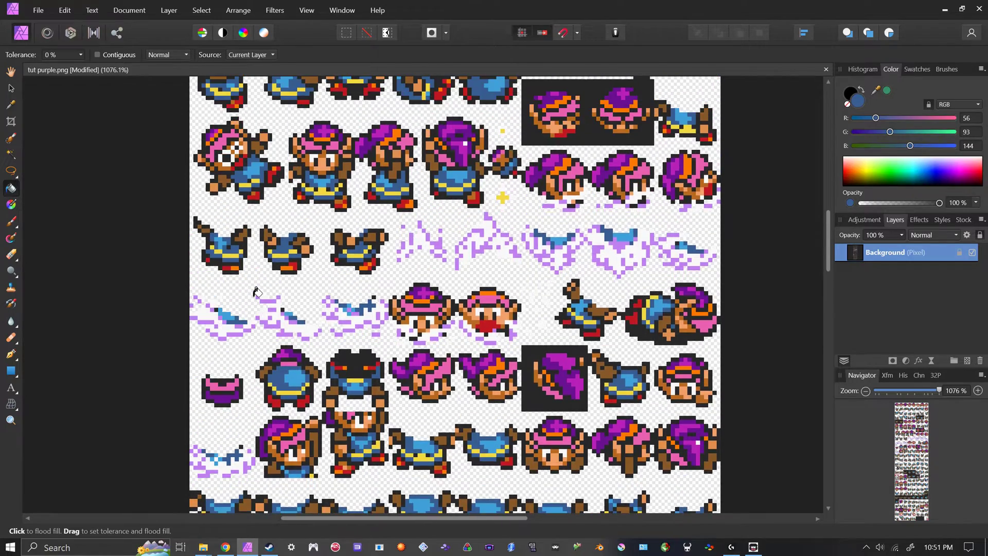
pyautogui.scroll(4, 254, 283)
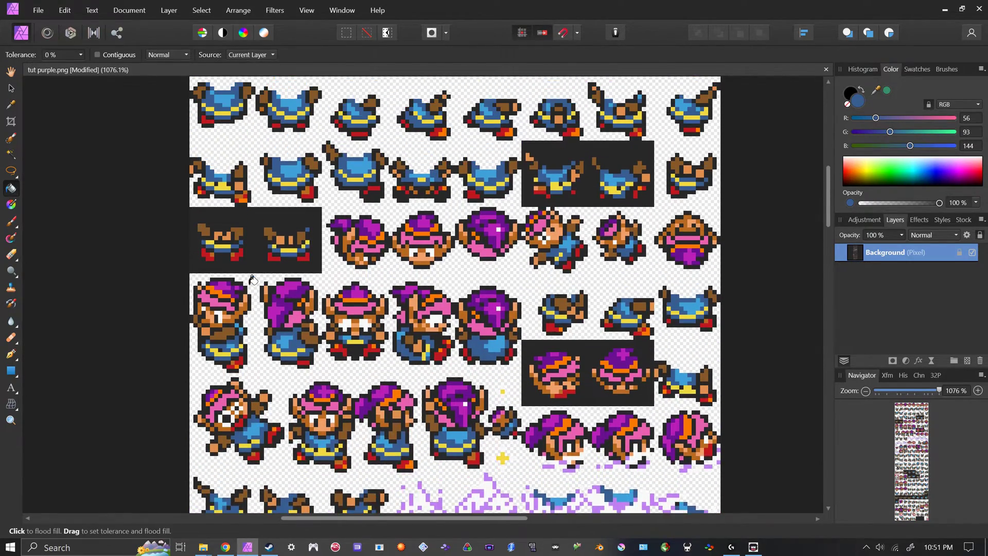
pyautogui.scroll(1, 253, 281)
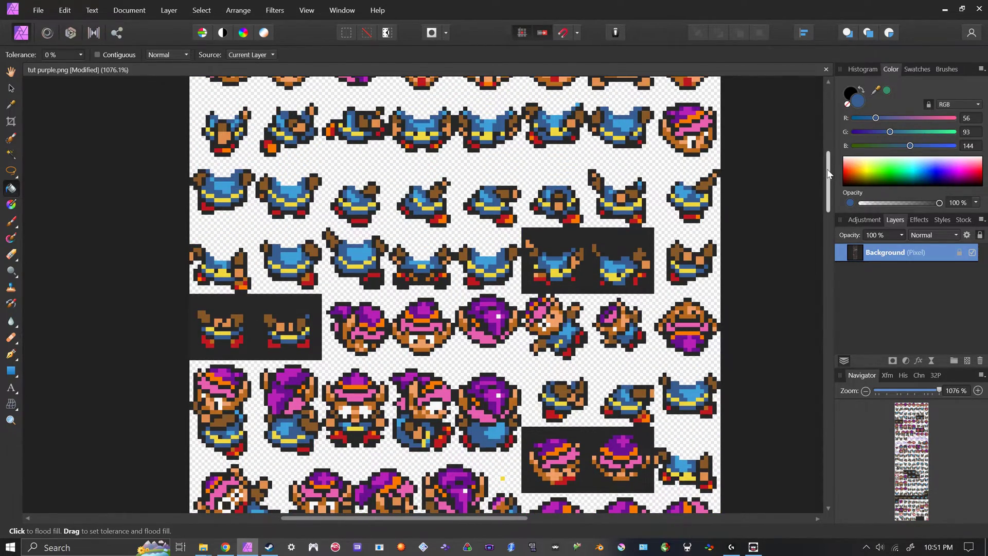
# Sample the orange of the first head's cap band and shift the fill color's hue to lime green, 79F800.
pyautogui.moveTo(826, 169); pyautogui.dragTo(830, 128)
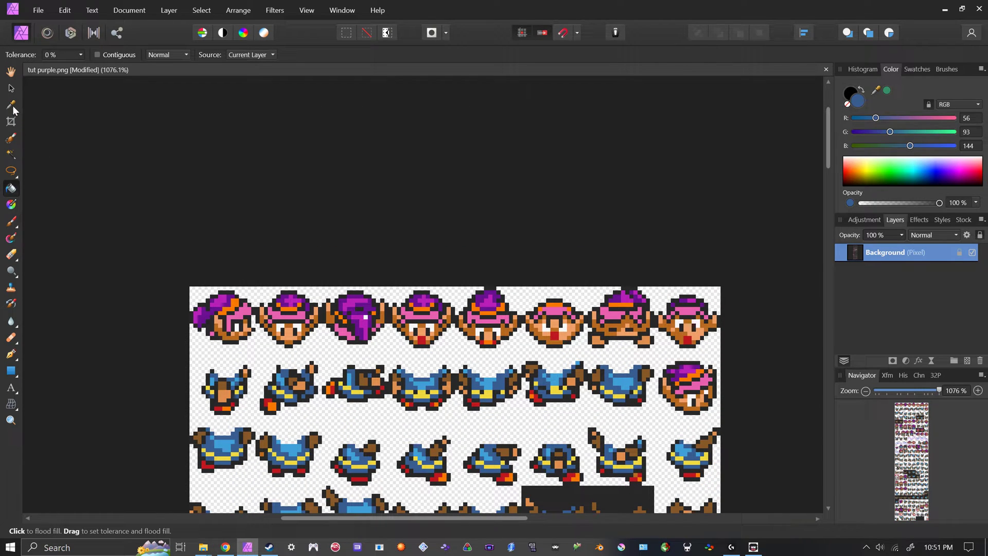
pyautogui.press('i')
pyautogui.click(233, 303)
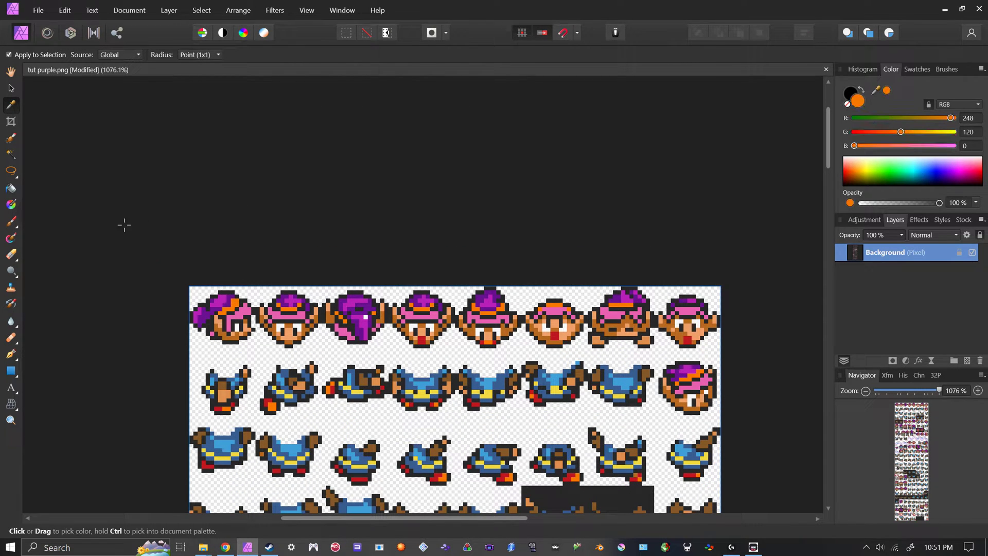
pyautogui.click(10, 187)
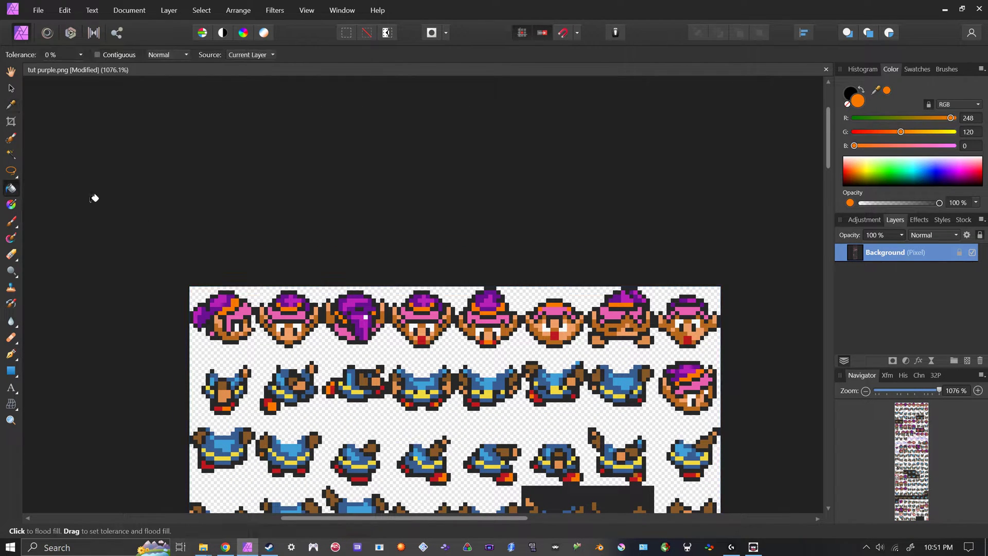
pyautogui.doubleClick(861, 98)
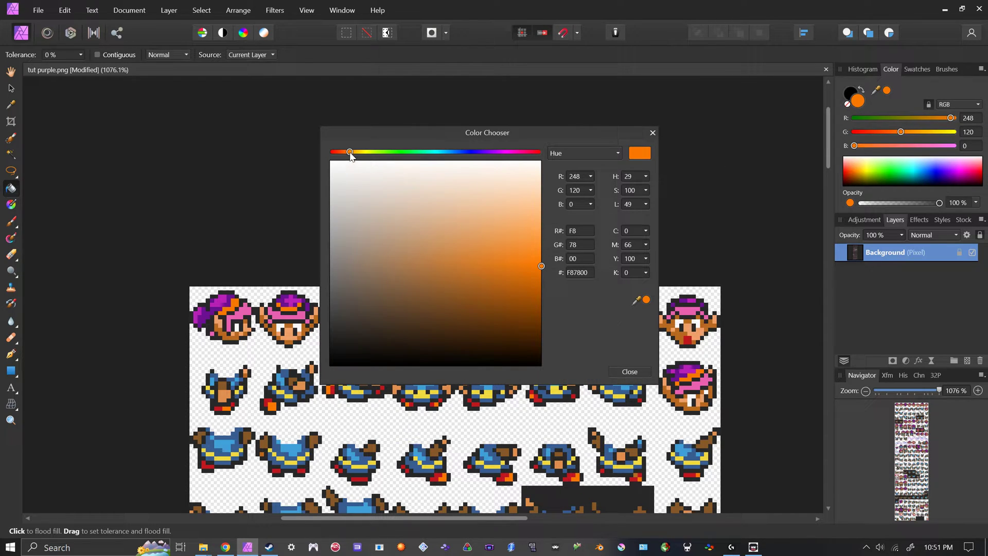
pyautogui.moveTo(349, 158); pyautogui.dragTo(366, 160)
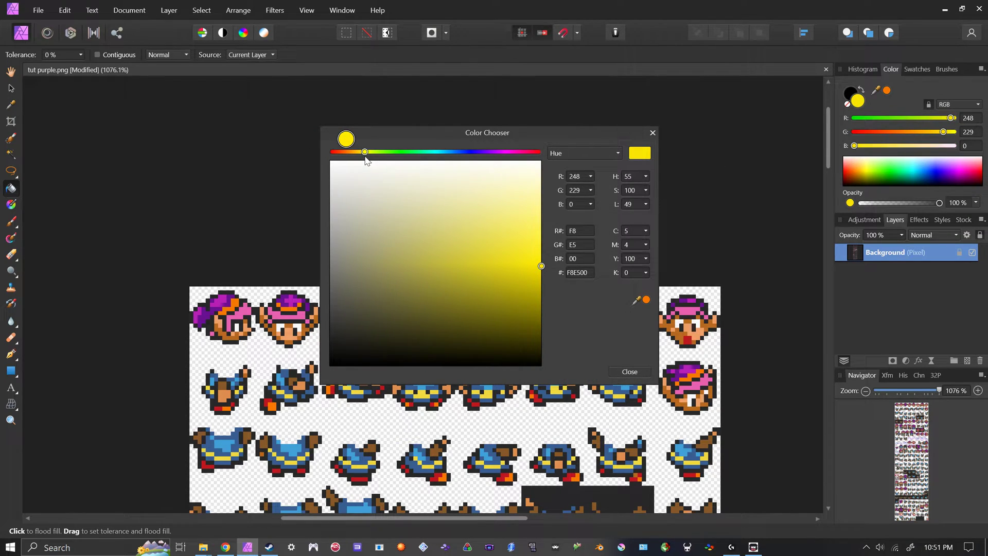
pyautogui.moveTo(367, 160); pyautogui.dragTo(387, 165)
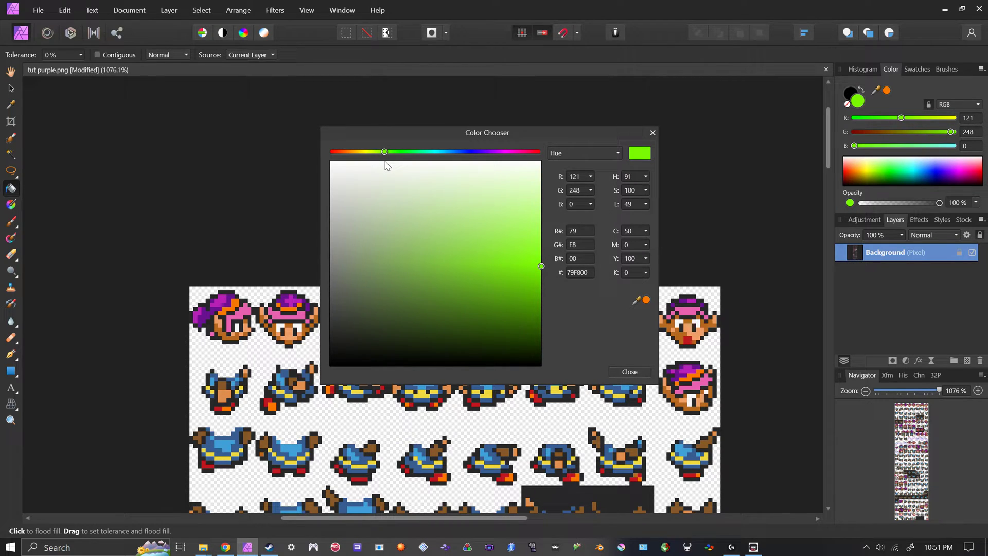
pyautogui.click(630, 371)
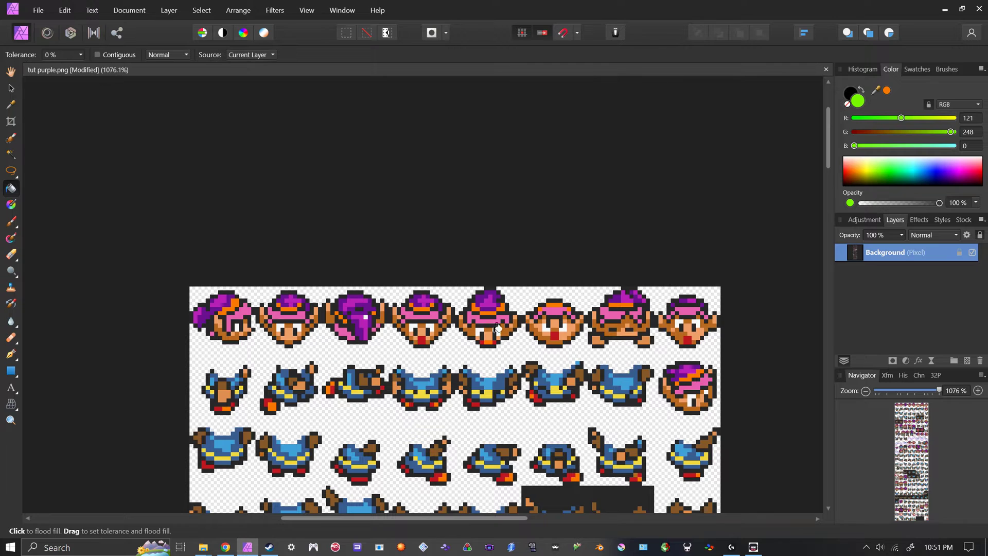
# Try flood filling the sheet's orange with lime green, check the cap bands and boots, and undo the fill.
pyautogui.click(291, 303)
pyautogui.scroll(-1, 213, 206)
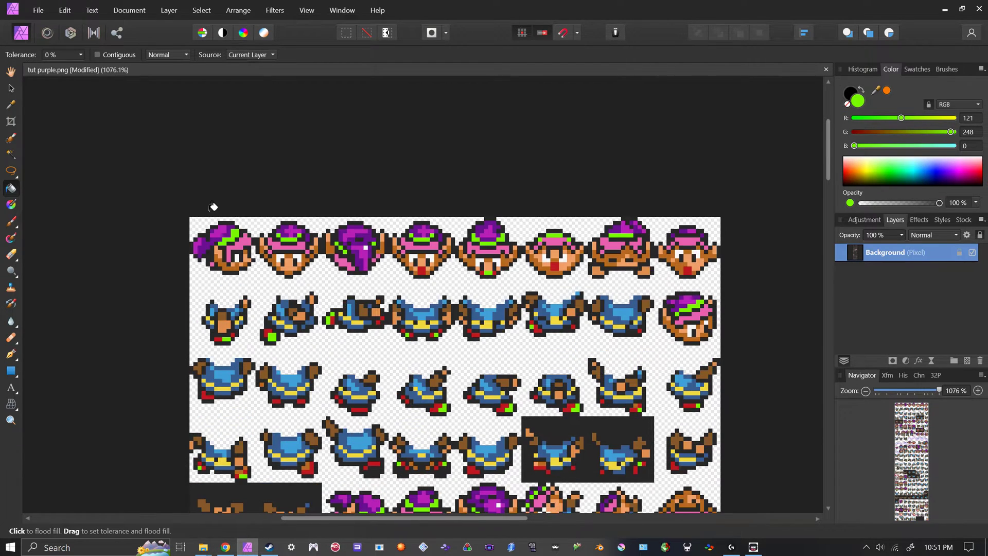
pyautogui.scroll(-3, 213, 206)
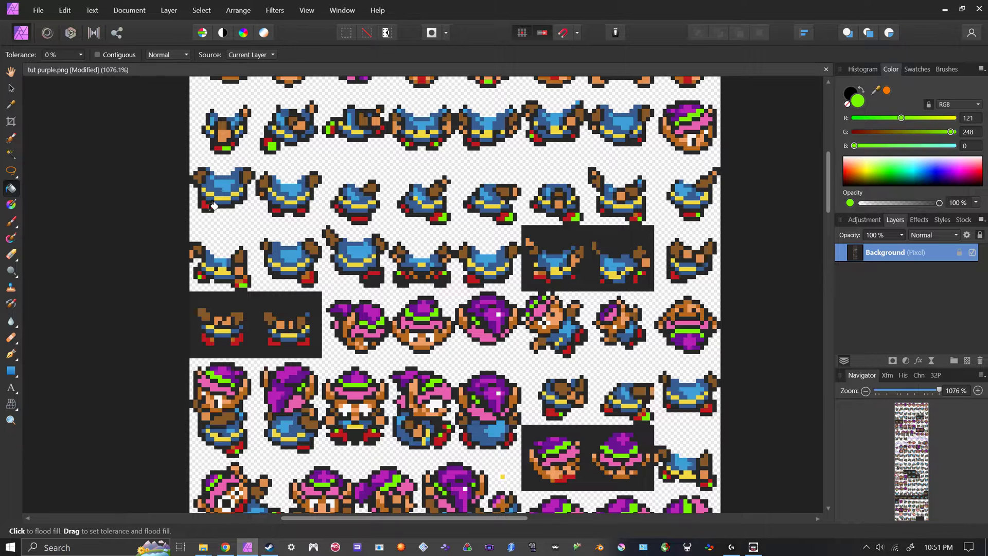
pyautogui.scroll(-1, 213, 206)
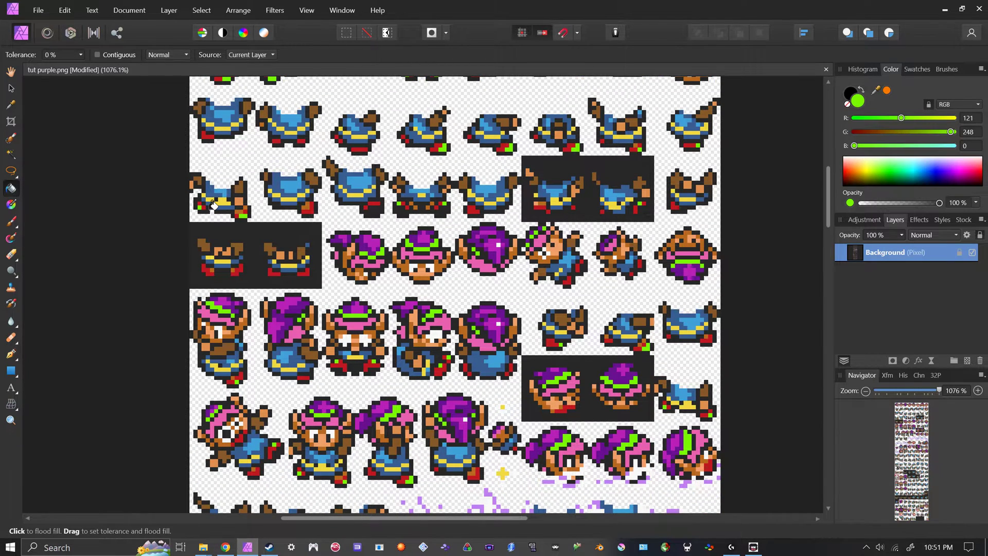
pyautogui.scroll(-1, 213, 205)
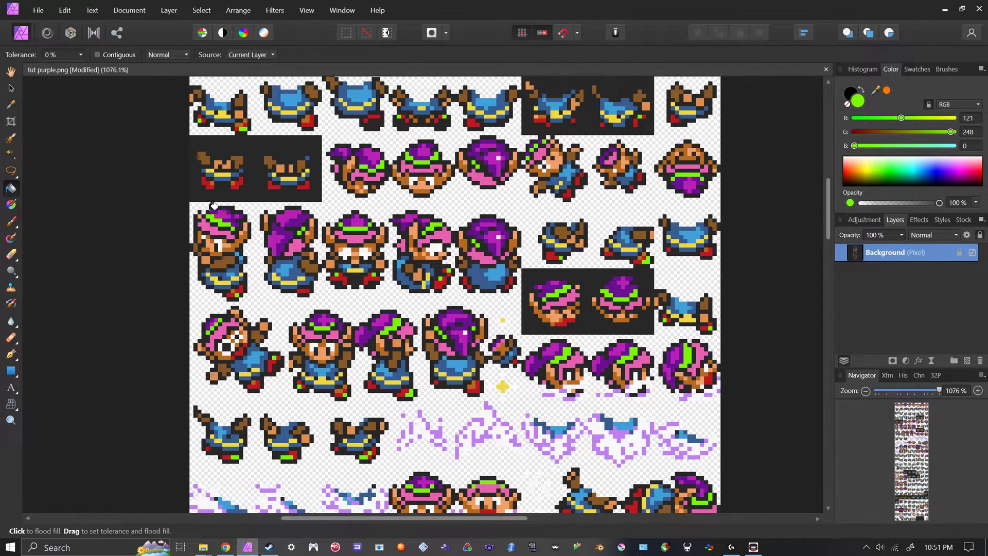
pyautogui.hotkey('ctrl', 'z')
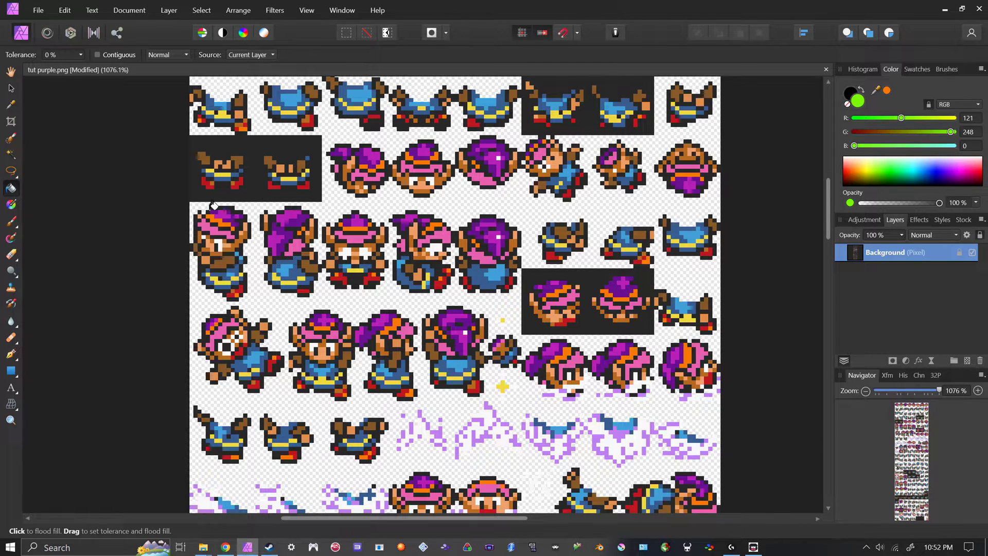
pyautogui.scroll(1, 213, 205)
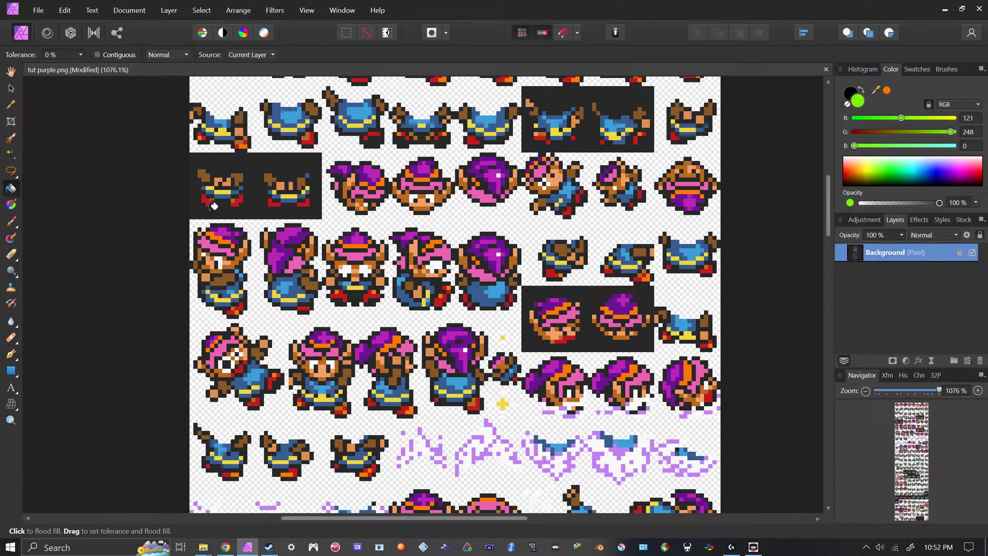
# Examine the sprite rows throughout the sheet for the hair, cap band, and boot colors.
pyautogui.scroll(1, 213, 205)
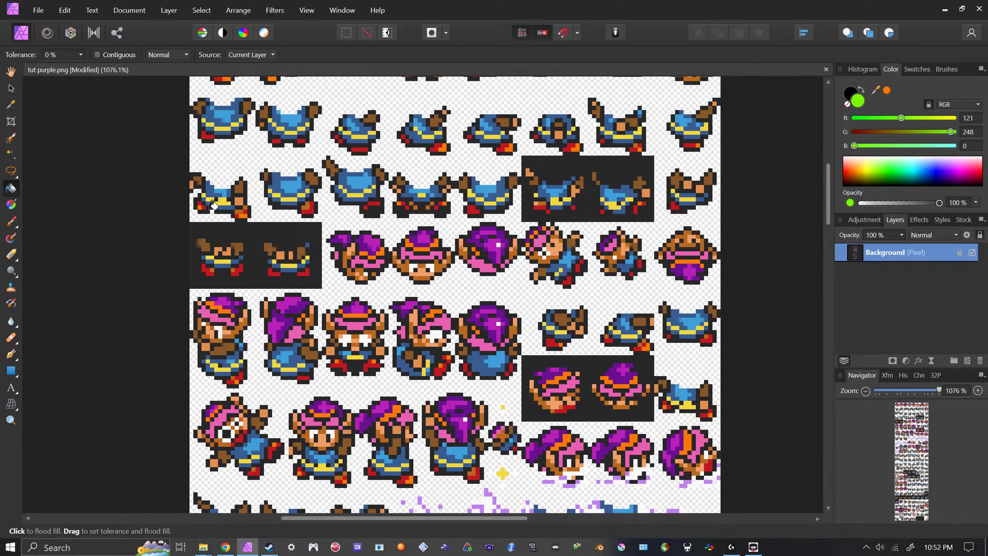
pyautogui.scroll(-6, 213, 204)
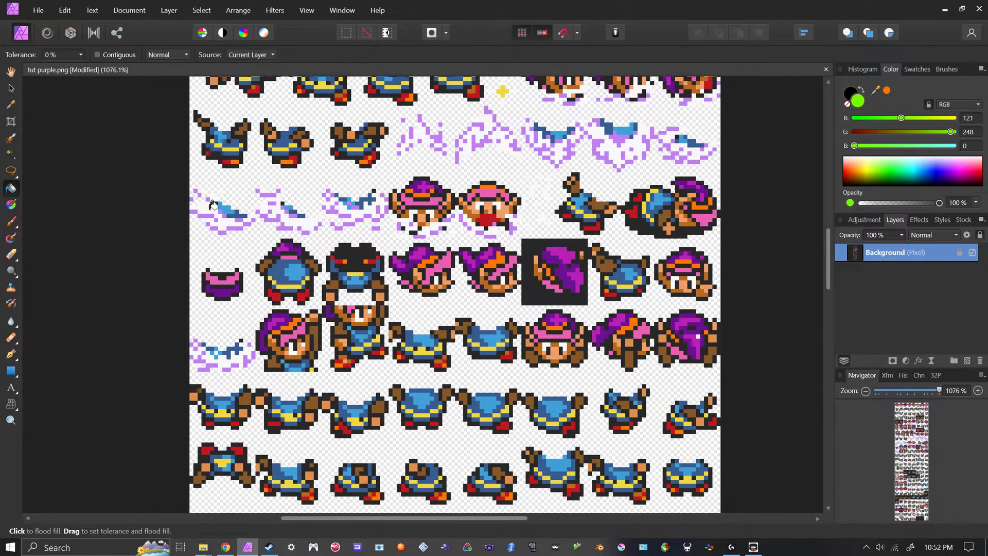
pyautogui.scroll(-2, 213, 205)
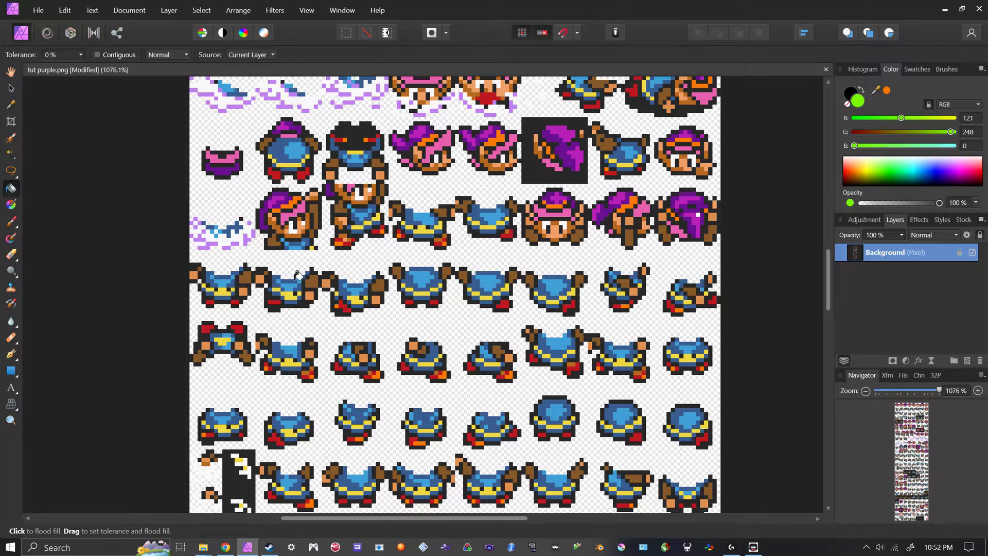
pyautogui.scroll(2, 297, 275)
pyautogui.scroll(-1, 298, 275)
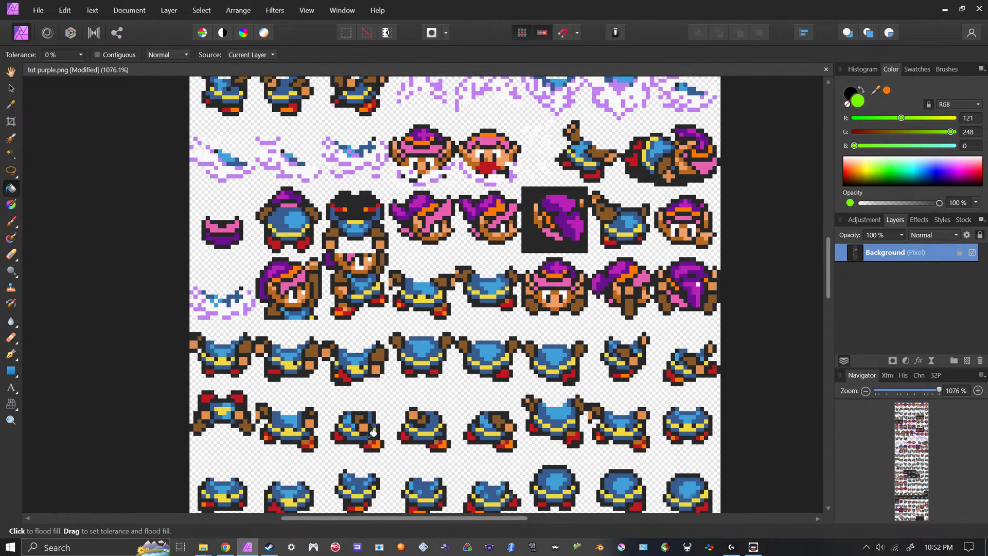
pyautogui.scroll(6, 373, 433)
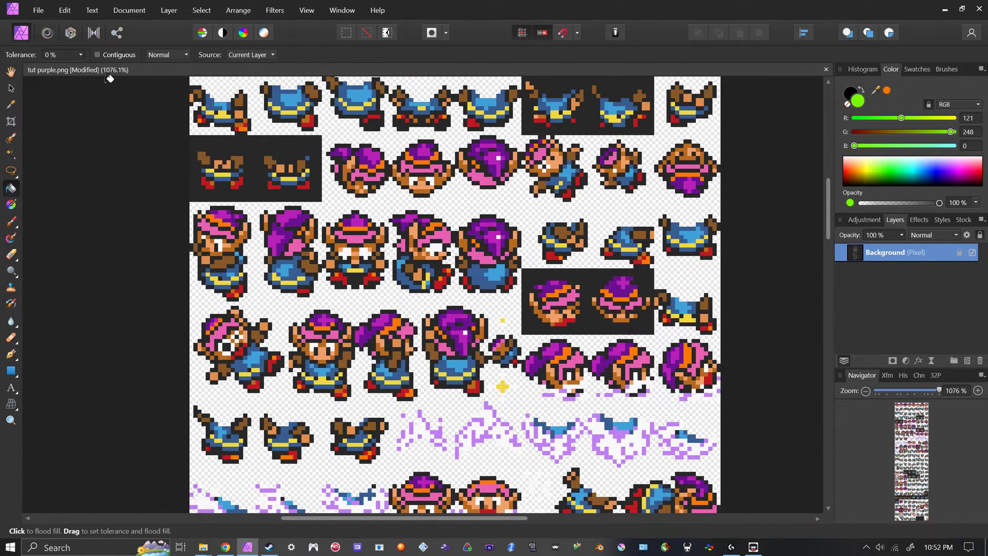
pyautogui.scroll(3, 237, 240)
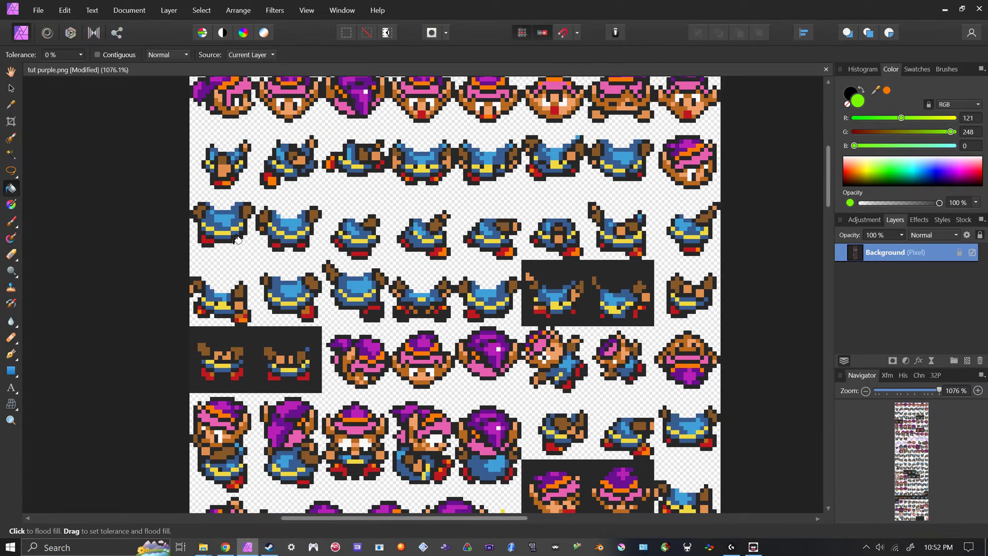
pyautogui.scroll(2, 547, 212)
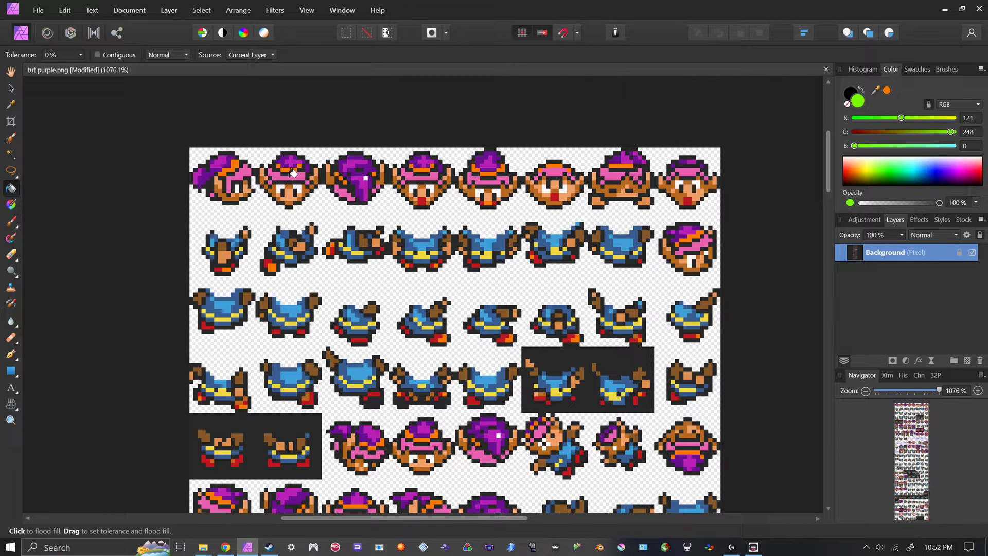
pyautogui.scroll(-5, 256, 253)
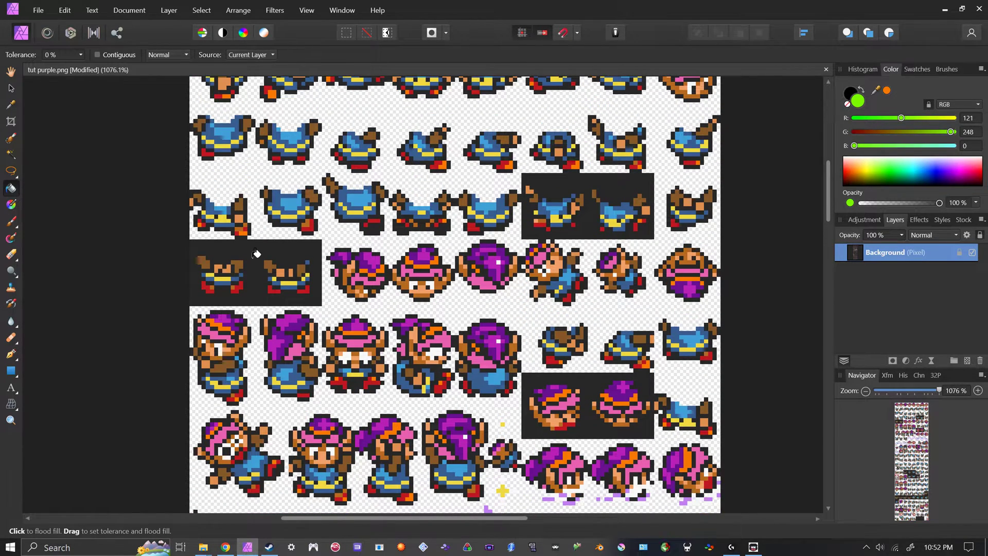
pyautogui.scroll(5, 256, 253)
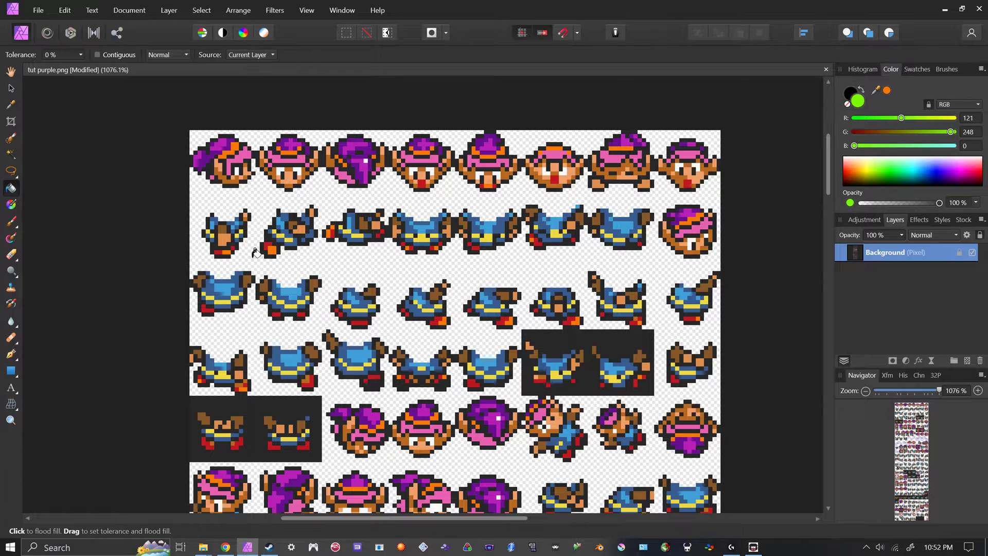
pyautogui.scroll(-2, 359, 265)
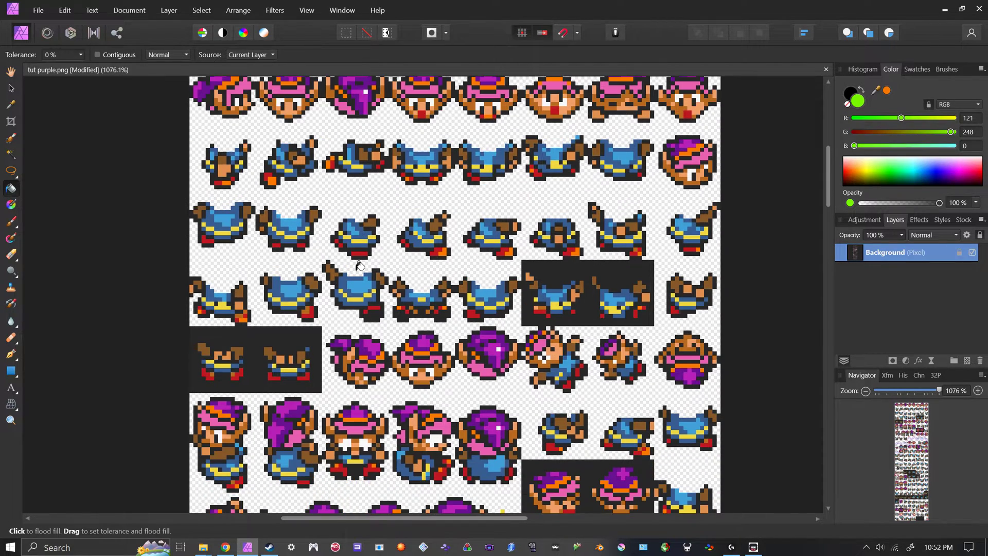
pyautogui.scroll(-4, 359, 265)
pyautogui.moveTo(832, 193); pyautogui.dragTo(786, 148)
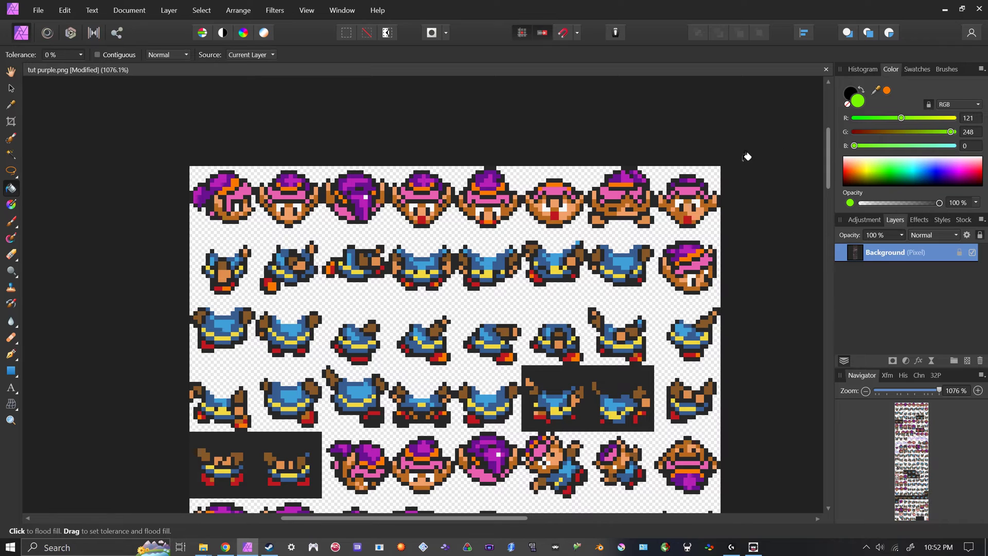
pyautogui.scroll(-3, 648, 340)
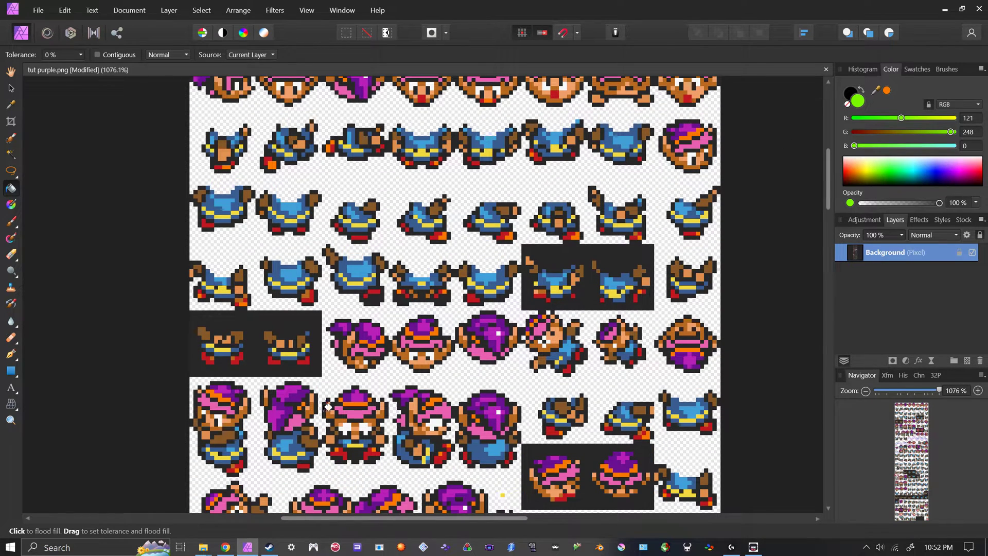
pyautogui.scroll(3, 516, 412)
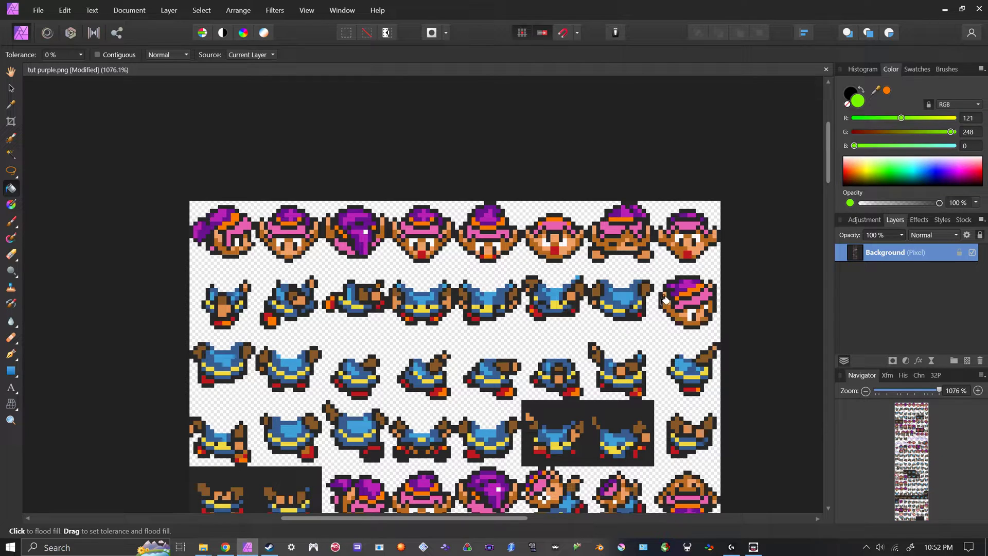
# Try sampling the hair's pink, shifting its hue to turquoise (60E8CA), and flood filling it across the sheet.
pyautogui.click(10, 104)
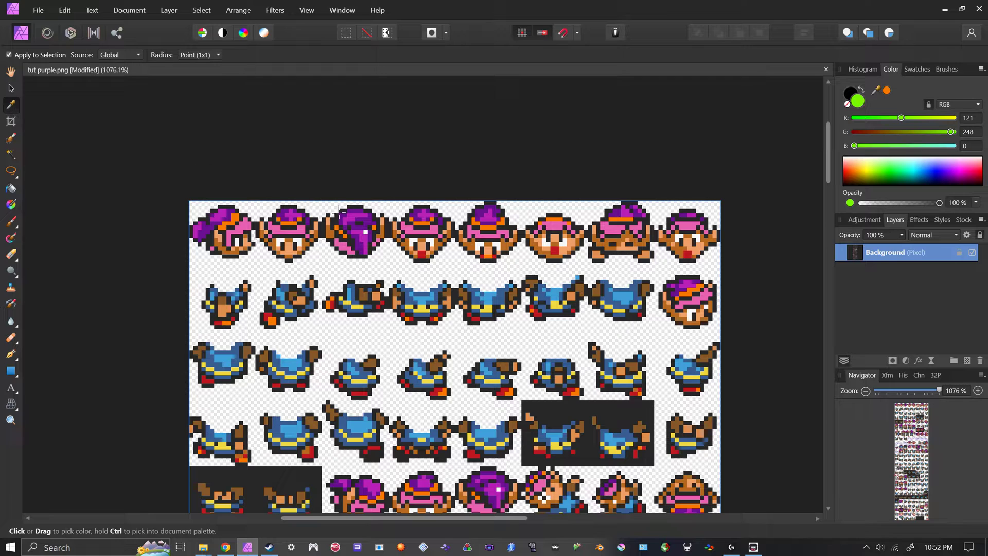
pyautogui.click(298, 230)
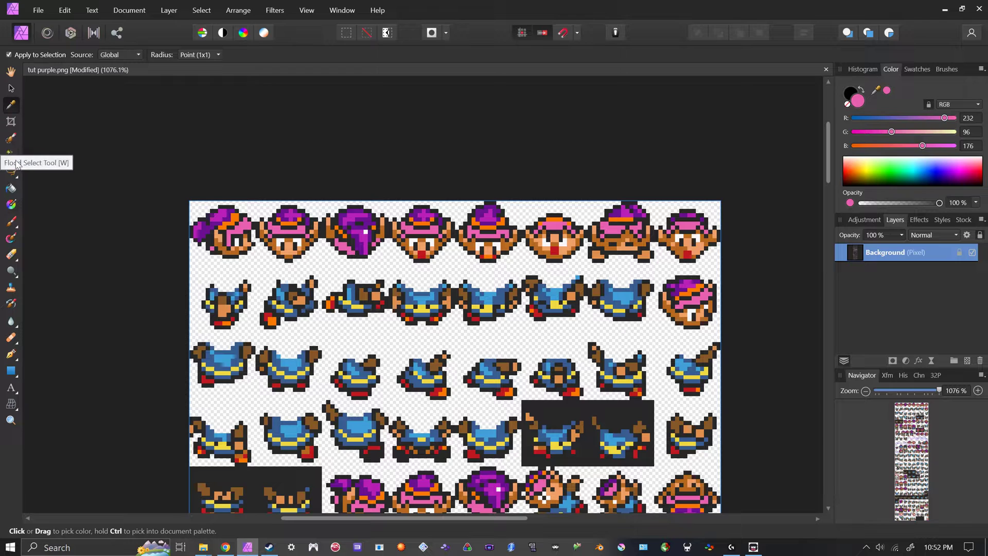
pyautogui.click(18, 188)
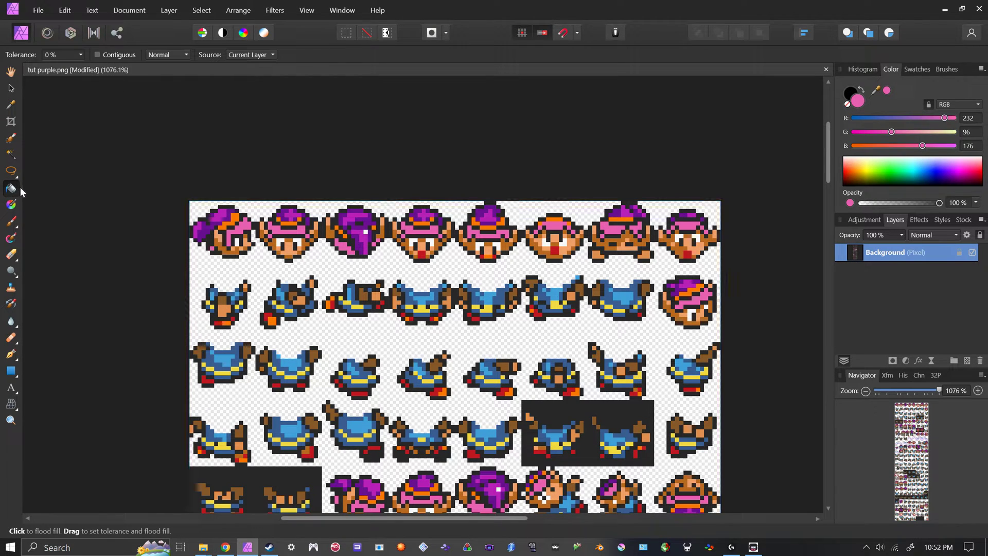
pyautogui.doubleClick(857, 102)
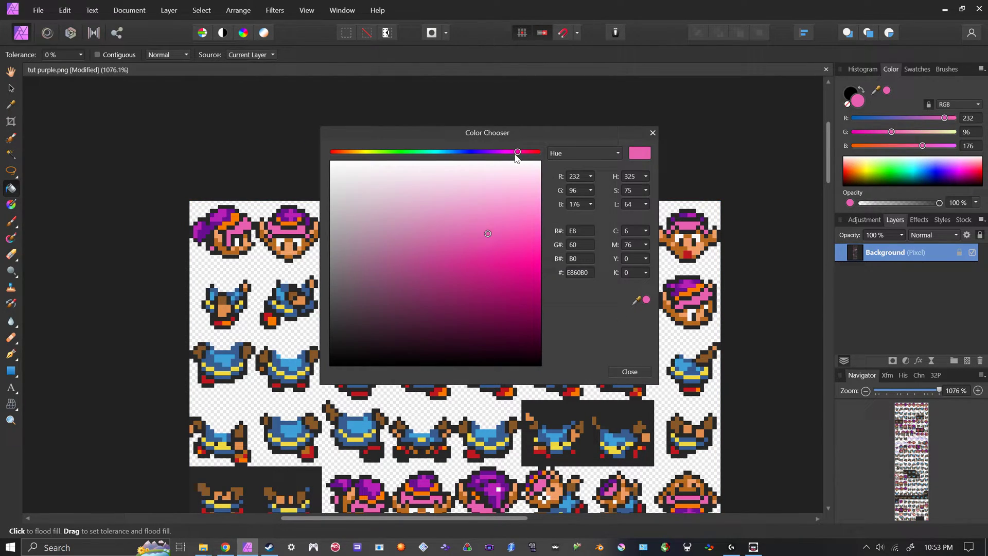
pyautogui.moveTo(514, 153); pyautogui.dragTo(430, 163)
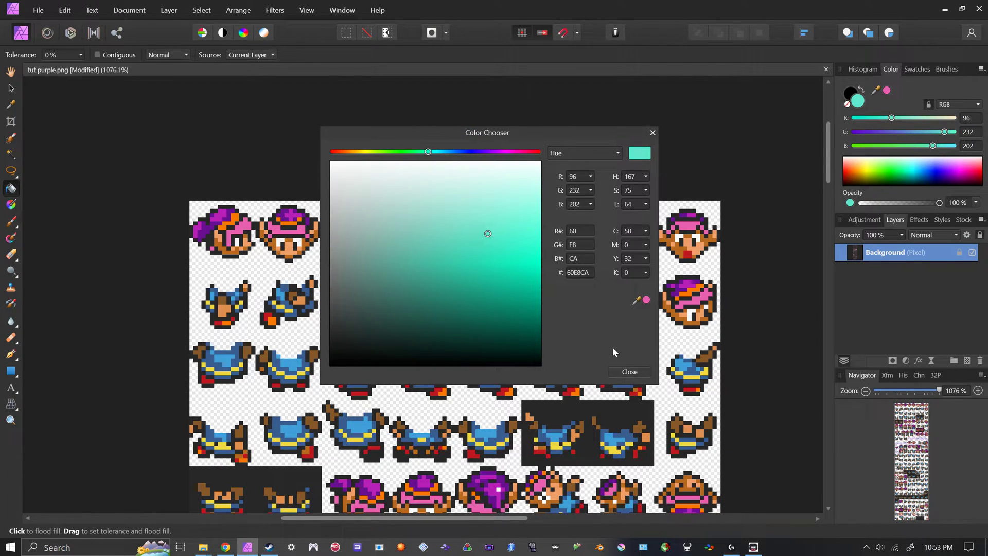
pyautogui.click(629, 372)
pyautogui.click(240, 225)
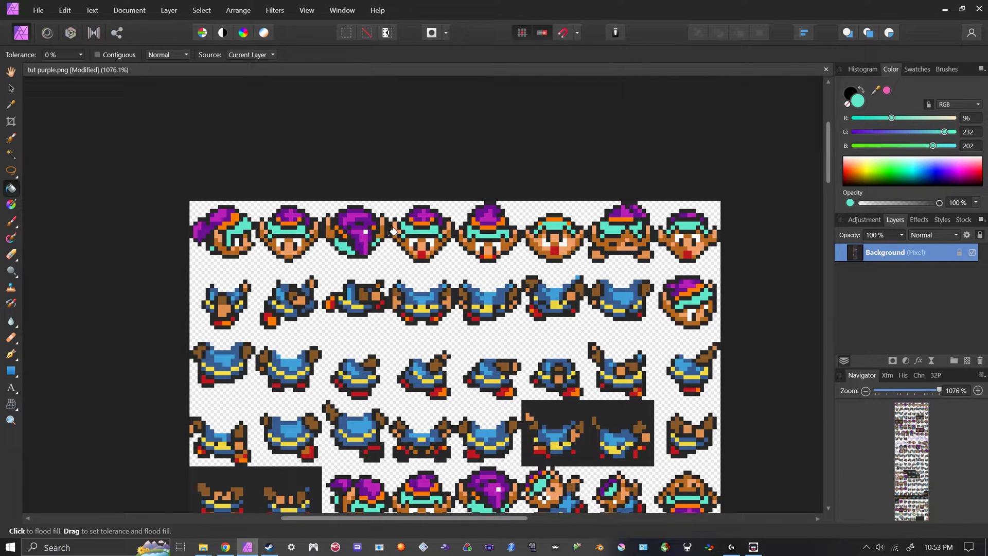
pyautogui.scroll(-1, 383, 239)
pyautogui.scroll(-10, 384, 239)
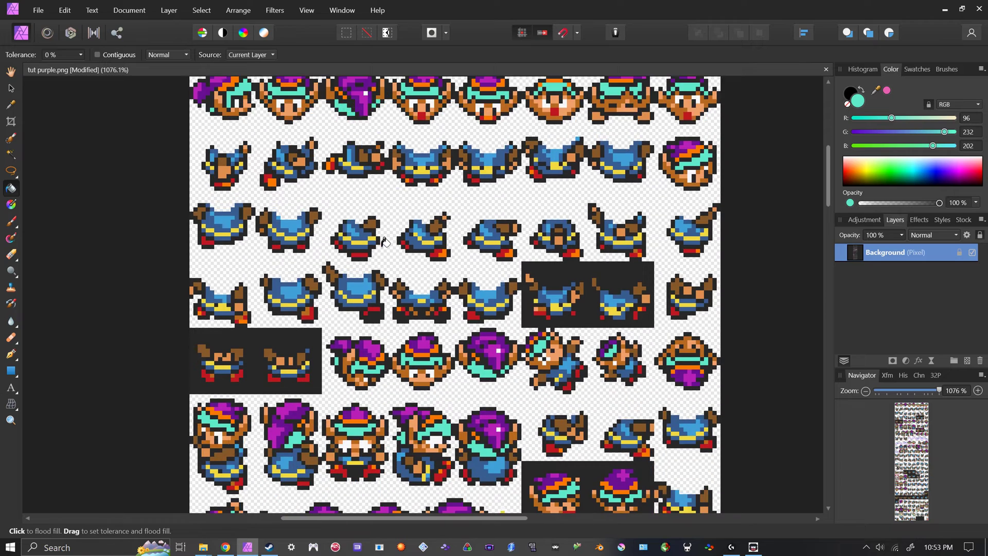
pyautogui.scroll(10, 384, 242)
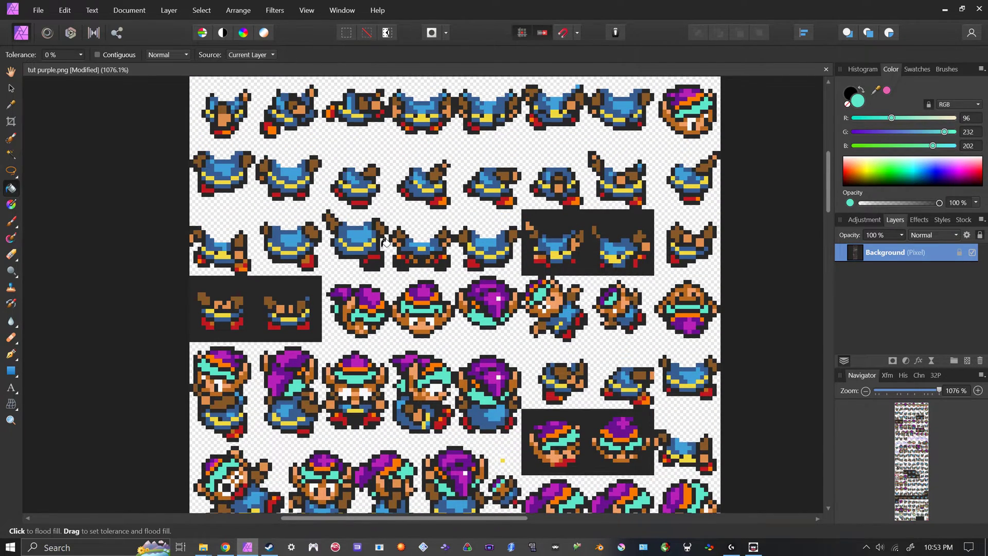
# Try shifting the fill color's hue to yellow (E8D360), flood fill the hair with it, and undo the hair fills.
pyautogui.doubleClick(857, 101)
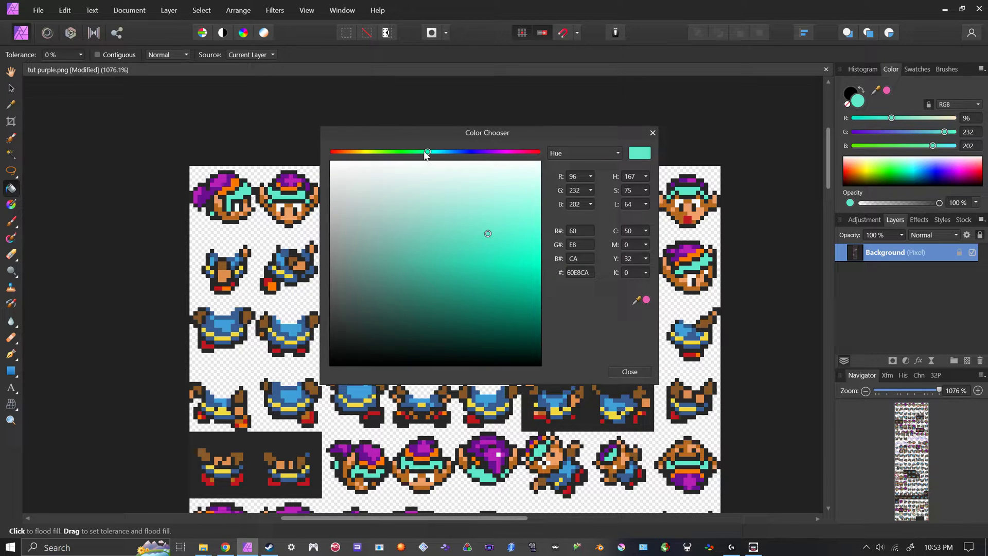
pyautogui.moveTo(426, 153); pyautogui.dragTo(451, 176)
pyautogui.scroll(5, 480, 177)
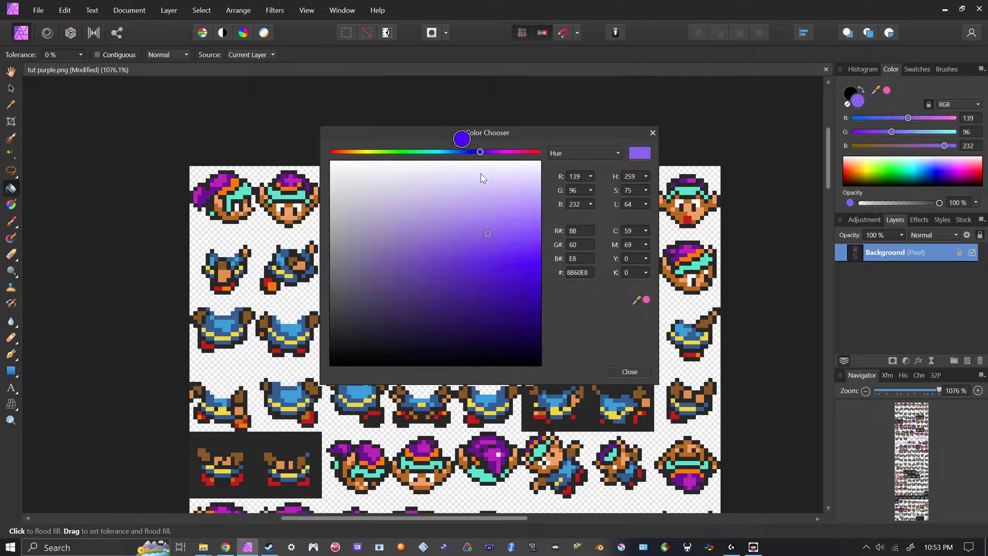
pyautogui.scroll(-10, 482, 177)
pyautogui.scroll(-1, 416, 181)
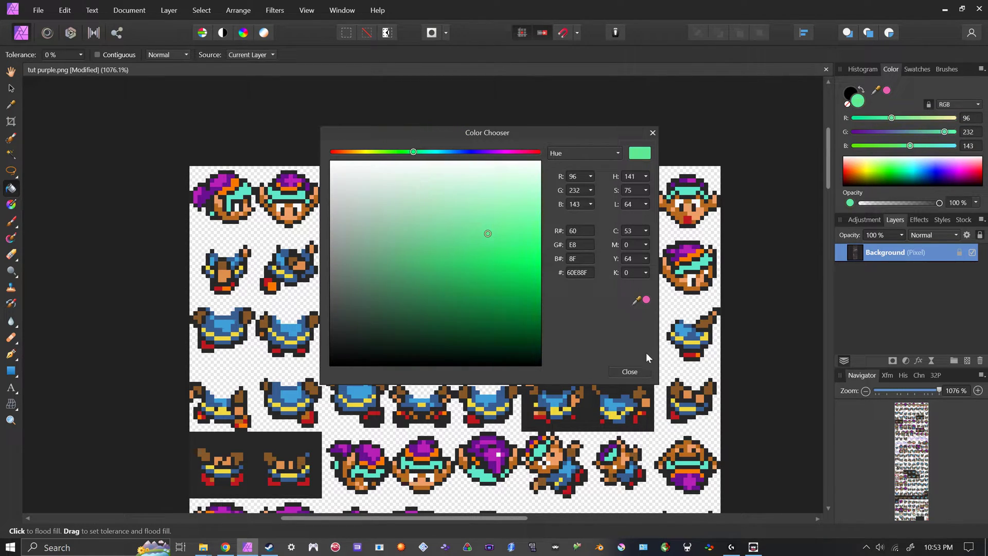
pyautogui.moveTo(383, 150); pyautogui.dragTo(363, 166)
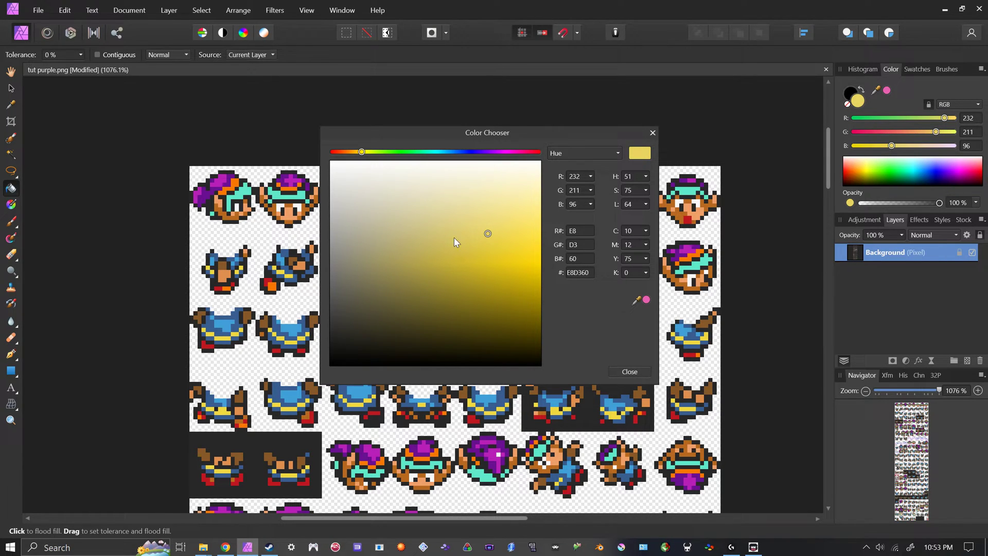
pyautogui.click(630, 371)
pyautogui.click(251, 191)
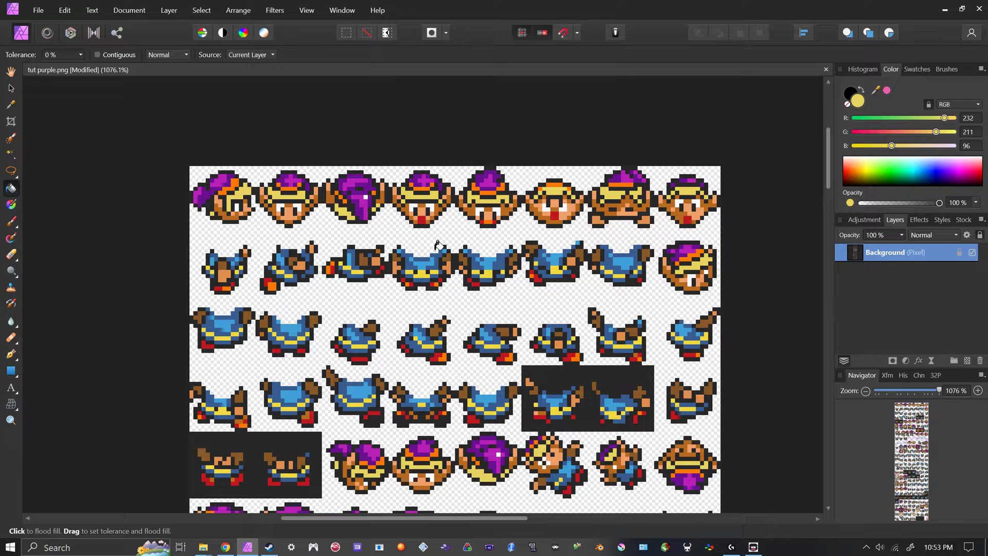
pyautogui.hotkey('ctrl', 'z')
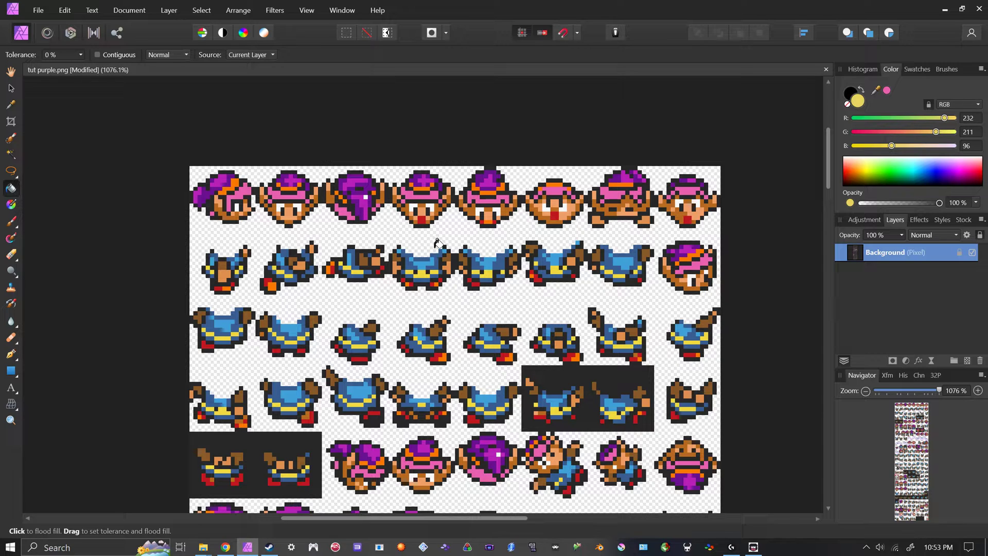
# Review the sheet's heads and bodies with the original pink hair, purple caps, and blue tunics.
pyautogui.scroll(-1, 437, 242)
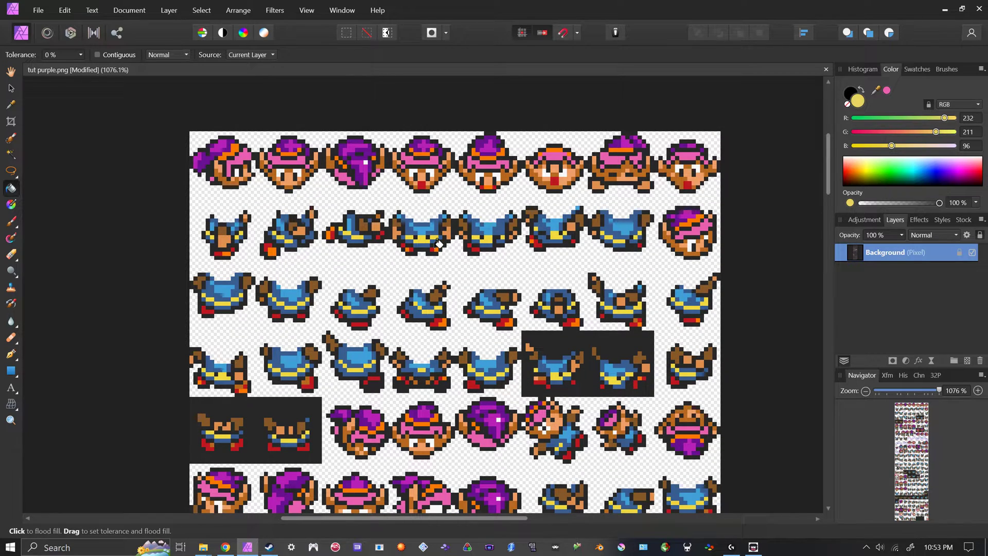
pyautogui.scroll(-2, 439, 242)
pyautogui.scroll(1, 438, 242)
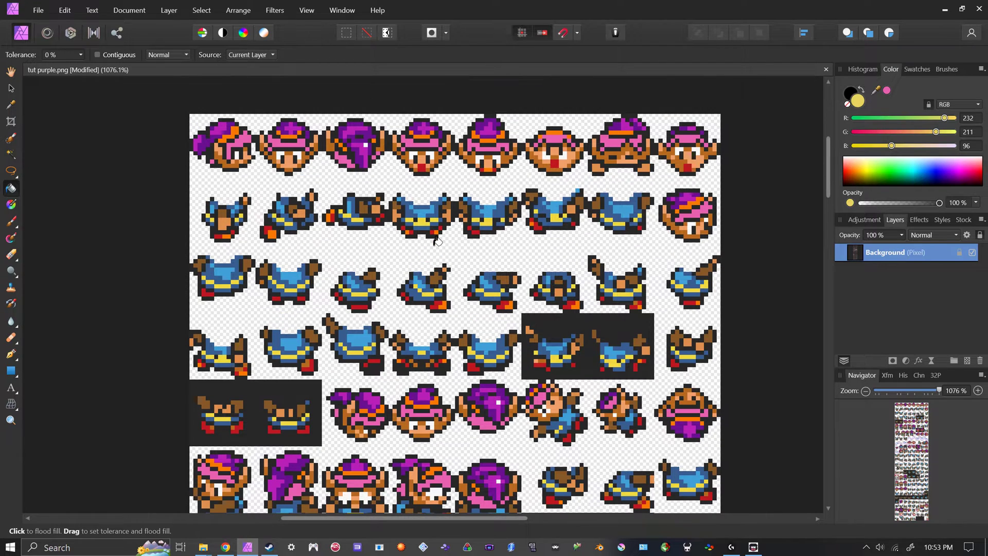
pyautogui.scroll(1, 436, 242)
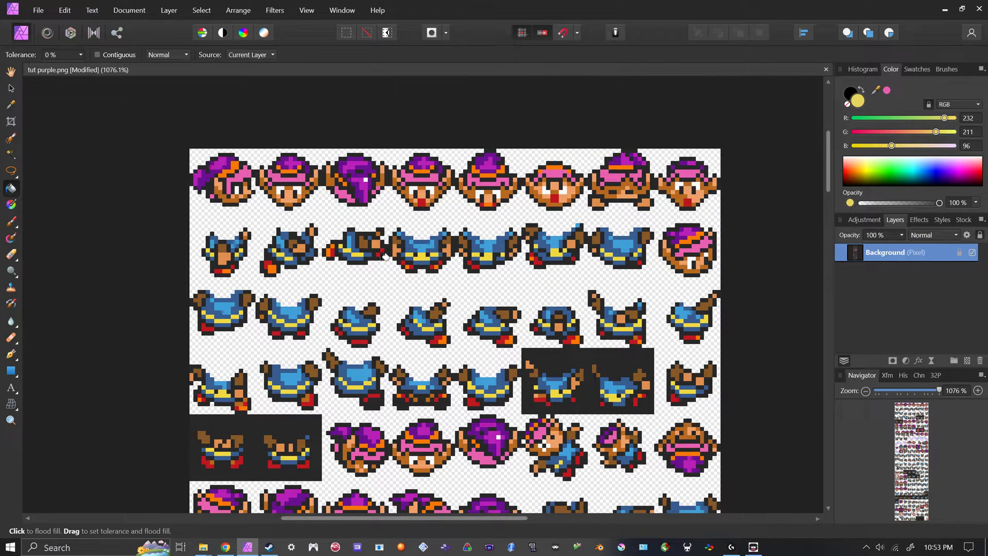
pyautogui.scroll(1, 522, 259)
pyautogui.scroll(-1, 521, 256)
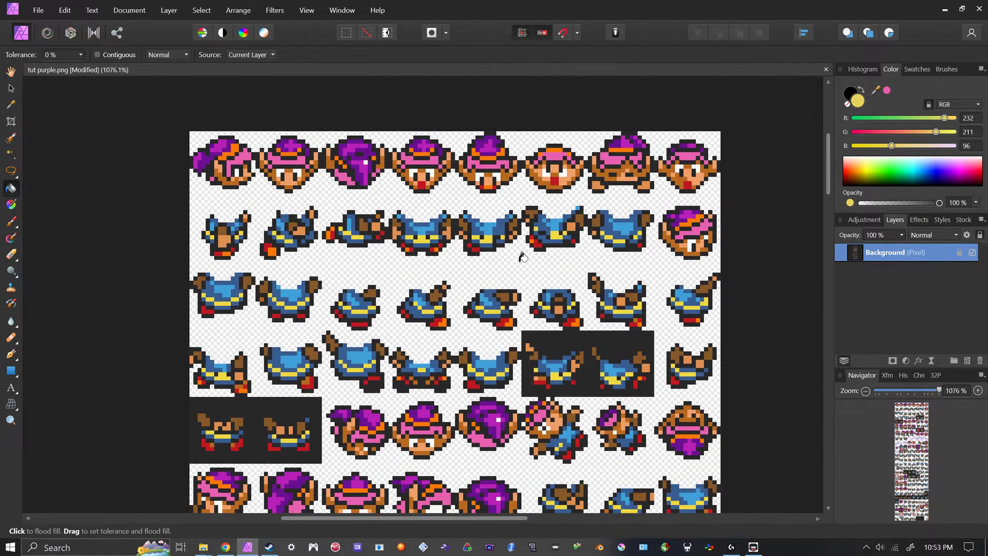
pyautogui.scroll(-7, 523, 257)
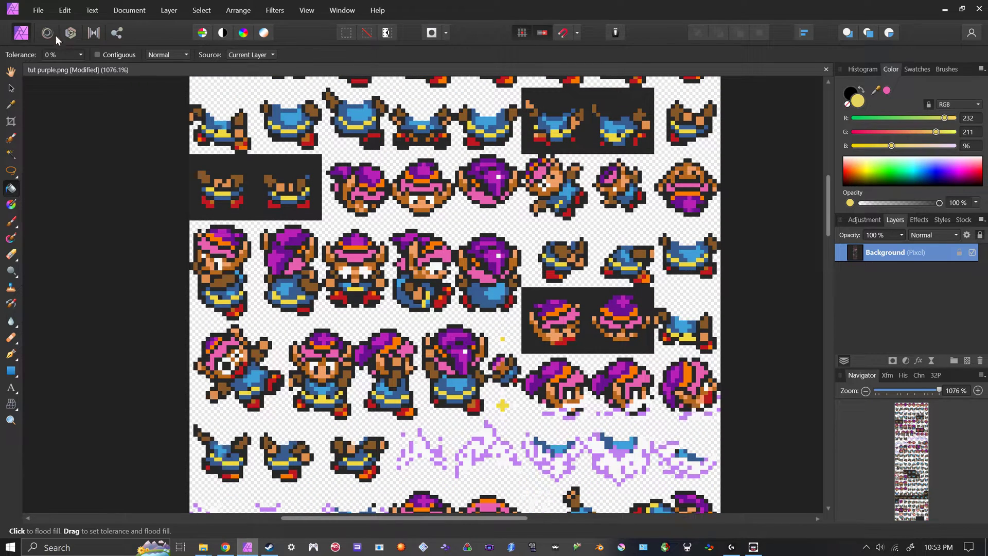
# Export the whole sprite sheet in PNG format at 128 × 448 px.
pyautogui.click(39, 9)
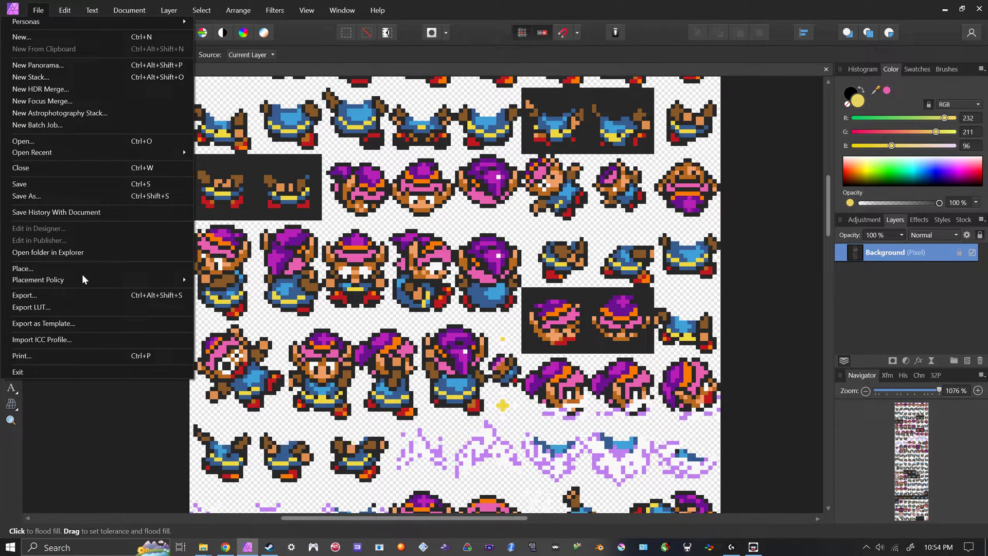
pyautogui.click(78, 295)
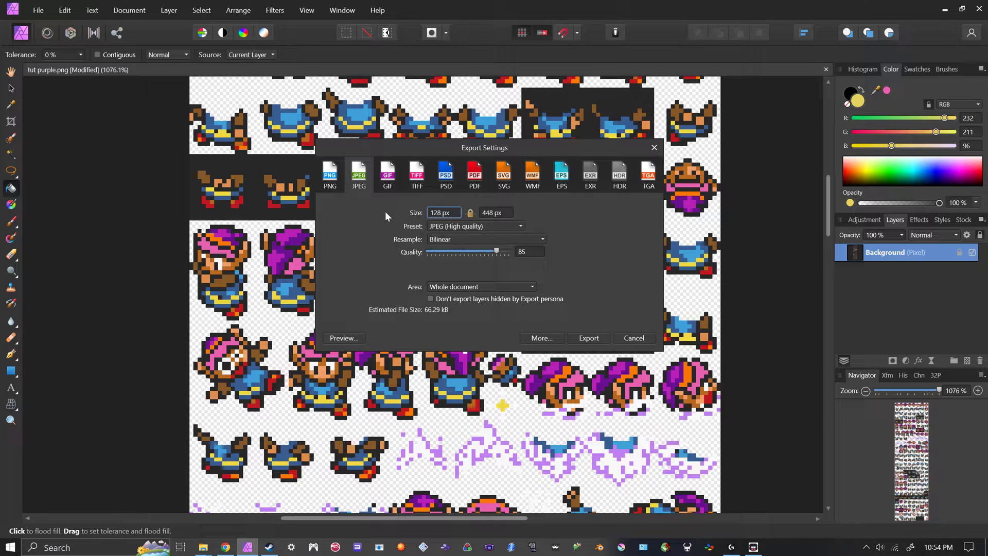
pyautogui.click(330, 175)
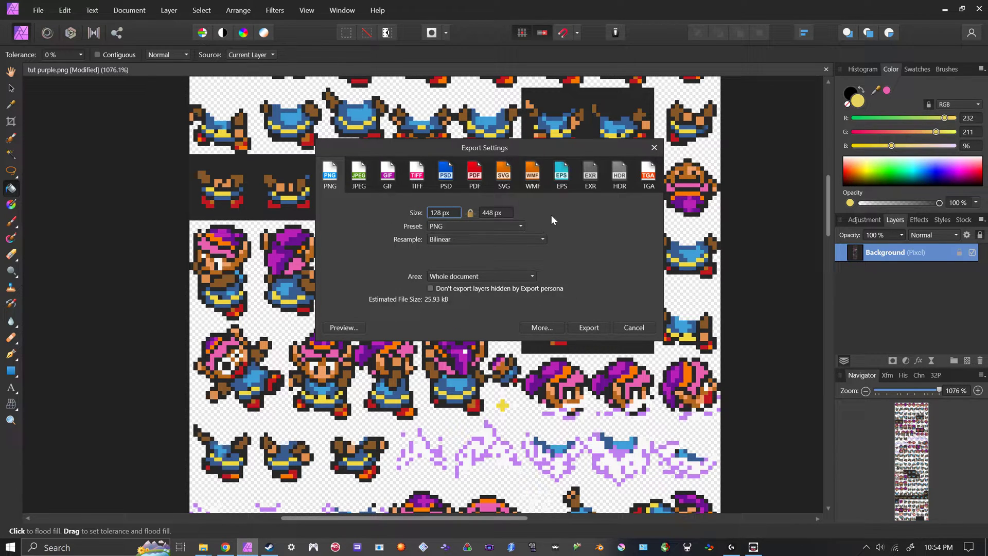
pyautogui.click(597, 329)
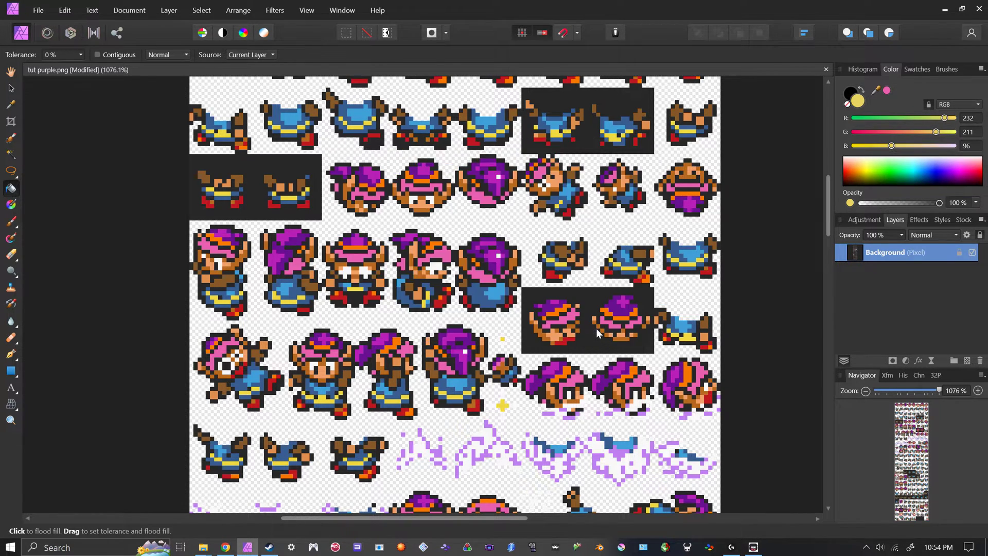
# Save the export as tut purple.png in the tut folder, replacing the existing file, and close the program without saving the modified document.
pyautogui.scroll(2, 182, 252)
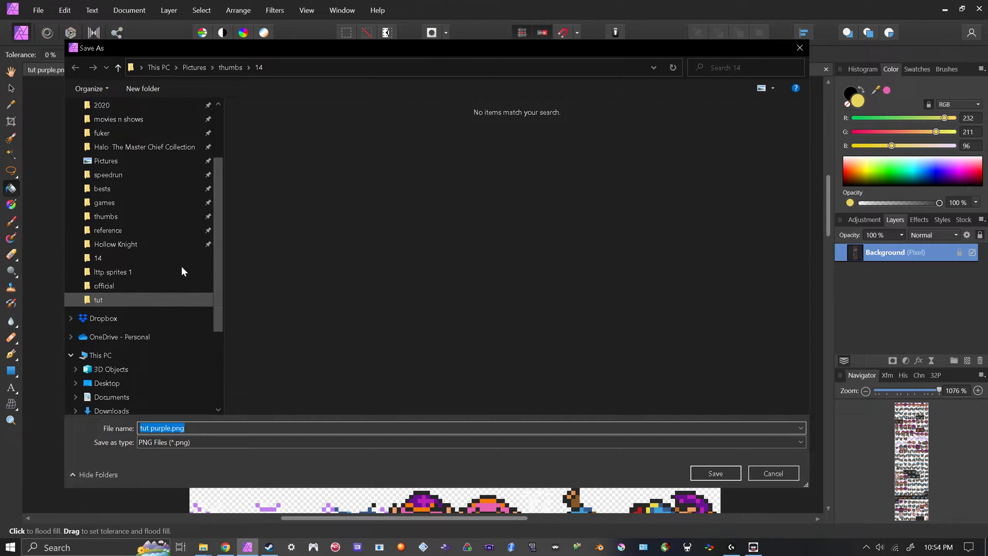
pyautogui.click(181, 268)
pyautogui.doubleClick(289, 161)
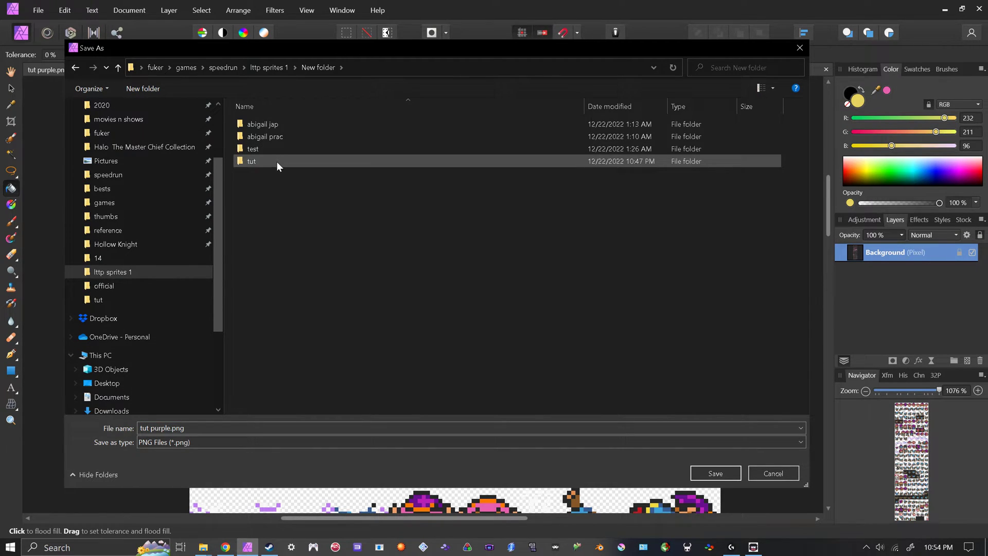
pyautogui.doubleClick(277, 161)
pyautogui.click(273, 149)
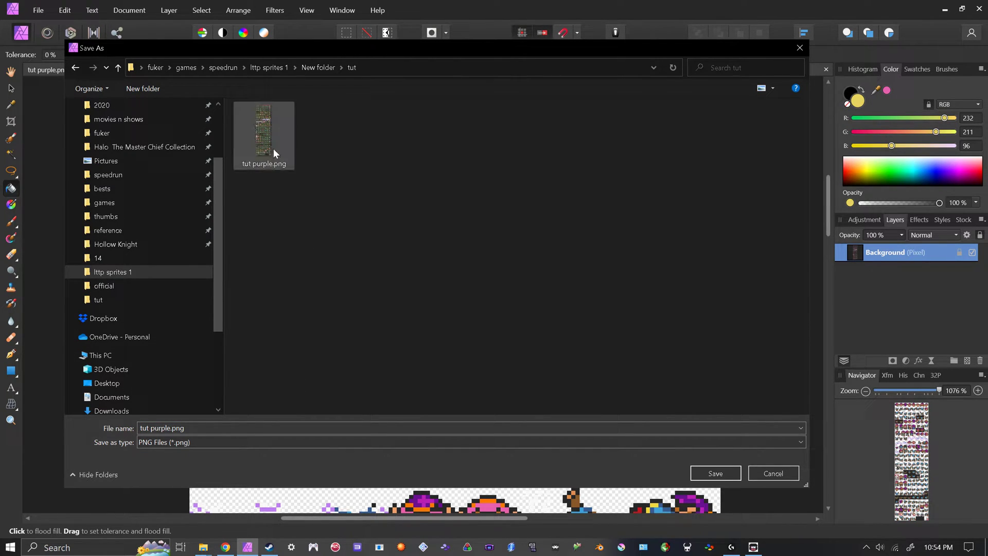
pyautogui.press('Tab')
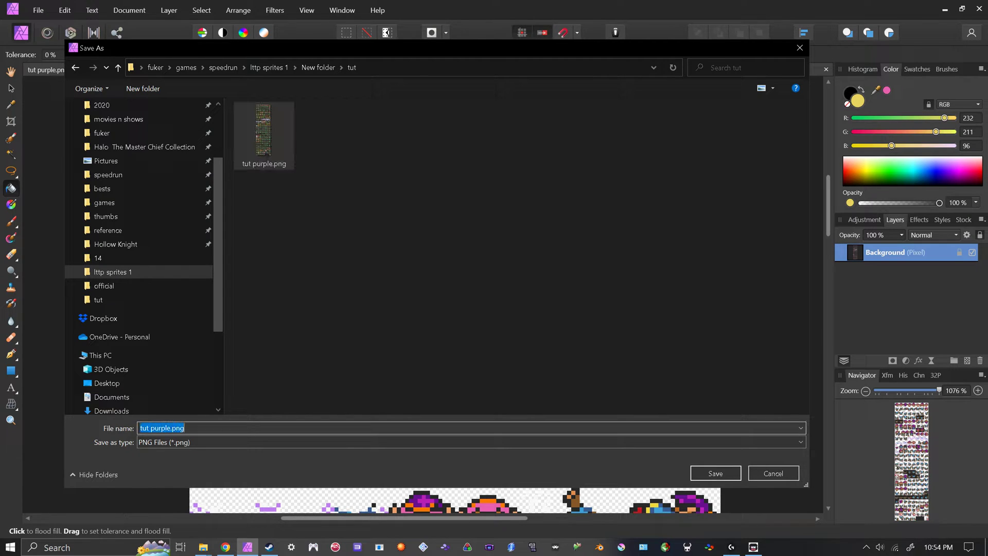
pyautogui.click(170, 427)
pyautogui.click(285, 140)
pyautogui.click(703, 472)
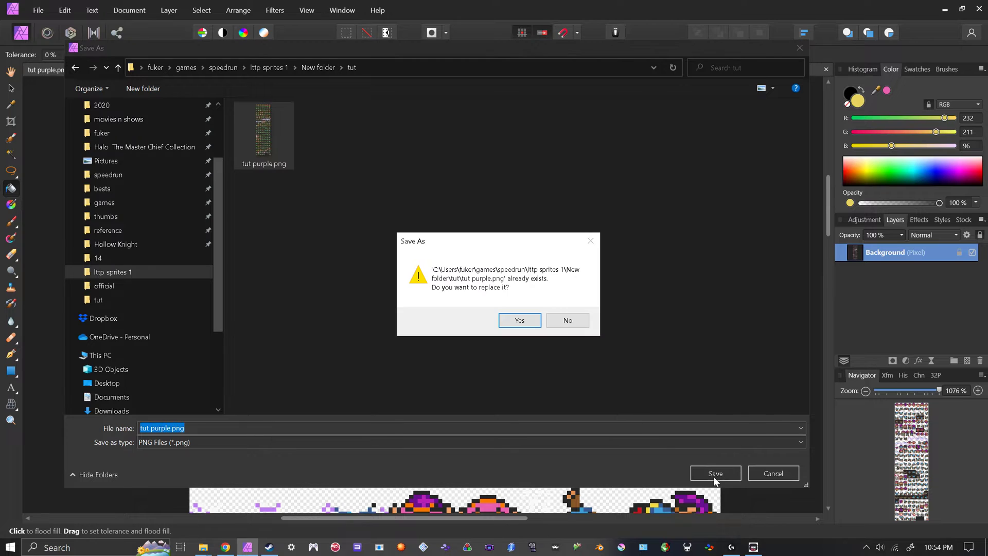
pyautogui.click(512, 322)
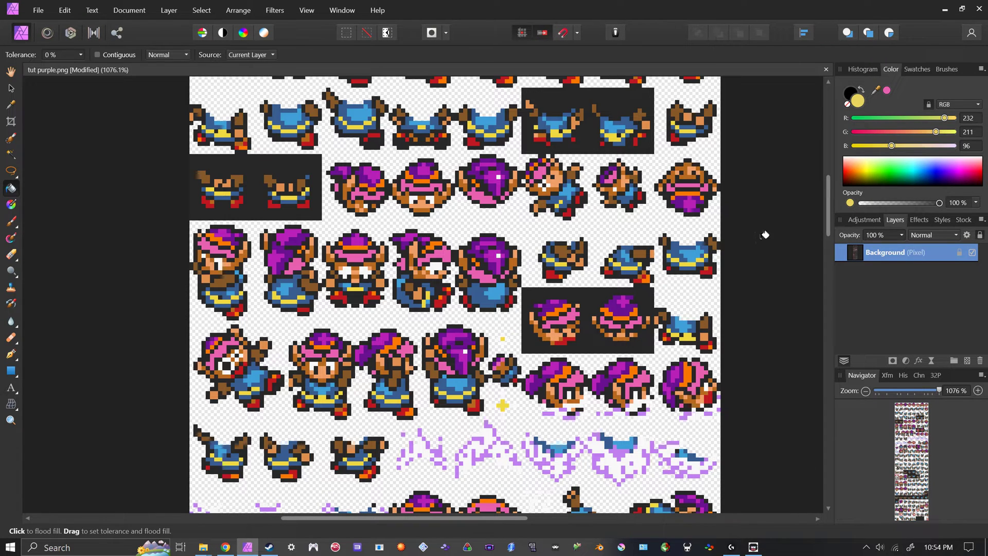
pyautogui.click(979, 9)
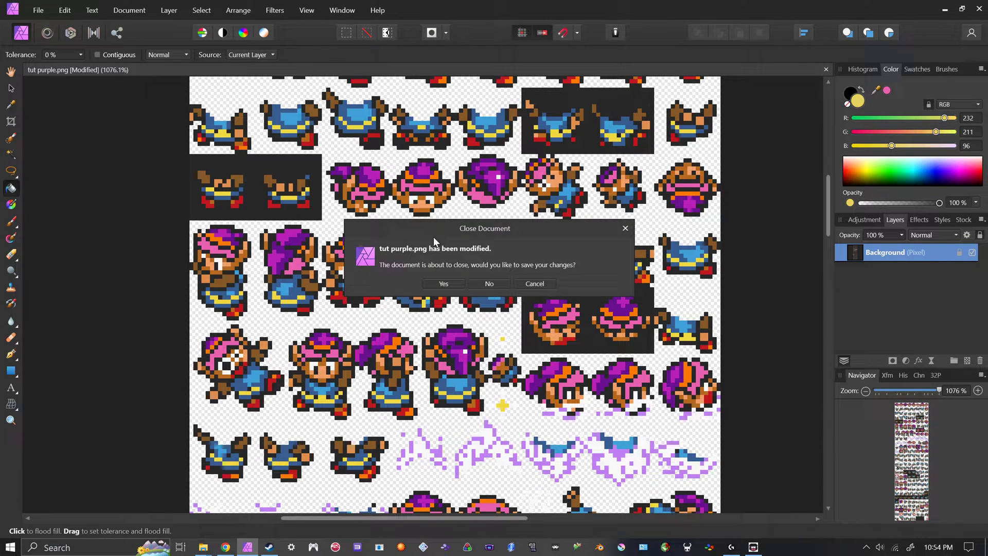
pyautogui.click(494, 286)
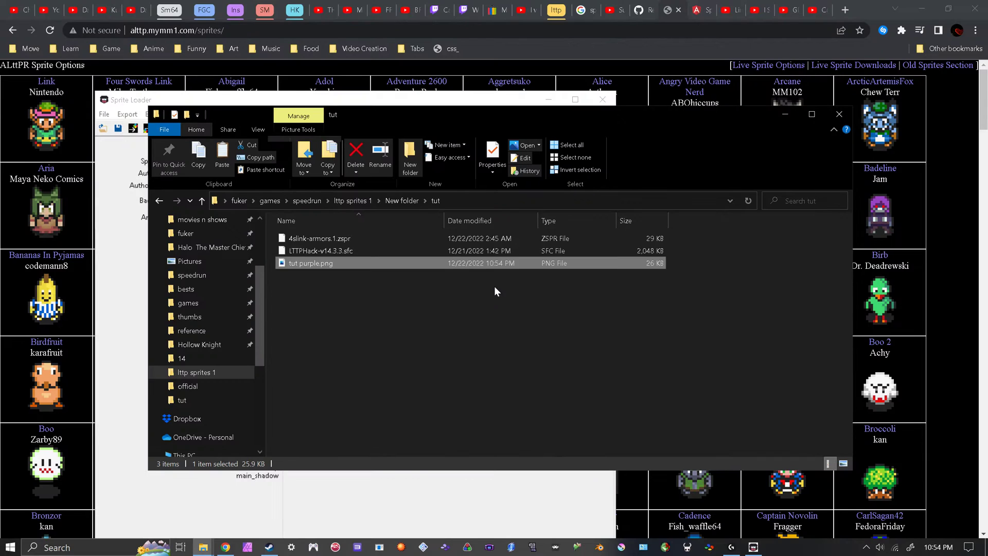
# View the exported tut purple.png up close to check the recolored sprites, closing the image and minimizing its folder when finished.
pyautogui.doubleClick(326, 265)
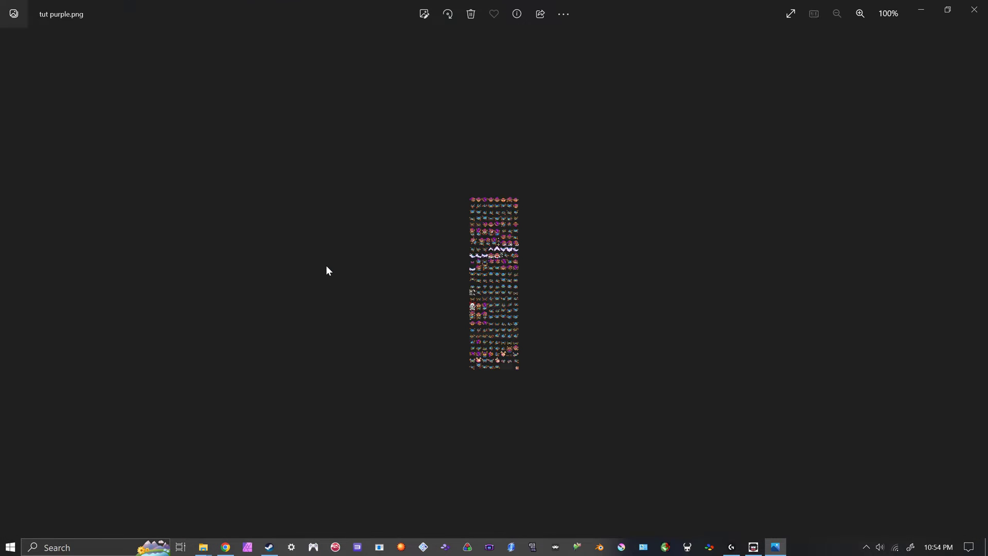
pyautogui.scroll(5, 443, 330)
pyautogui.scroll(3, 445, 329)
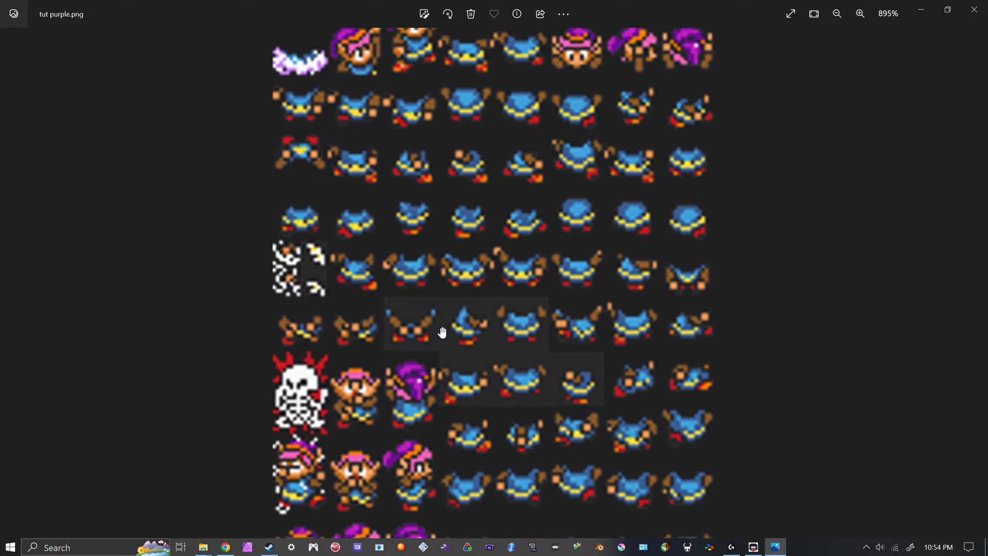
pyautogui.scroll(-4, 443, 330)
pyautogui.scroll(2, 443, 331)
pyautogui.scroll(1, 442, 331)
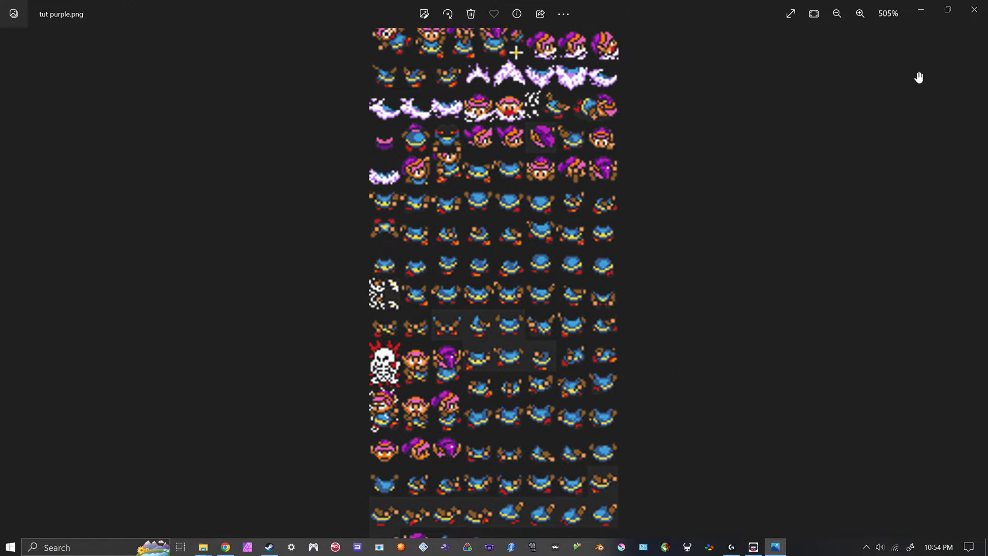
pyautogui.click(984, 18)
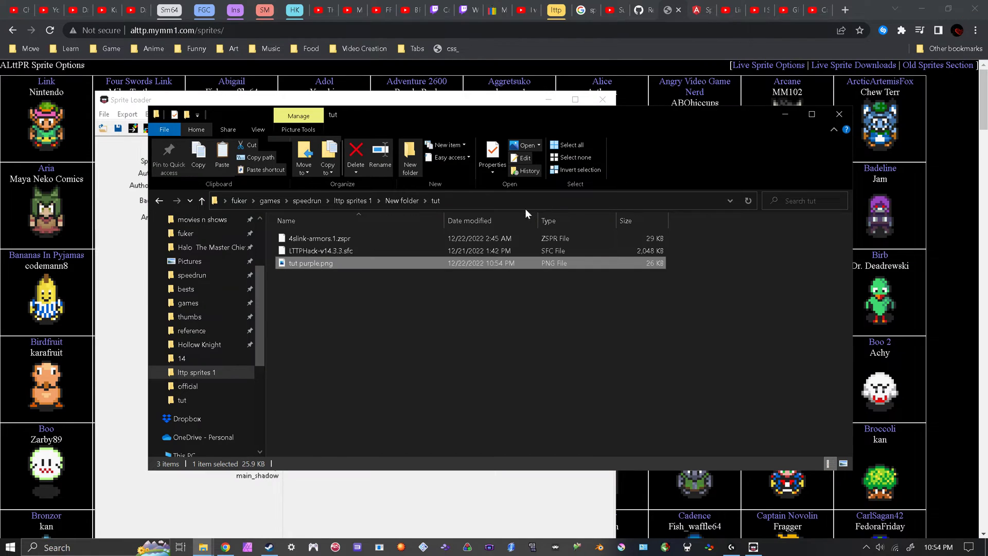
pyautogui.click(785, 114)
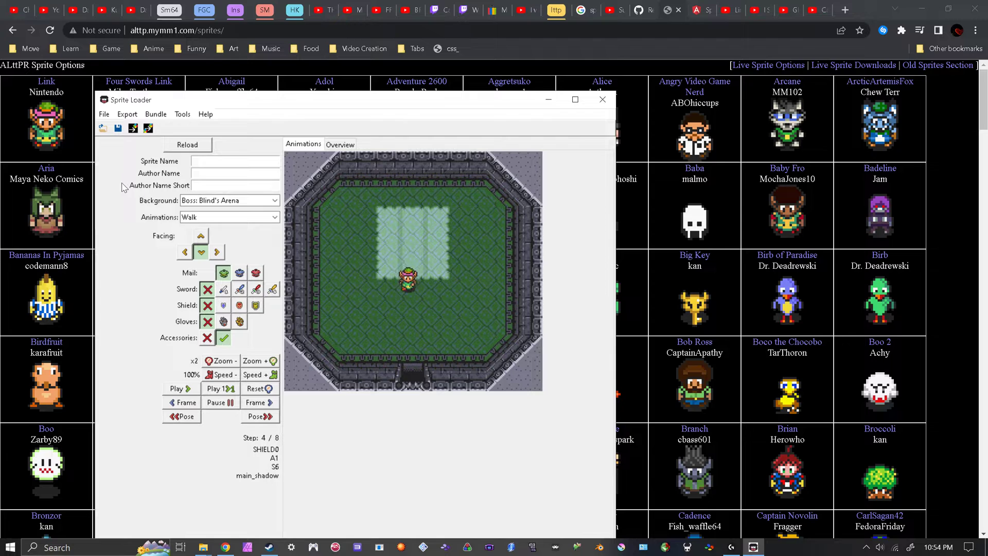
# Look over the ALttP Sprite Injector page in the browser and compare it with the Sprite Loader.
pyautogui.click(678, 5)
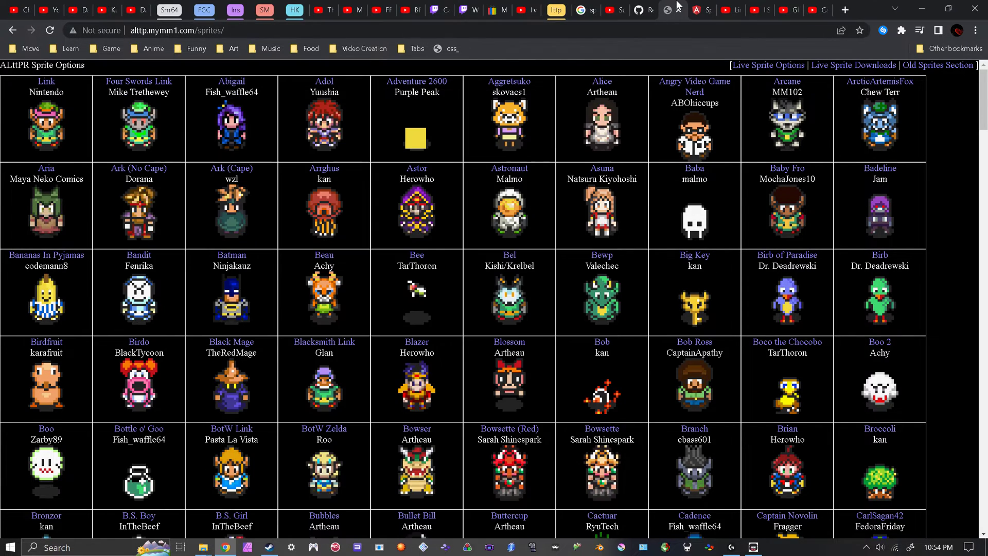
pyautogui.click(696, 7)
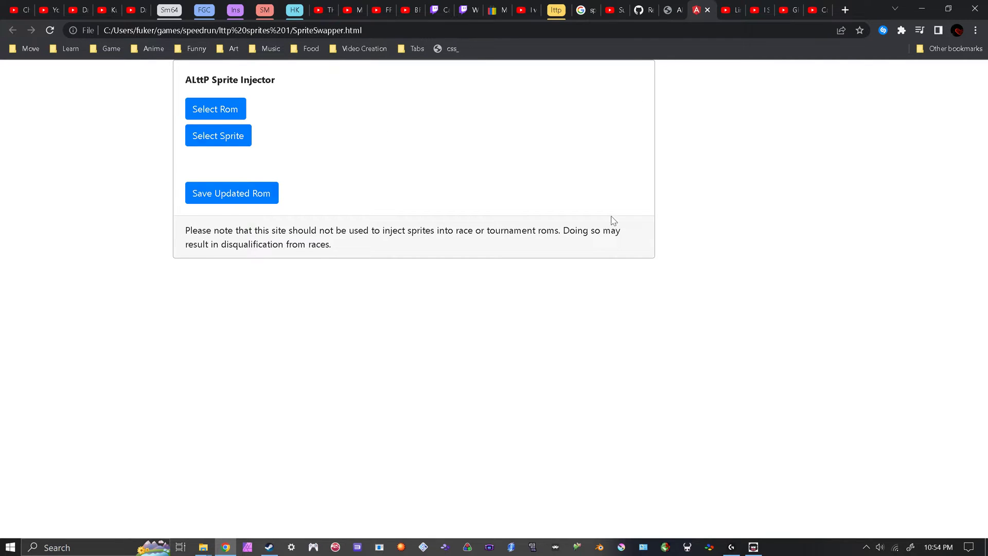
pyautogui.click(745, 549)
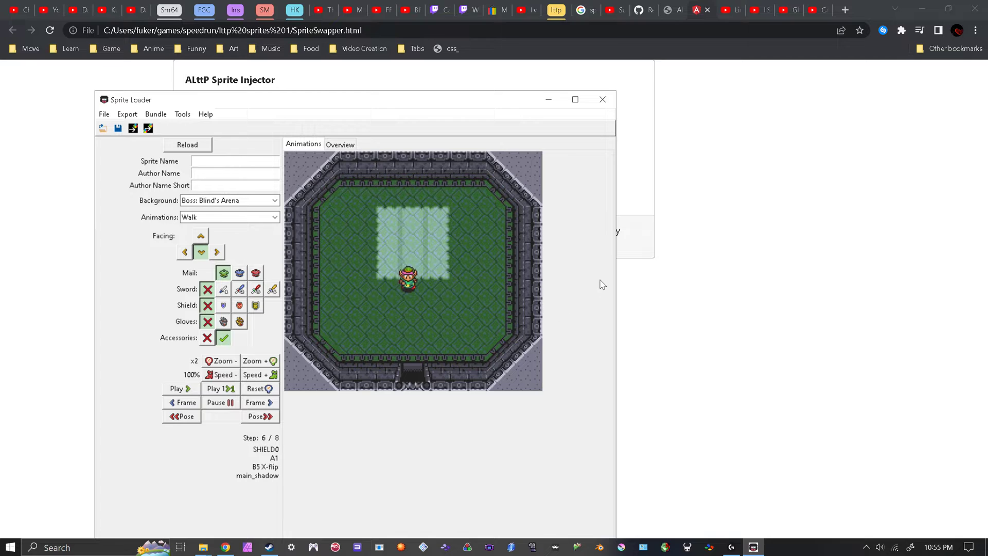
pyautogui.click(812, 224)
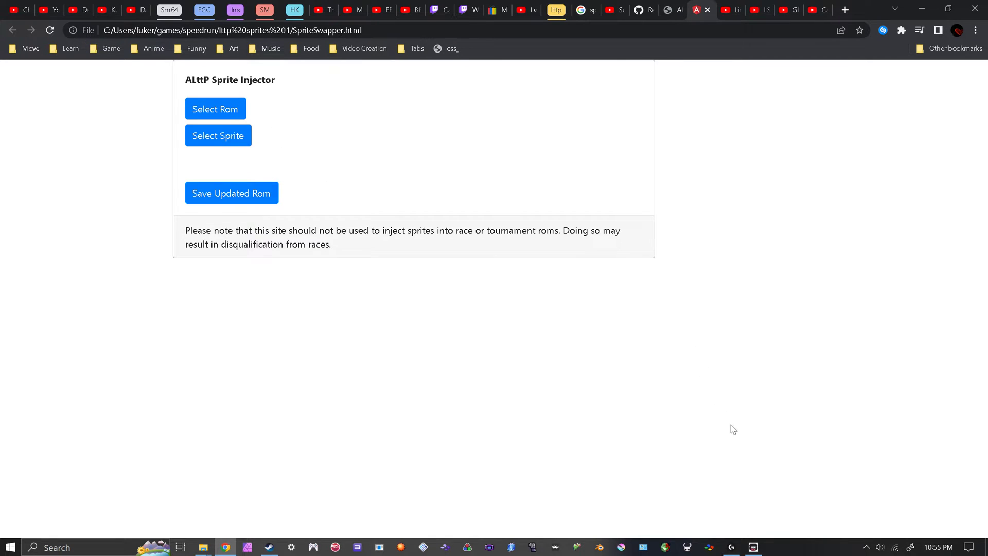
# Switch to Sprite Loader and open tut purple.png from the tut folder as the sprite.
pyautogui.moveTo(758, 547)
pyautogui.click(753, 547)
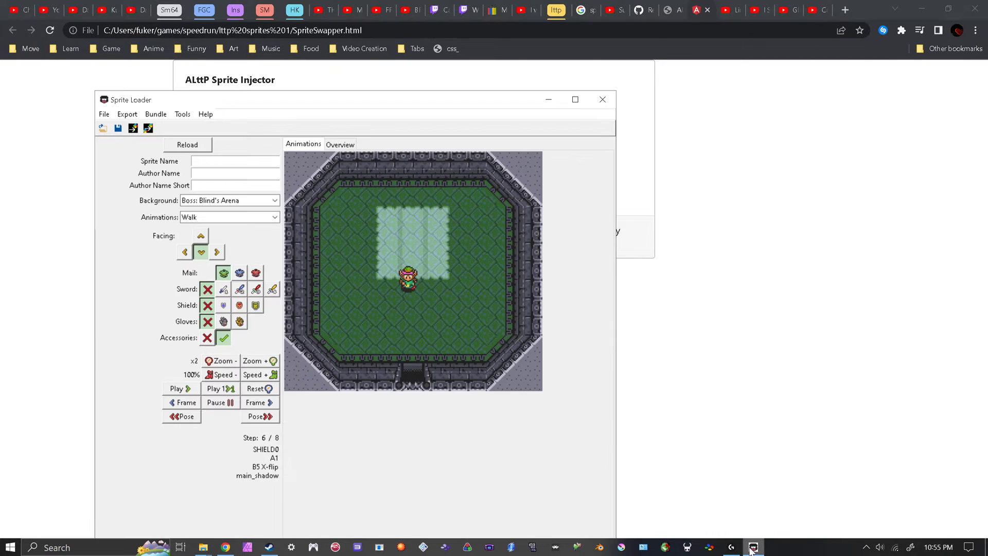
pyautogui.click(105, 116)
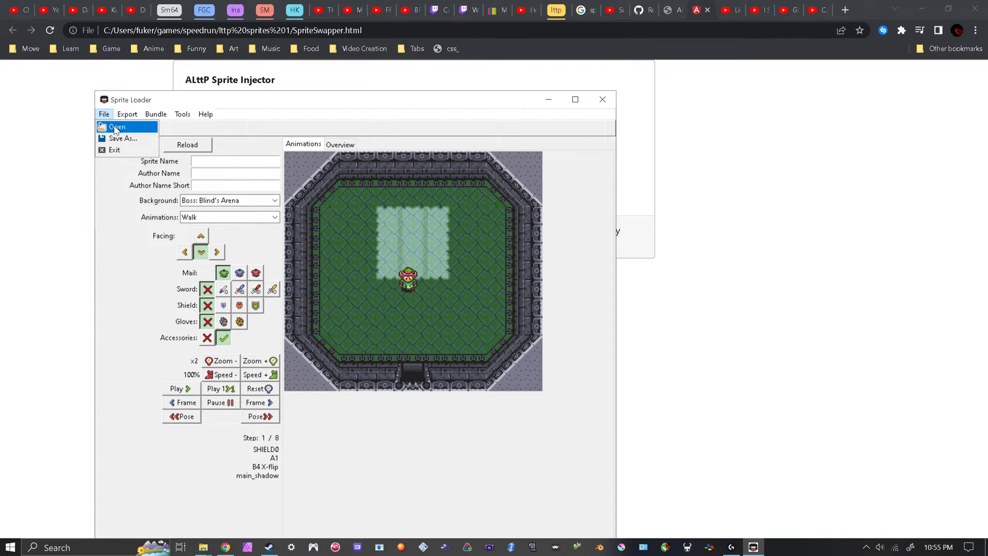
pyautogui.click(116, 128)
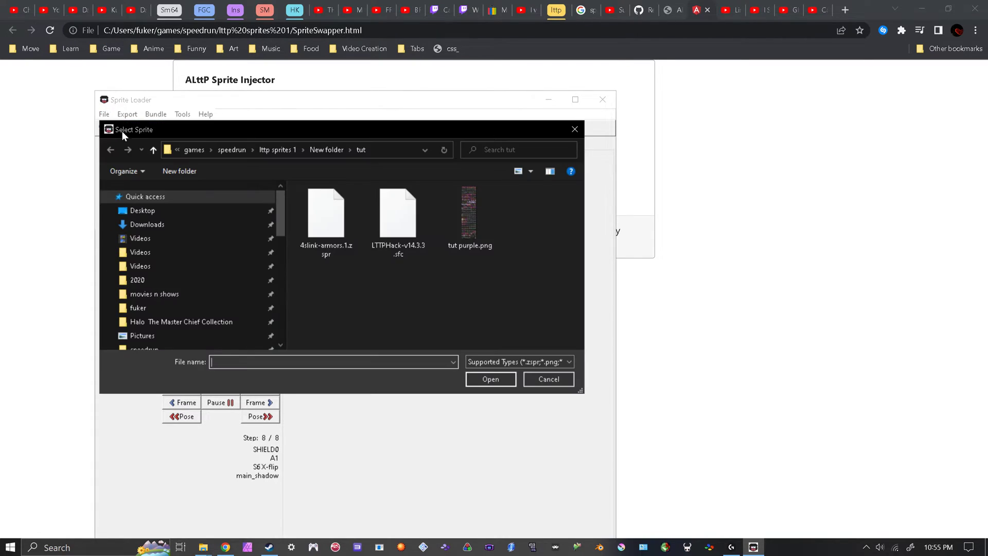
pyautogui.doubleClick(466, 214)
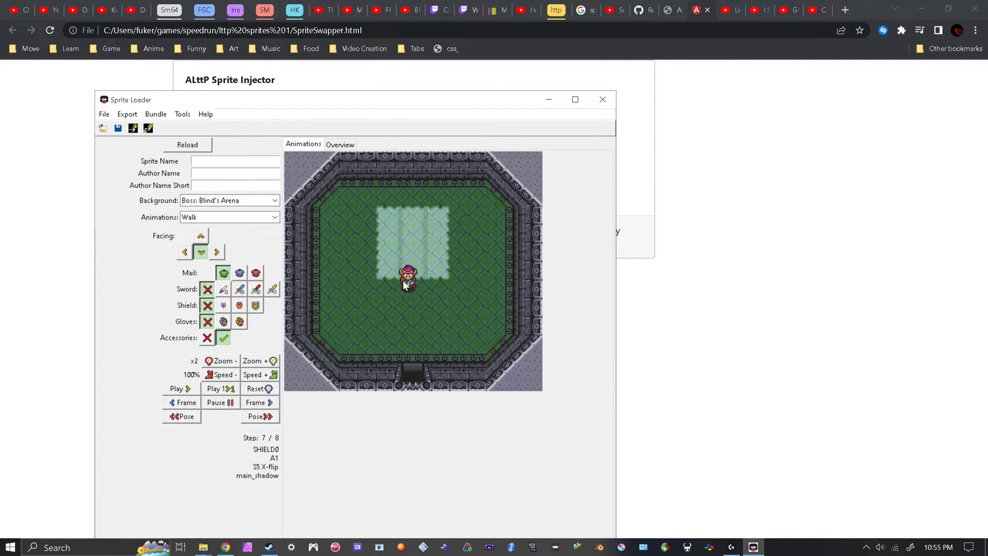
# Preview the sprite facing right with the Swim and Dash charge animations, slowing playback to 30%.
pyautogui.click(217, 252)
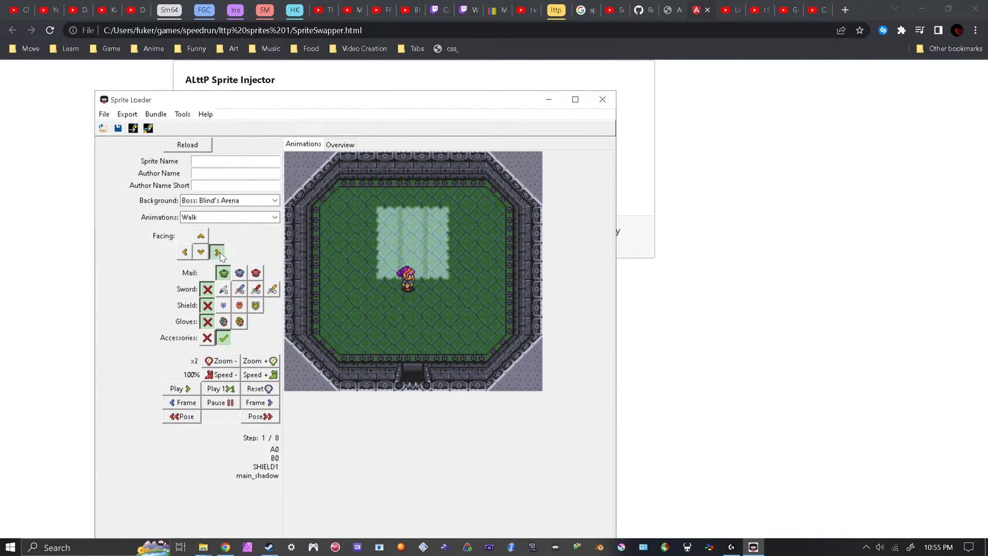
pyautogui.click(249, 218)
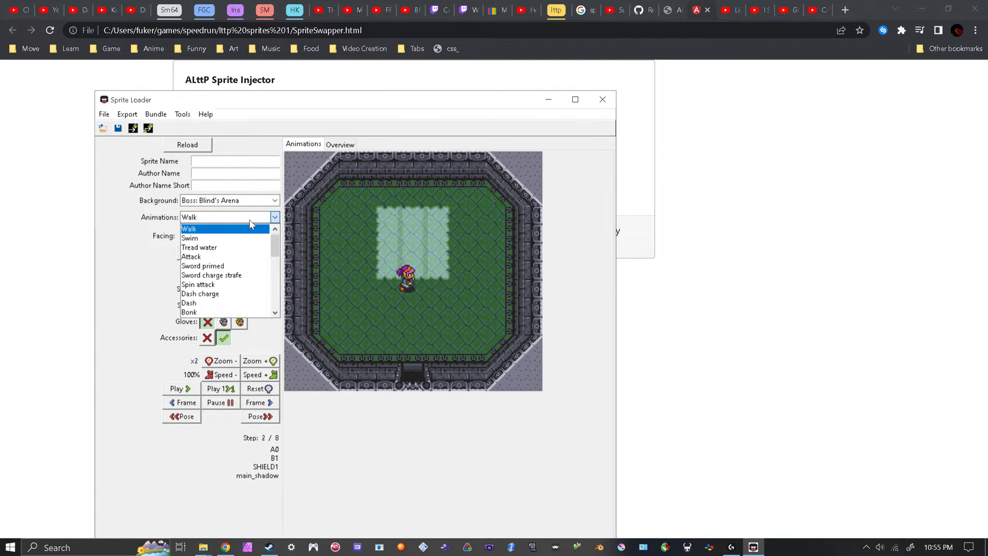
pyautogui.click(236, 238)
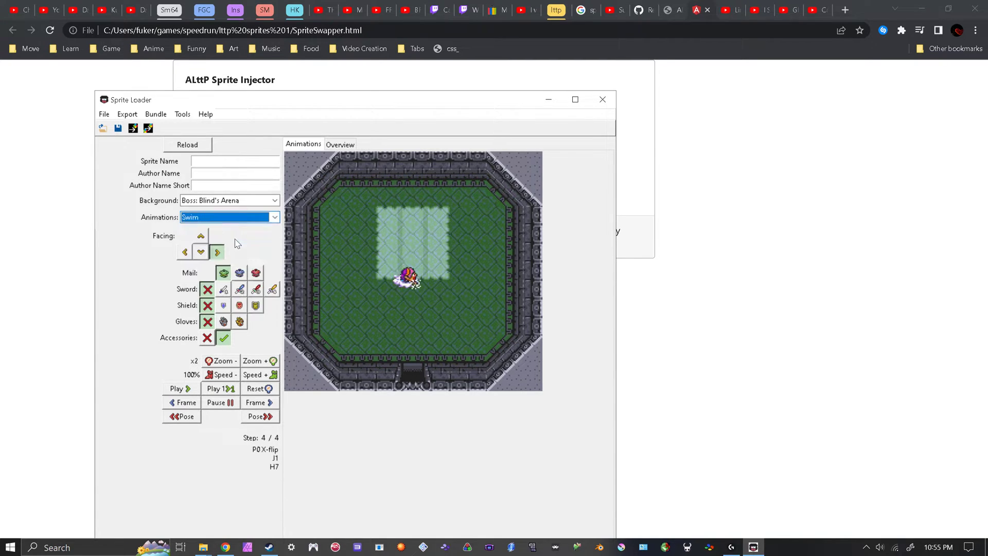
pyautogui.click(271, 217)
pyautogui.click(236, 293)
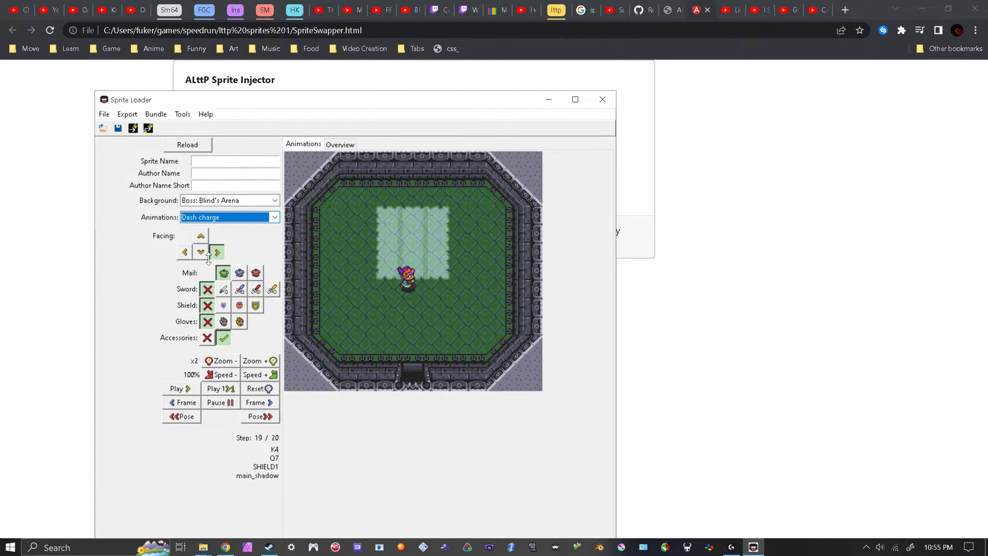
pyautogui.click(226, 379)
pyautogui.click(222, 379)
pyautogui.click(221, 379)
pyautogui.click(133, 128)
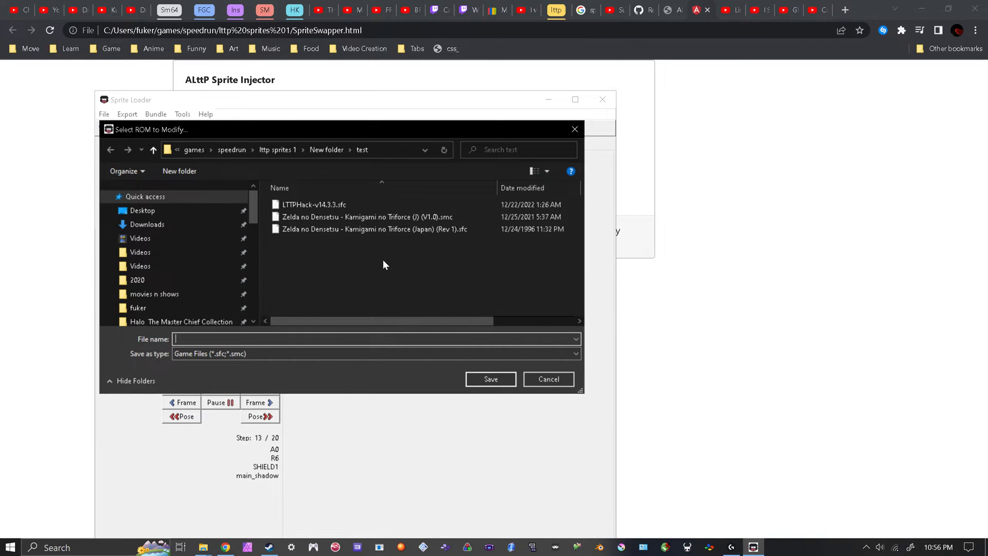
pyautogui.click(334, 152)
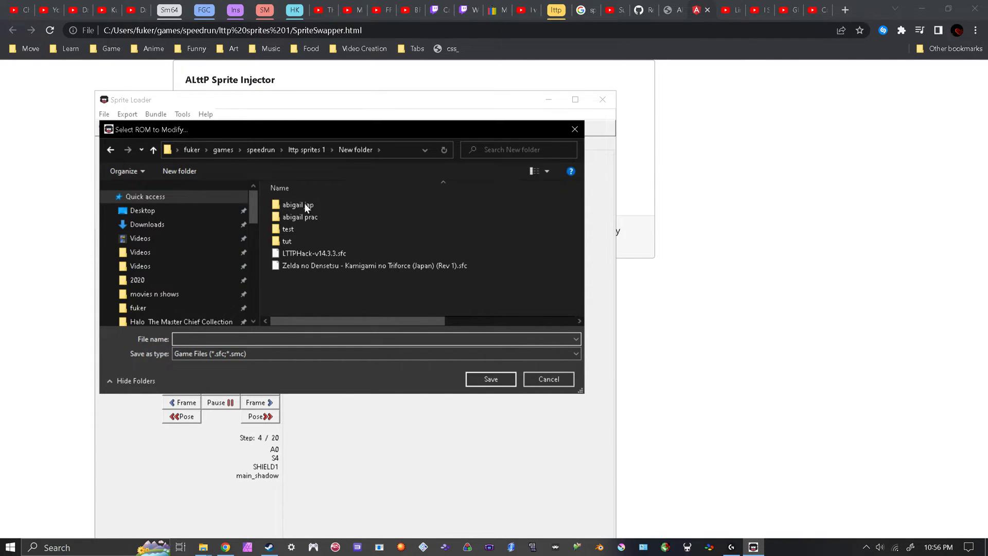
pyautogui.doubleClick(286, 240)
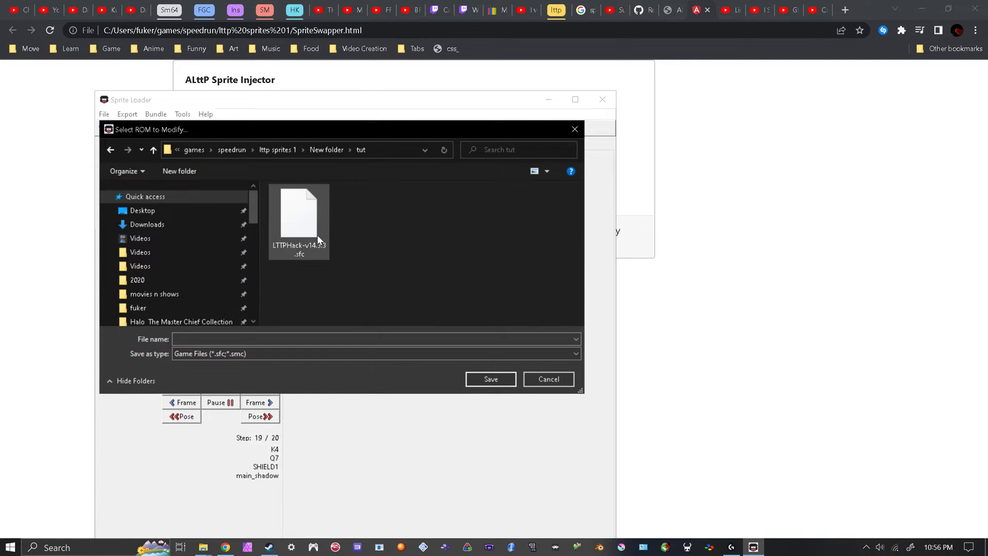
pyautogui.moveTo(323, 128); pyautogui.dragTo(485, 164)
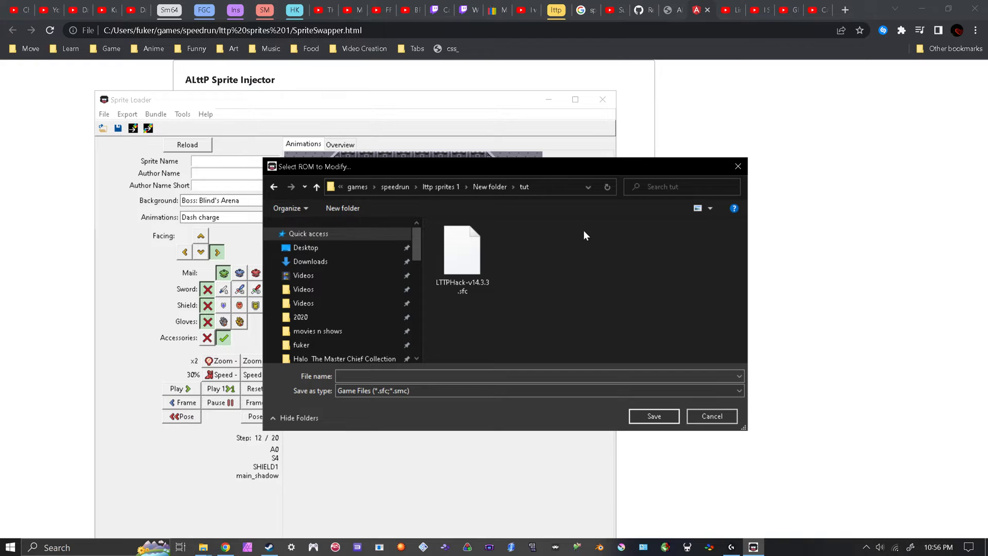
pyautogui.click(711, 416)
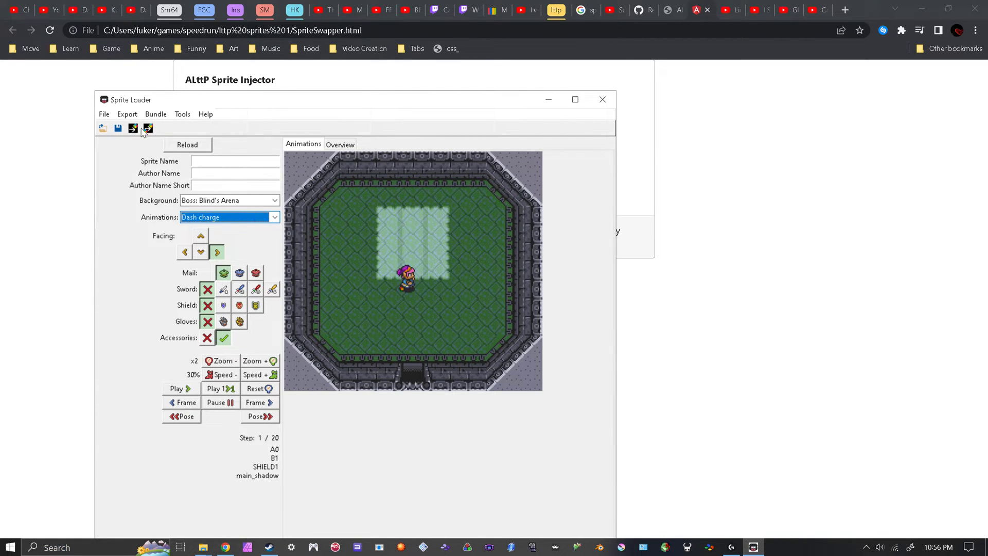
# Save the sprite in ZSPR format as purple in the tut folder, and close Sprite Loader.
pyautogui.click(118, 129)
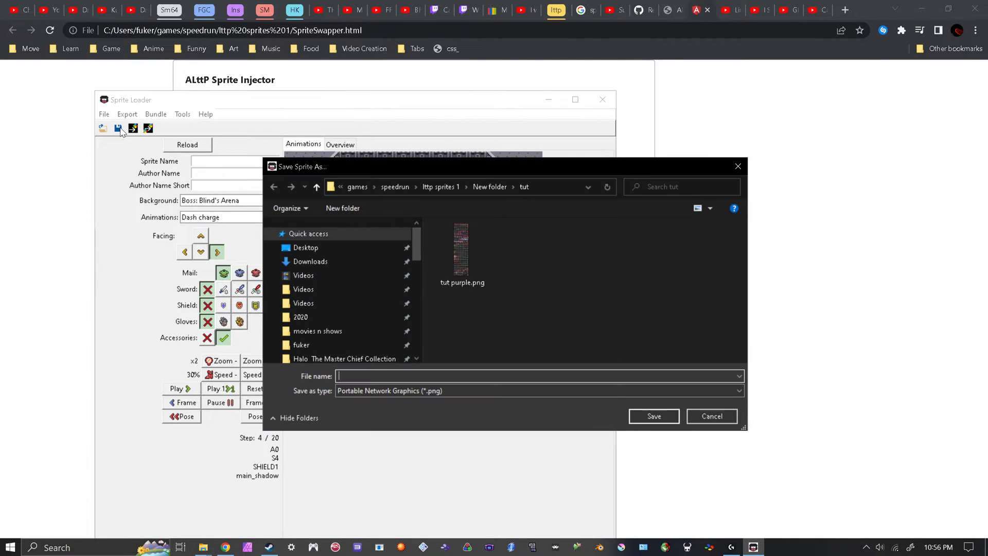
pyautogui.click(441, 391)
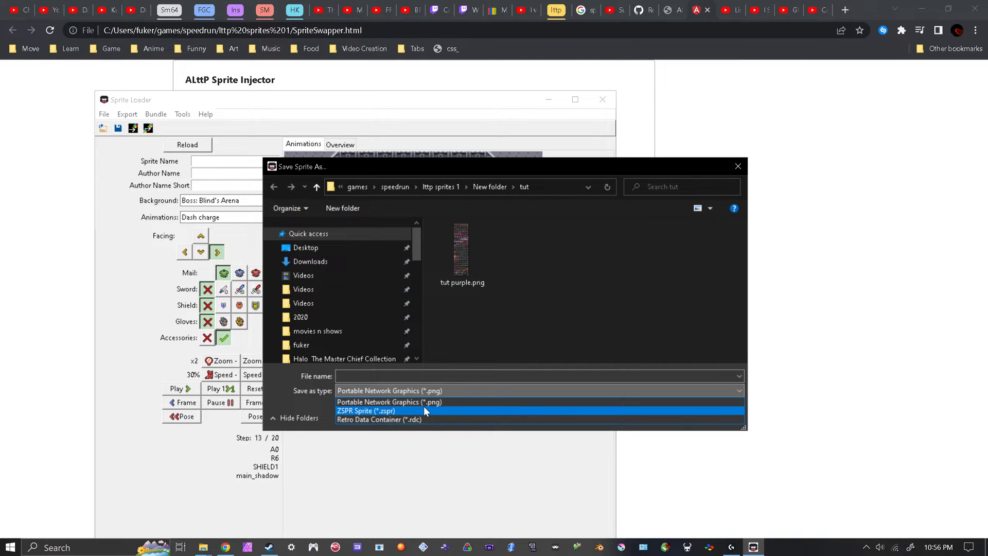
pyautogui.click(424, 408)
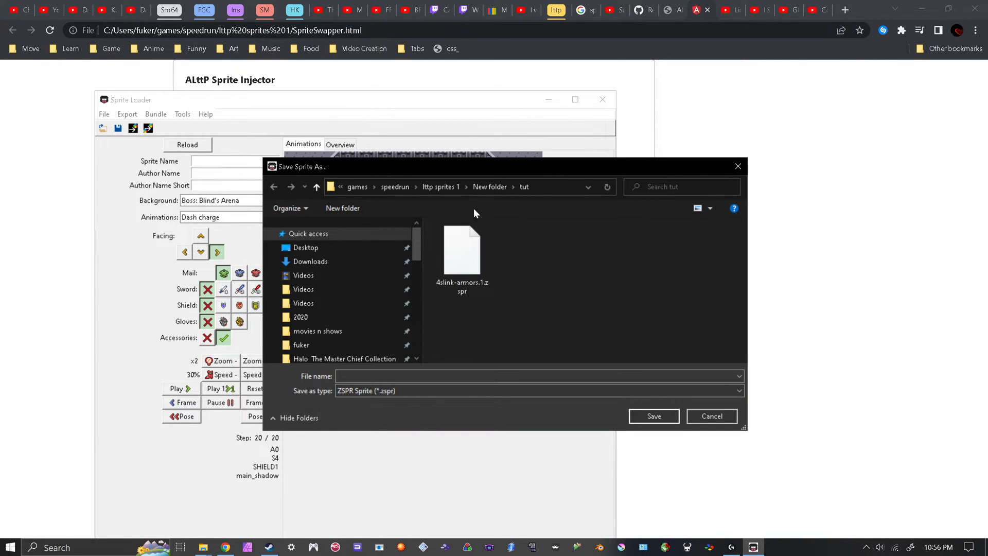
pyautogui.click(491, 188)
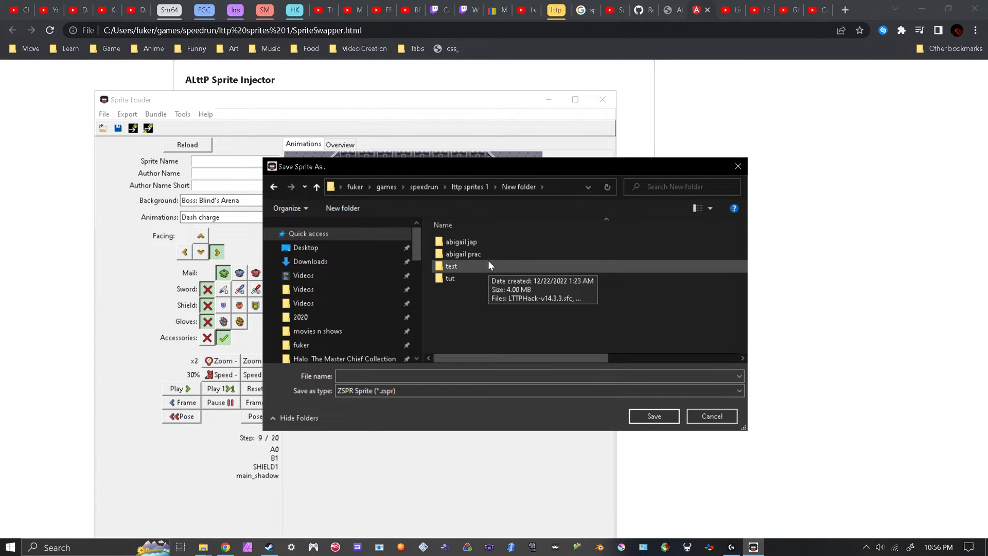
pyautogui.click(461, 189)
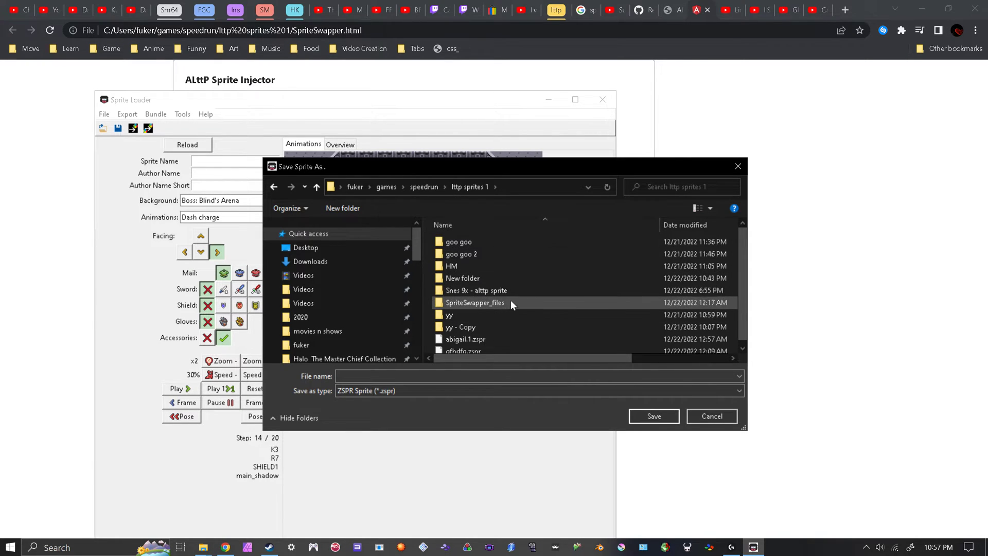
pyautogui.doubleClick(494, 276)
pyautogui.doubleClick(477, 279)
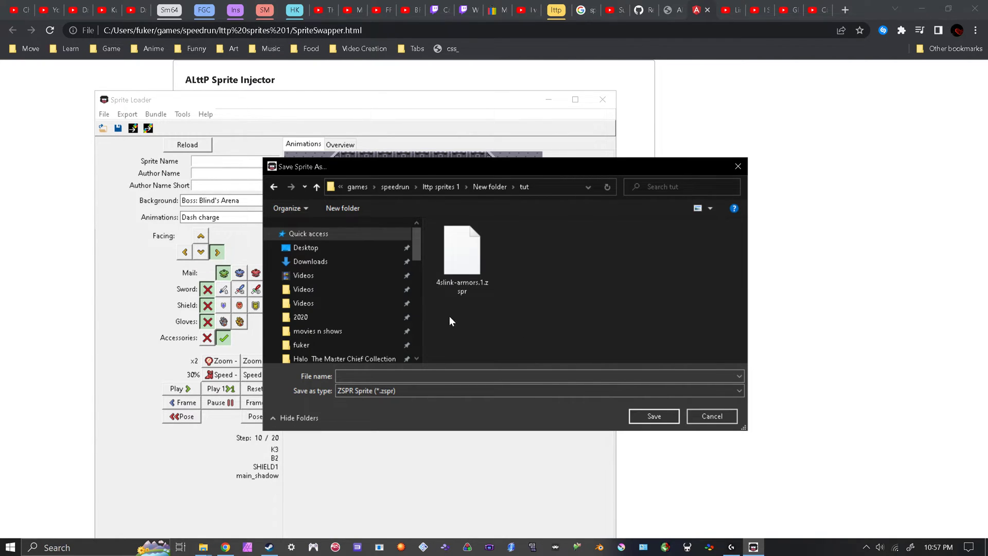
pyautogui.click(360, 376)
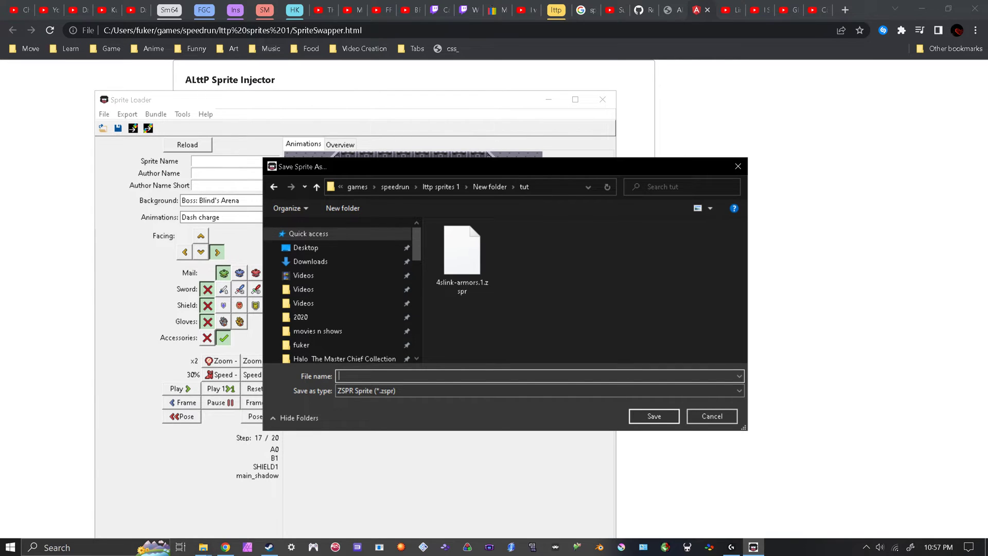
pyautogui.write('purple')
pyautogui.press('Return')
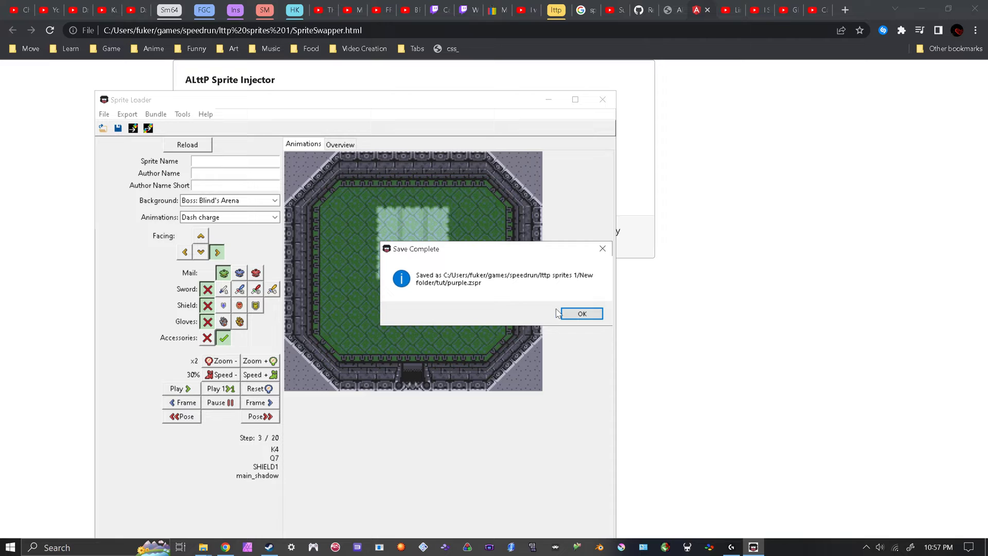
pyautogui.click(566, 314)
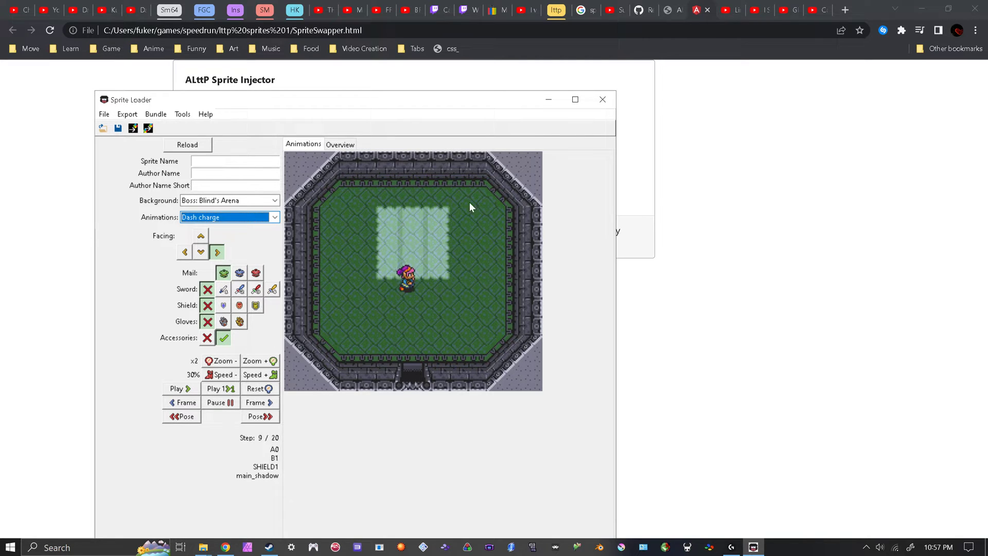
pyautogui.click(600, 100)
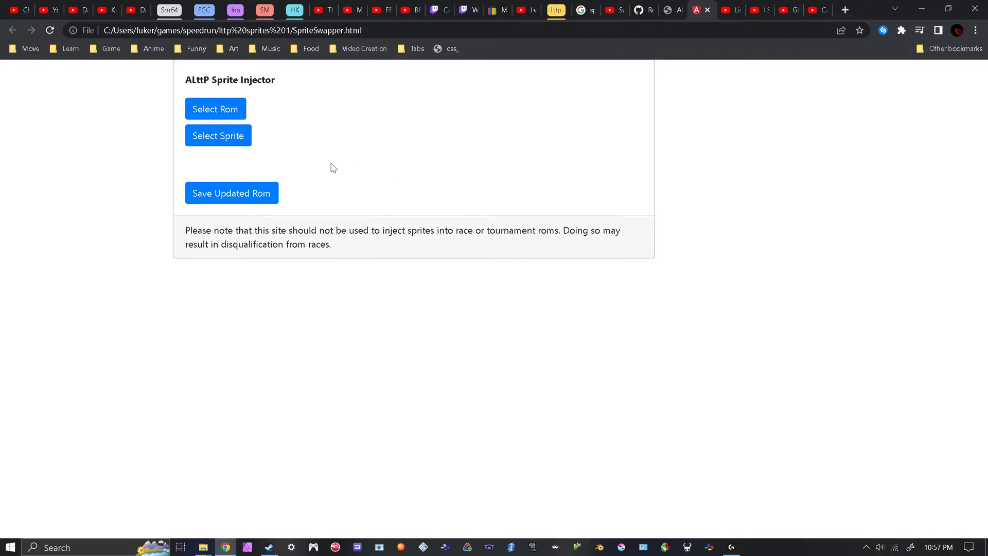
# In the ALttP Sprite Injector, choose LTTPHack-v14.3.3.sfc from the tut folder inside lttp sprites 1 > New folder as the ROM.
pyautogui.click(215, 108)
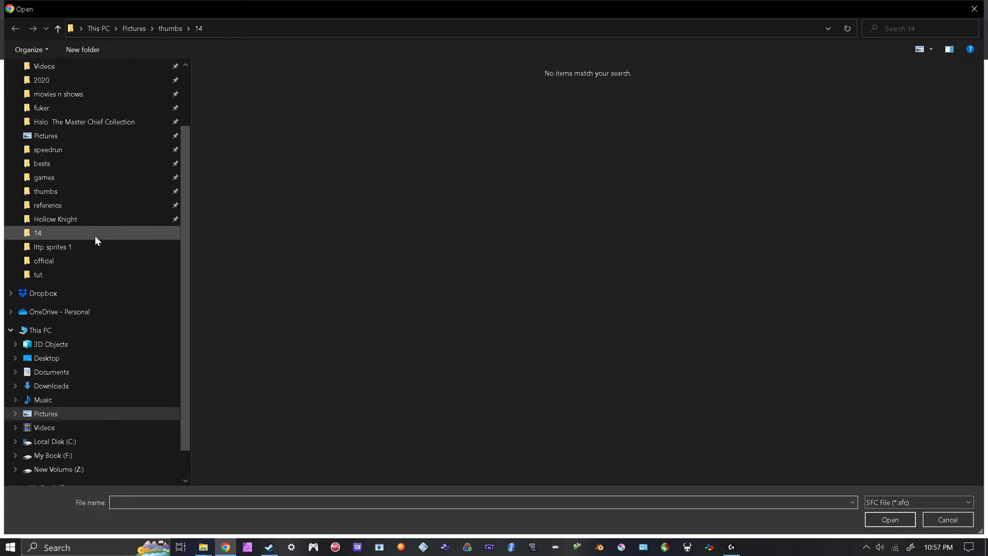
pyautogui.click(87, 248)
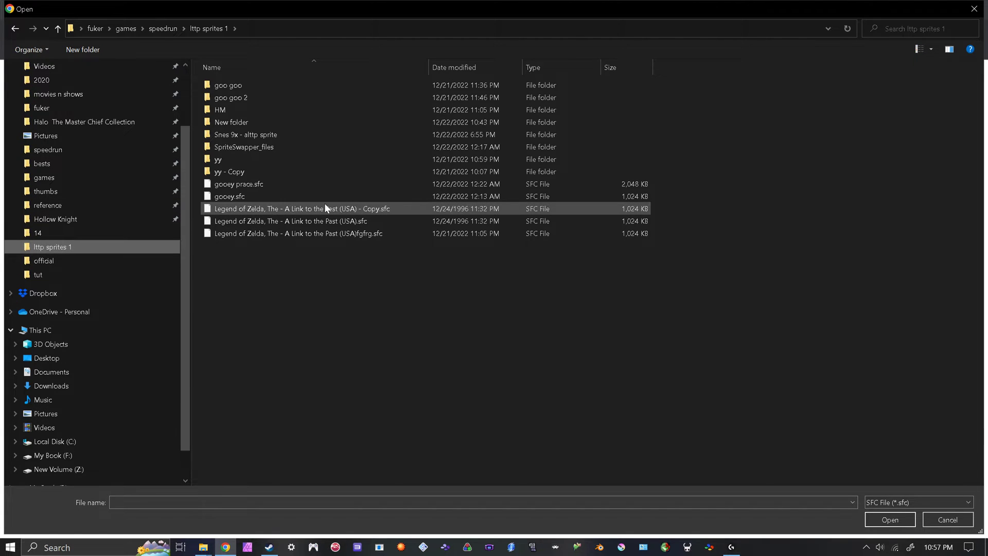
pyautogui.doubleClick(254, 125)
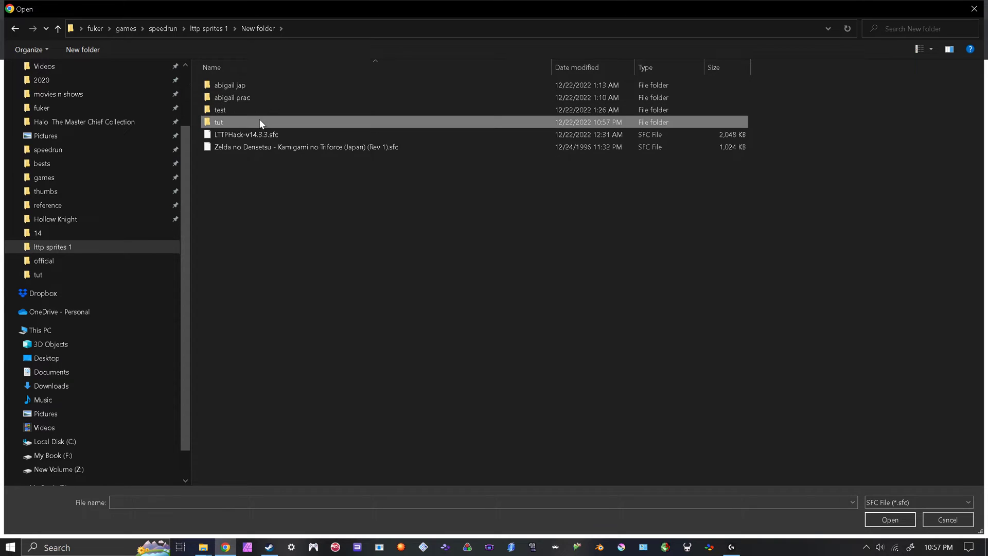
pyautogui.doubleClick(260, 122)
pyautogui.click(239, 116)
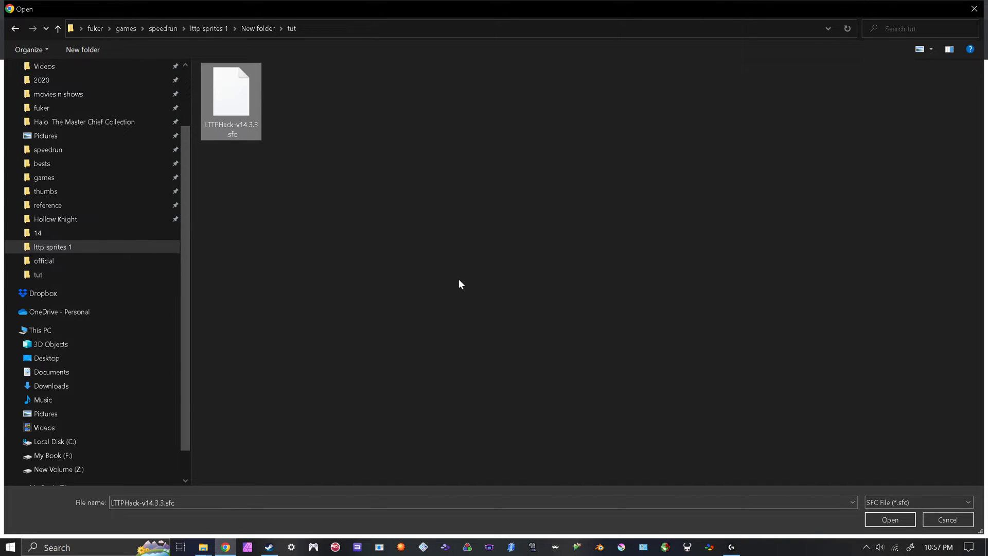
pyautogui.click(905, 517)
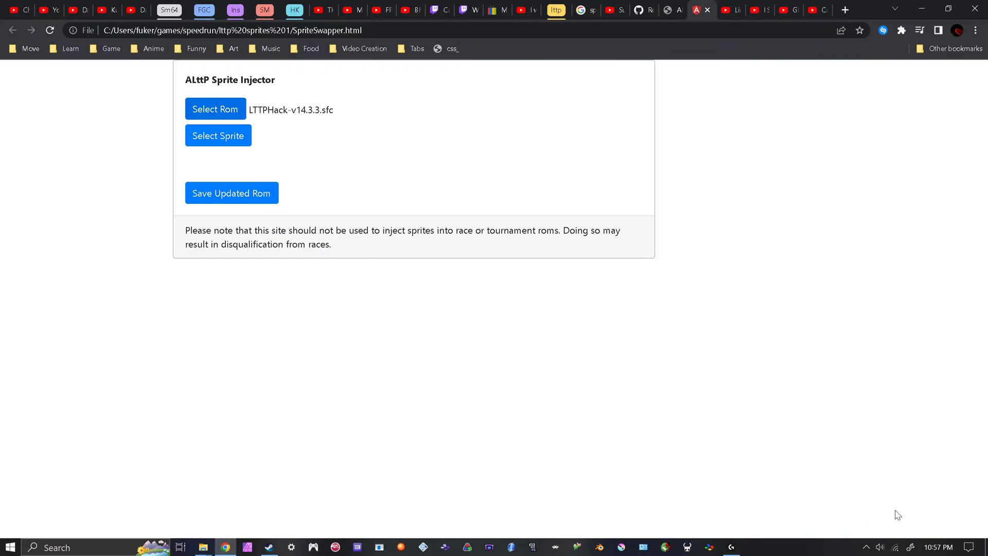
# Choose purple.zspr from the tut folder as the sprite to inject.
pyautogui.click(247, 136)
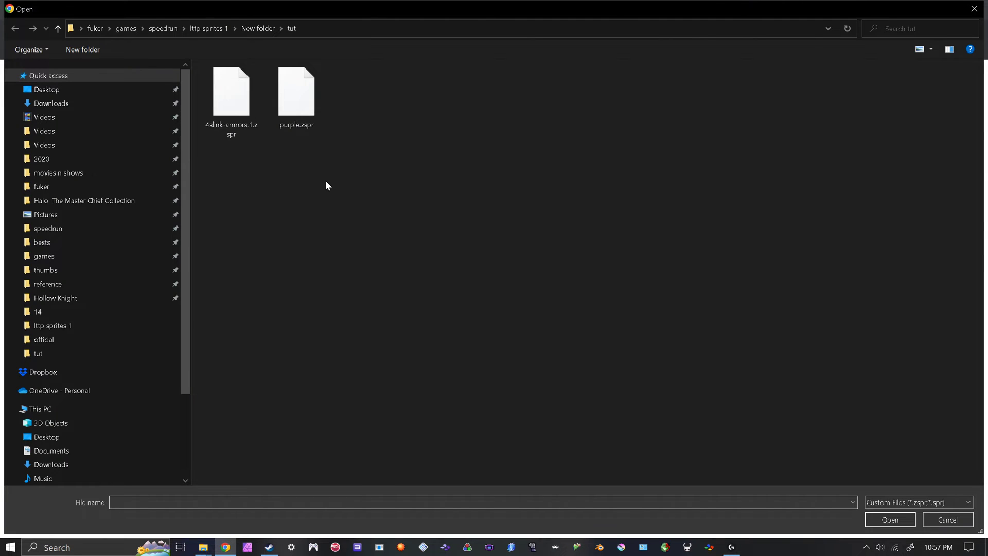
pyautogui.click(309, 96)
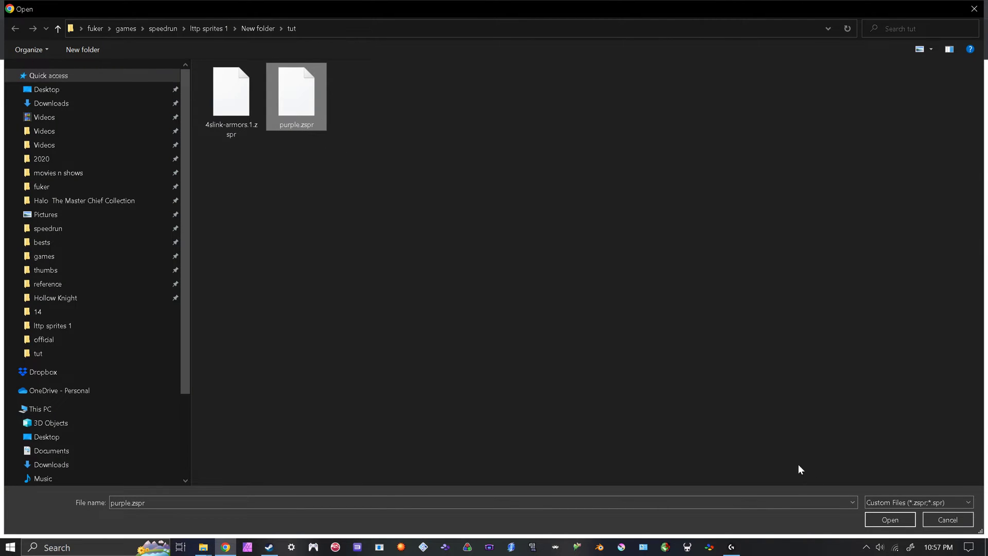
pyautogui.click(901, 520)
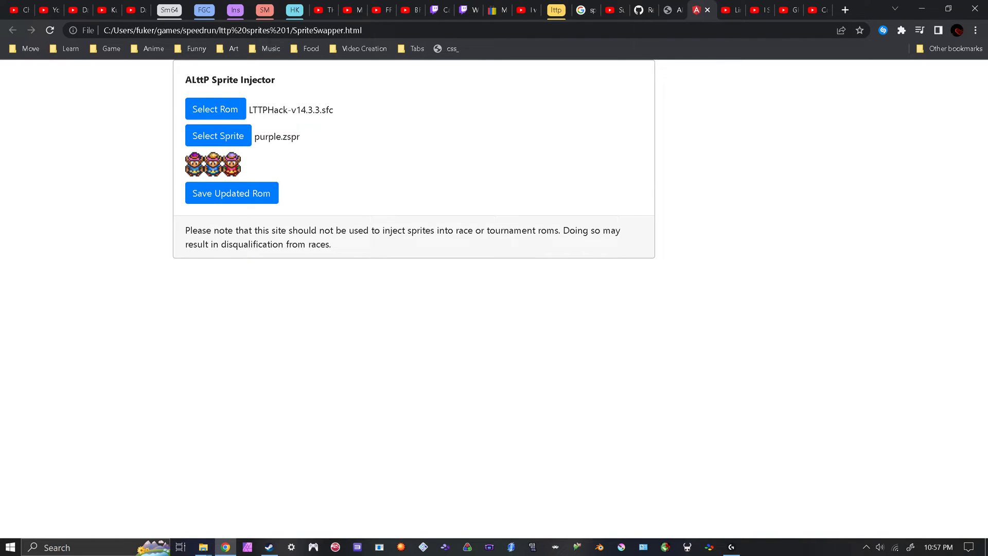
# Save the updated ROM as purple prac in the tut folder inside lttp sprites 1 > New folder.
pyautogui.click(247, 202)
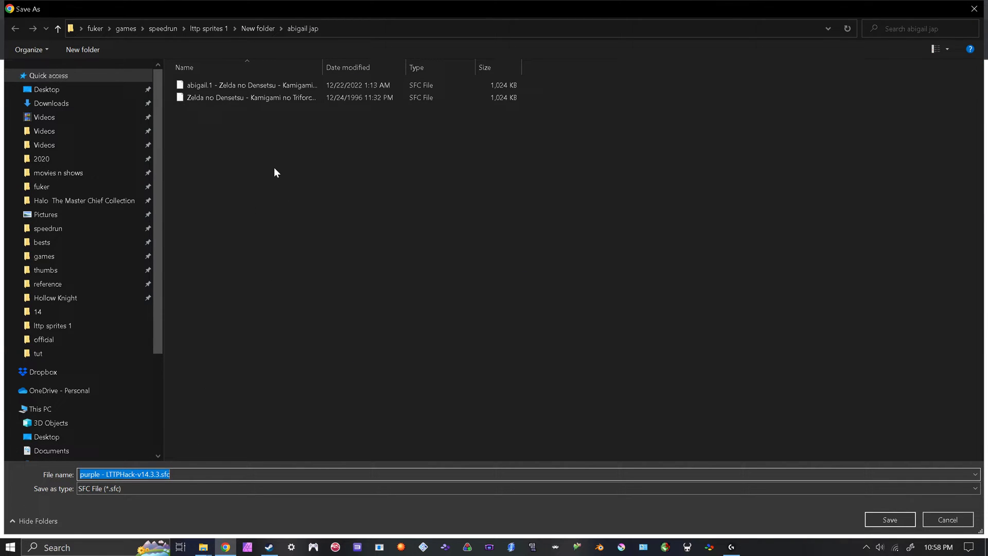
pyautogui.click(212, 29)
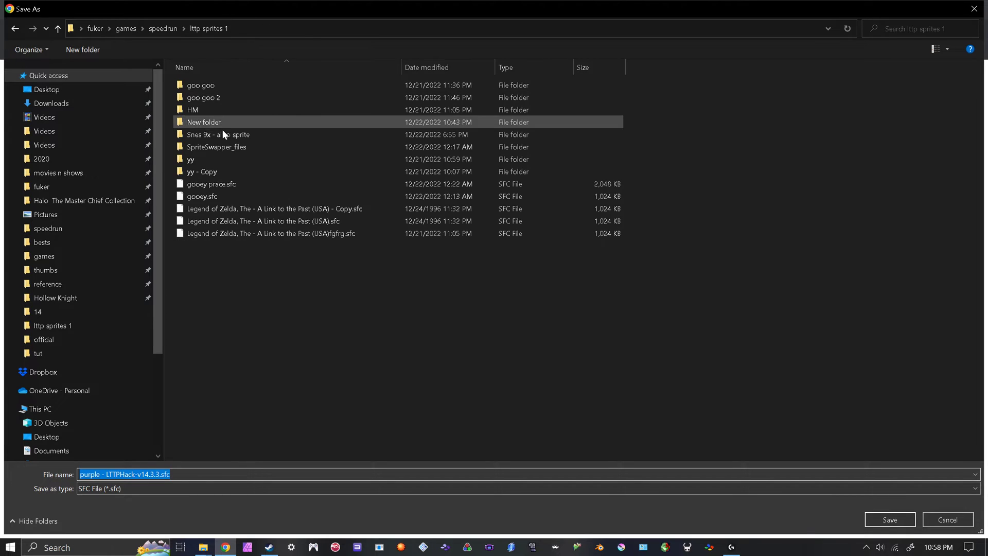
pyautogui.click(205, 127)
pyautogui.doubleClick(205, 127)
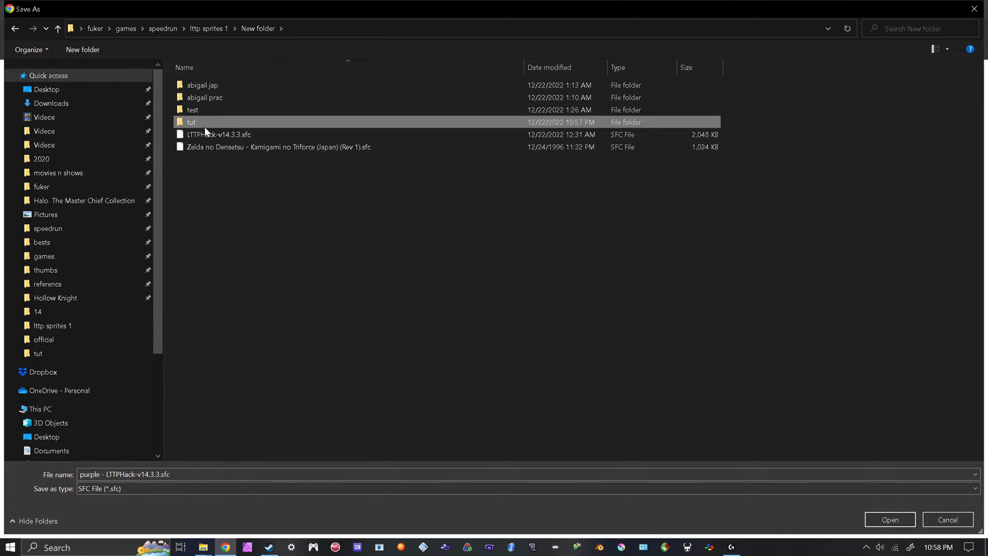
pyautogui.doubleClick(205, 127)
pyautogui.click(205, 126)
pyautogui.press('Tab')
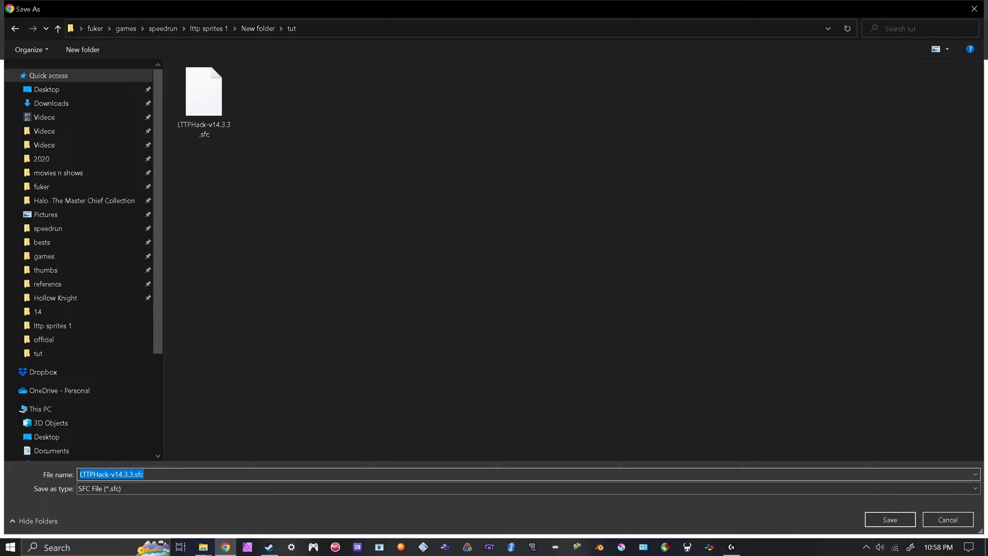
pyautogui.write('pur')
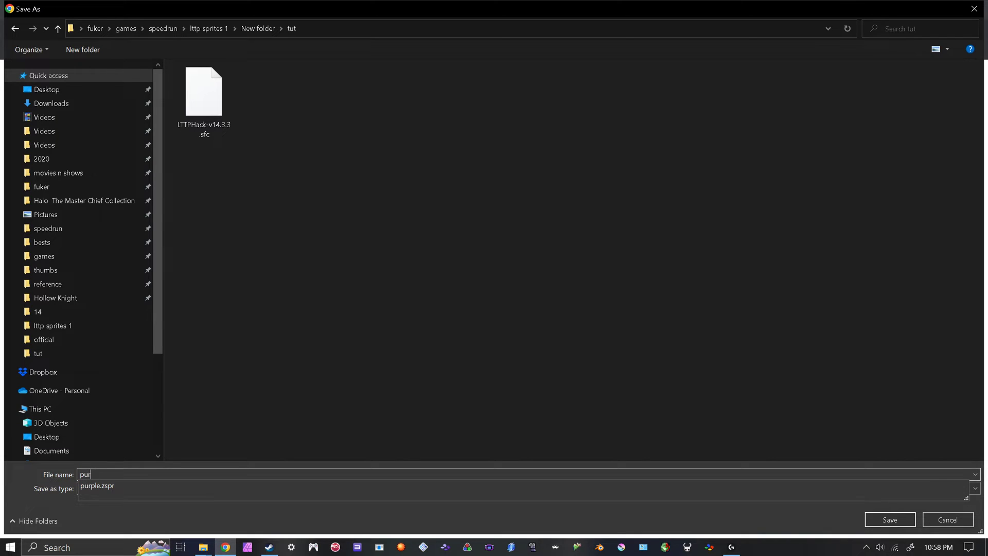
pyautogui.write('ple ')
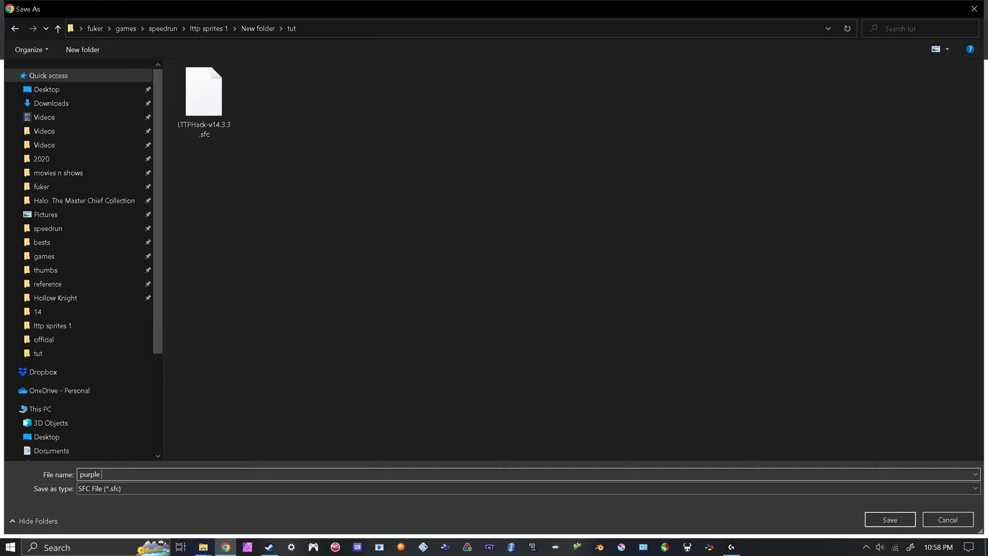
pyautogui.write('prac')
pyautogui.press('Return')
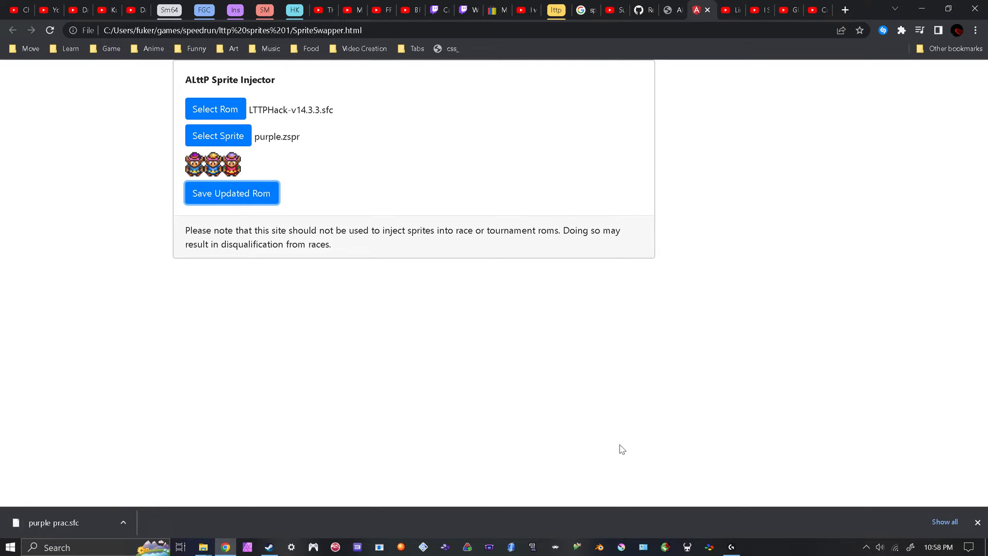
# Switch to File Explorer and launch snes9x-x64.exe from the Snes 9x - alttp sprite folder in lttp sprites 1.
pyautogui.click(203, 547)
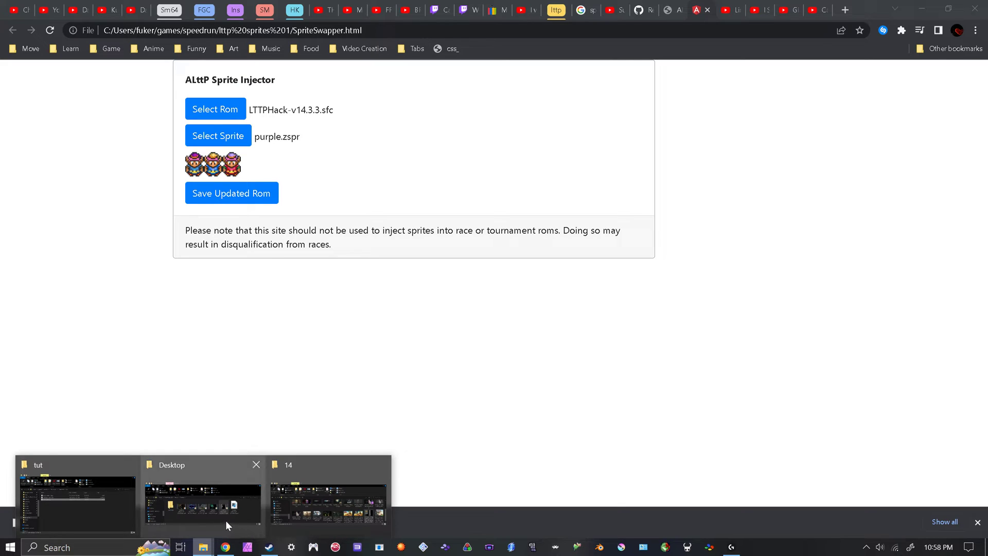
pyautogui.click(96, 511)
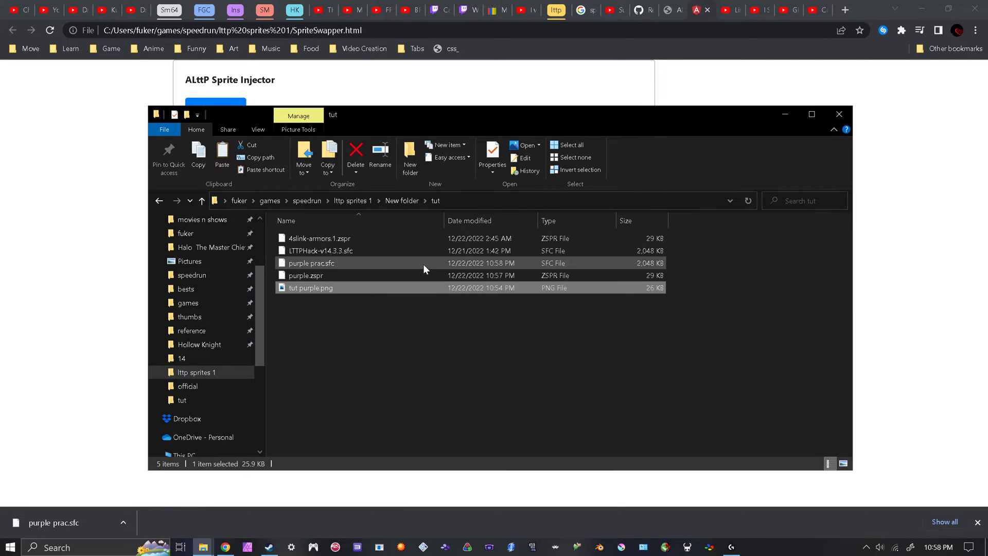
pyautogui.click(401, 201)
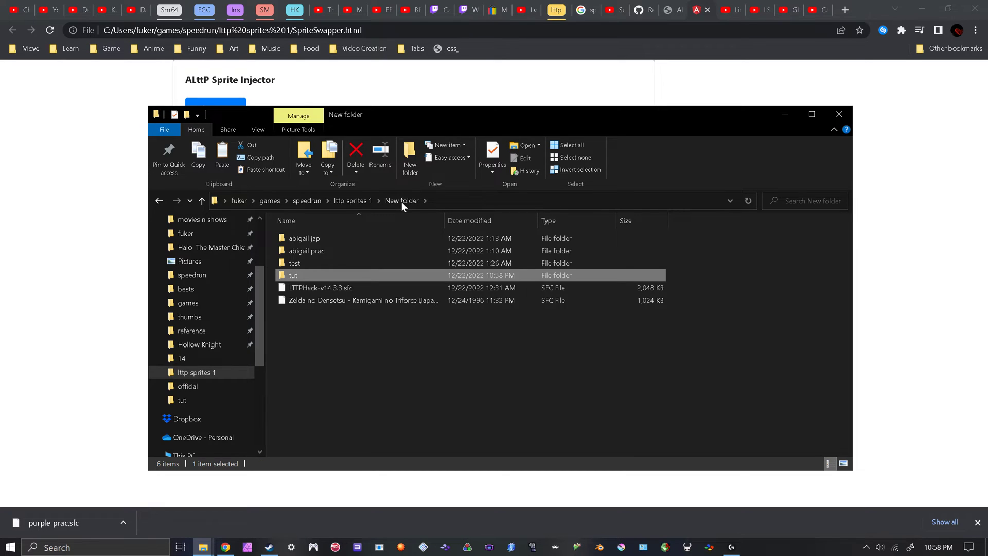
pyautogui.click(357, 201)
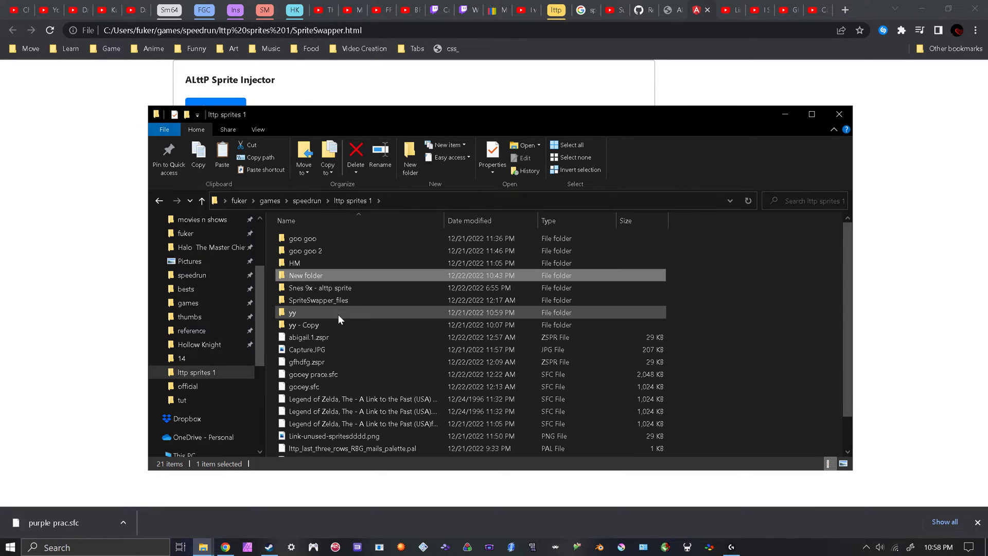
pyautogui.doubleClick(359, 287)
pyautogui.doubleClick(330, 363)
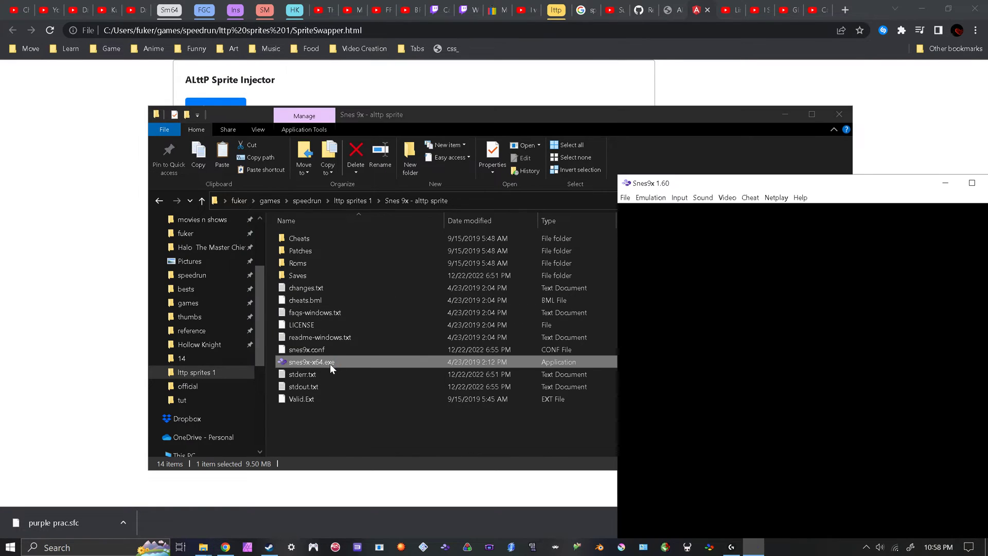
# Load the game purple prac.sfc from the tut folder in Snes9x.
pyautogui.click(627, 198)
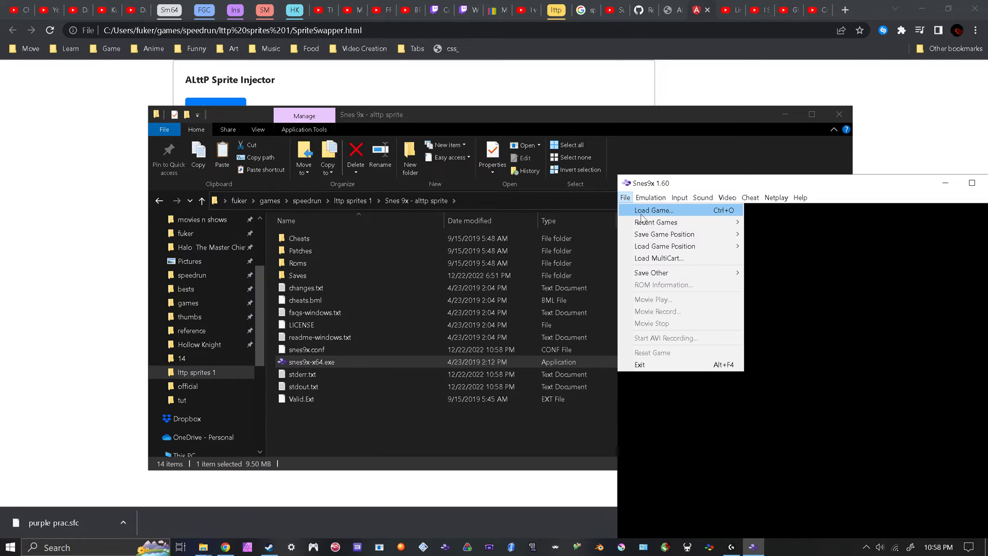
pyautogui.click(643, 212)
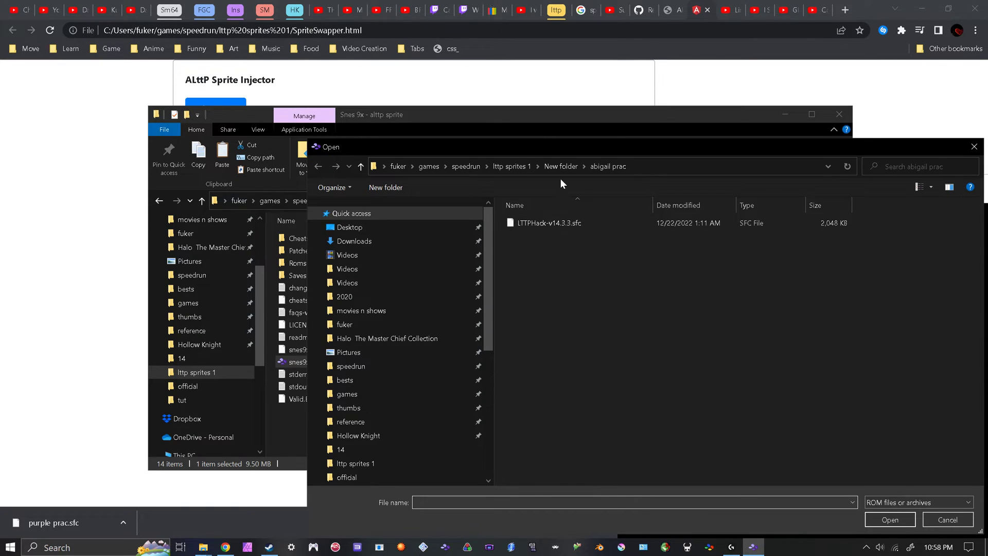
pyautogui.doubleClick(532, 257)
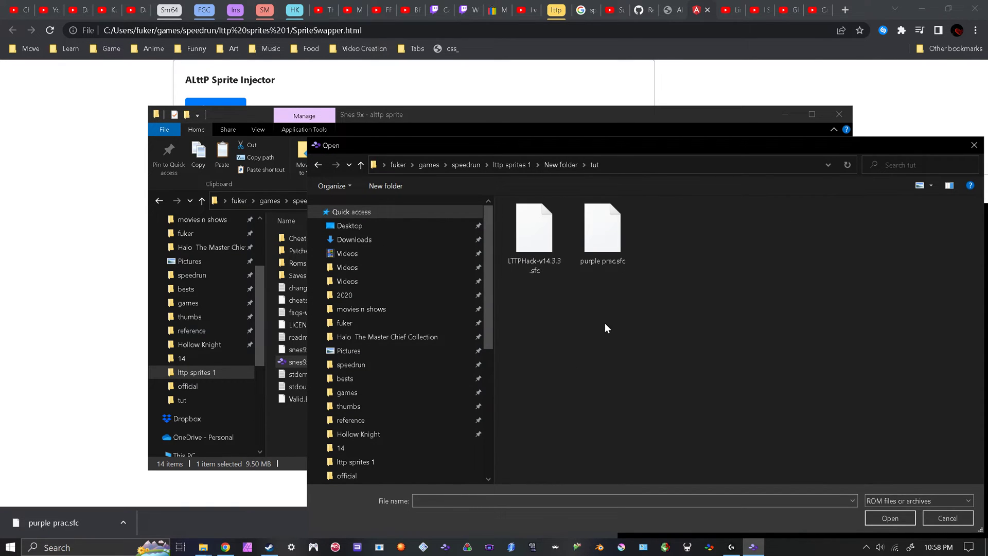
pyautogui.click(605, 259)
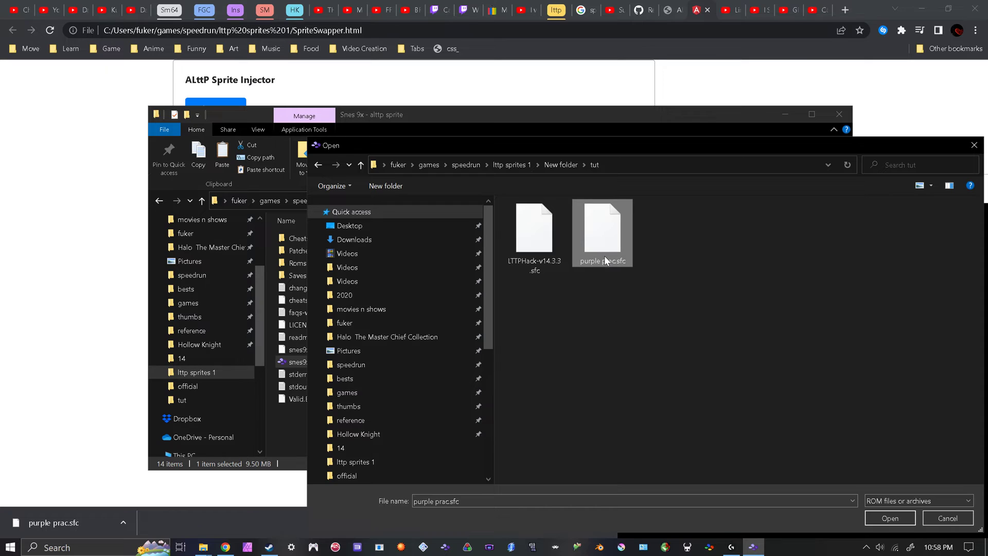
pyautogui.click(879, 520)
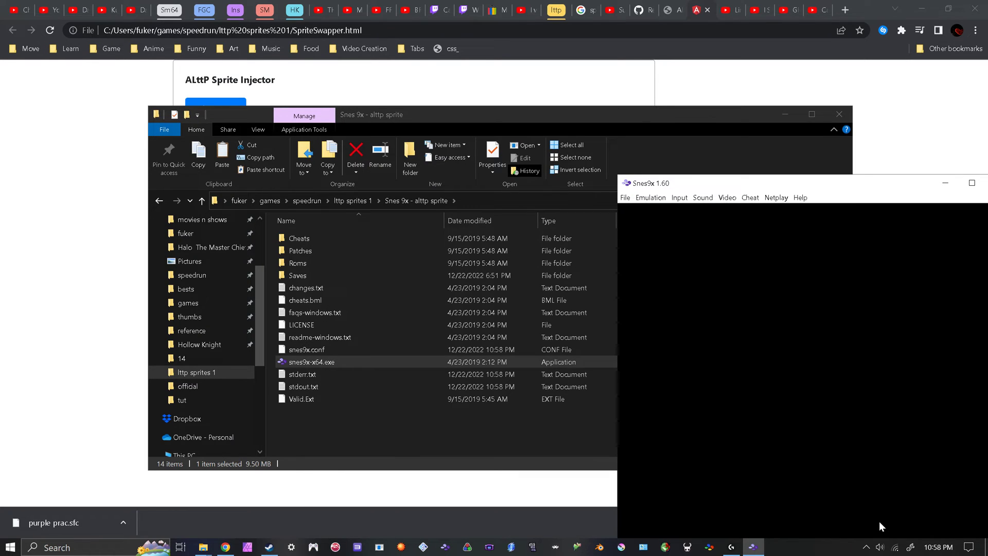
# Switch the emulator to full screen and register a new save file in slot 1 of the practice hack.
pyautogui.click(709, 199)
pyautogui.hotkey('alt', 'Return')
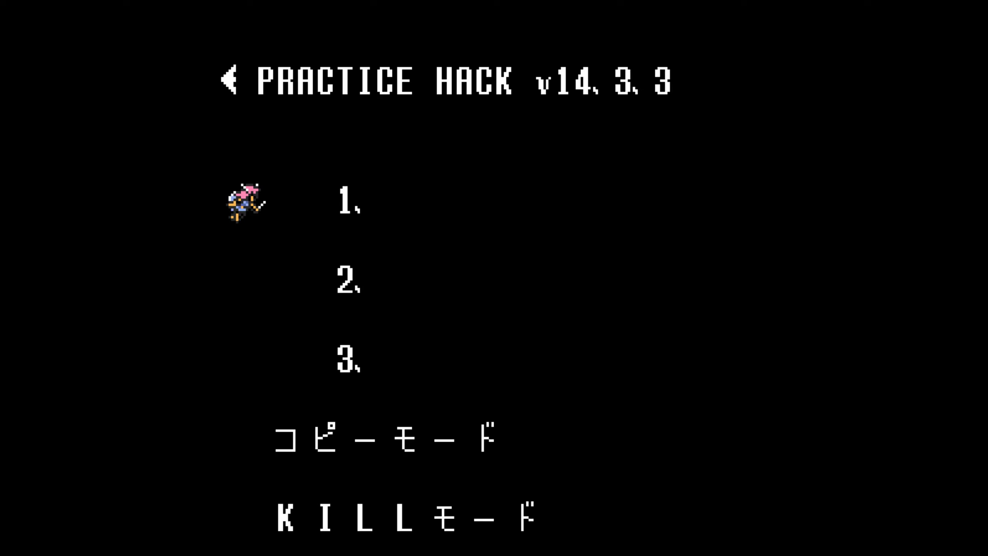
pyautogui.press('Return')
pyautogui.press('v')
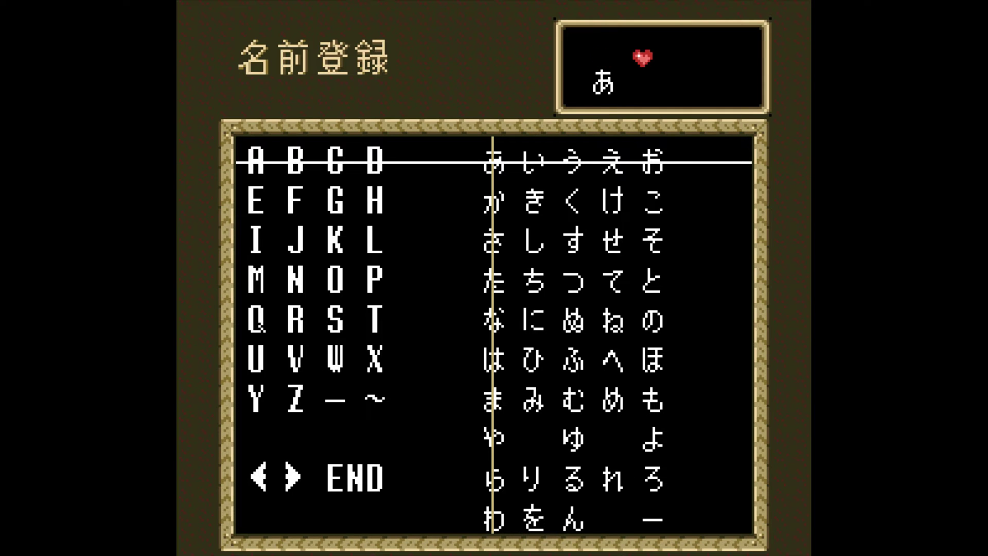
pyautogui.press('Return')
pyautogui.press('Return')
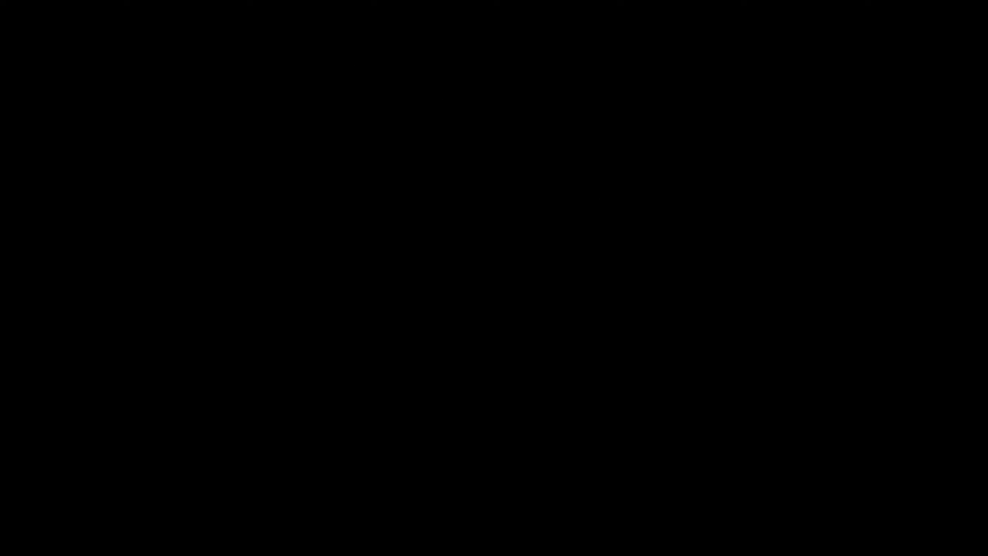
# Bring up the practice hack's preset list and open the Palace of Darkness presets.
pyautogui.hotkey('shift', 'a')
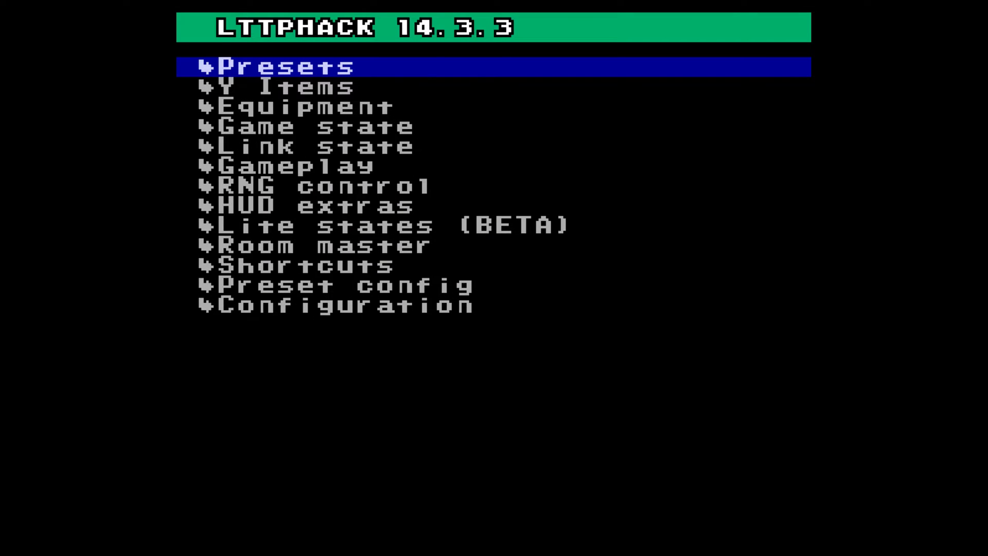
pyautogui.press('Return')
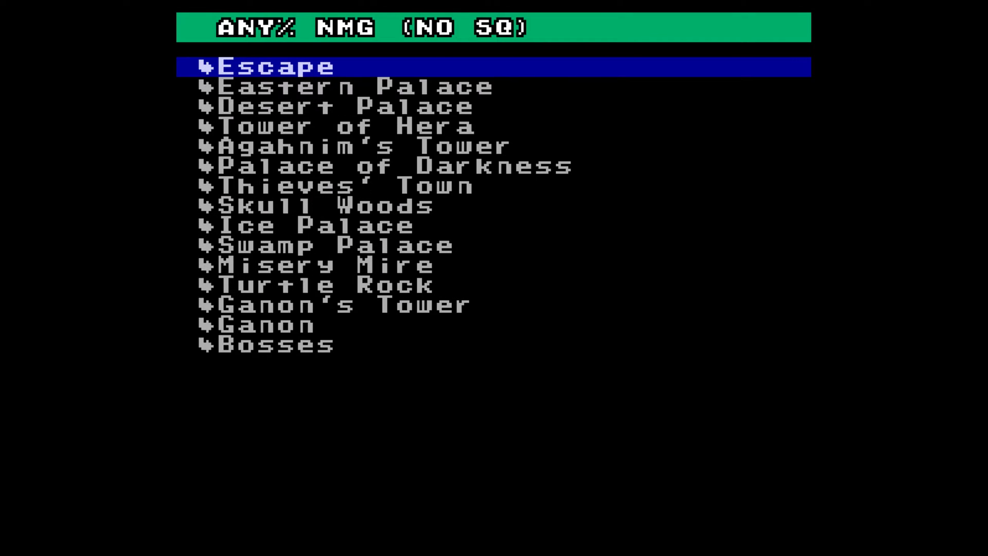
pyautogui.press('Down')
pyautogui.press('Down')
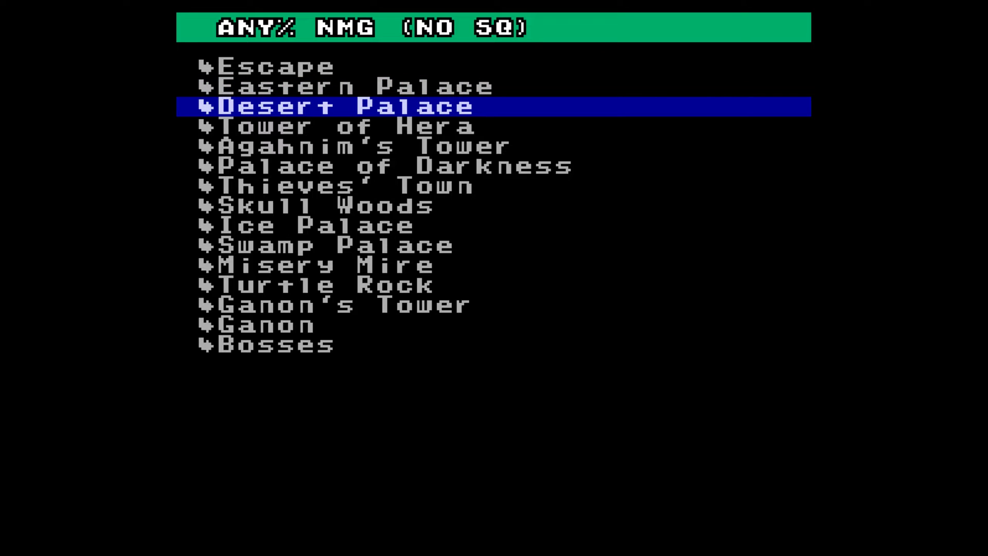
pyautogui.press('Down')
pyautogui.press('Down')
pyautogui.press('Down')
pyautogui.press('Return')
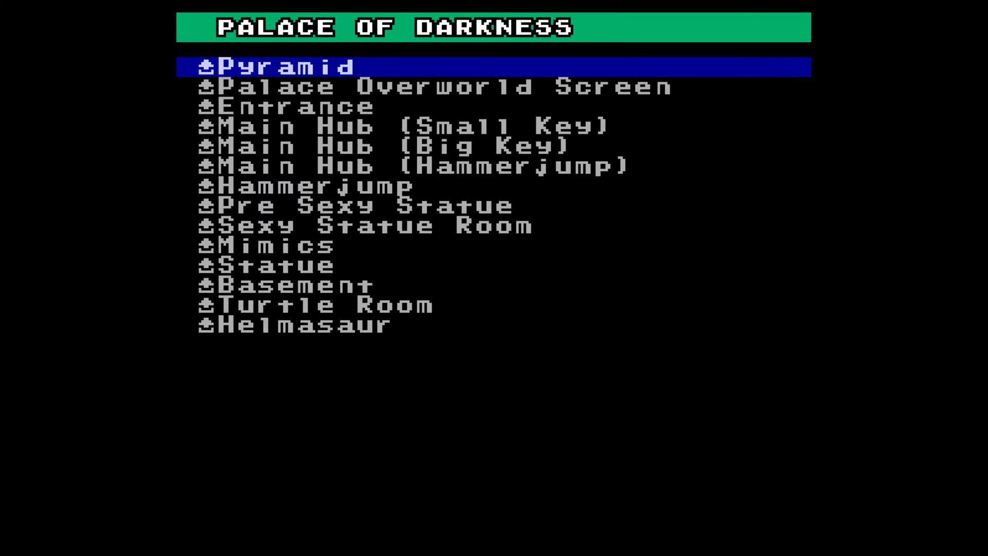
# Load the Main Hub (Hammerjump) preset.
pyautogui.press('Down')
pyautogui.press('Down')
pyautogui.press('Down')
pyautogui.press('Down')
pyautogui.press('Down')
pyautogui.press('Return')
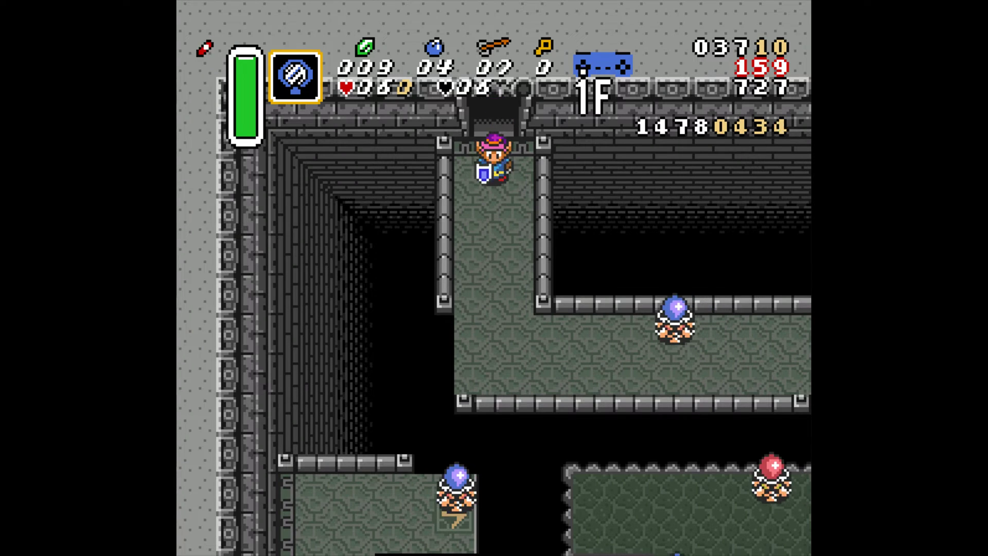
# Walk Link around the hub's upper path, turning him in all four directions to examine the custom sprite.
pyautogui.press('Down')
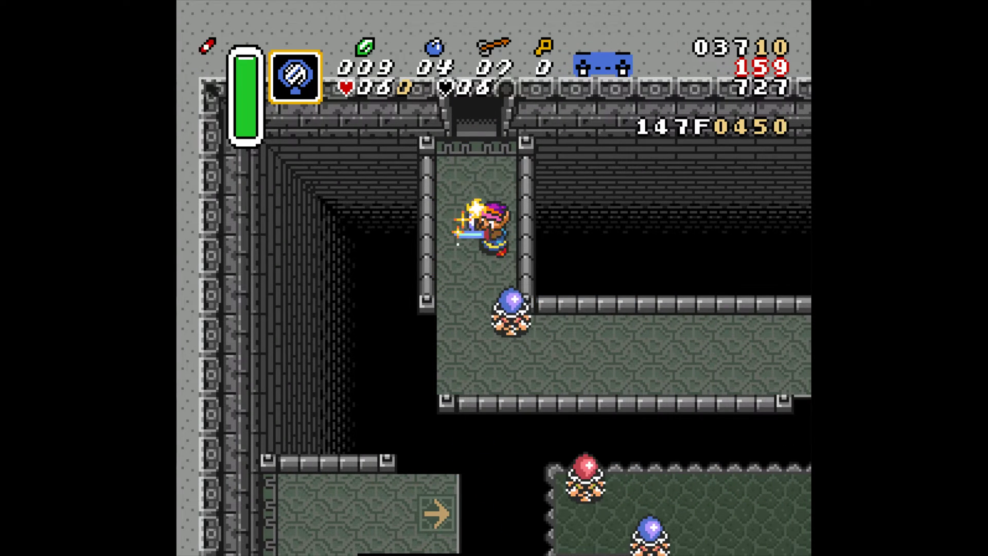
pyautogui.press('Down')
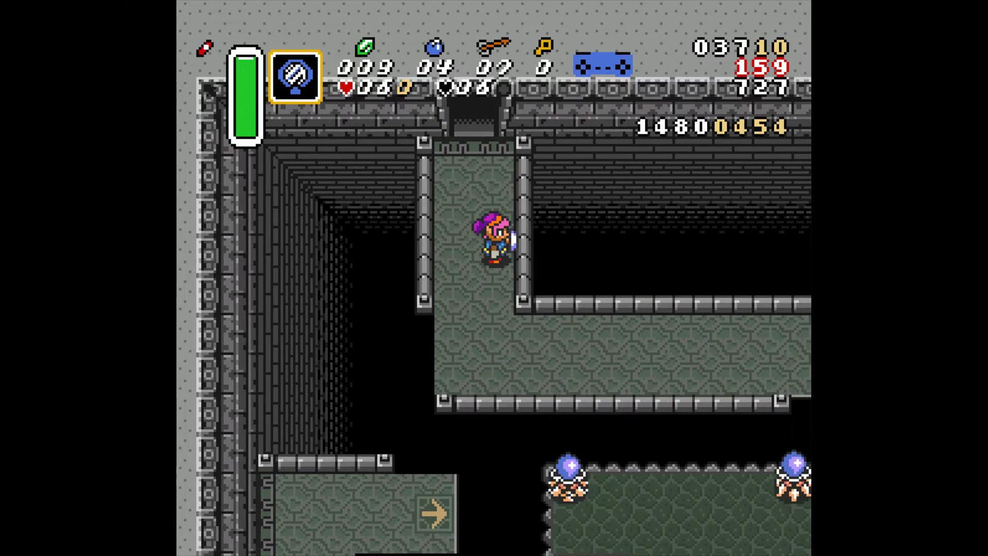
pyautogui.press('Down')
pyautogui.press('Right')
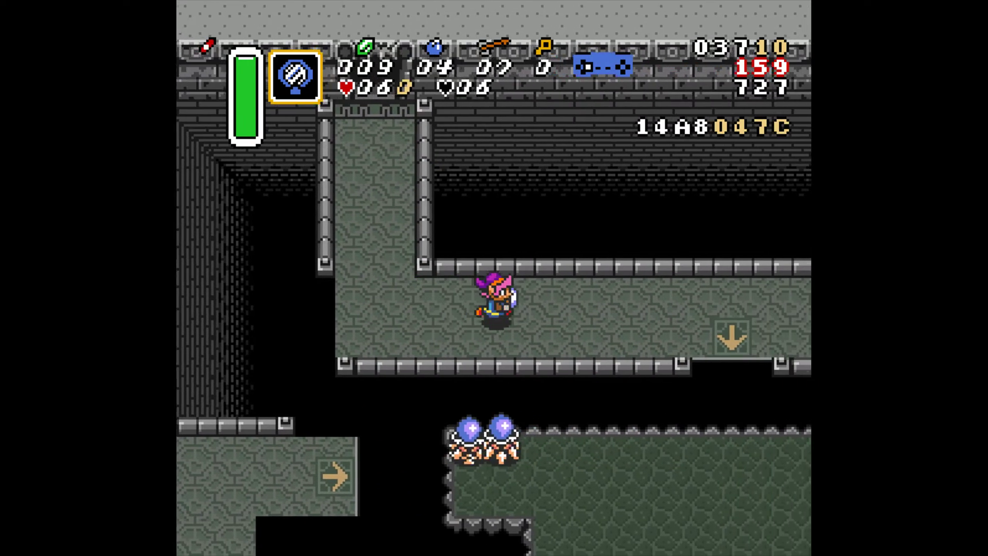
pyautogui.press('Left')
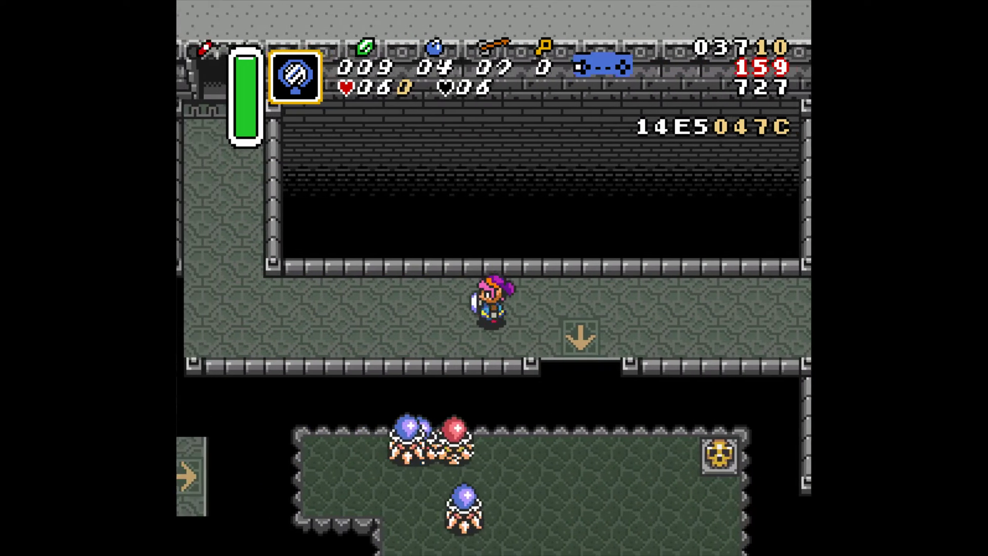
pyautogui.press('Up')
pyautogui.press('Down')
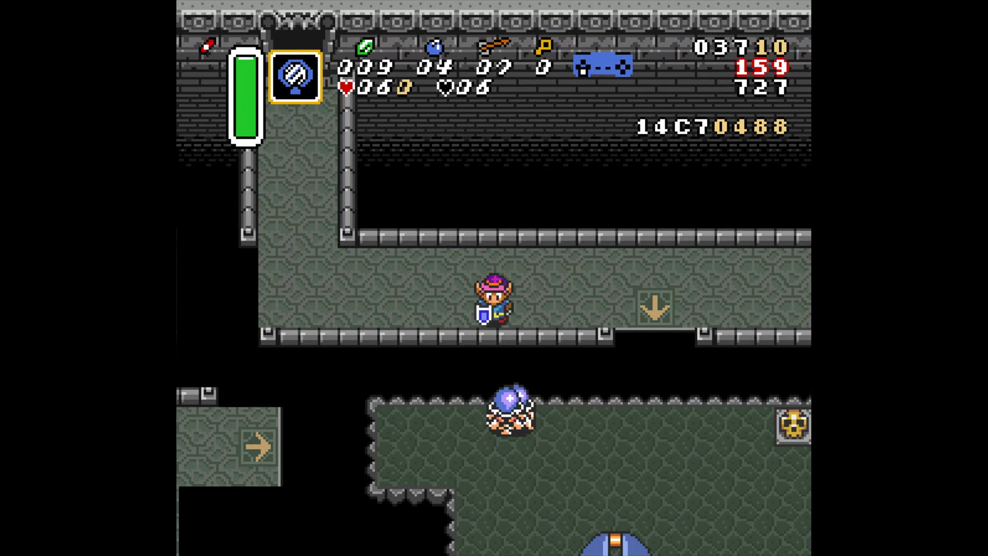
pyautogui.press('Left')
pyautogui.press('Up')
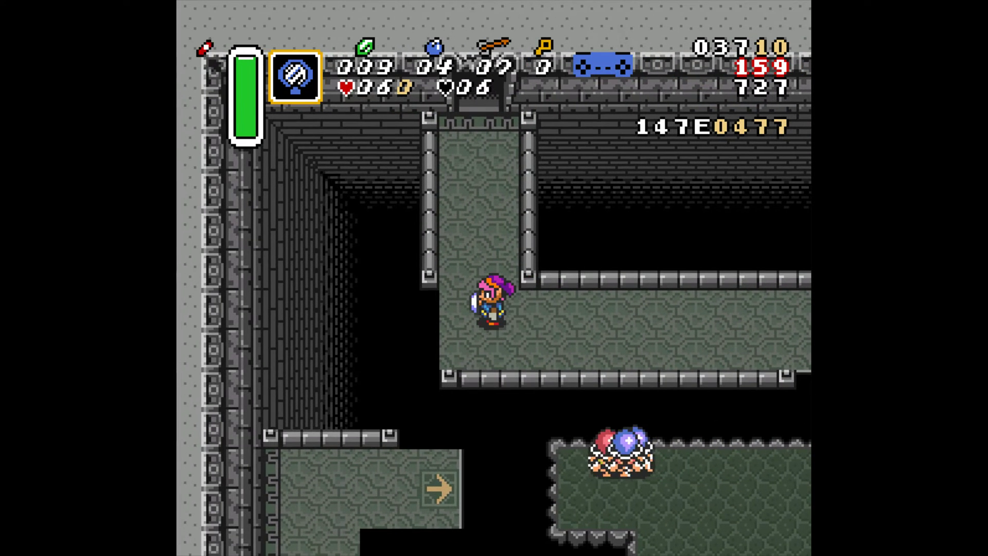
# Try a bomb jump from the crumbling walkway in the room to the north, and reload the preset.
pyautogui.press('Up')
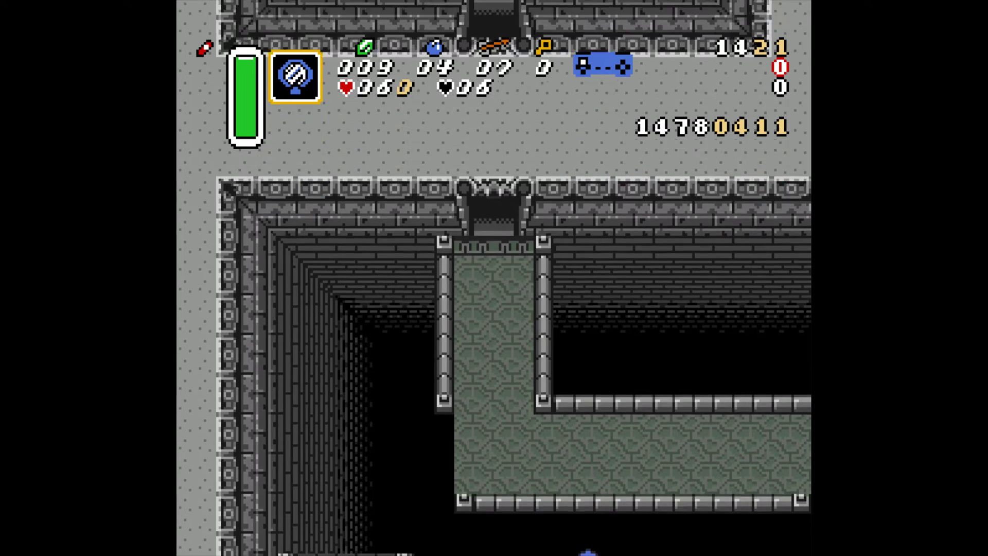
pyautogui.press('Left')
pyautogui.press('a')
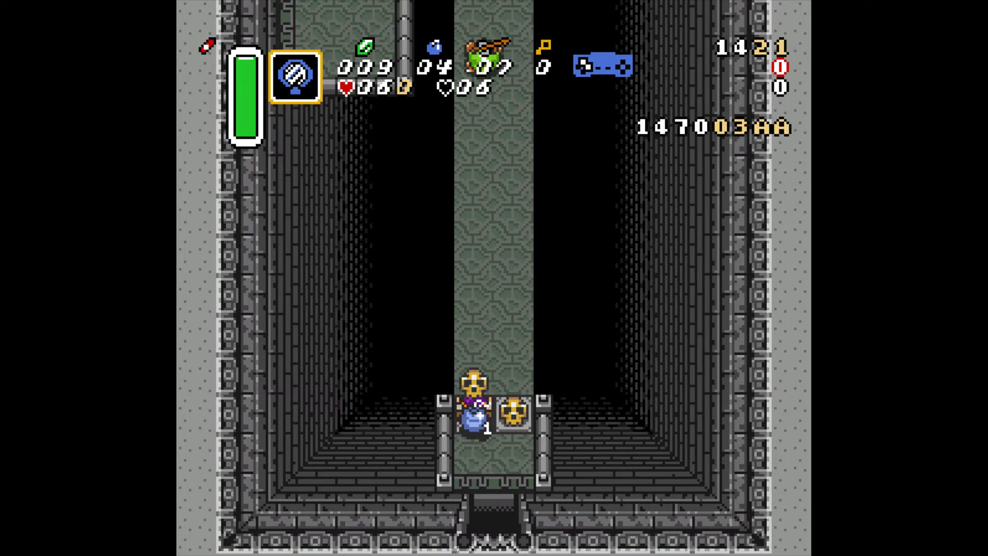
pyautogui.press('Up')
pyautogui.press('a')
pyautogui.press('Return')
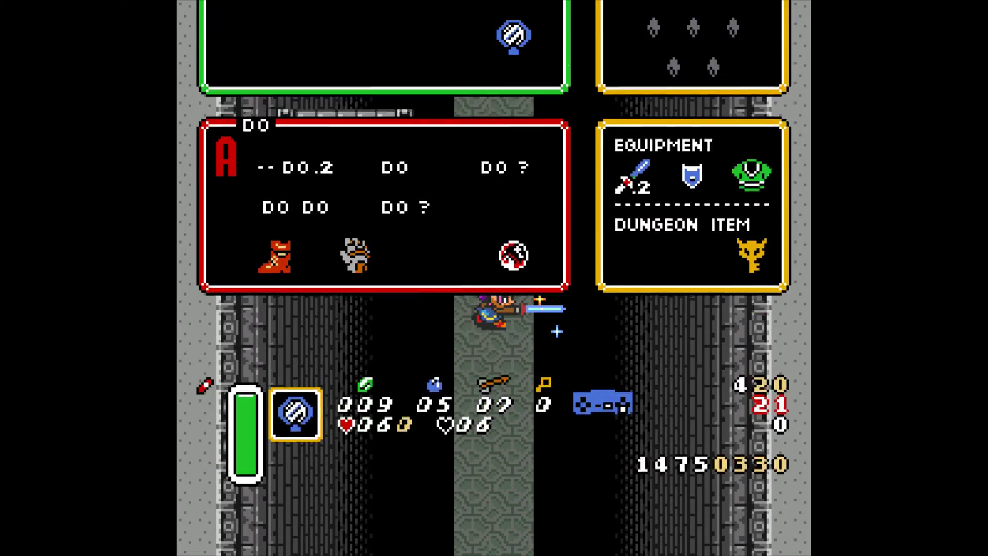
pyautogui.press('Return')
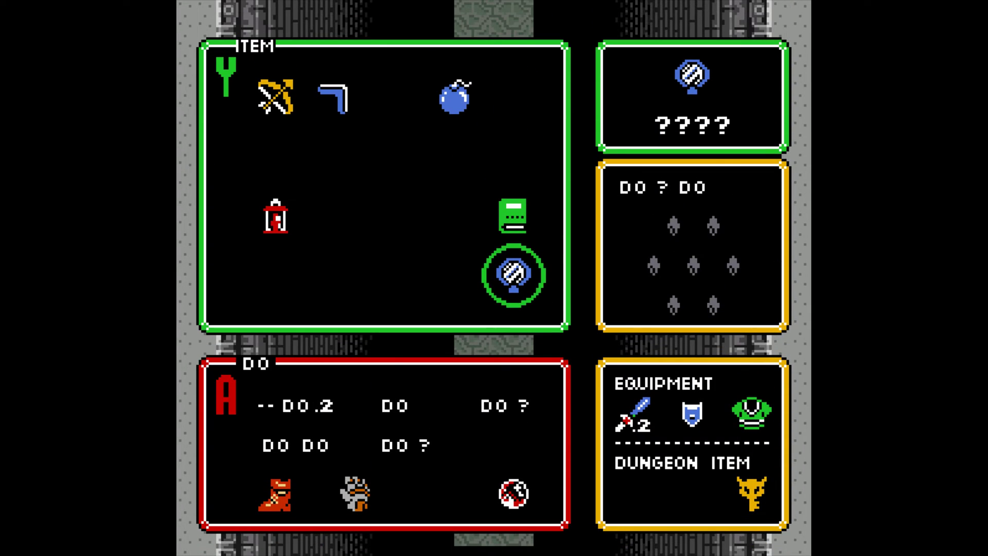
pyautogui.press('Return')
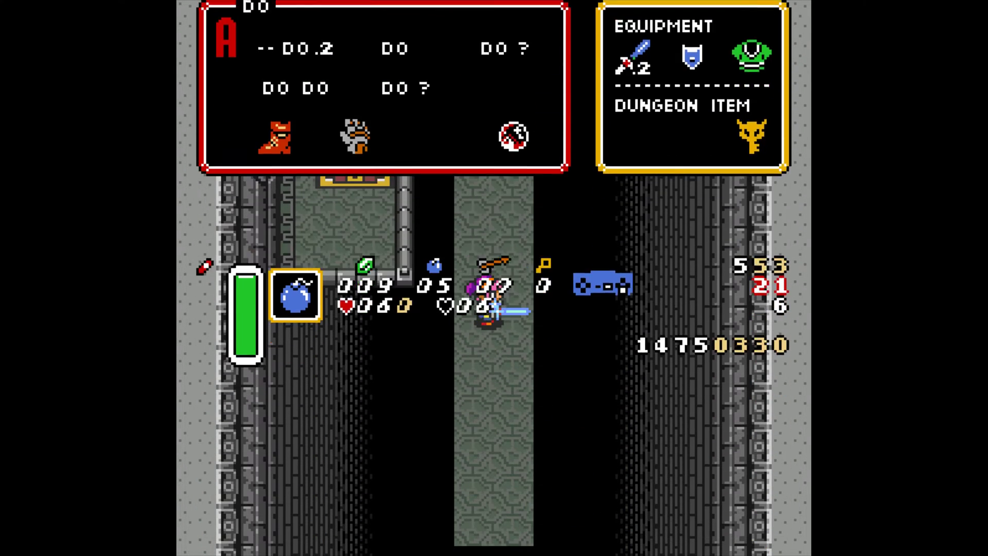
pyautogui.press('s')
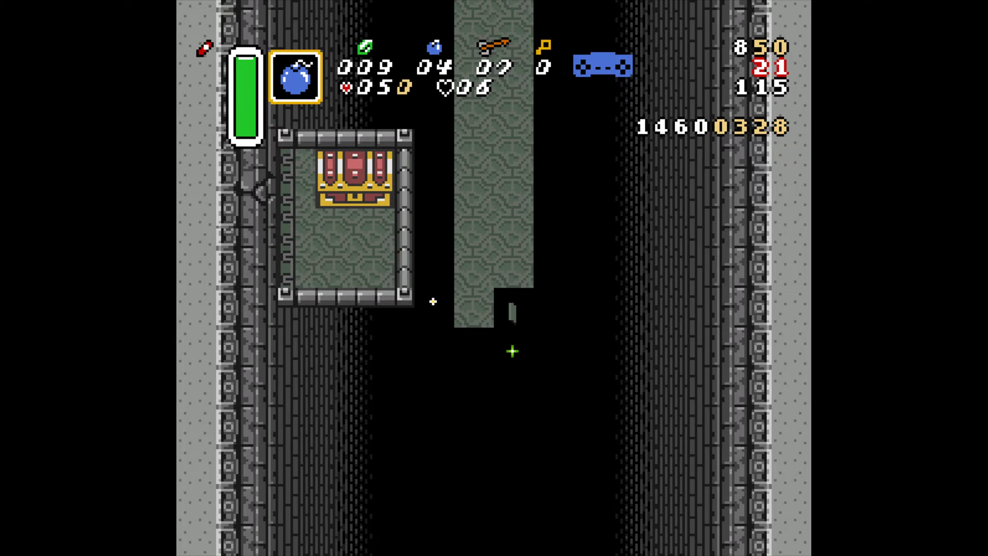
pyautogui.press('Return')
pyautogui.press('x')
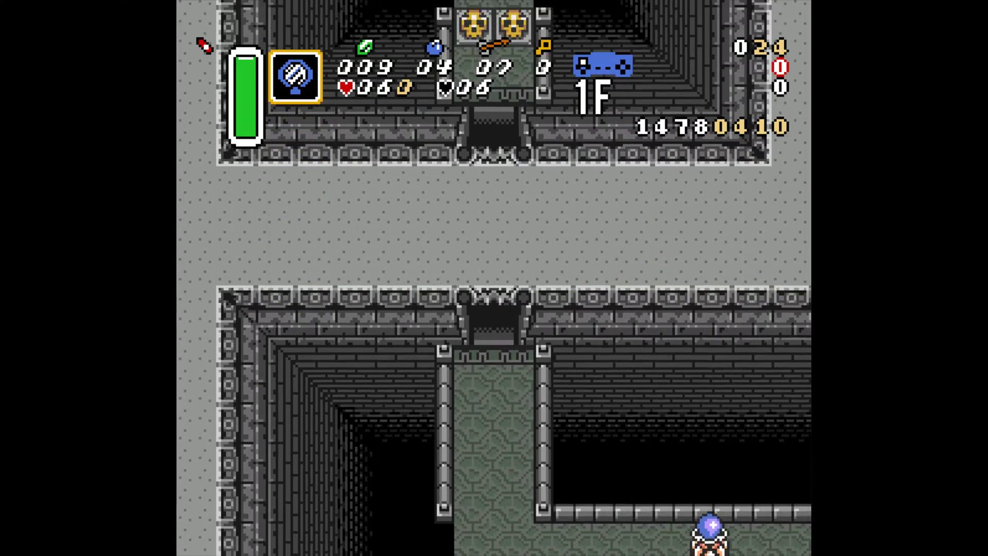
# Enter the room to the north, collect the bomb under the left skull pot and move up the walkway beside the big chest.
pyautogui.press('Up')
pyautogui.press('x')
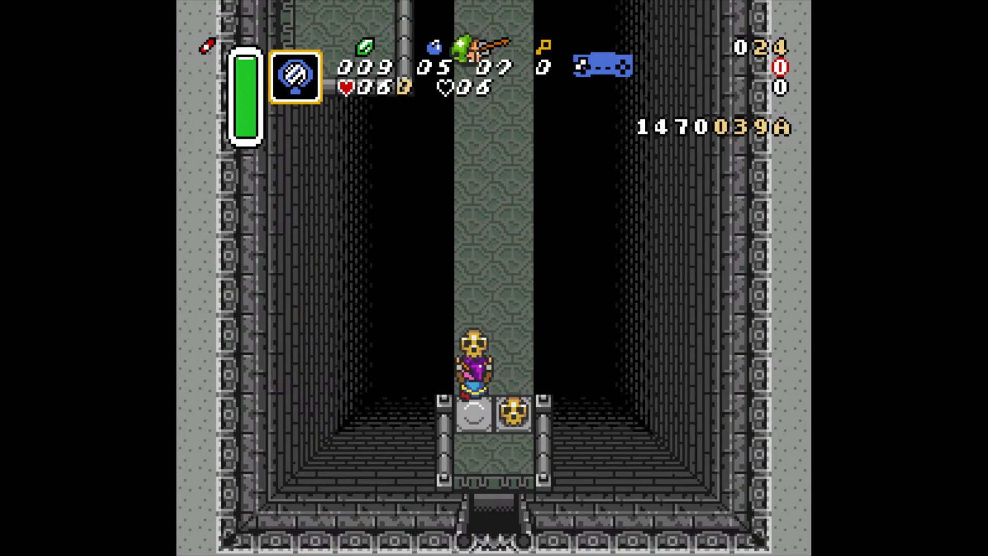
pyautogui.press('x')
pyautogui.press('Up')
pyautogui.press('z')
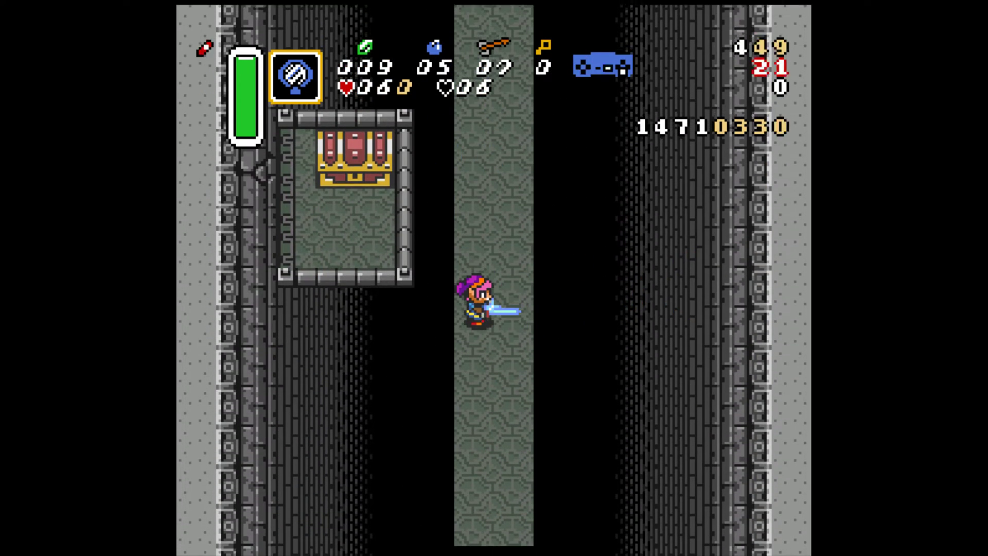
# Equip the bombs and use a bomb blast to propel Link from the walkway onto the big chest platform.
pyautogui.press('Return')
pyautogui.press('Right')
pyautogui.press('Right')
pyautogui.press('Right')
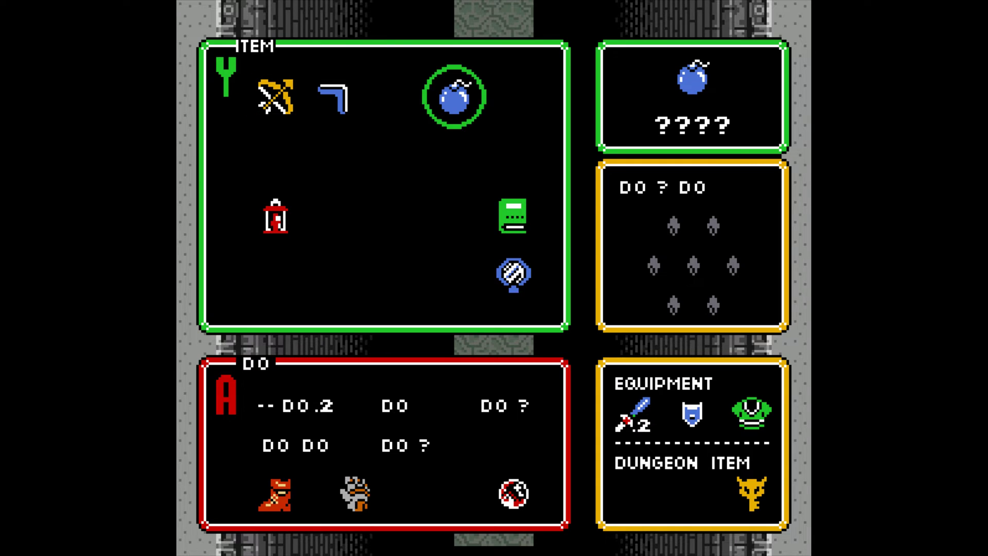
pyautogui.press('Return')
pyautogui.press('a')
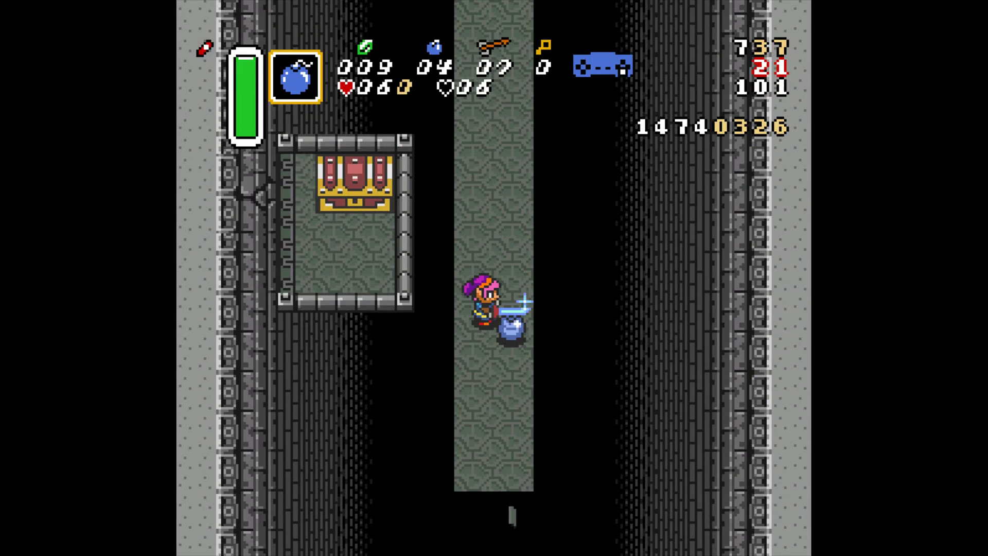
pyautogui.press('z')
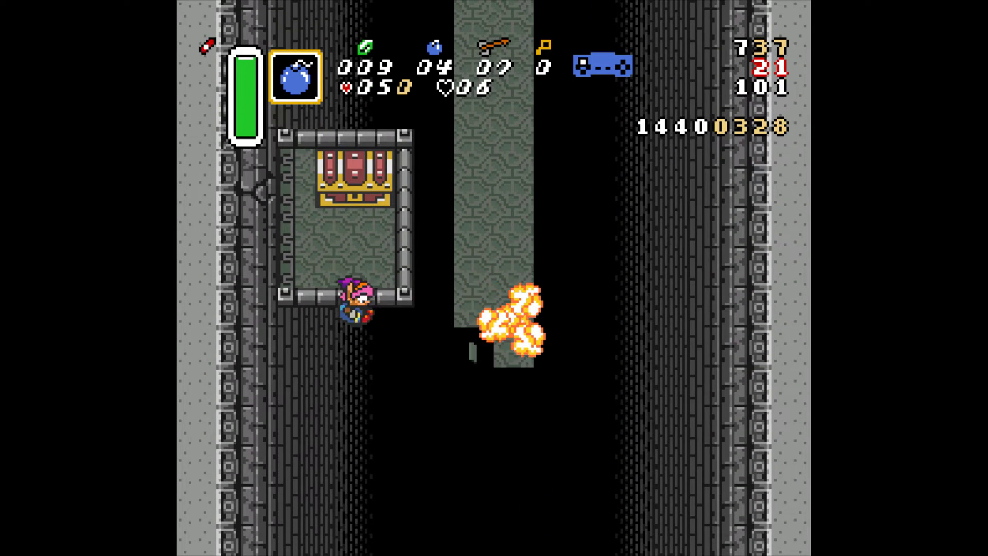
# Open the big chest for the hammer and place a bomb by the cracked wall.
pyautogui.press('Up')
pyautogui.press('a')
pyautogui.press('Right')
pyautogui.press('x')
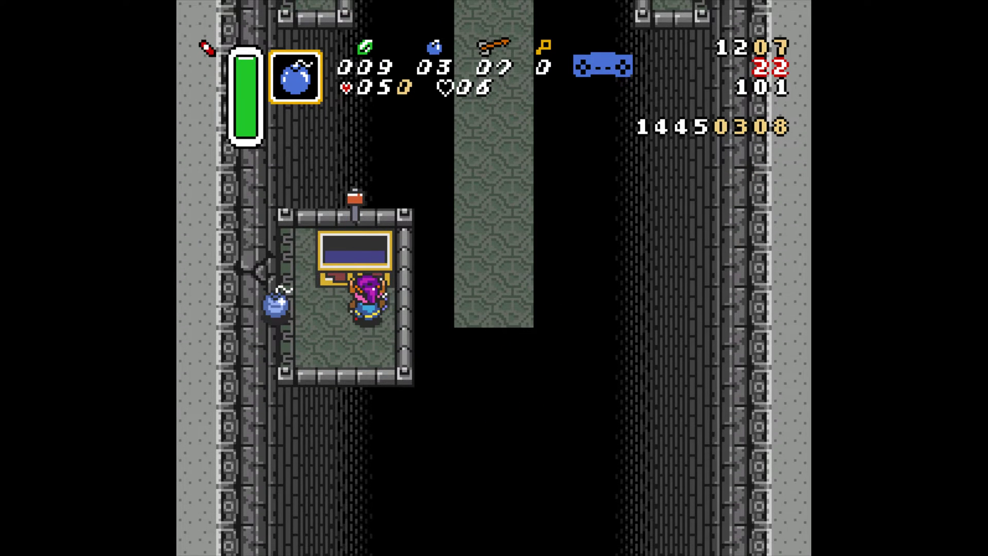
pyautogui.press('x')
pyautogui.press('Down')
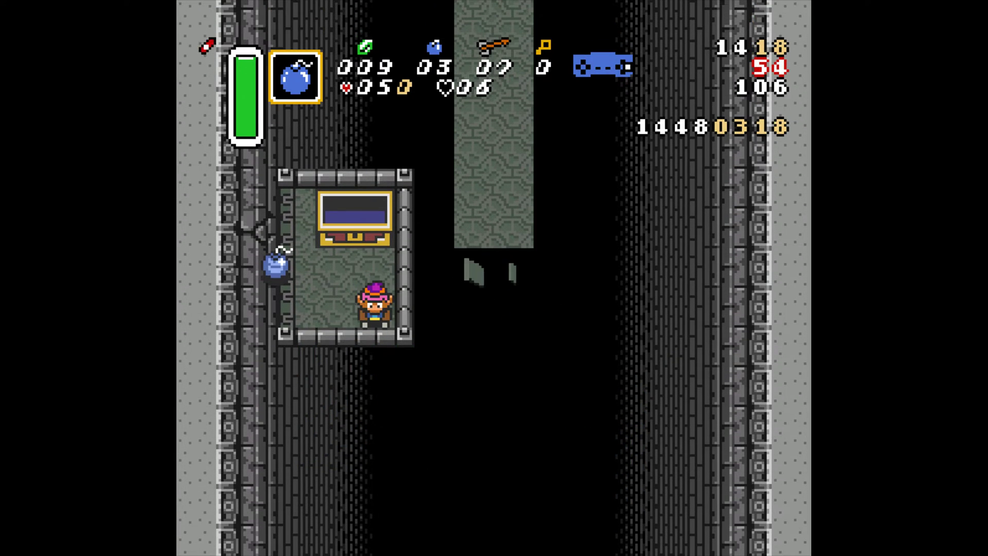
# Take Link through the blasted wall into the dark room and open the item inventory.
pyautogui.press('Left')
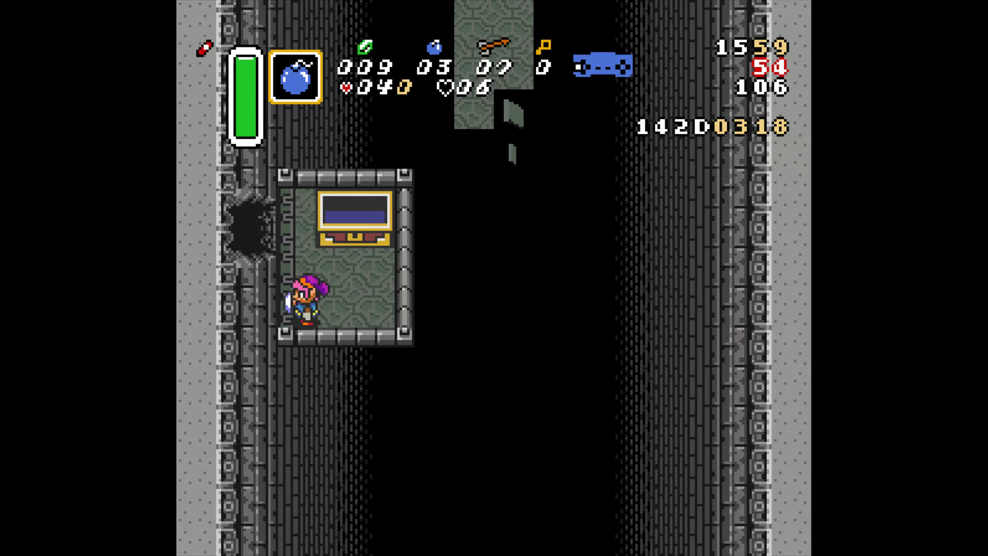
pyautogui.press('Up')
pyautogui.press('Left')
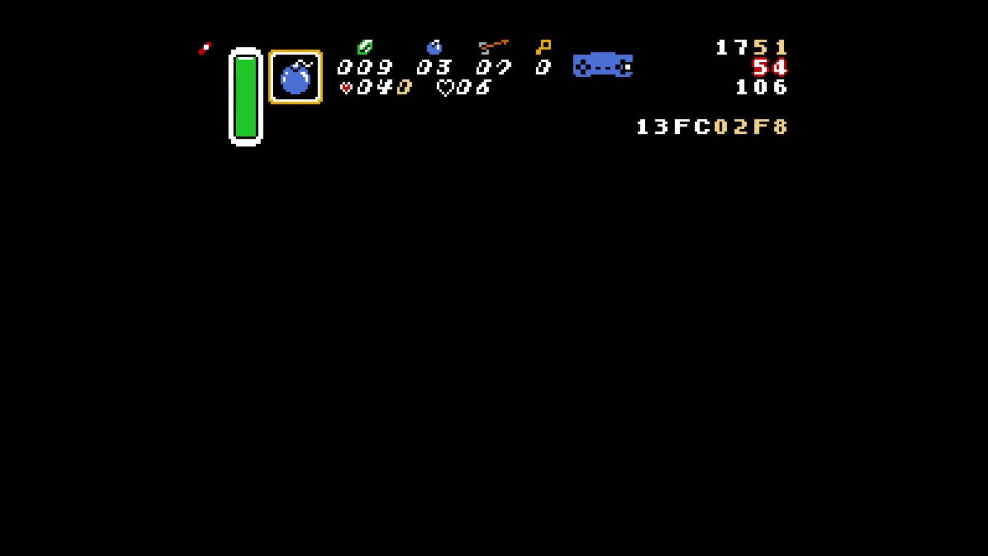
pyautogui.press('Down')
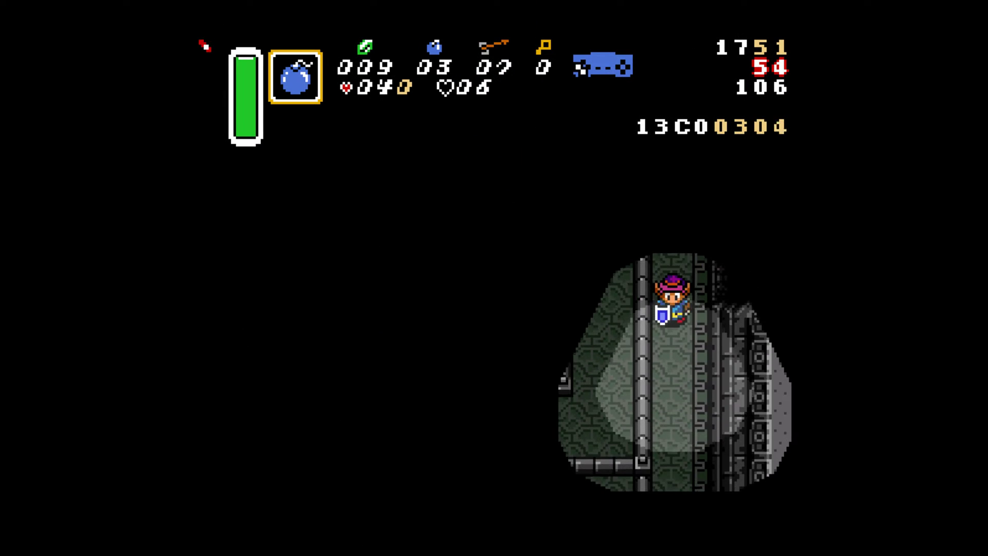
pyautogui.press('Return')
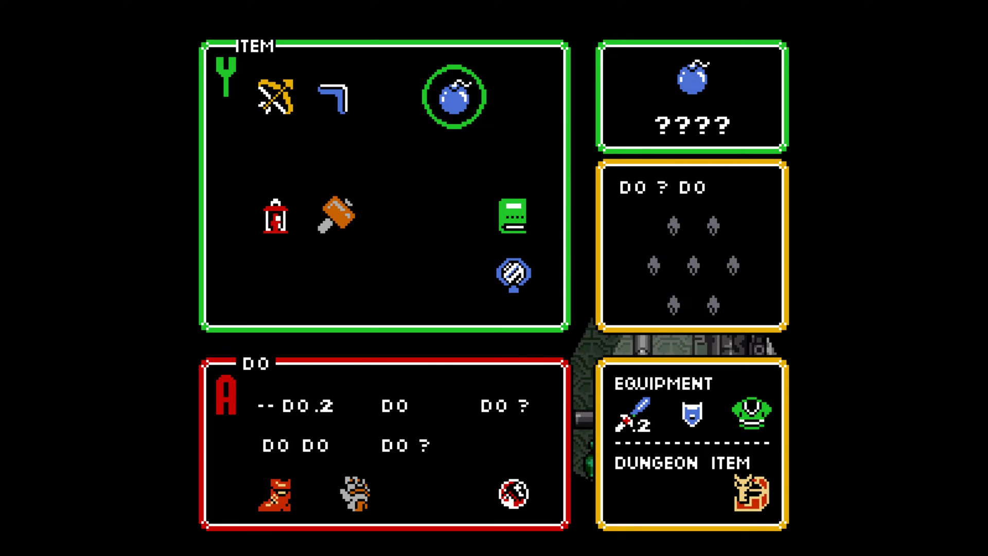
# Reveal the emulator's menu and exit Snes9x.
pyautogui.press('Escape')
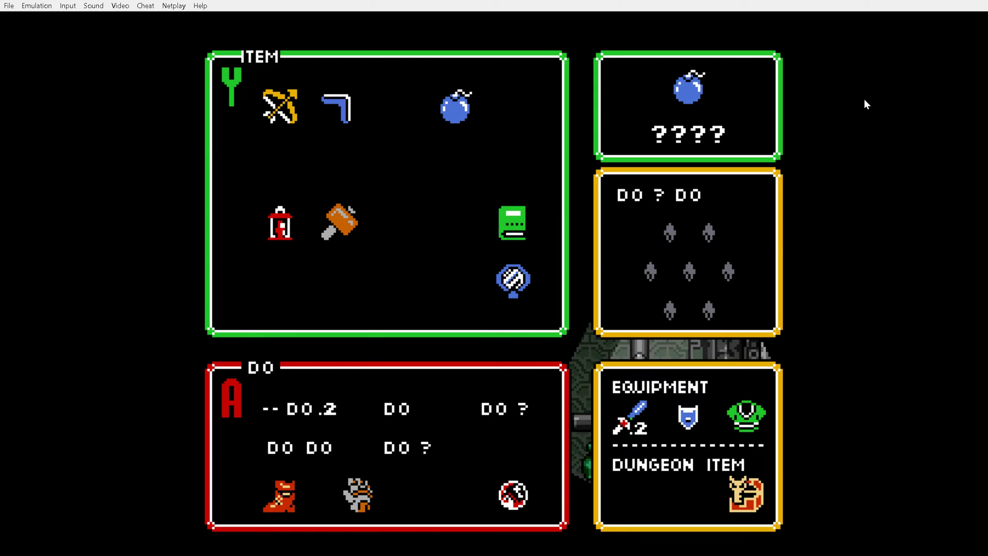
pyautogui.click(6, 6)
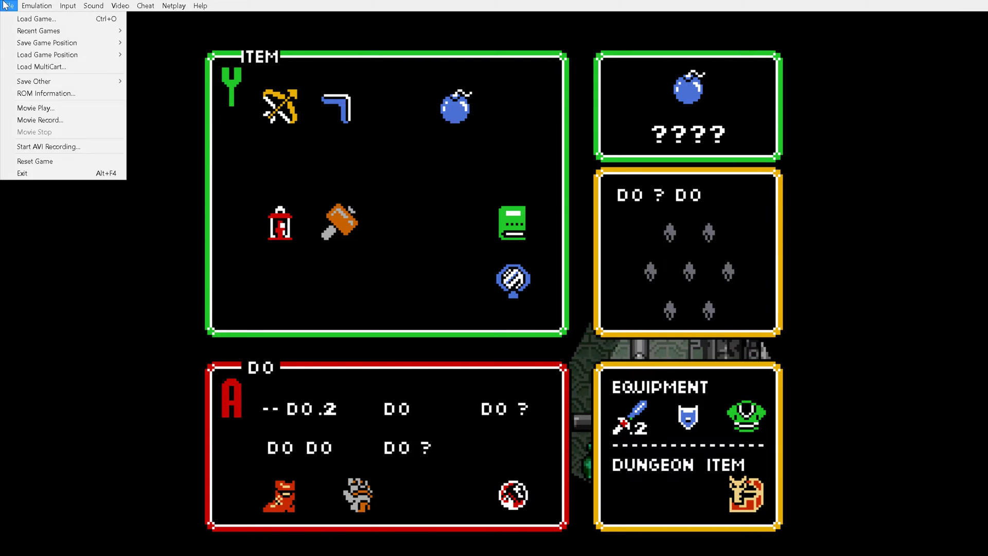
pyautogui.click(31, 173)
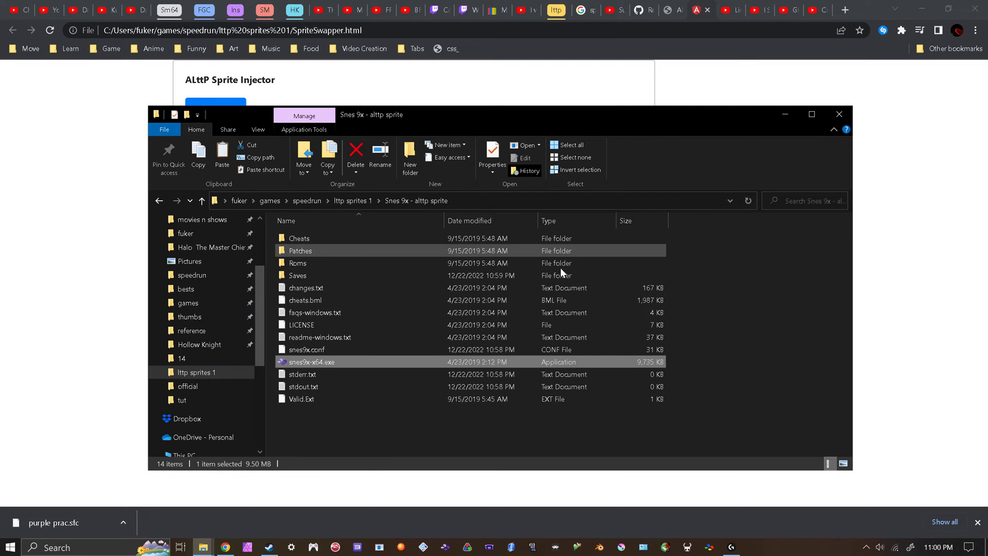
# Switch to the browser's ALttPR Sprite Options page and look over the ready-made sprites.
pyautogui.click(32, 187)
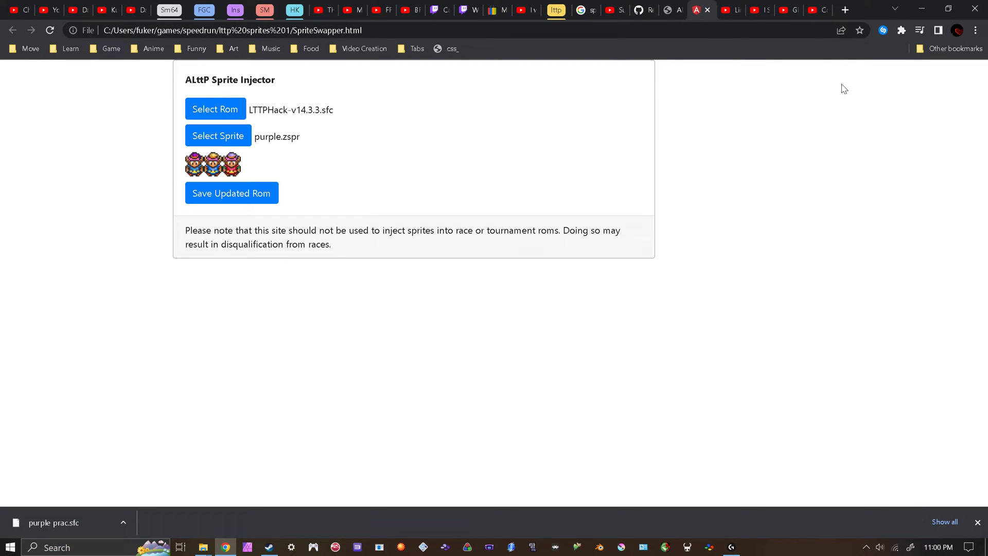
pyautogui.click(682, 5)
pyautogui.scroll(-3, 300, 407)
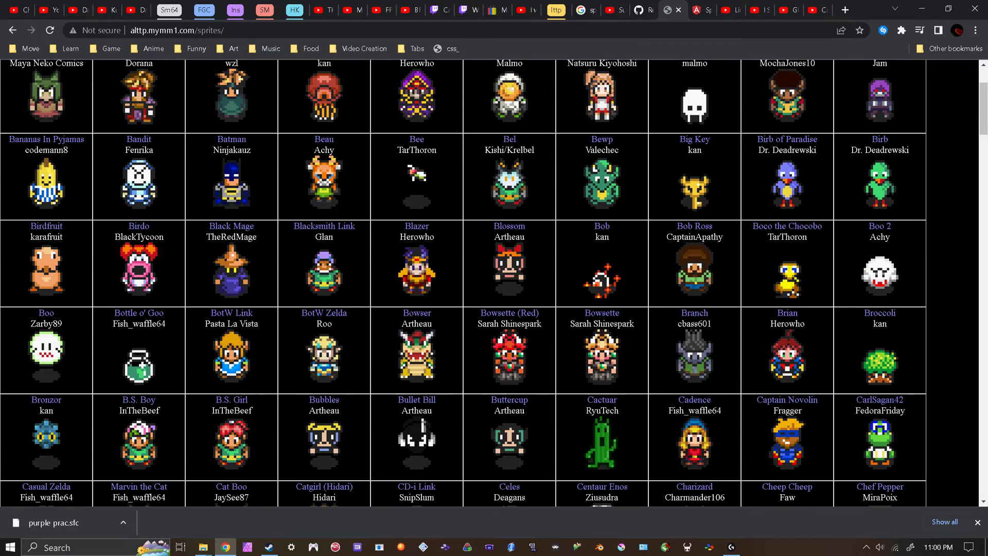
pyautogui.scroll(3, 166, 357)
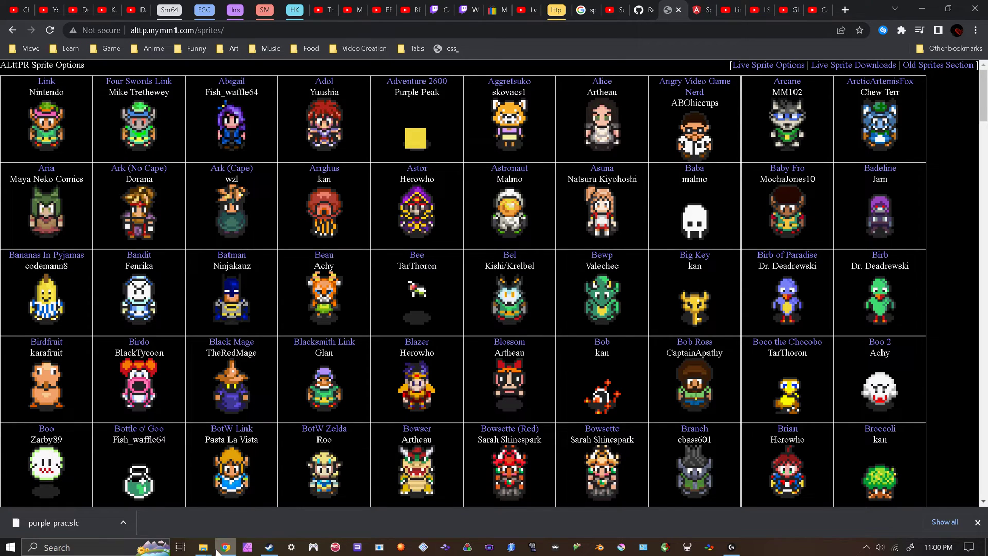
# Start Snes9x from the alttp sprite folder and load the recent game abigail.1 - Zelda no Densetsu - Kamigami no Triforce (Japan) (Rev 1).sfc.
pyautogui.moveTo(212, 548)
pyautogui.click(106, 502)
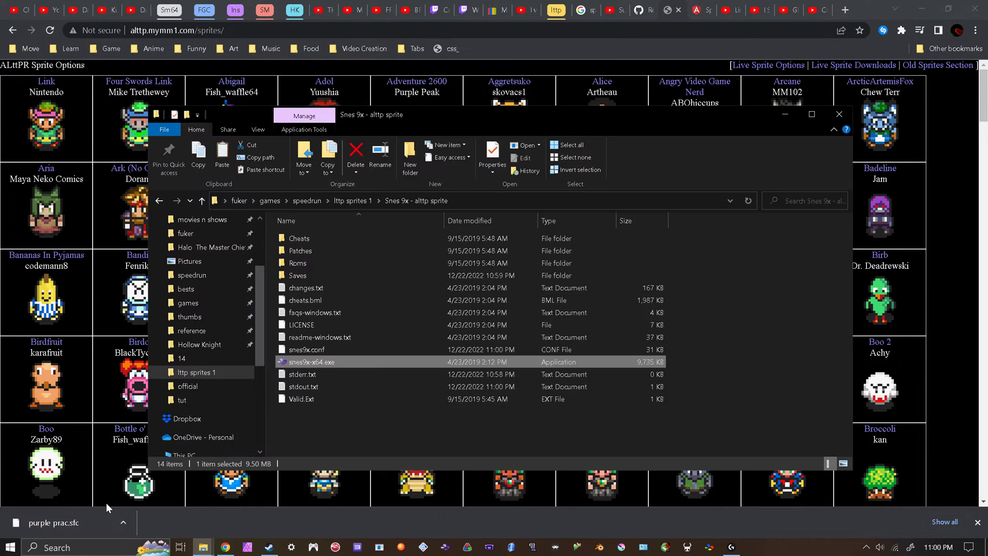
pyautogui.doubleClick(324, 363)
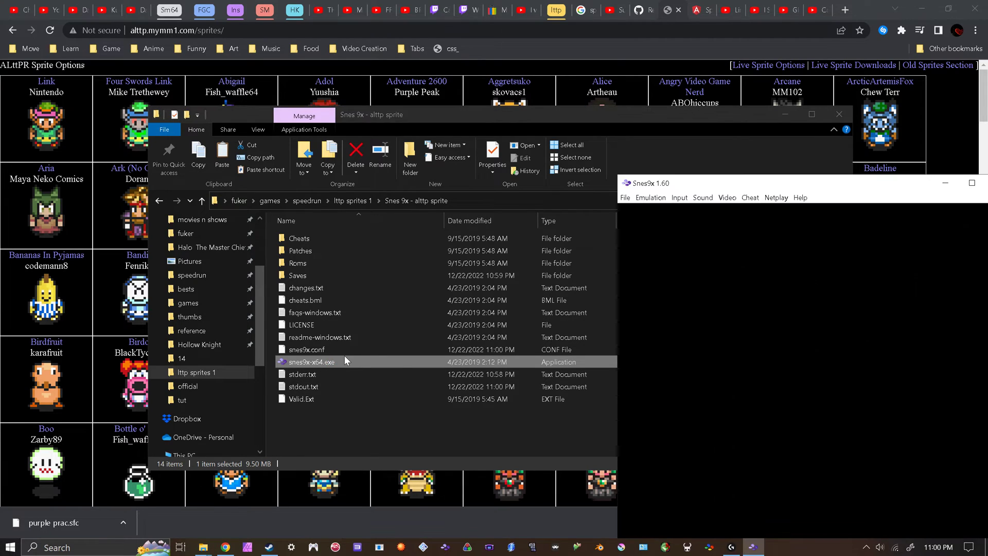
pyautogui.click(625, 197)
pyautogui.moveTo(644, 229)
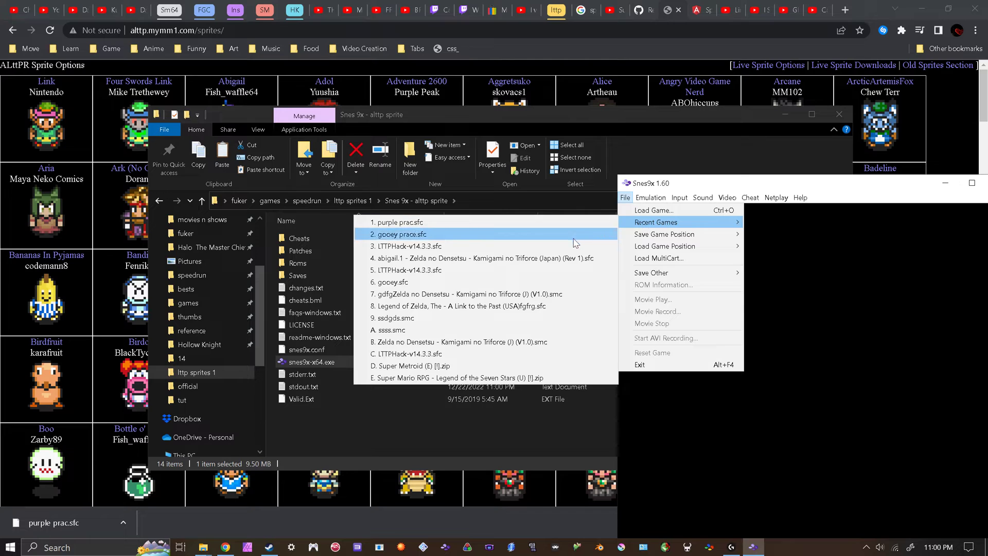
pyautogui.click(565, 258)
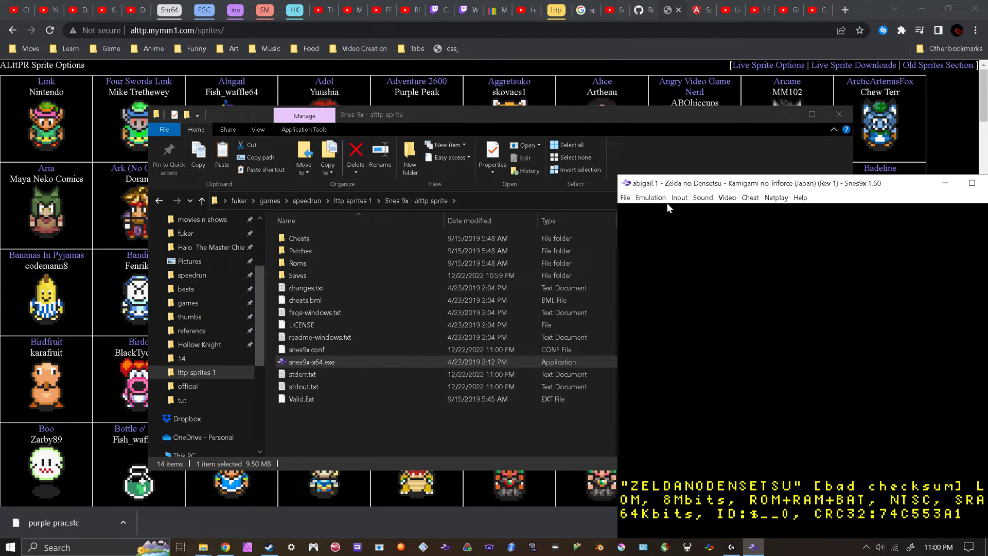
# Switch the Abigail game to full screen to view the sprite during play.
pyautogui.click(624, 198)
pyautogui.moveTo(649, 201)
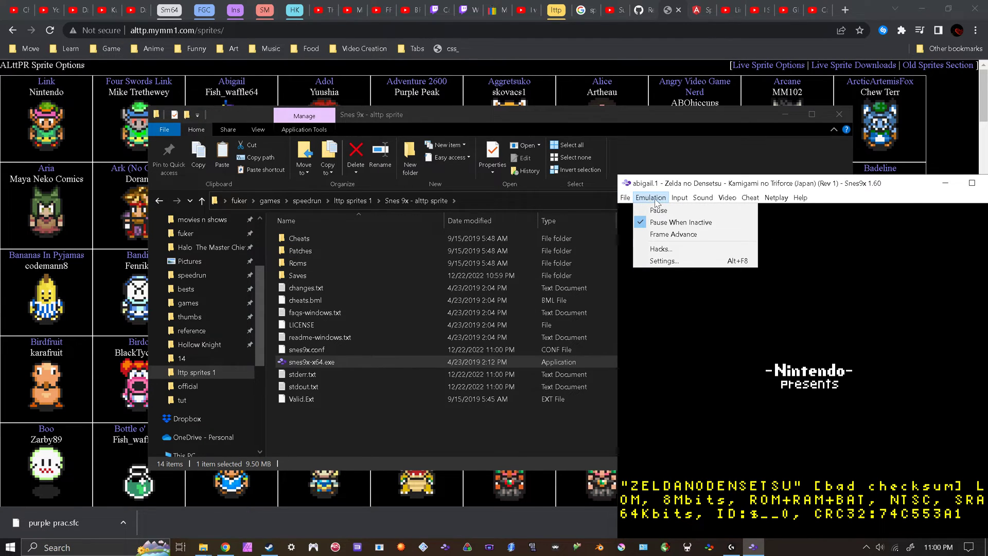
pyautogui.moveTo(730, 200)
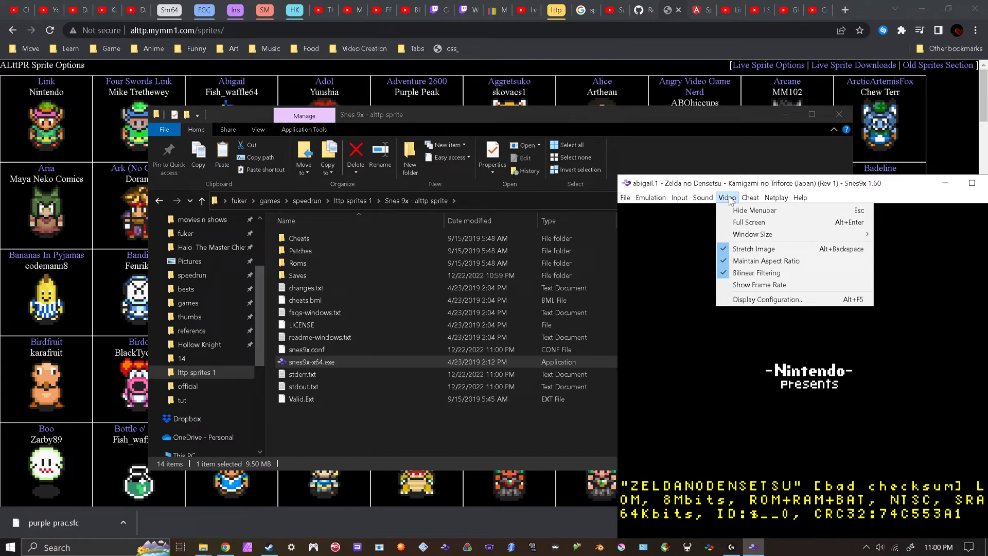
pyautogui.click(747, 221)
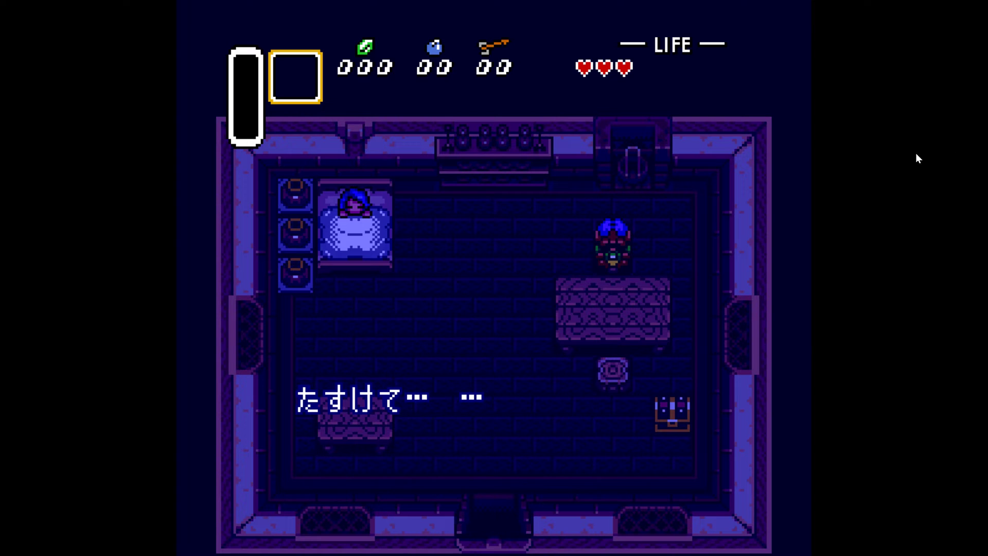
# End the Abigail sprite test and exit Snes9x.
pyautogui.hotkey('alt', 'Return')
pyautogui.click(9, 5)
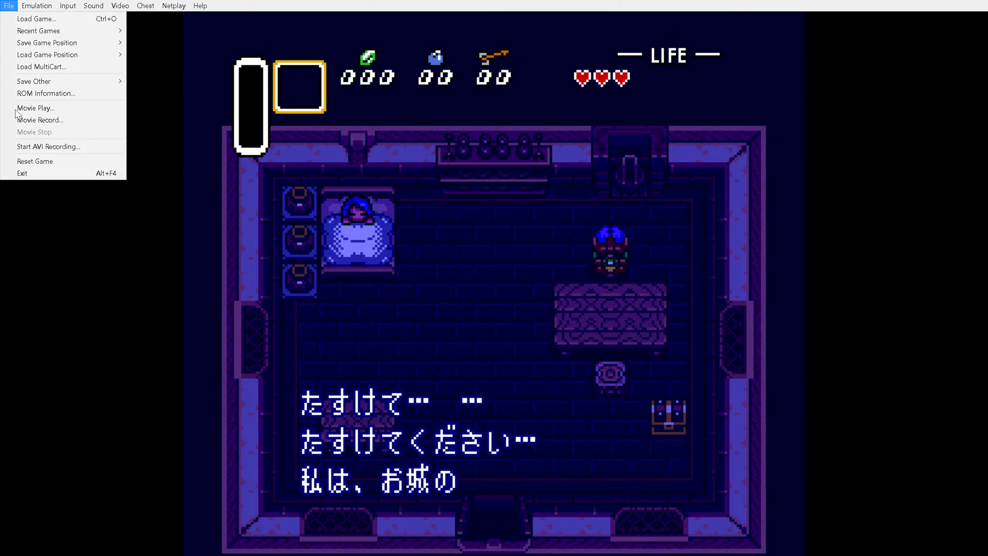
pyautogui.click(22, 173)
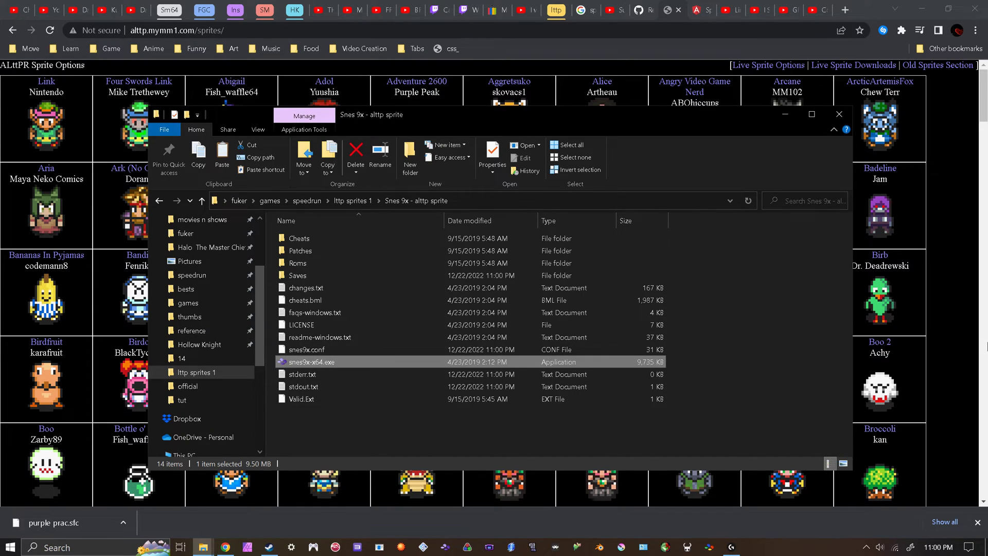
# Return to the ALttPR Sprite Options page and browse its list of ready-made sprites.
pyautogui.click(932, 354)
pyautogui.scroll(-13, 554, 372)
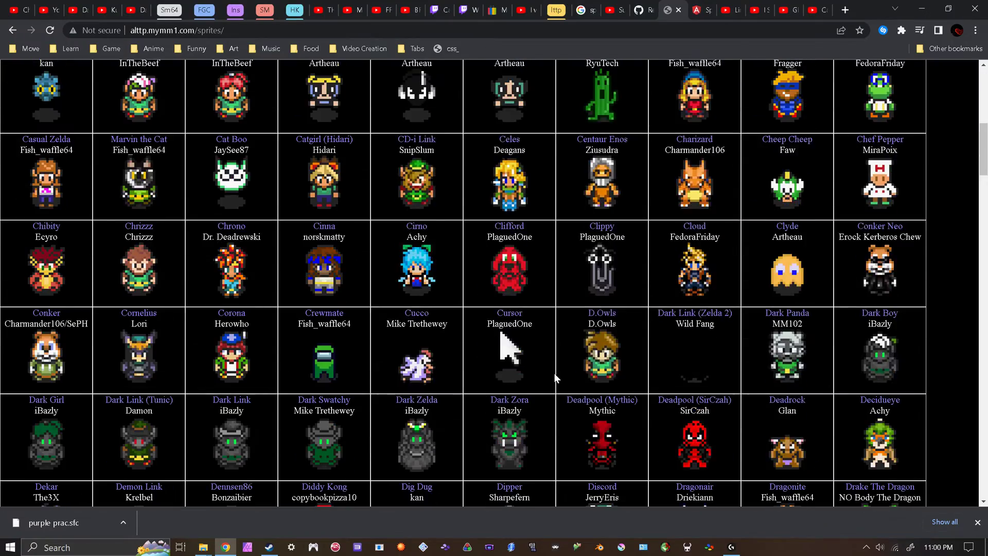
pyautogui.scroll(-12, 554, 373)
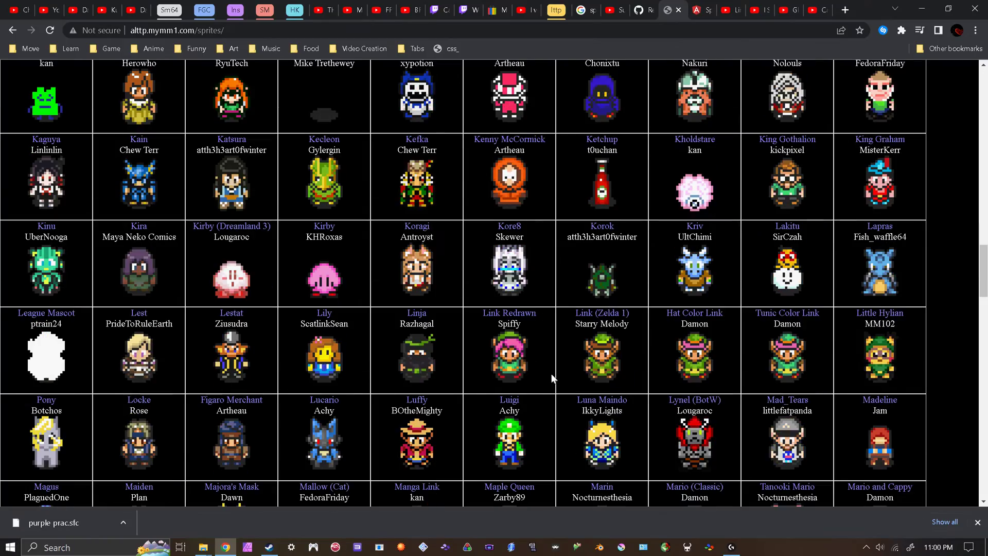
pyautogui.scroll(15, 333, 386)
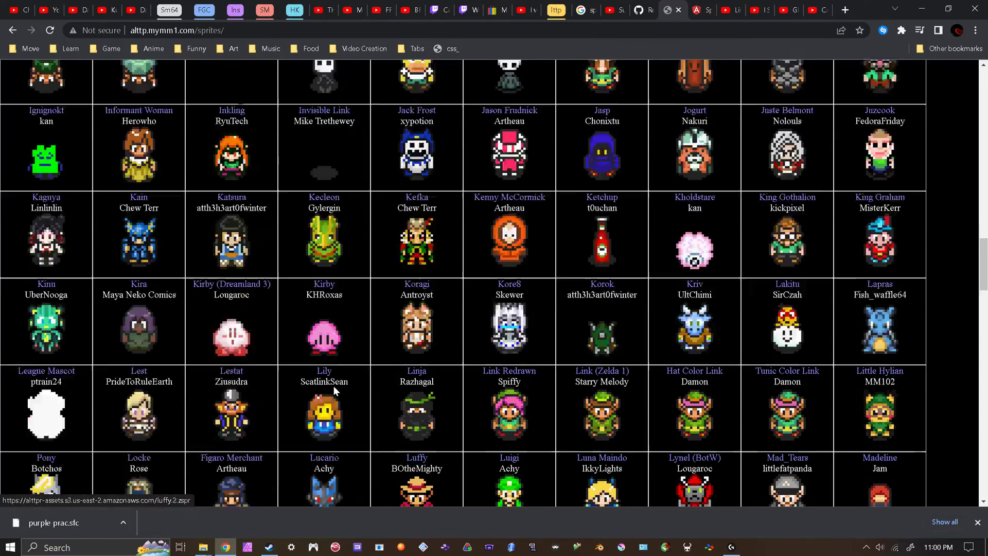
pyautogui.scroll(5, 333, 390)
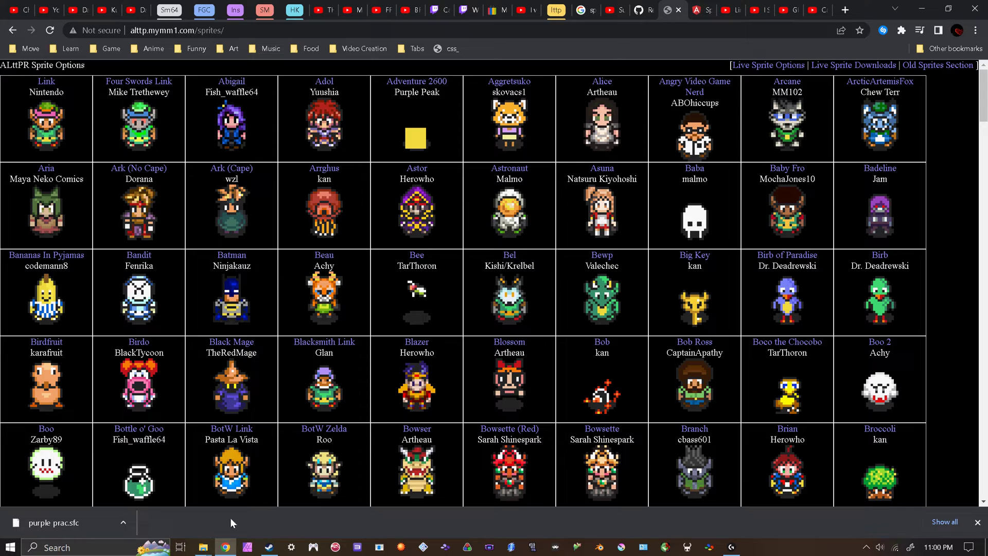
# Show the ALttP Sprite Injector page again and bring up the Snes 9x - alttp sprite folder window.
pyautogui.click(204, 547)
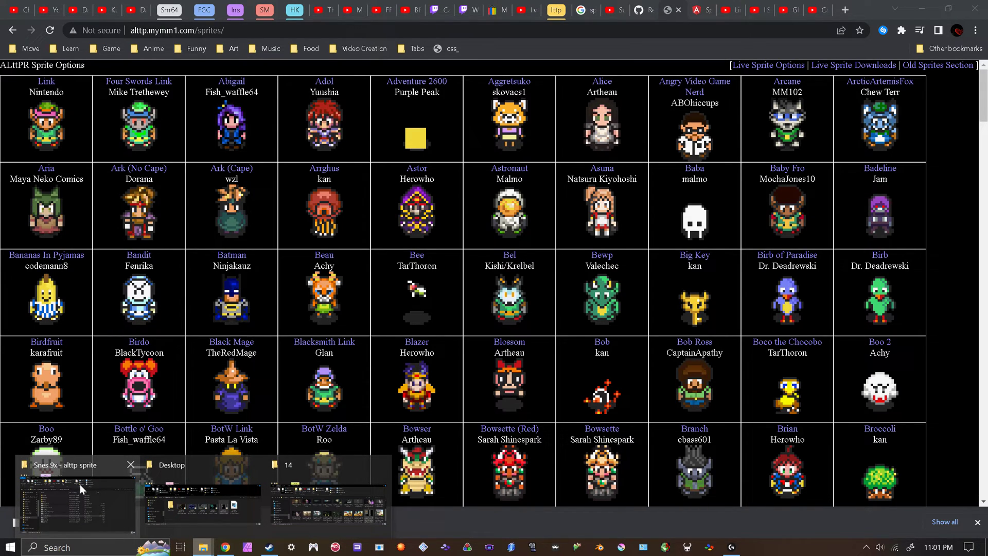
pyautogui.click(695, 7)
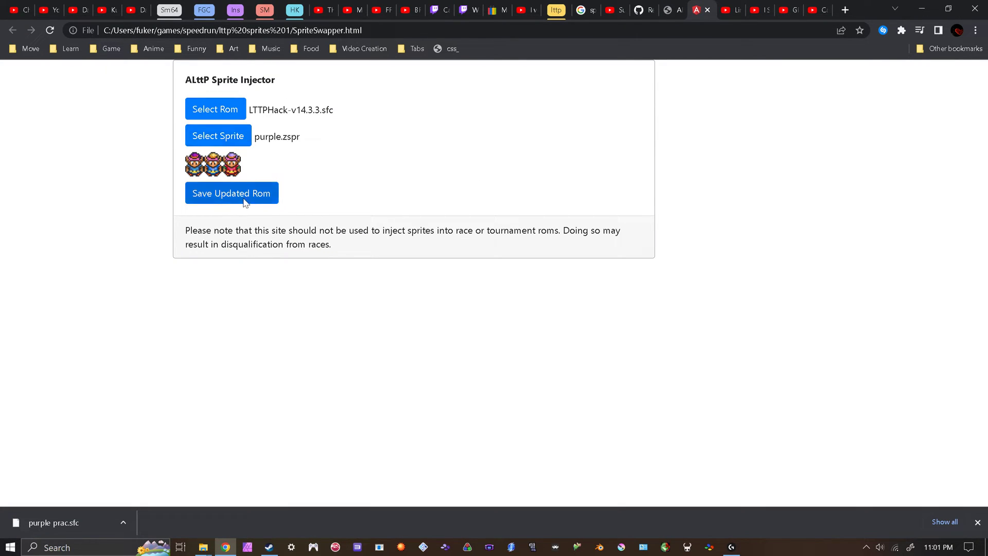
pyautogui.moveTo(203, 549)
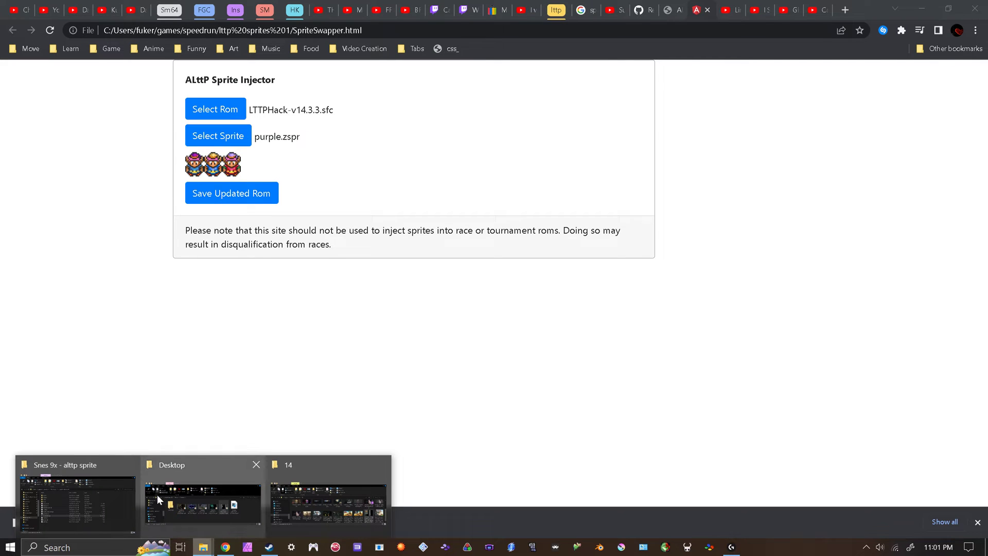
pyautogui.click(94, 499)
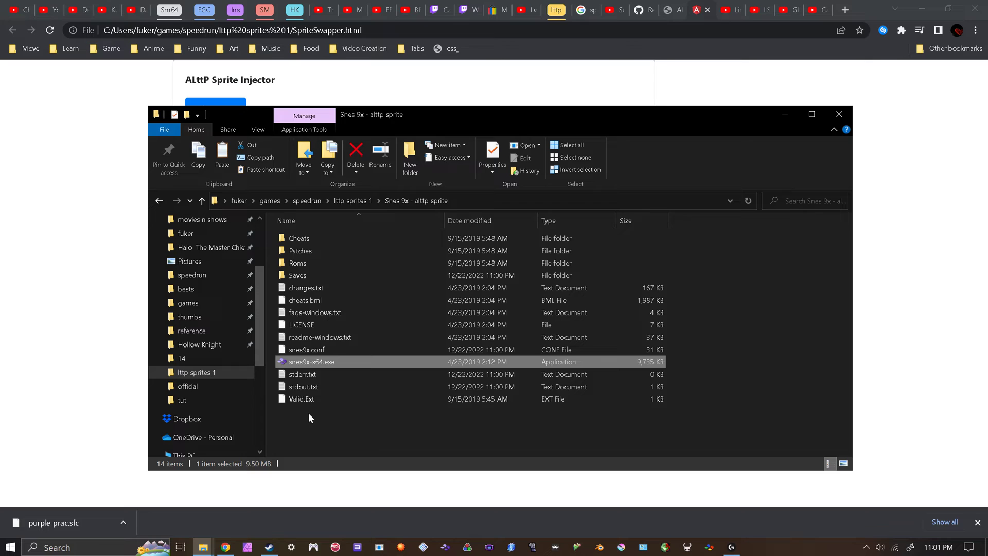
# Launch SpriteSomething.exe from the goo goo 2 folder inside lttp sprites 1 and reposition its window over the browser.
pyautogui.click(352, 199)
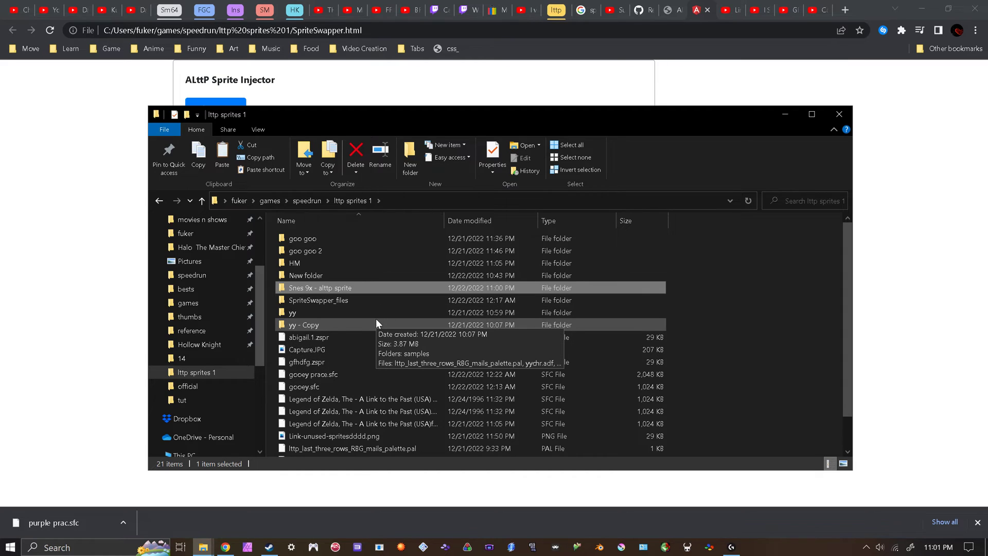
pyautogui.click(311, 200)
pyautogui.doubleClick(305, 263)
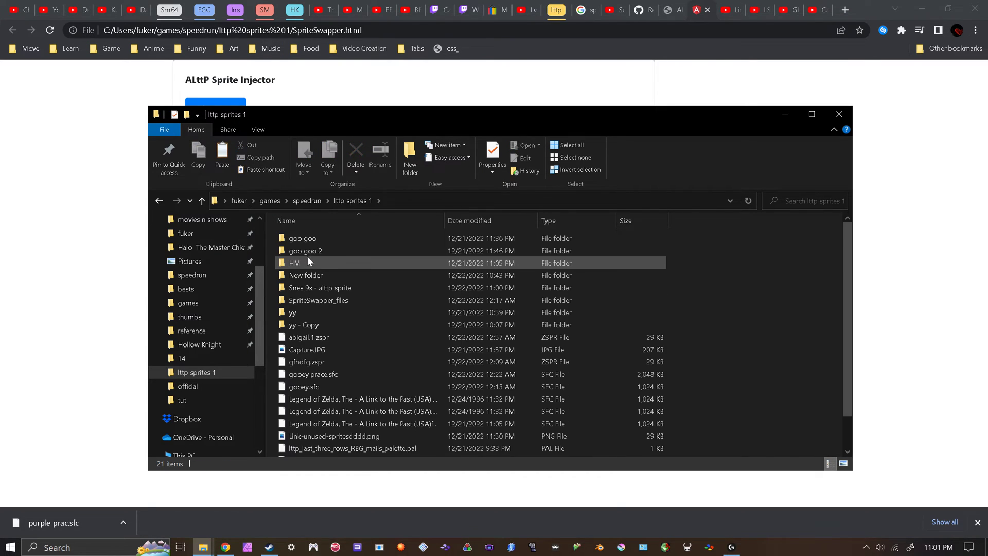
pyautogui.doubleClick(307, 252)
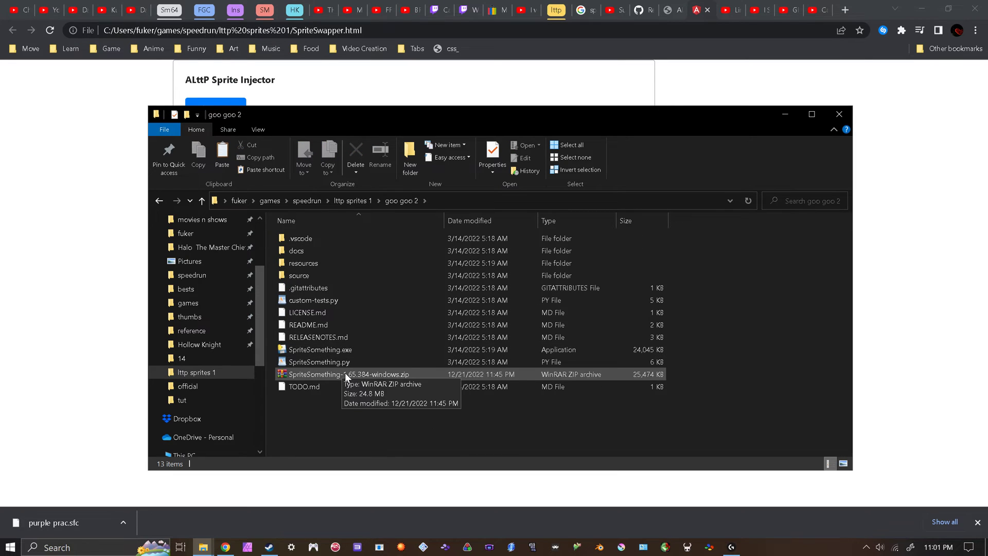
pyautogui.doubleClick(339, 351)
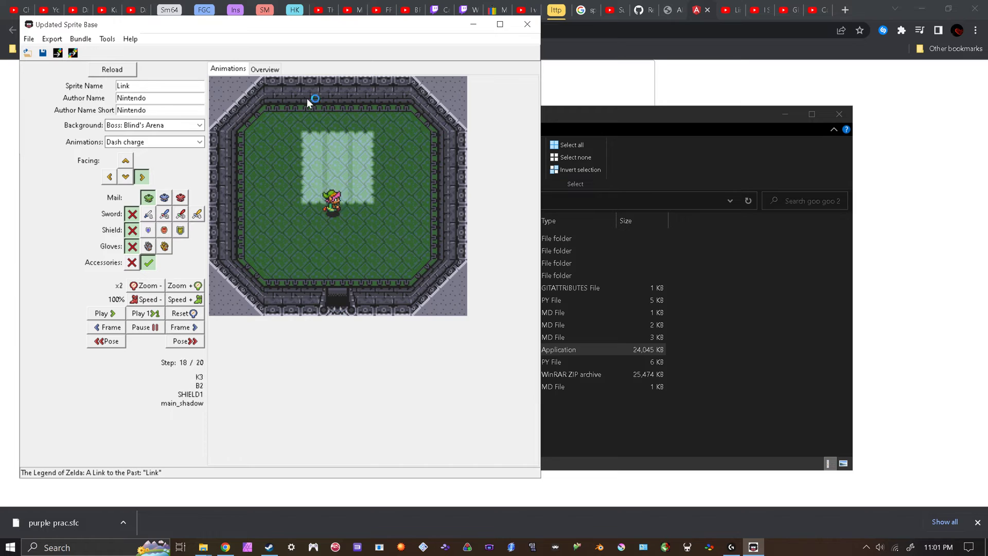
pyautogui.moveTo(226, 32); pyautogui.dragTo(390, 53)
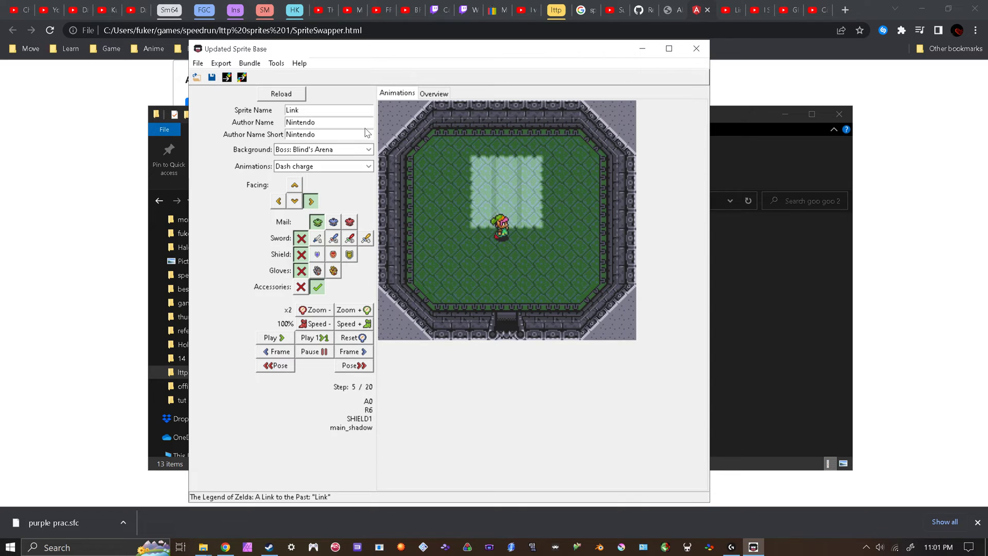
# Look at the sprite plugins for downloading the ALttPR official and SpriteSomething unofficial sprites without running one.
pyautogui.click(272, 65)
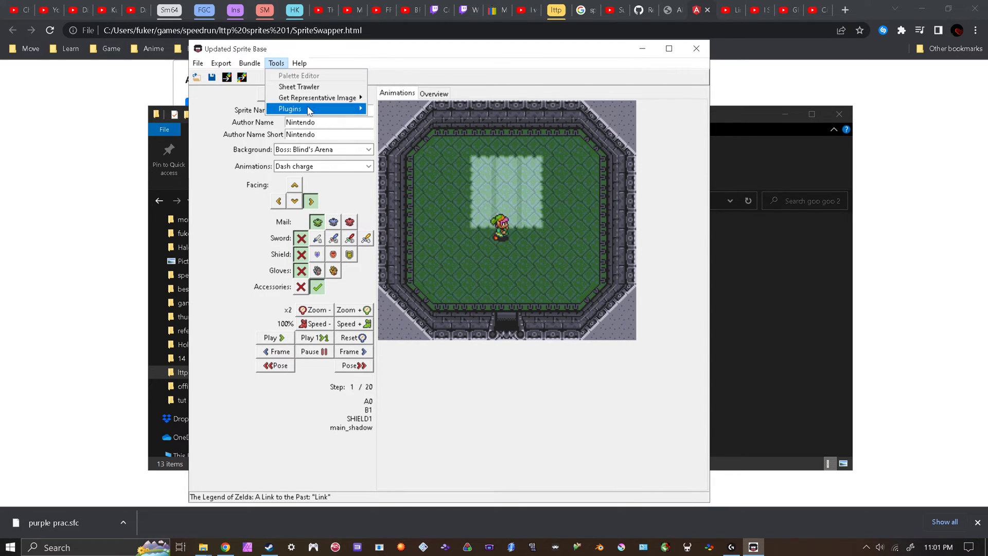
pyautogui.moveTo(309, 110)
pyautogui.moveTo(378, 109)
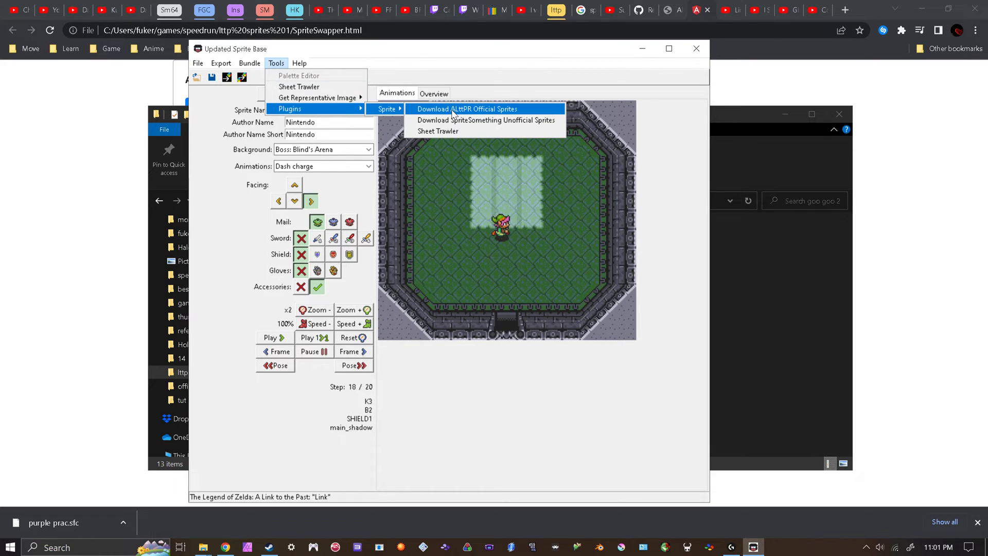
pyautogui.click(204, 112)
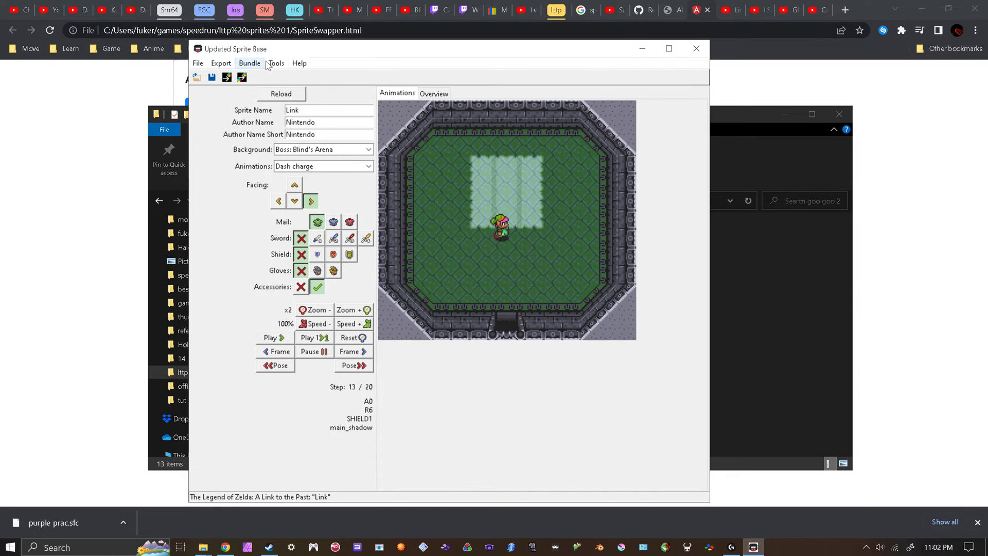
# Browse the sprite-opening dialog to lttp sprites 1 > goo goo 2 > resources > user > snes > zelda3 > link > sheets > official.
pyautogui.click(198, 63)
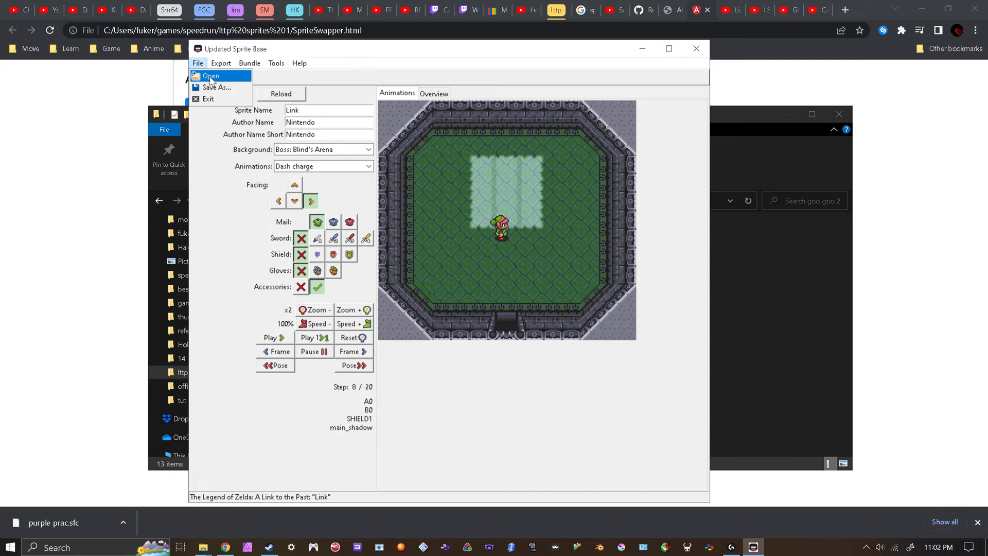
pyautogui.click(210, 78)
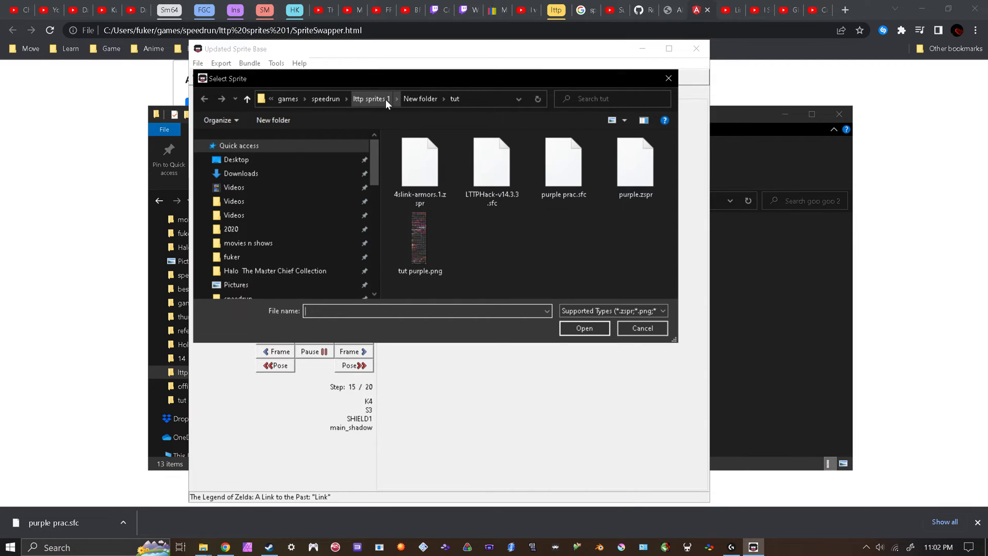
pyautogui.click(375, 100)
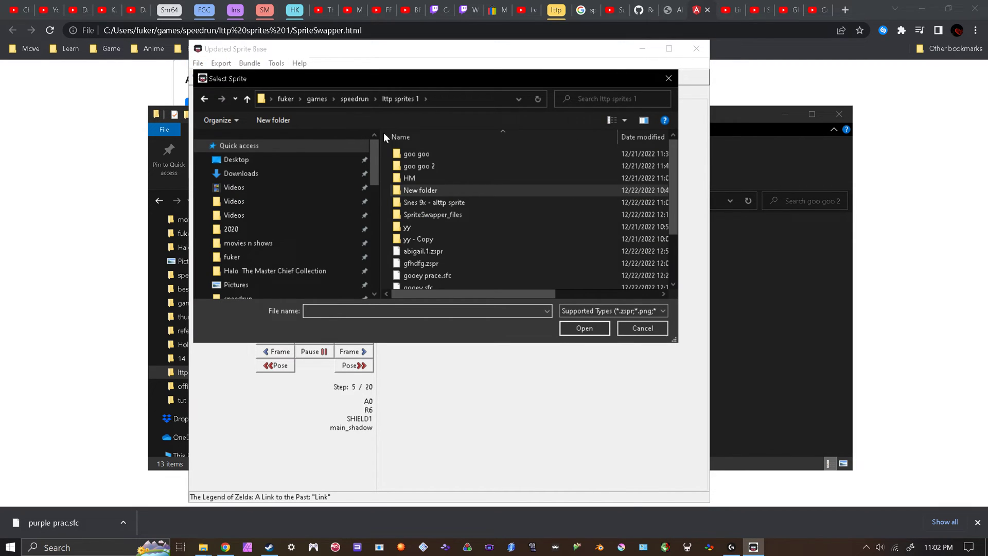
pyautogui.doubleClick(409, 166)
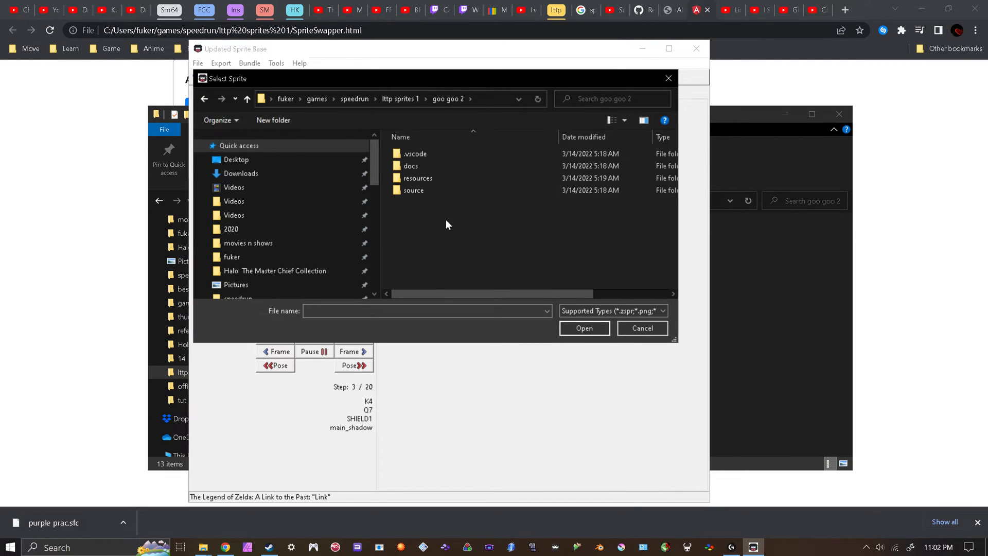
pyautogui.doubleClick(433, 180)
pyautogui.doubleClick(433, 181)
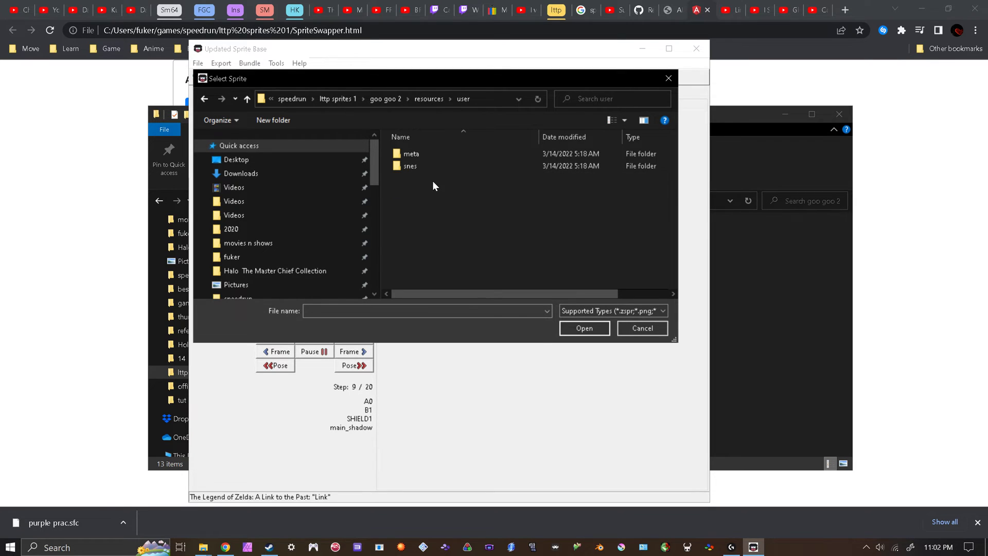
pyautogui.doubleClick(428, 168)
pyautogui.doubleClick(428, 168)
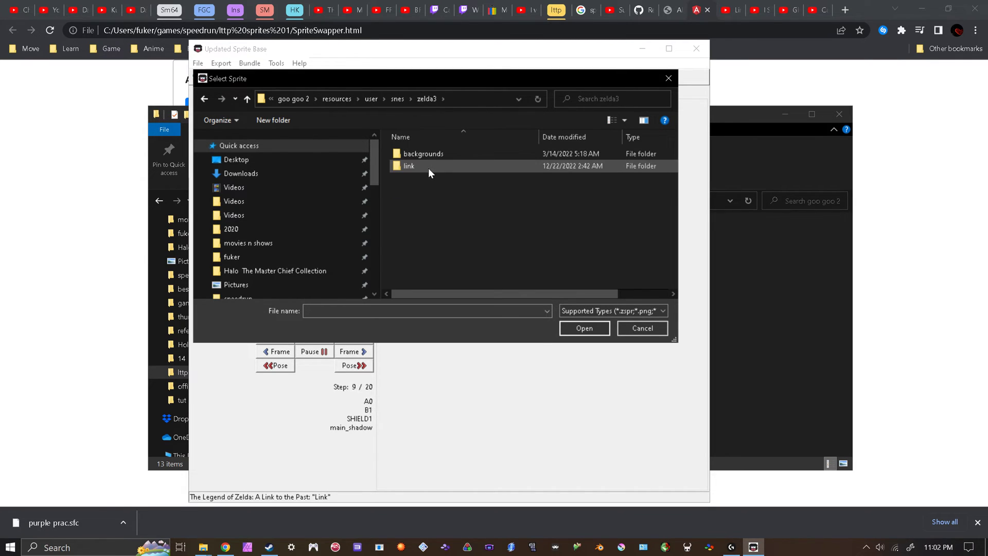
pyautogui.doubleClick(428, 167)
pyautogui.doubleClick(434, 169)
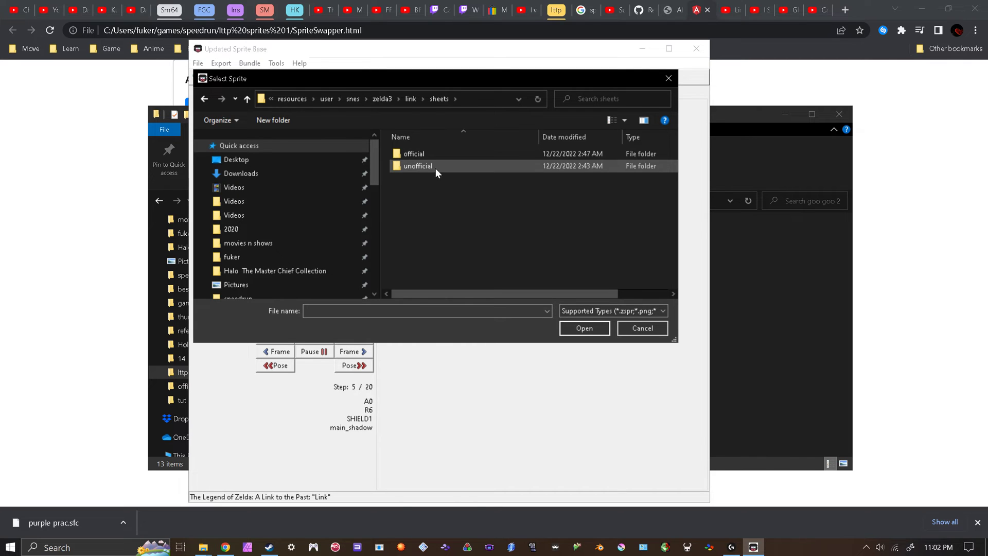
pyautogui.doubleClick(433, 153)
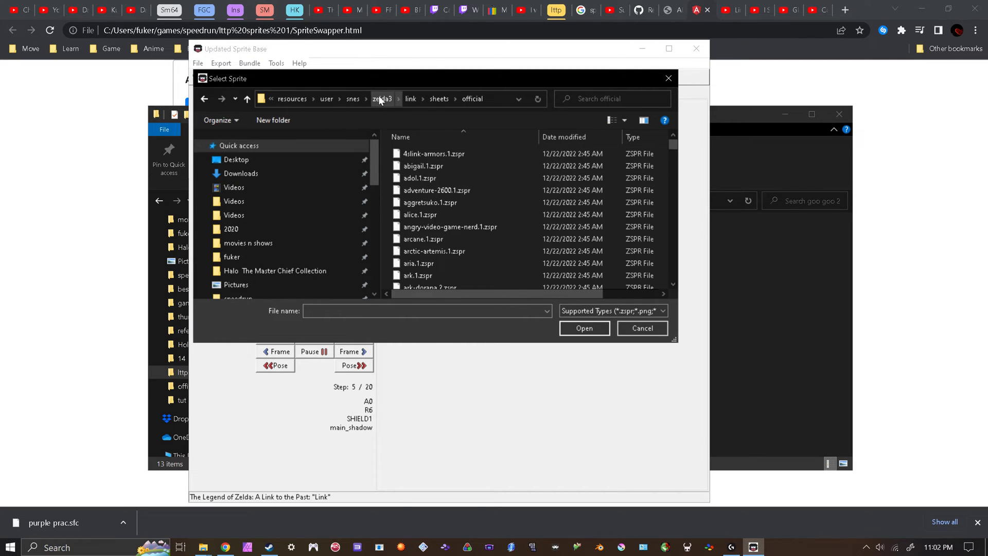
# Open the Cloud sprite, cloud.1.zspr, from the official sprites folder.
pyautogui.scroll(-15, 474, 239)
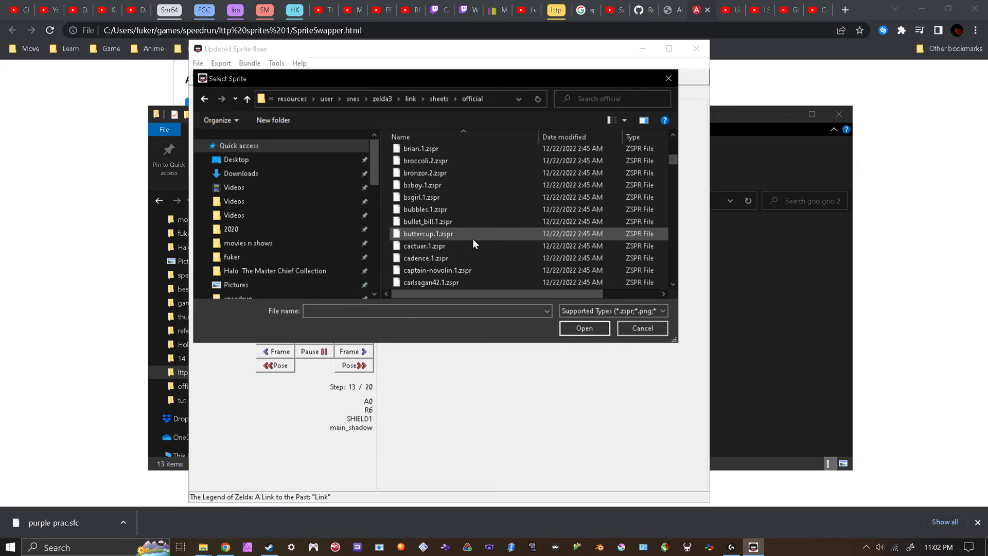
pyautogui.scroll(-3, 462, 252)
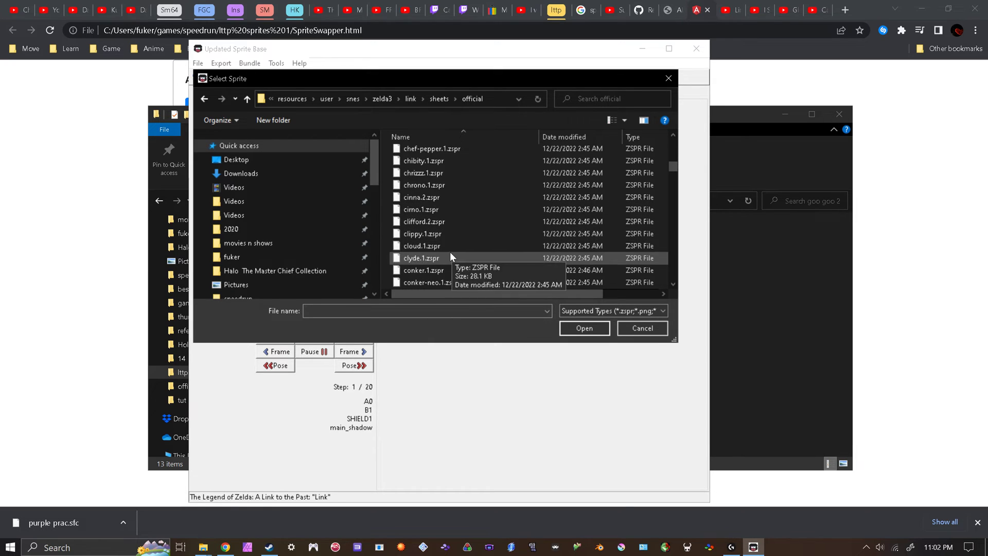
pyautogui.doubleClick(448, 250)
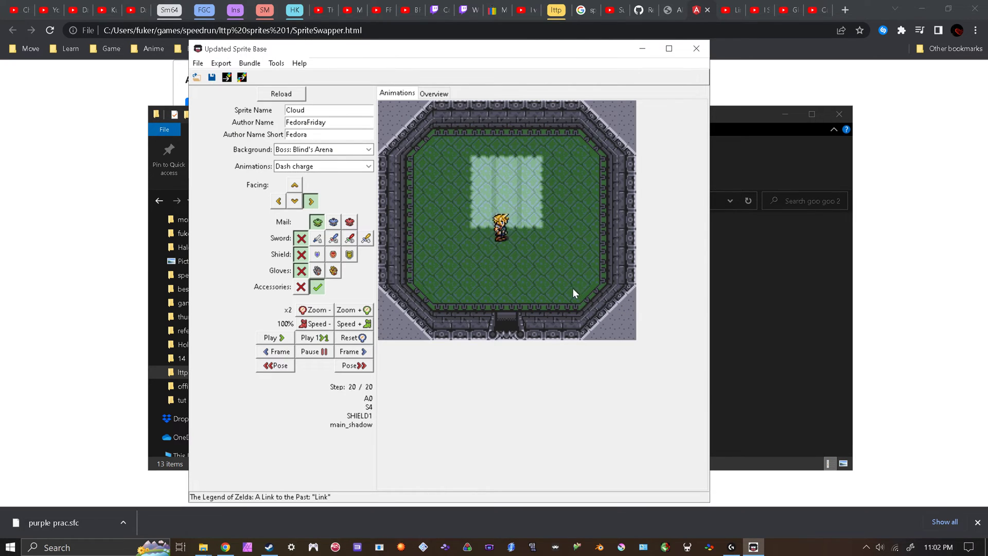
# Preview the Cloud sprite facing down and up, and look at the ROM selection for injecting it without choosing a ROM.
pyautogui.click(299, 205)
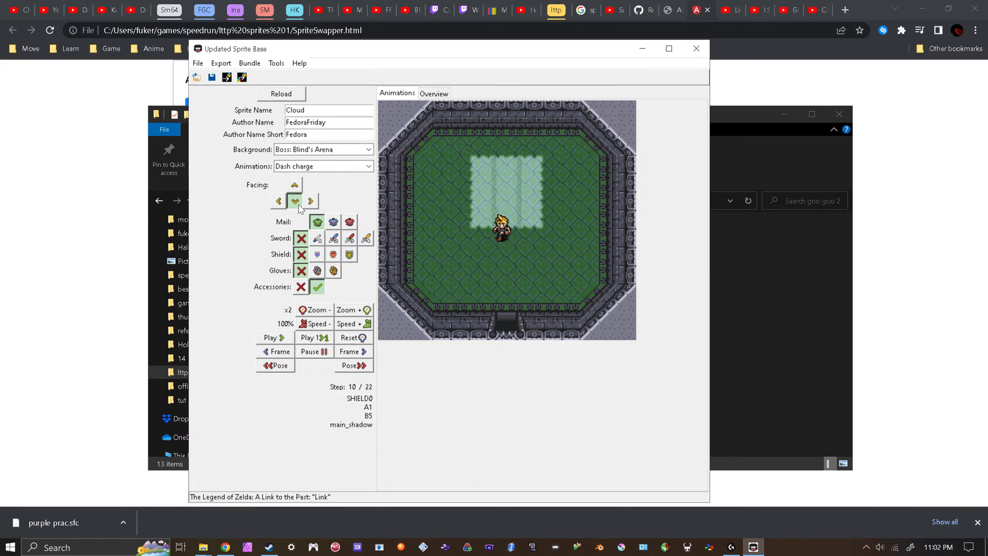
pyautogui.click(295, 186)
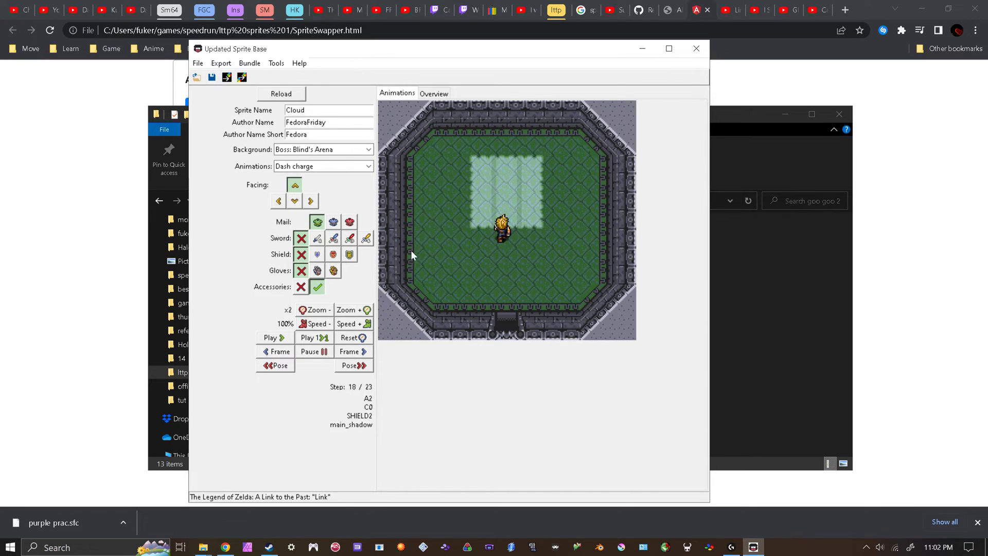
pyautogui.click(294, 202)
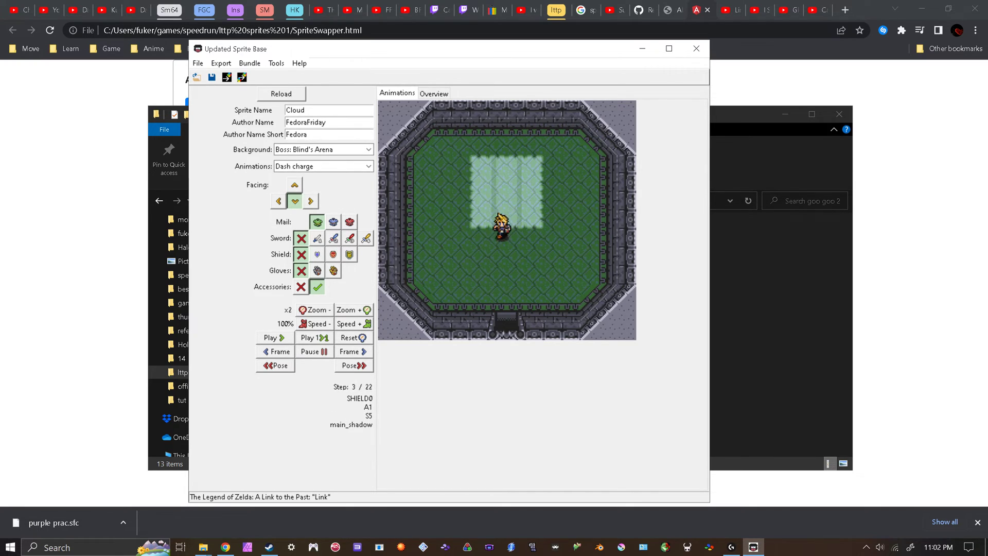
pyautogui.click(227, 77)
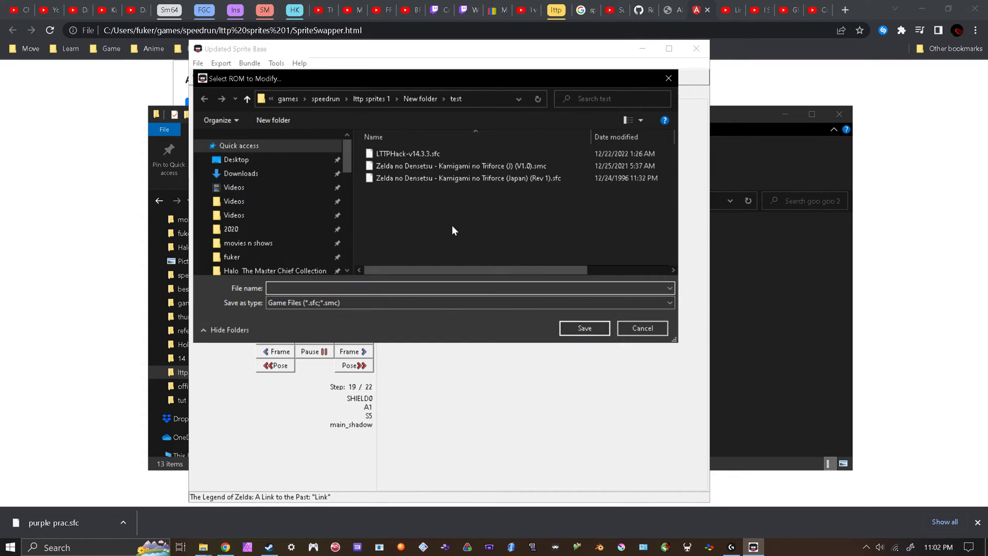
pyautogui.click(653, 329)
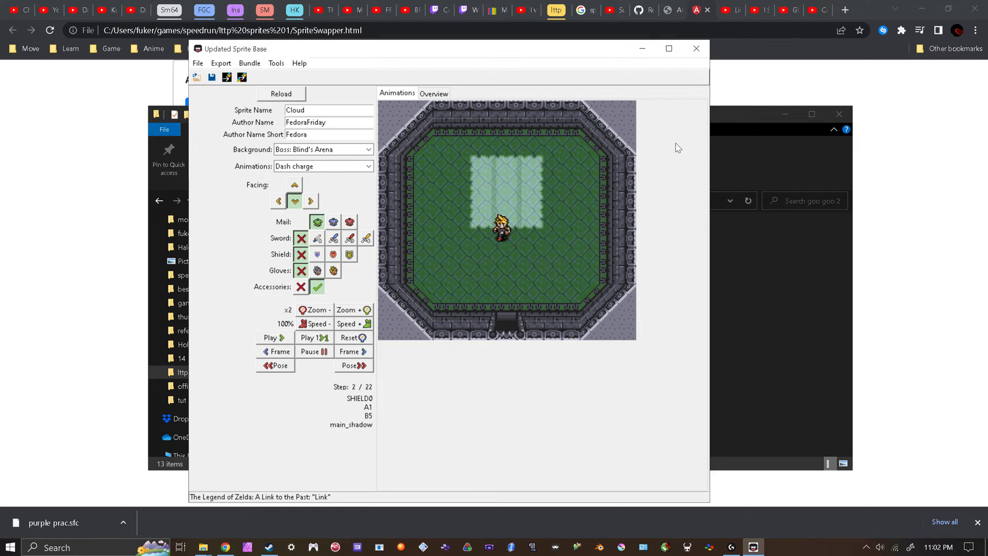
# Revisit the ALttPR Sprite Options, ALttP Sprite Injector and SpriteSomething releases pages, and bring SpriteSomething back over the Sprite Options page.
pyautogui.click(667, 7)
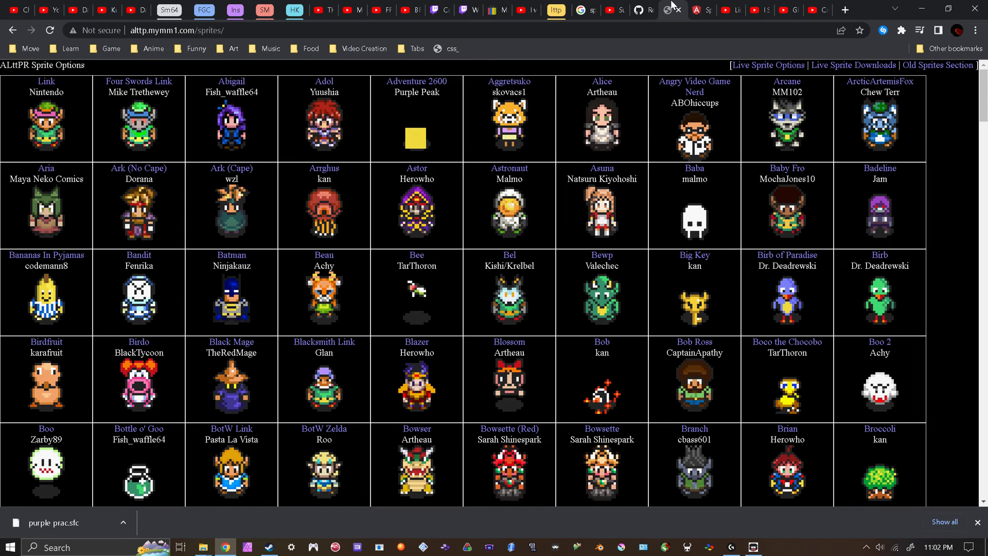
pyautogui.click(701, 6)
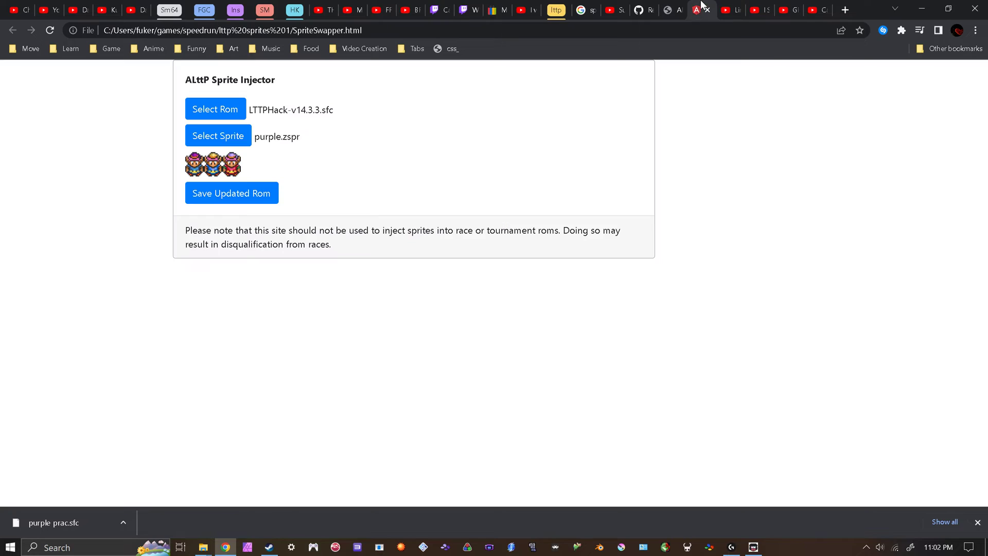
pyautogui.click(651, 6)
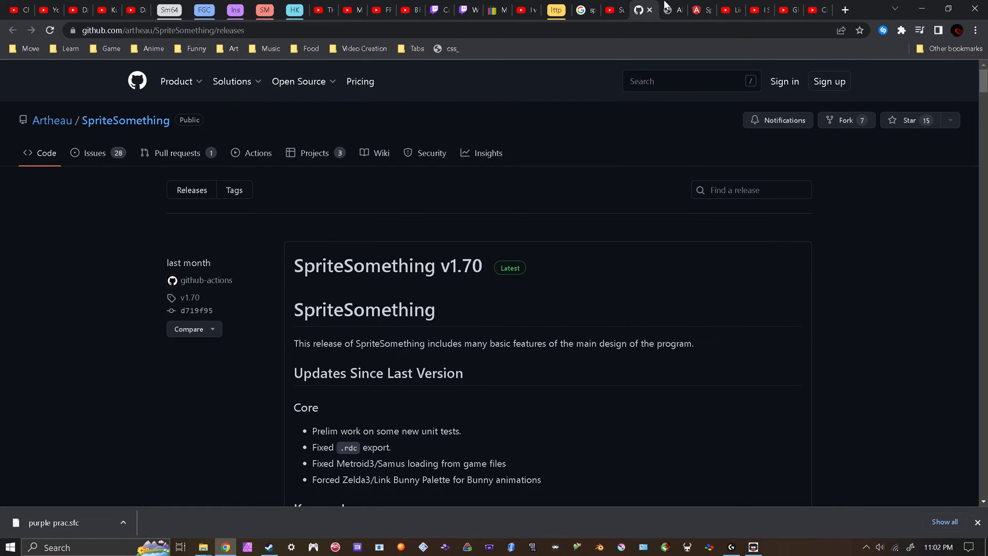
pyautogui.click(665, 7)
pyautogui.click(753, 547)
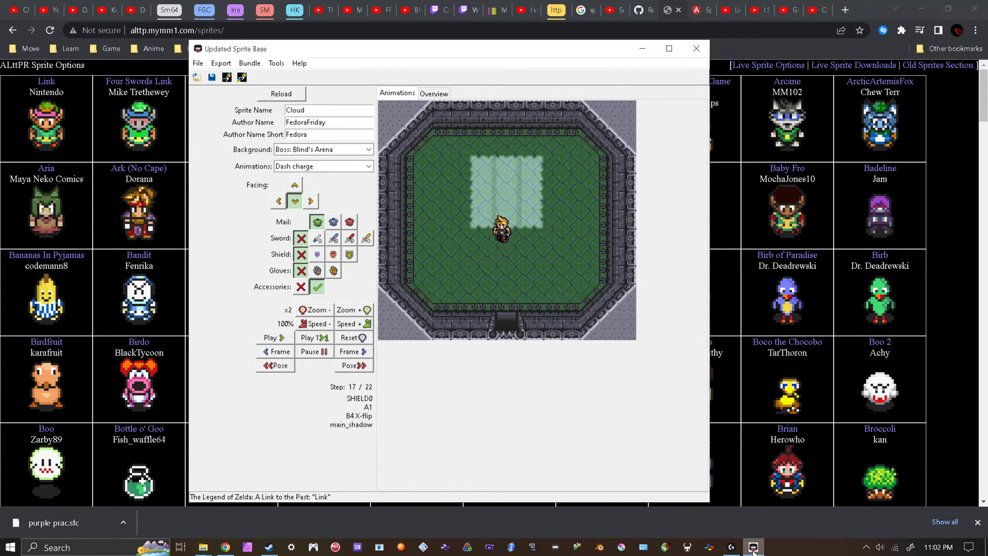
# Look at the contents of the HM folder inside lttp sprites 1 in File Explorer, and return to the parent folder.
pyautogui.click(204, 548)
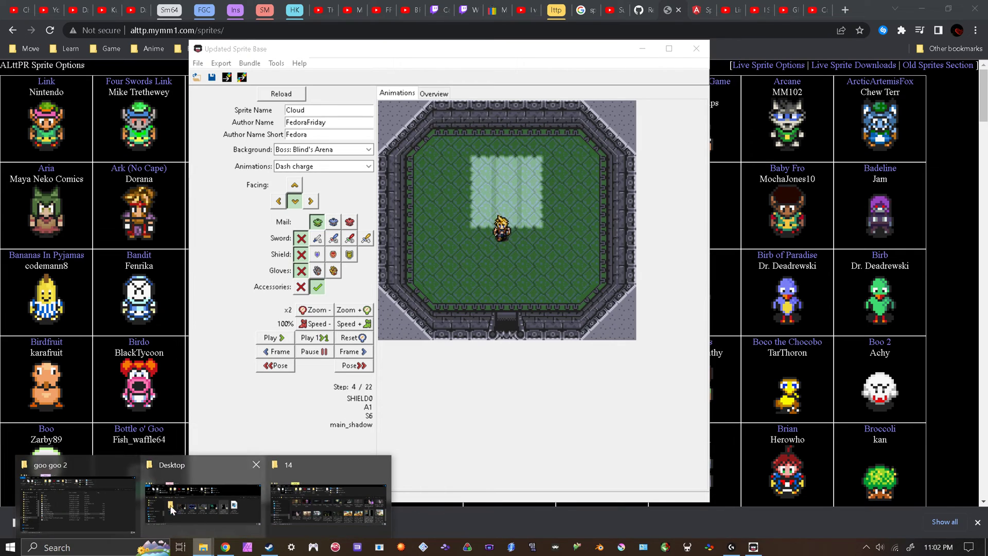
pyautogui.click(114, 505)
pyautogui.click(340, 200)
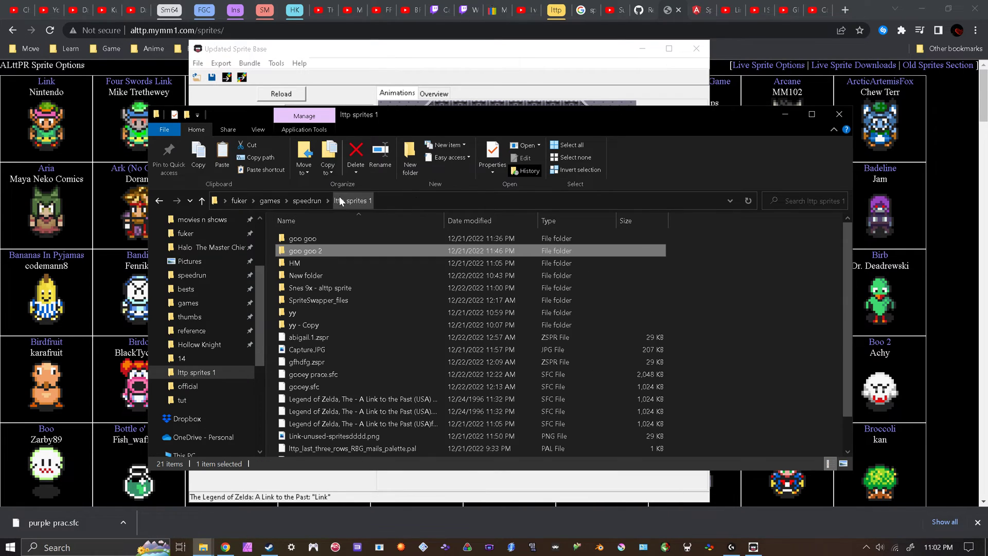
pyautogui.doubleClick(307, 263)
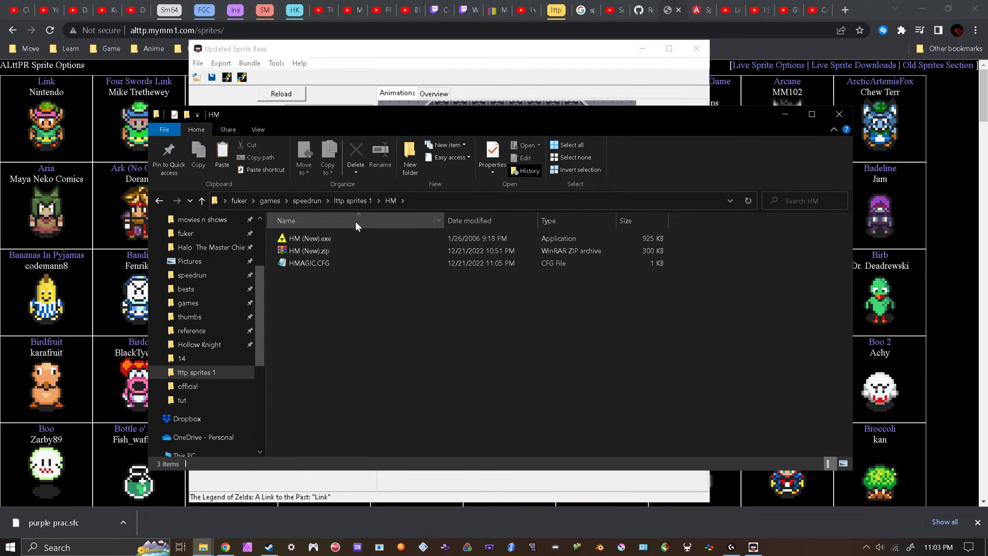
pyautogui.click(356, 201)
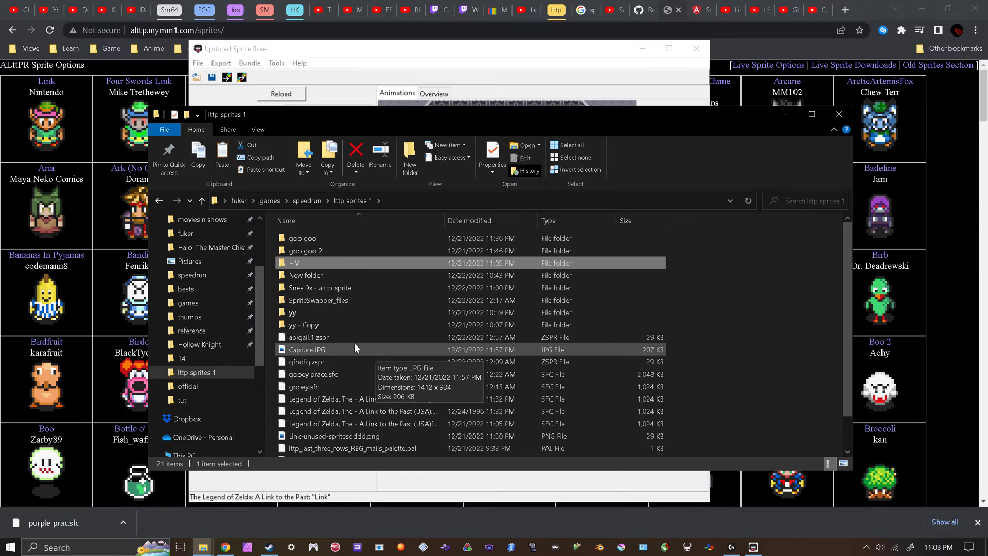
# Launch yychr.exe from the yy folder and move its window clear of the file list.
pyautogui.doubleClick(304, 313)
pyautogui.scroll(-1, 334, 381)
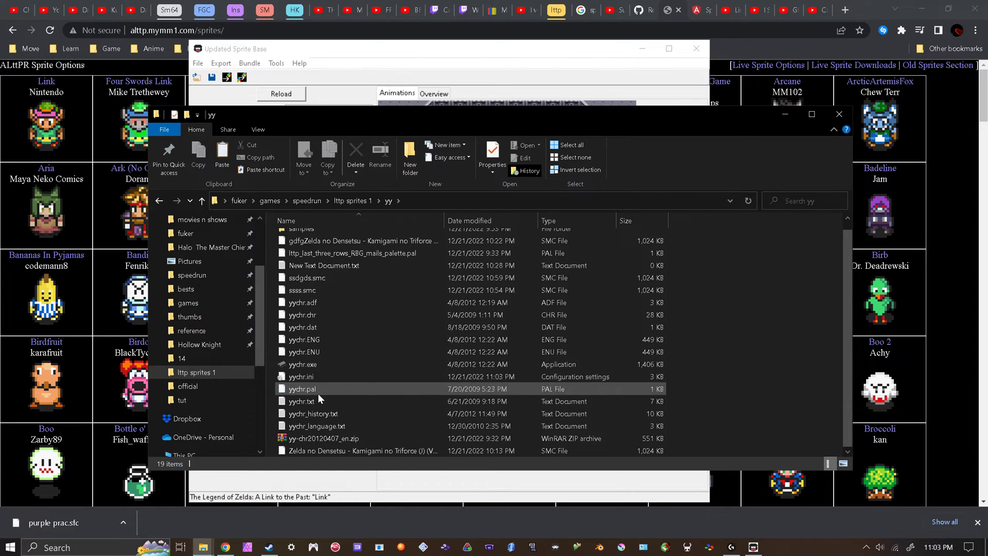
pyautogui.click(309, 365)
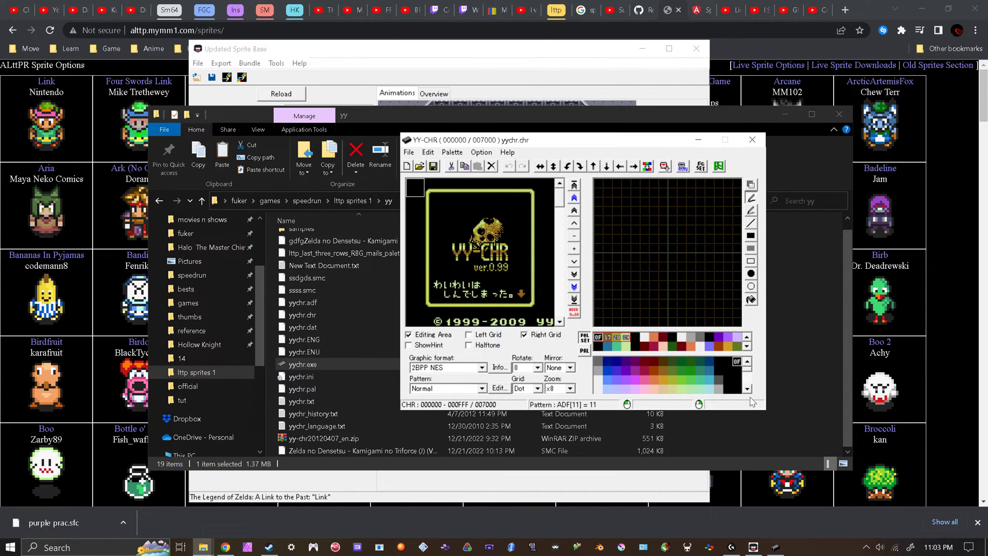
pyautogui.moveTo(604, 139); pyautogui.dragTo(730, 97)
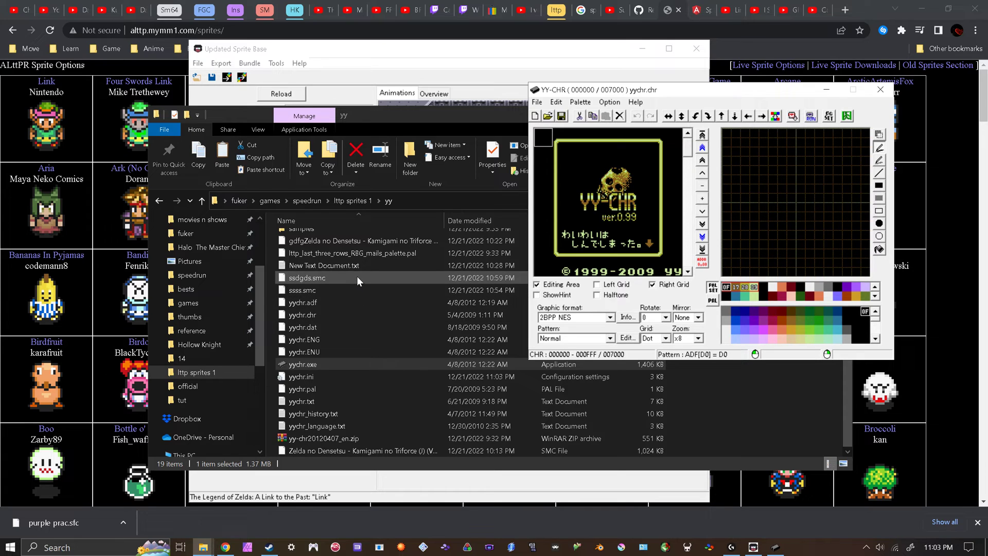
# Load lttp_last_three_rows_RBG_mails_palette.pal into YY-CHR and select colours in the last row of the full palette.
pyautogui.click(369, 254)
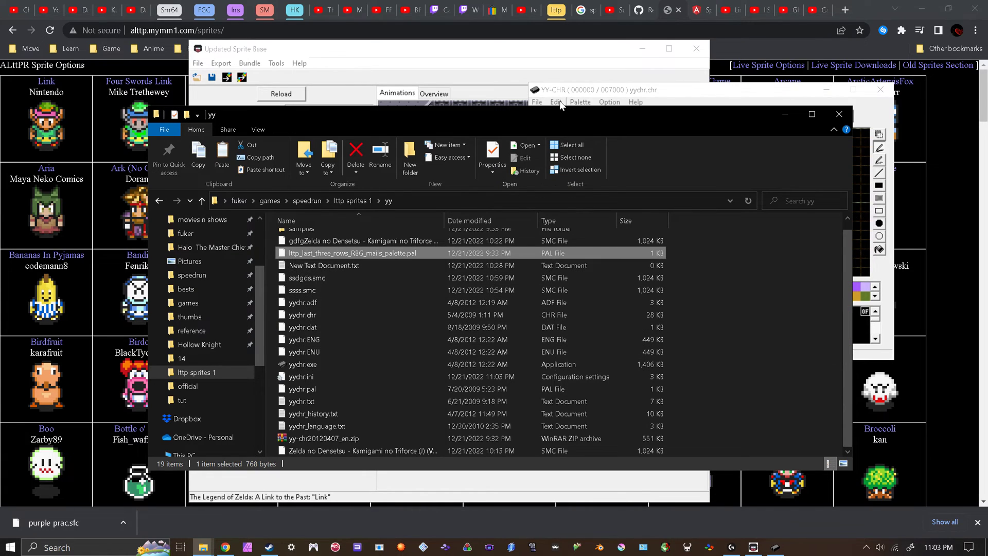
pyautogui.moveTo(523, 110); pyautogui.dragTo(348, 94)
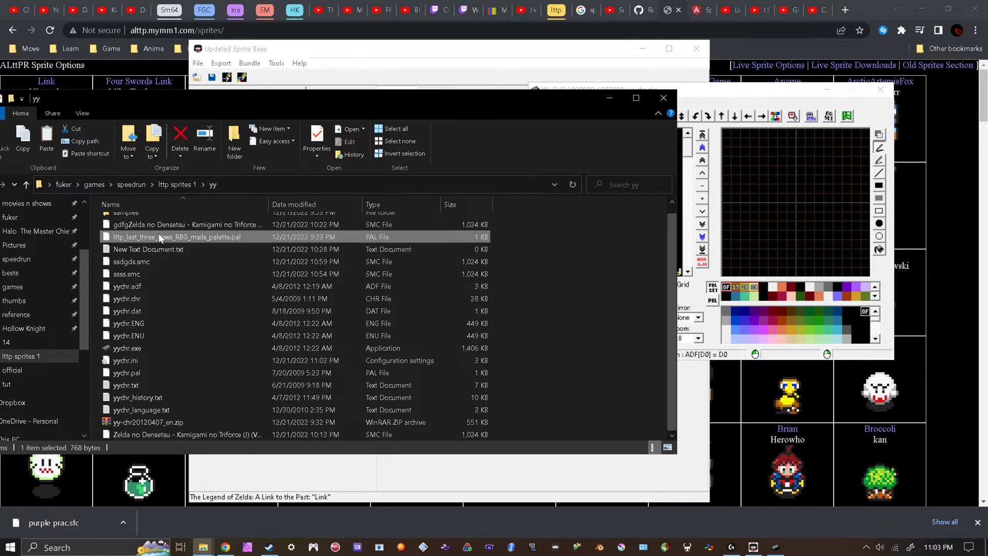
pyautogui.moveTo(158, 233); pyautogui.dragTo(785, 221)
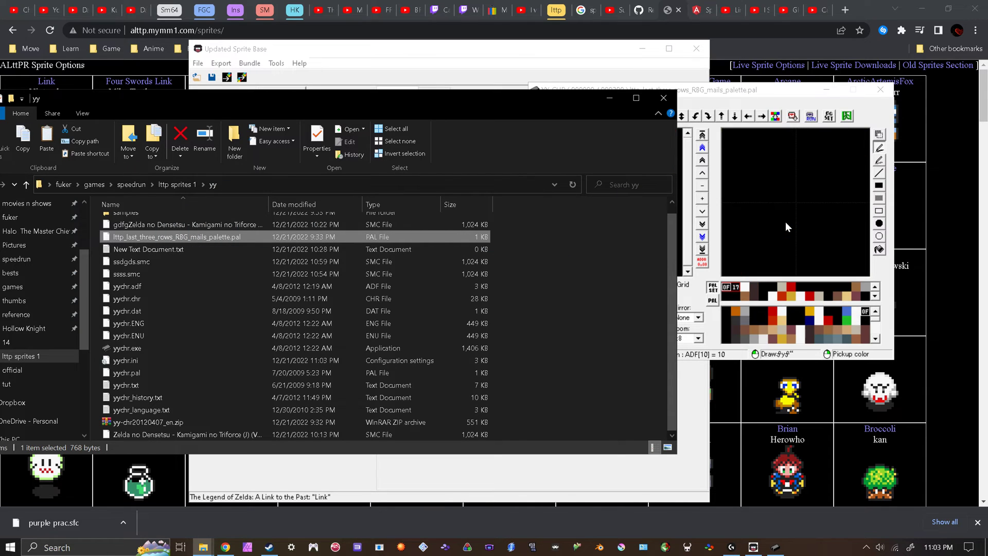
pyautogui.click(850, 302)
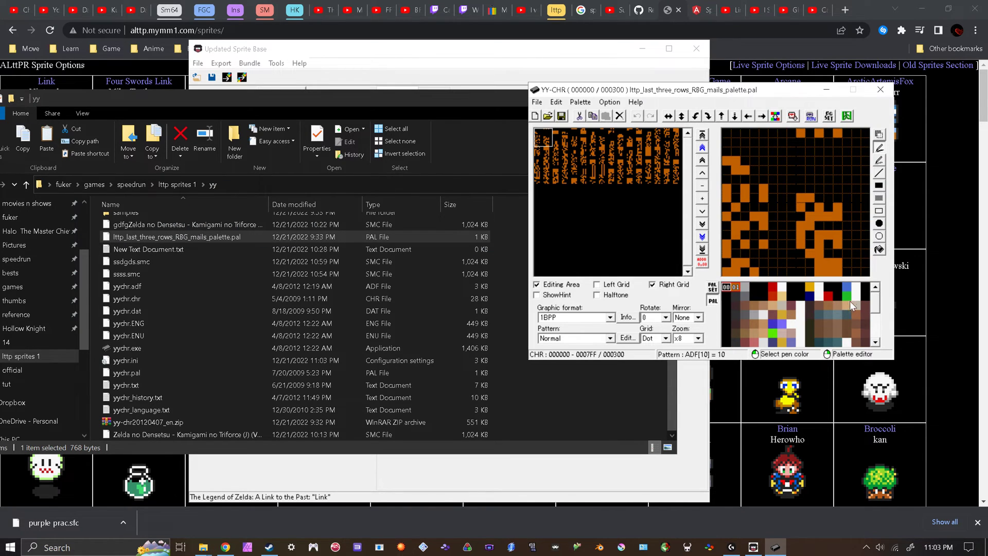
pyautogui.scroll(-5, 850, 300)
pyautogui.click(809, 342)
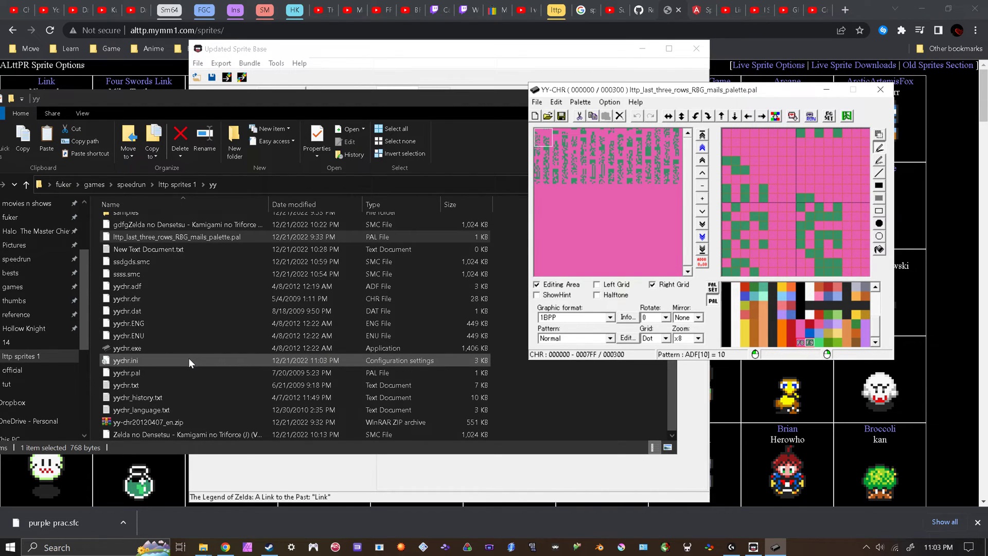
# Load the Zelda no Densetsu - Kamigami no Triforce (J) (V1.0).smc ROM into YY-CHR and bring the editor to the front.
pyautogui.click(193, 434)
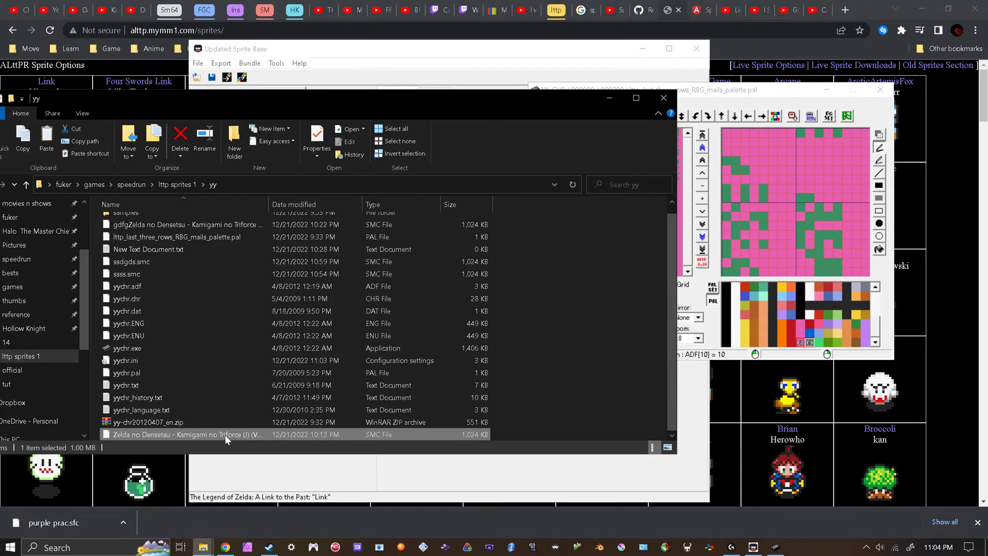
pyautogui.moveTo(224, 434); pyautogui.dragTo(776, 221)
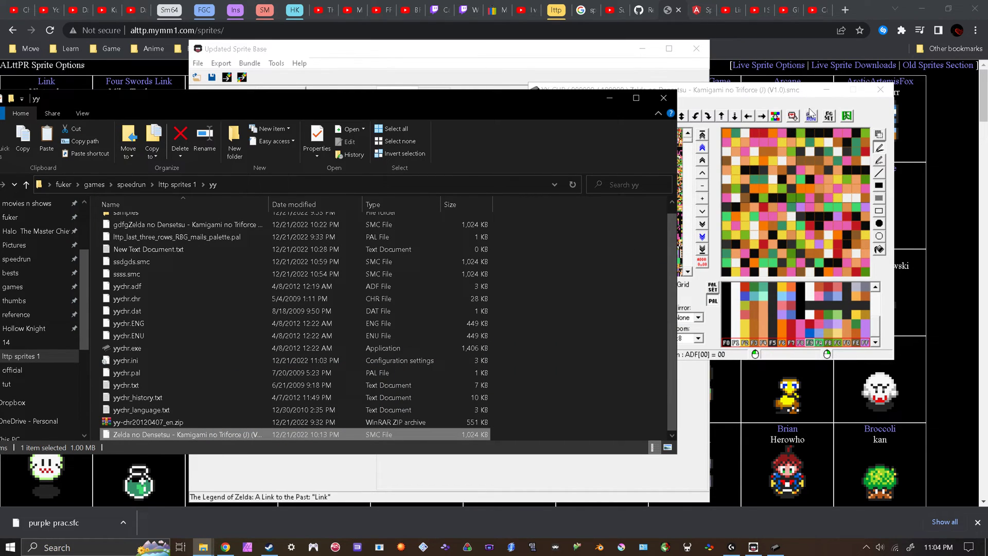
pyautogui.click(860, 118)
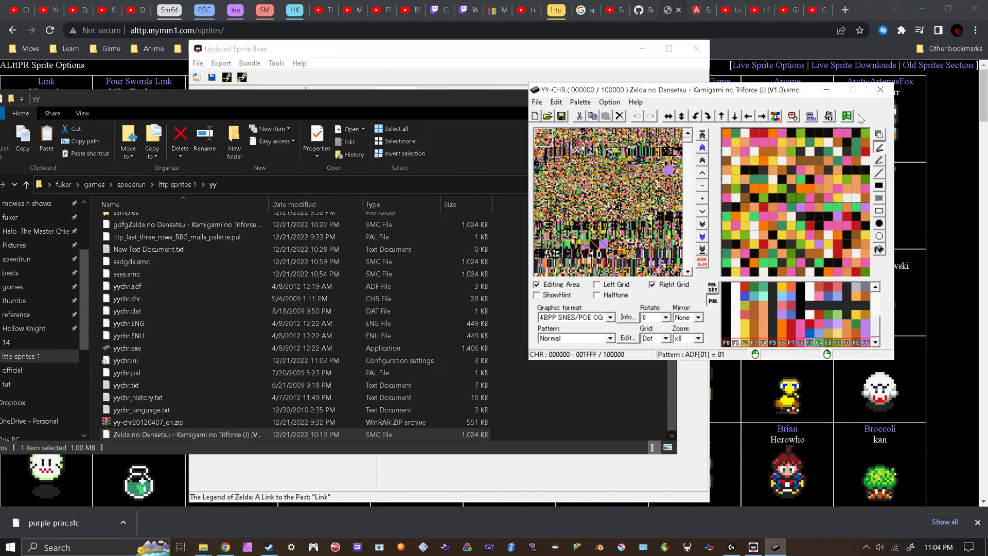
# Locate Link's sprite tiles in the ROM and load the first Link head into the editing area.
pyautogui.moveTo(691, 145); pyautogui.dragTo(693, 205)
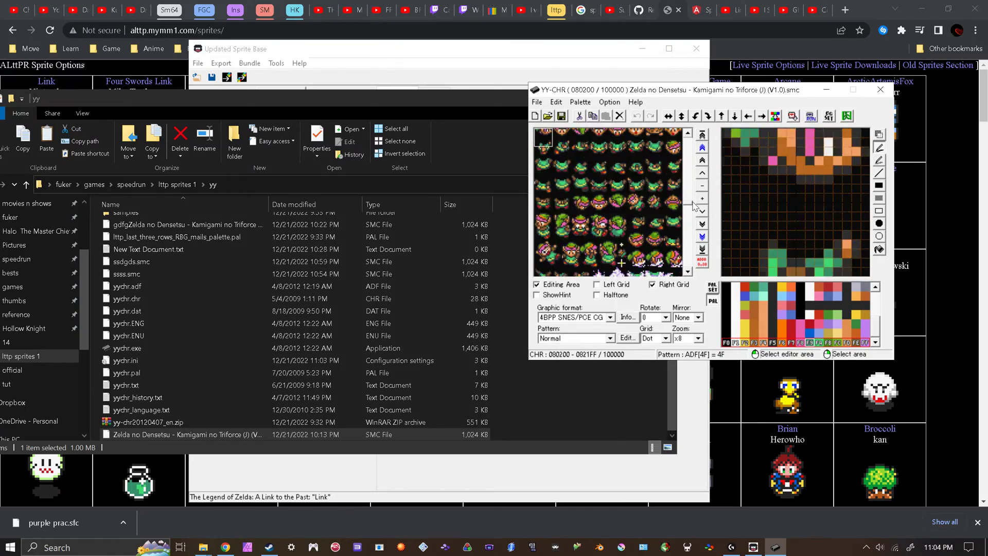
pyautogui.scroll(6, 693, 206)
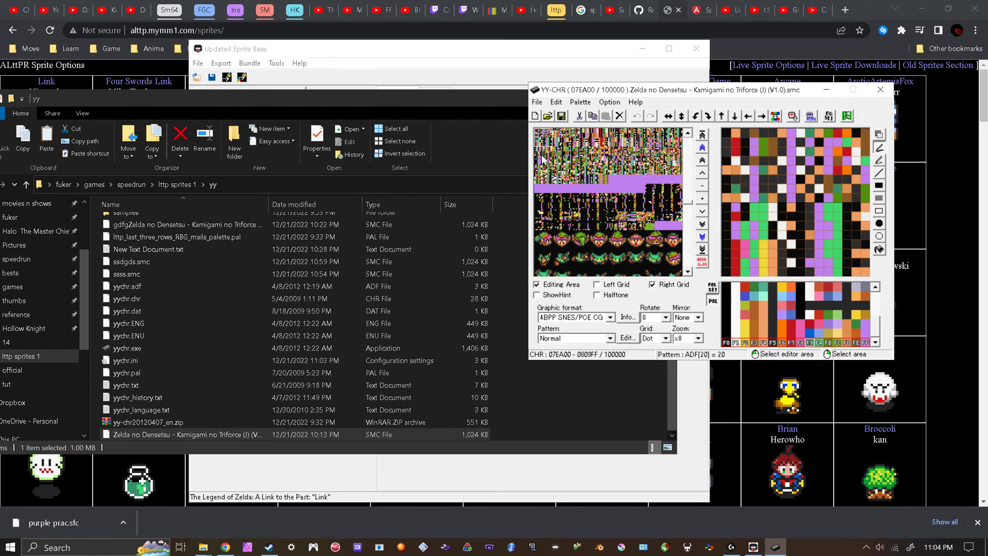
pyautogui.click(543, 240)
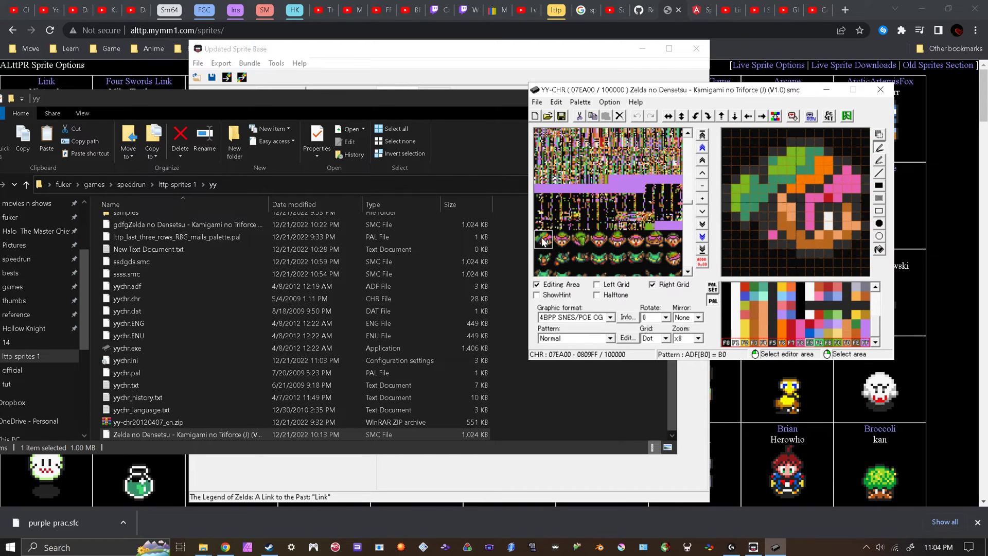
# Try the x1 and x2 zoom levels for the editing area on Link's head and body tiles.
pyautogui.click(698, 338)
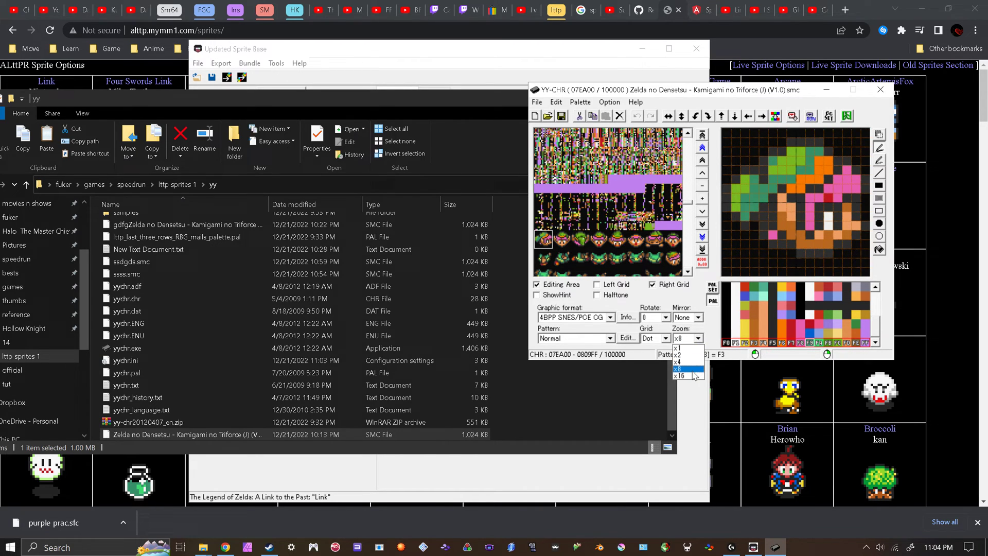
pyautogui.click(677, 348)
pyautogui.click(551, 242)
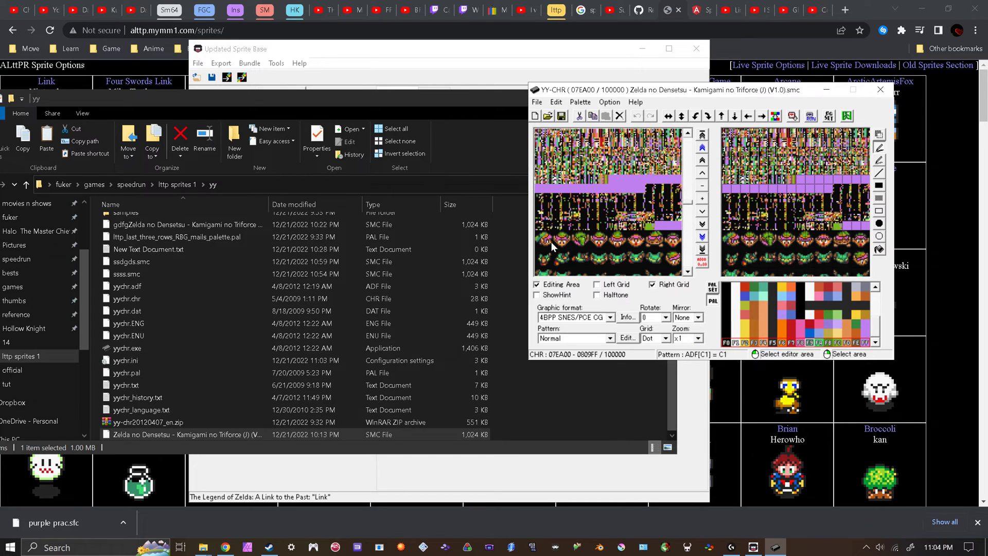
pyautogui.click(698, 338)
pyautogui.click(677, 357)
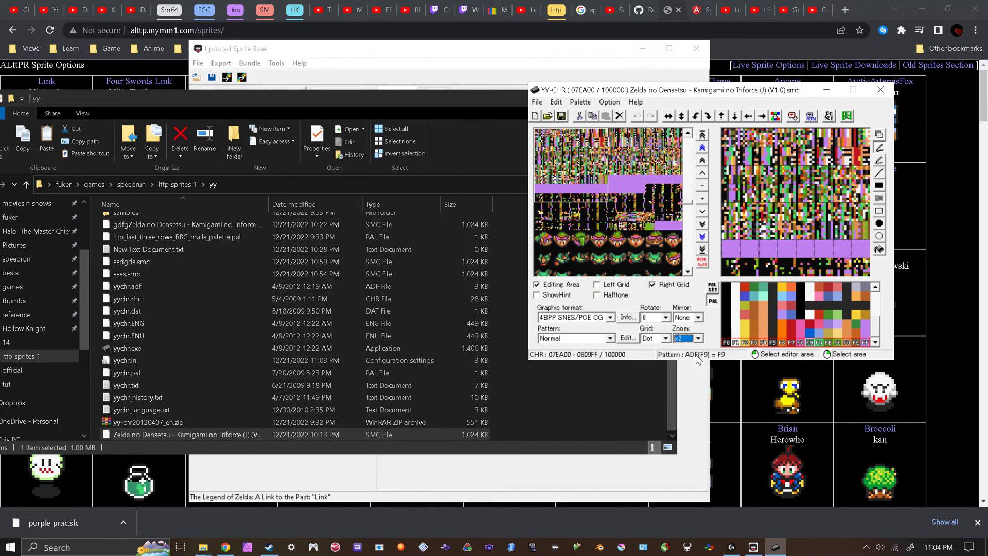
pyautogui.click(544, 253)
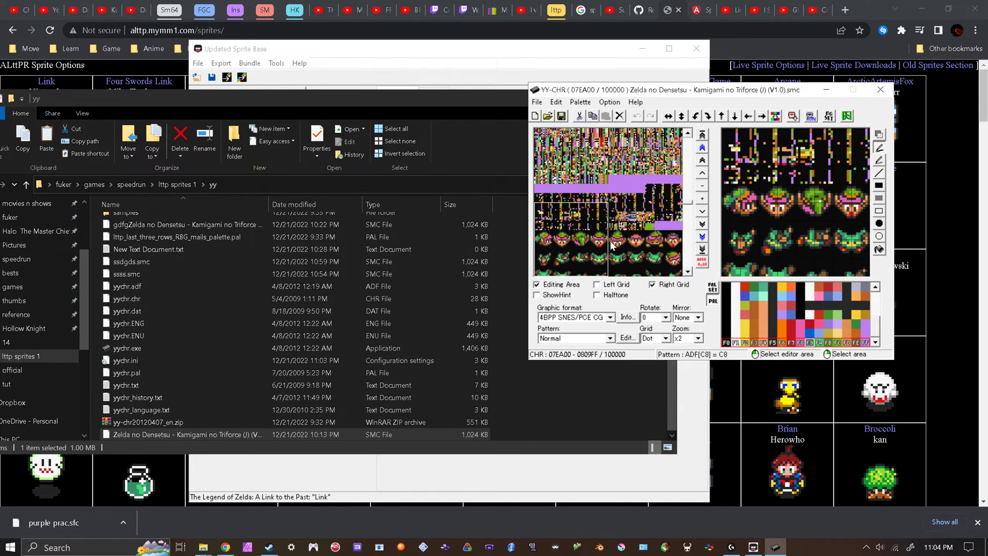
pyautogui.click(698, 338)
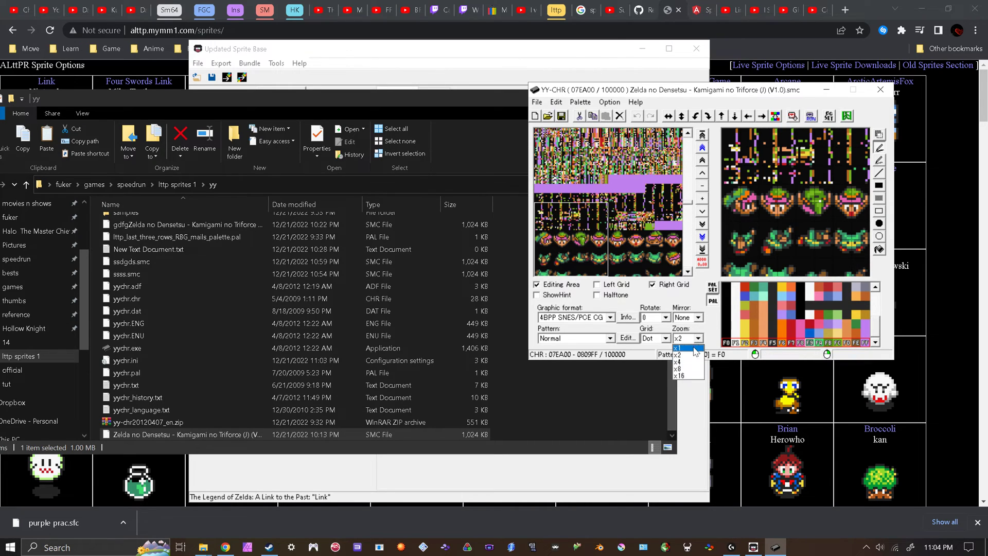
pyautogui.click(692, 348)
# Set the editing area's zoom to x4 and place the selection over Link's first two heads and the bodies below them.
pyautogui.click(698, 338)
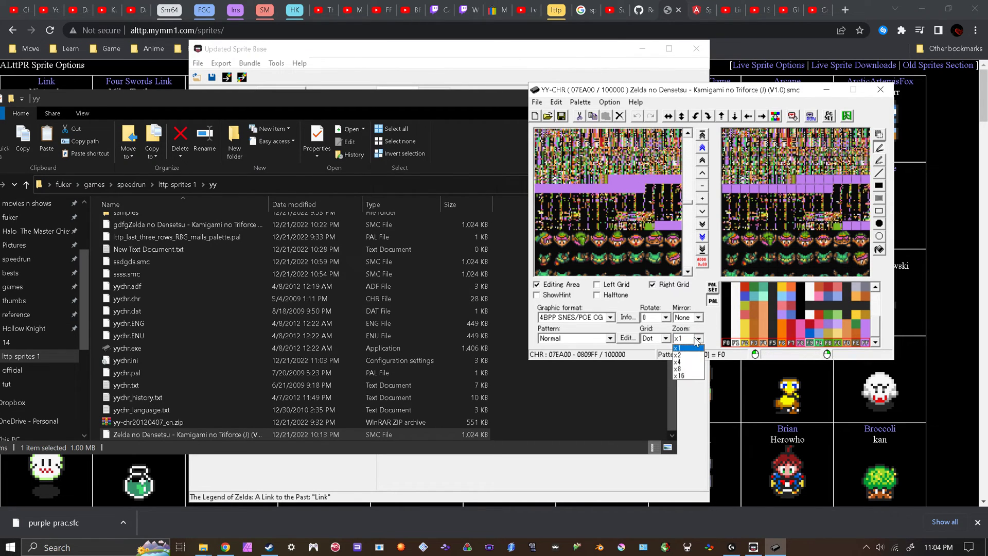
pyautogui.click(687, 362)
pyautogui.click(536, 240)
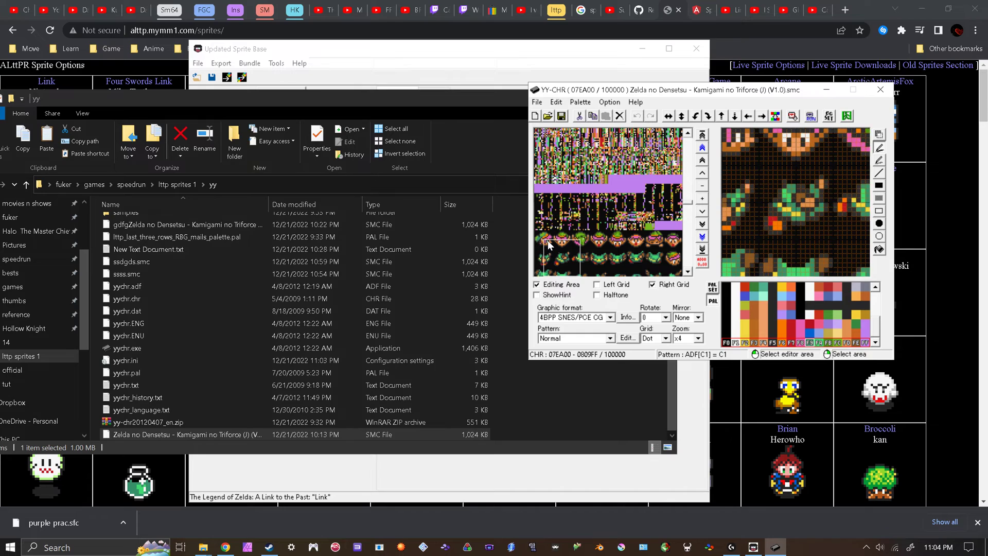
pyautogui.click(535, 235)
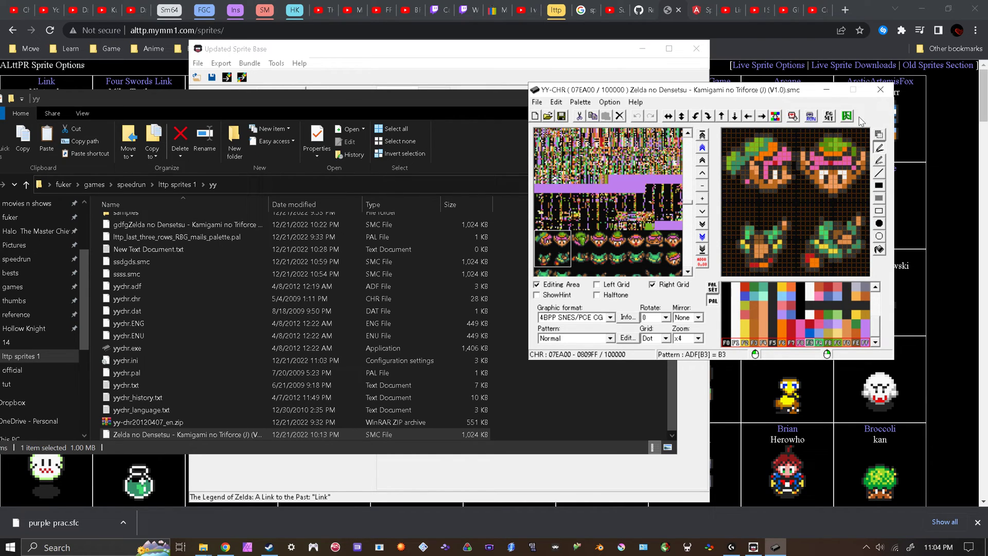
# Replace the pink colour with yellow in the selected Link tiles using Color replace.
pyautogui.click(777, 116)
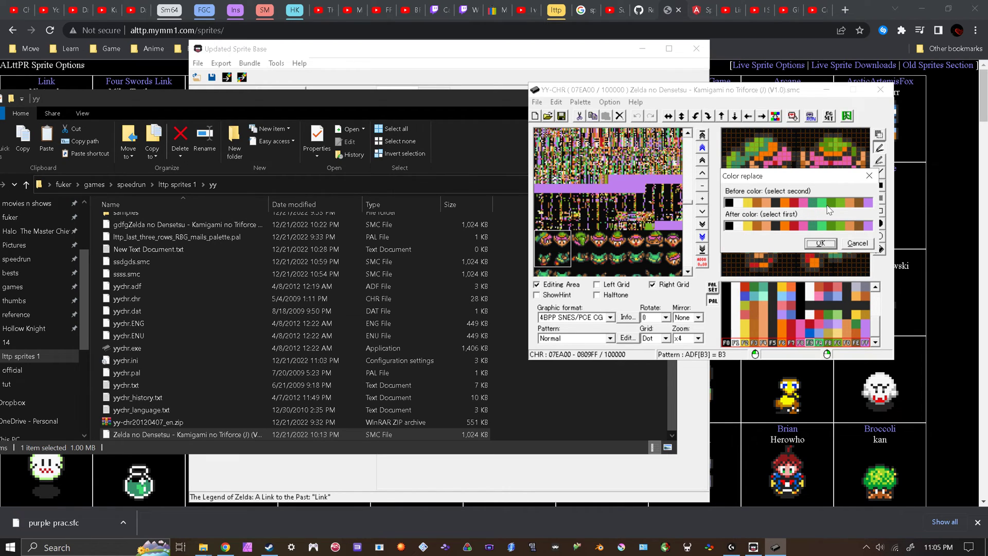
pyautogui.click(805, 226)
pyautogui.click(820, 242)
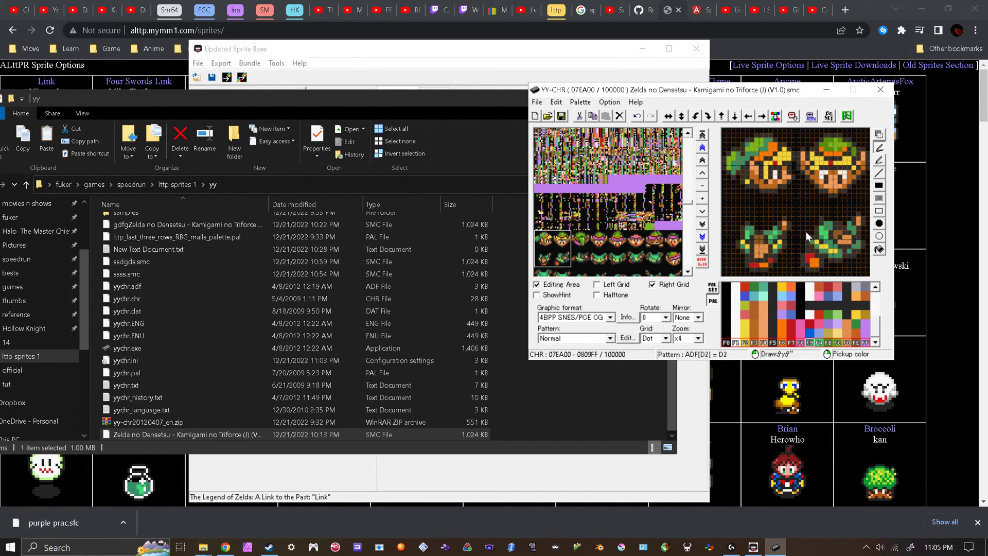
# Look at the save commands for the edited ROM, and close YY-CHR.
pyautogui.click(538, 102)
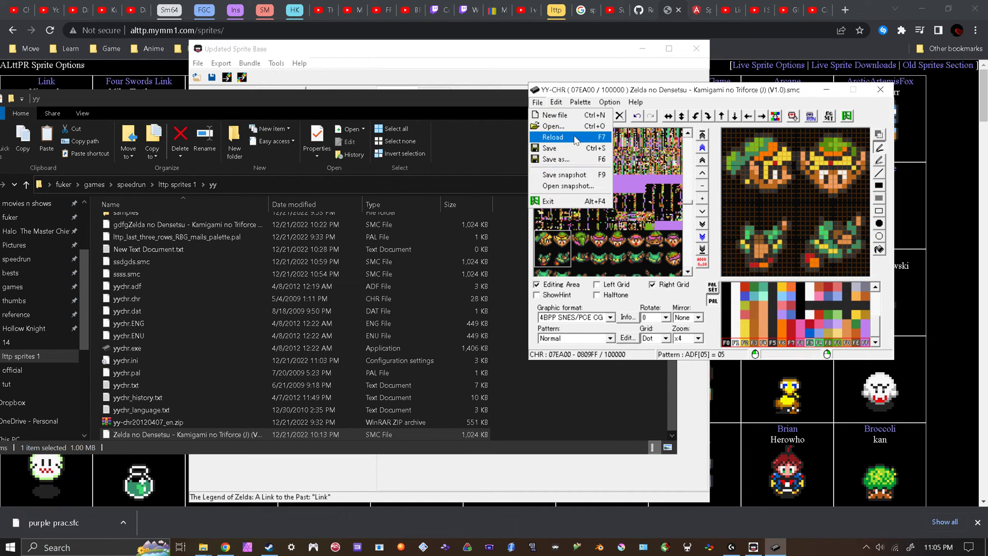
pyautogui.click(574, 153)
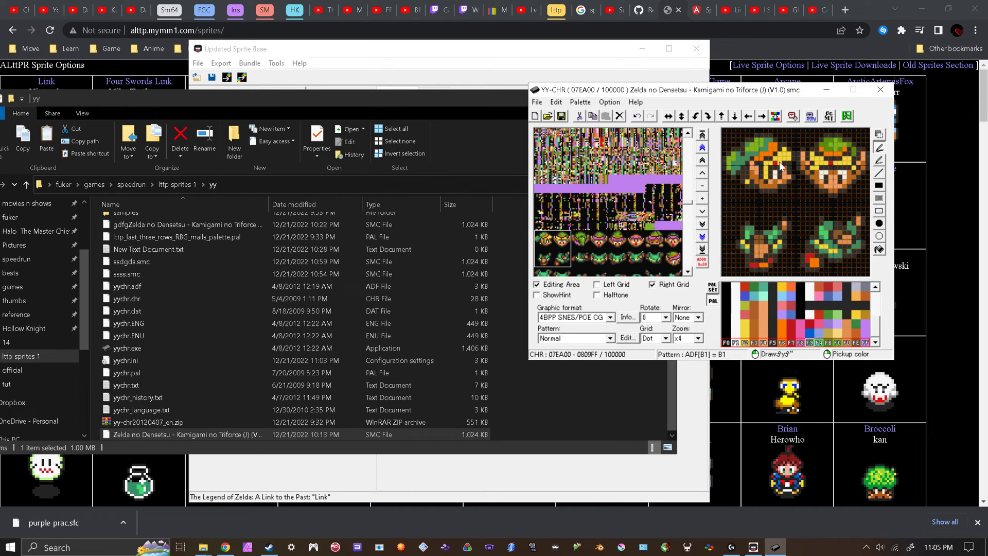
pyautogui.click(880, 90)
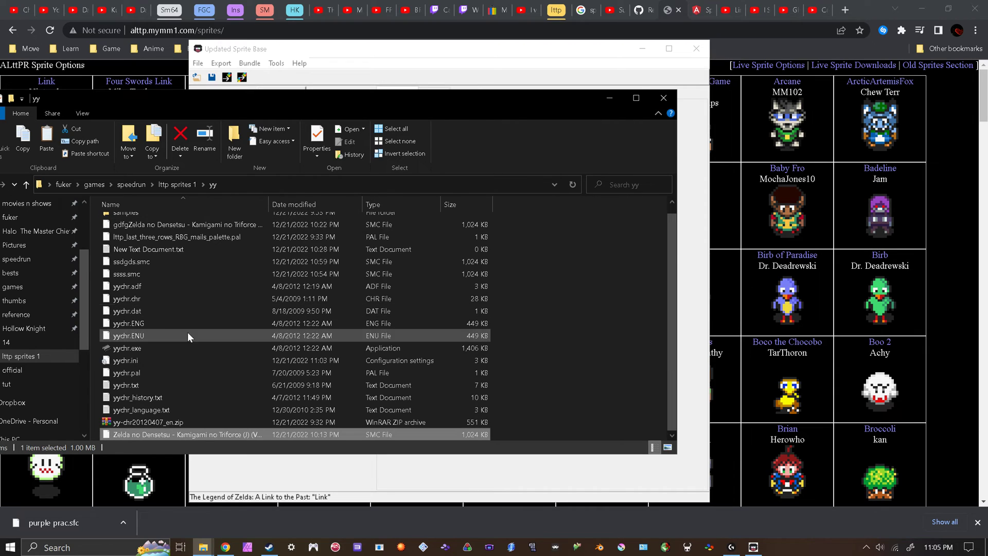
# Return to the lttp sprites 1 folder in File Explorer, and show the sprite previewer and the ALttPR Sprite Options page again.
pyautogui.click(175, 184)
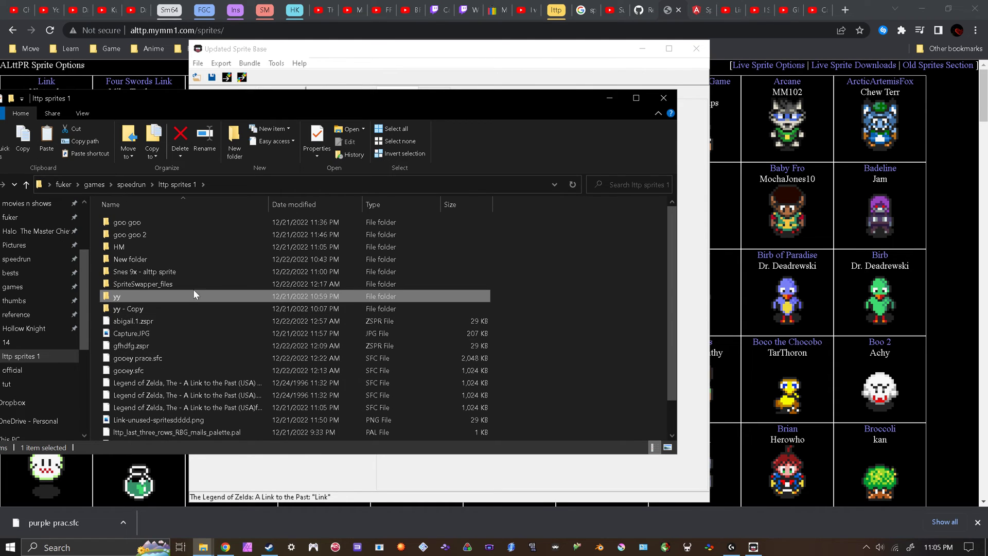
pyautogui.click(390, 52)
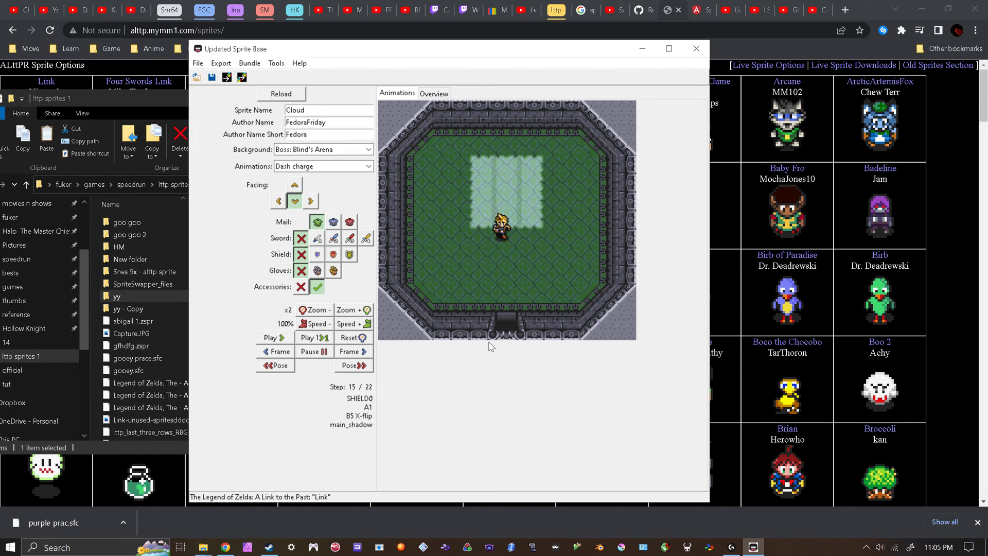
pyautogui.click(828, 401)
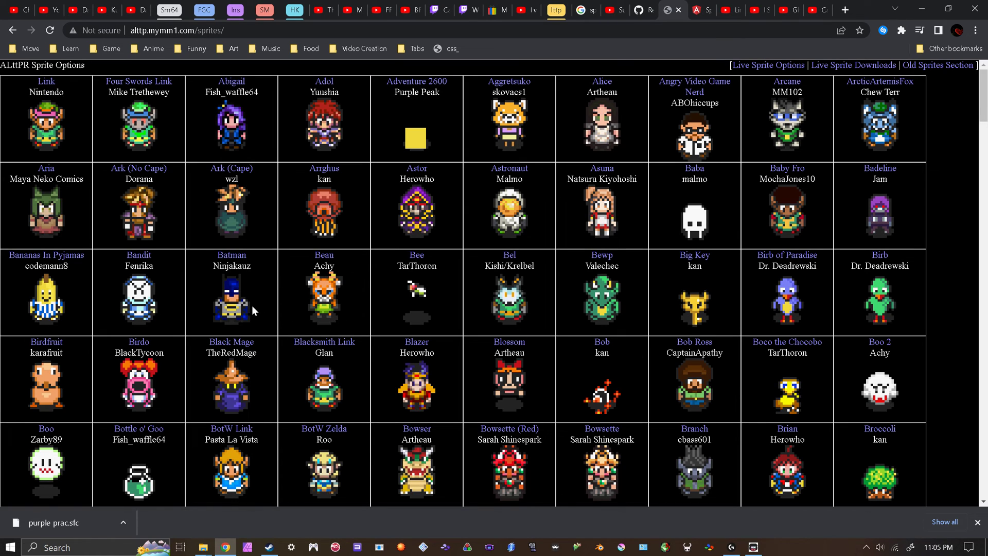
# Switch to the Updated Sprite Base window and lower the Cloud sprite's Dash charge animation speed to 50%.
pyautogui.click(758, 548)
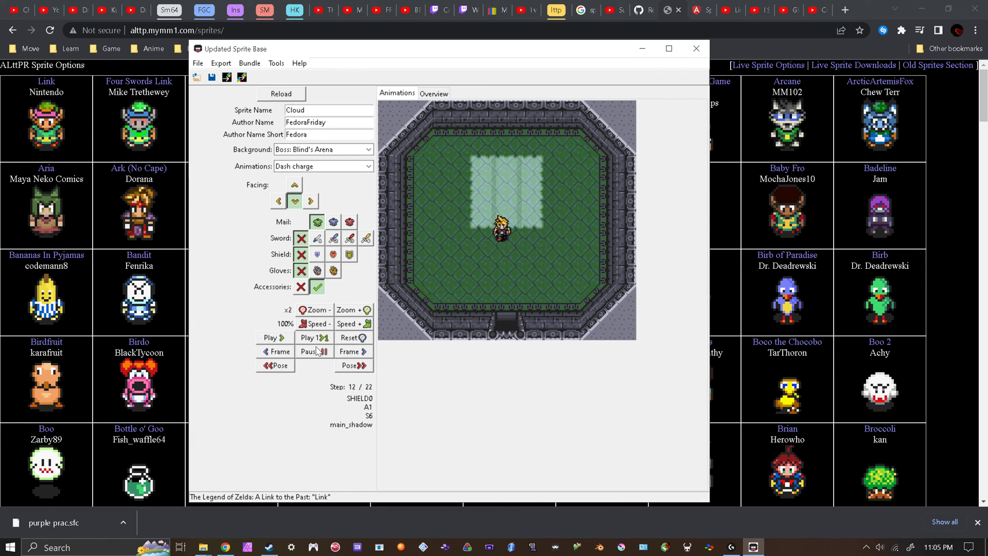
pyautogui.click(318, 325)
pyautogui.click(319, 326)
pyautogui.click(319, 326)
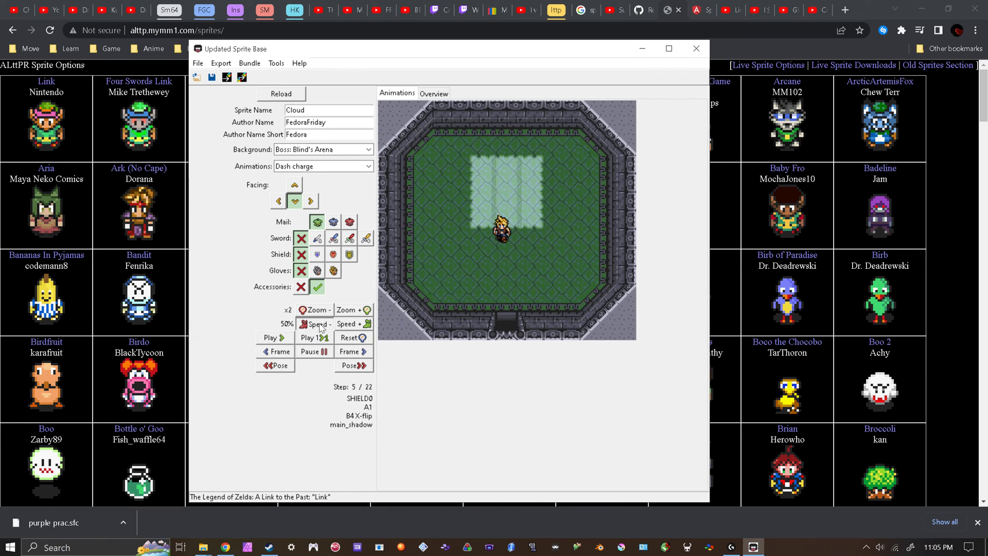
# Switch back to the ALttPR Sprite Options page in the browser and open the GeForce Experience overlay.
pyautogui.click(739, 518)
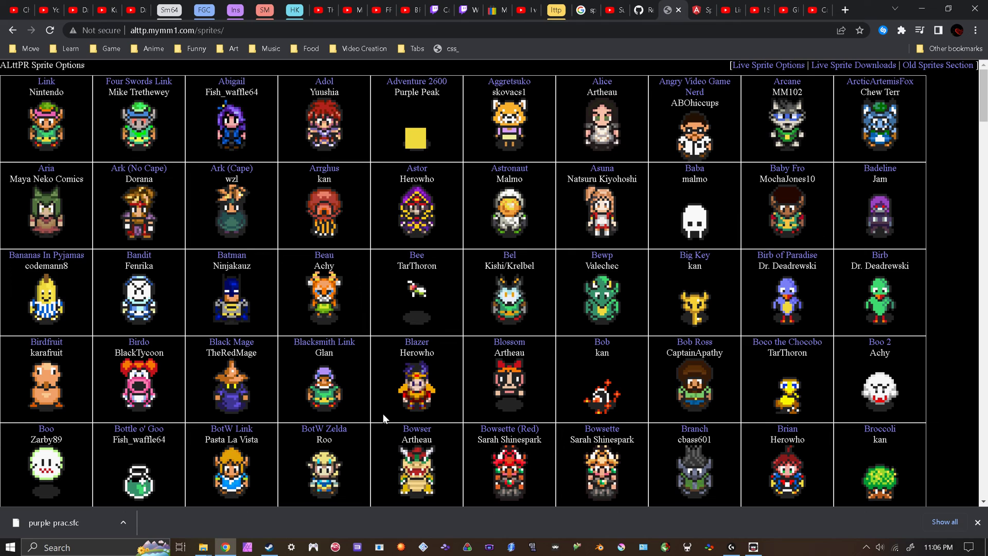
pyautogui.moveTo(205, 552)
pyautogui.hotkey('alt', 'z')
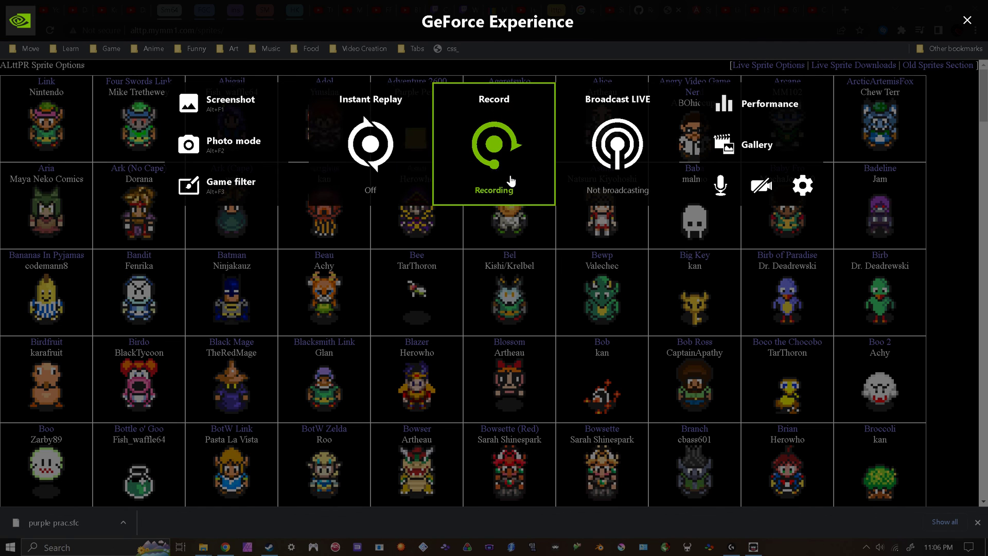